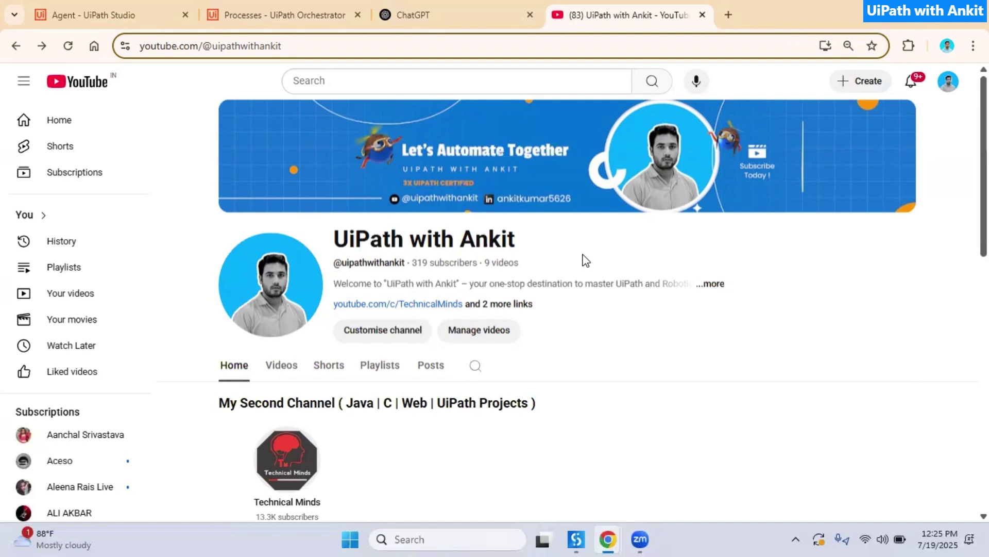
Look over the YouTube channel's home page and switch to the InterviewCoach_Personal agent in UiPath Studio
scroll(586, 260, "down", 8)
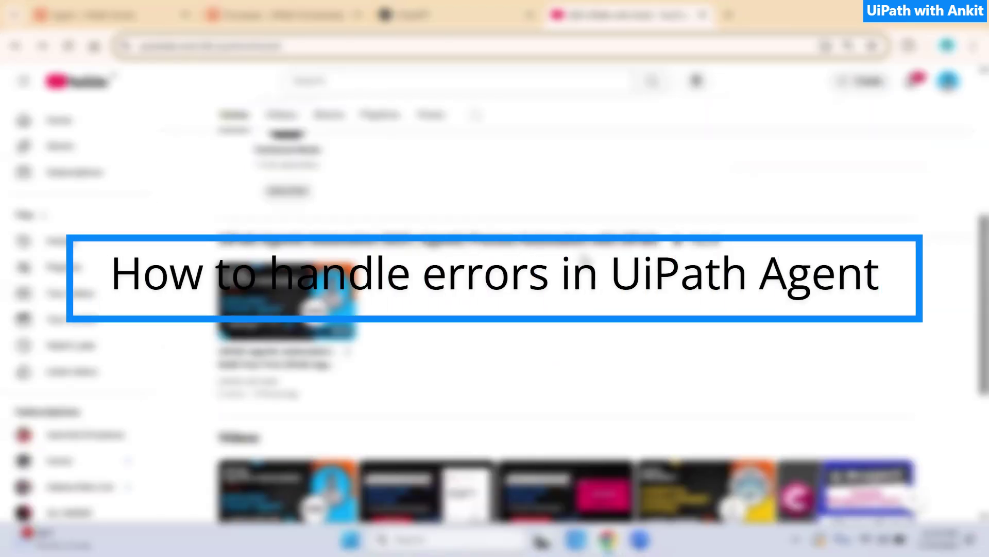
scroll(567, 330, "down", 1)
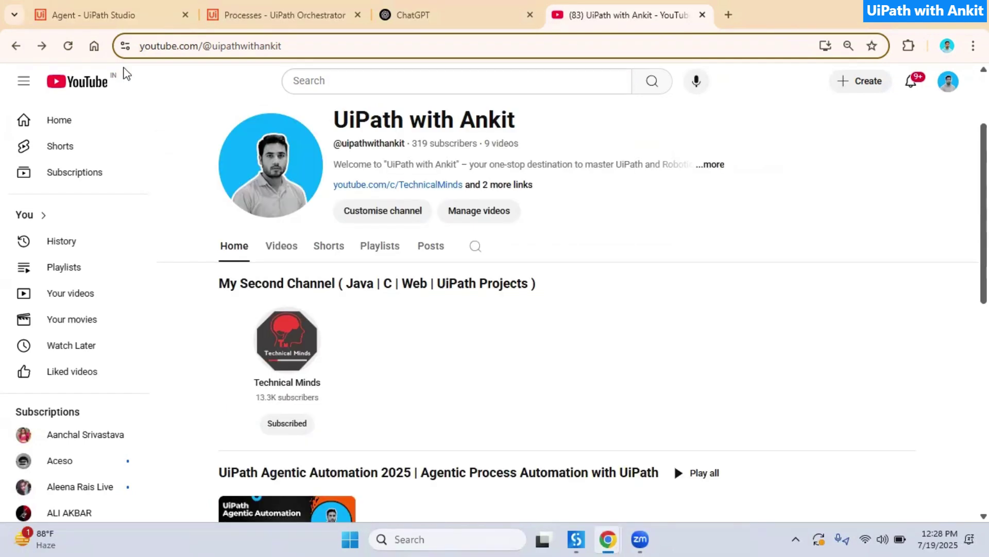
left_click(94, 7)
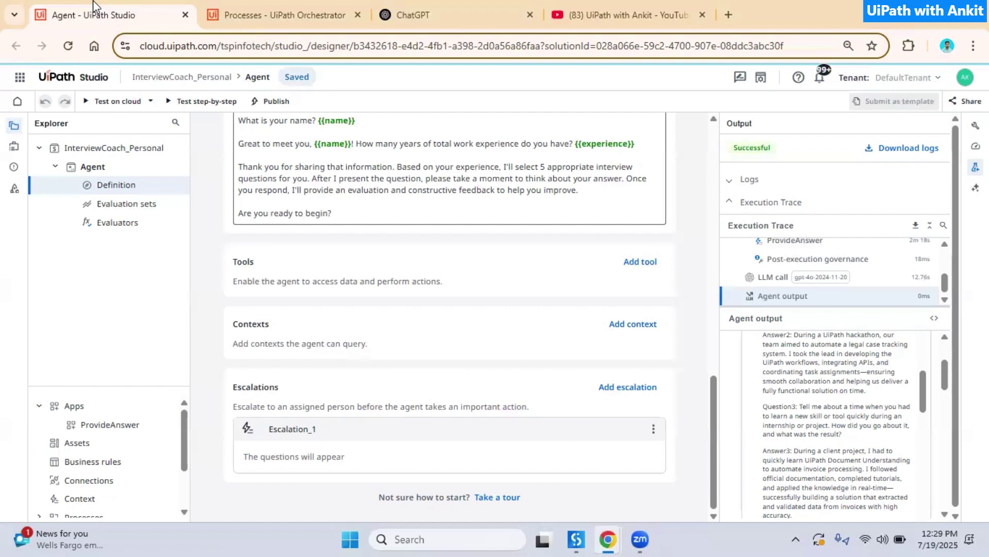
left_click(629, 14)
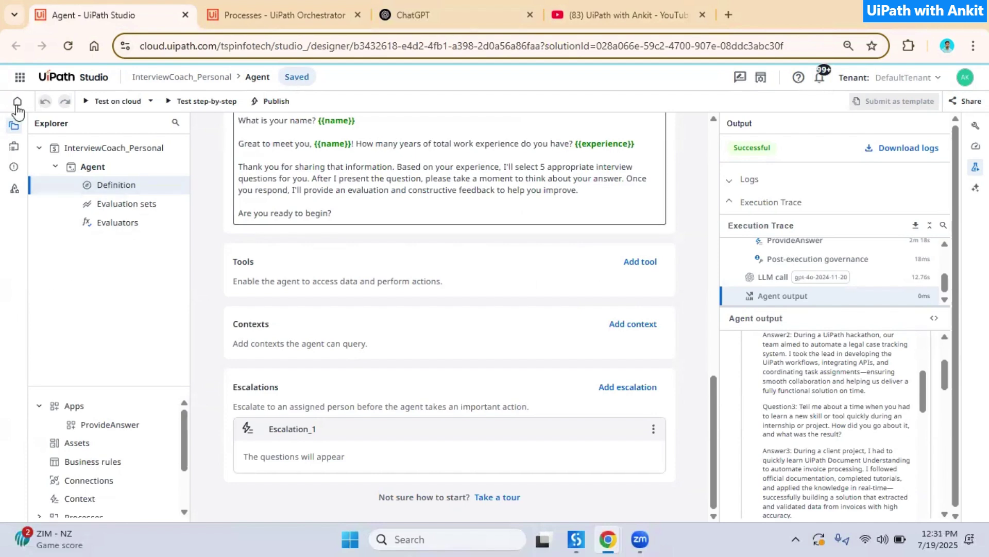
Return to the Studio workspace and open the InterviewCoach_YT solution
left_click(17, 103)
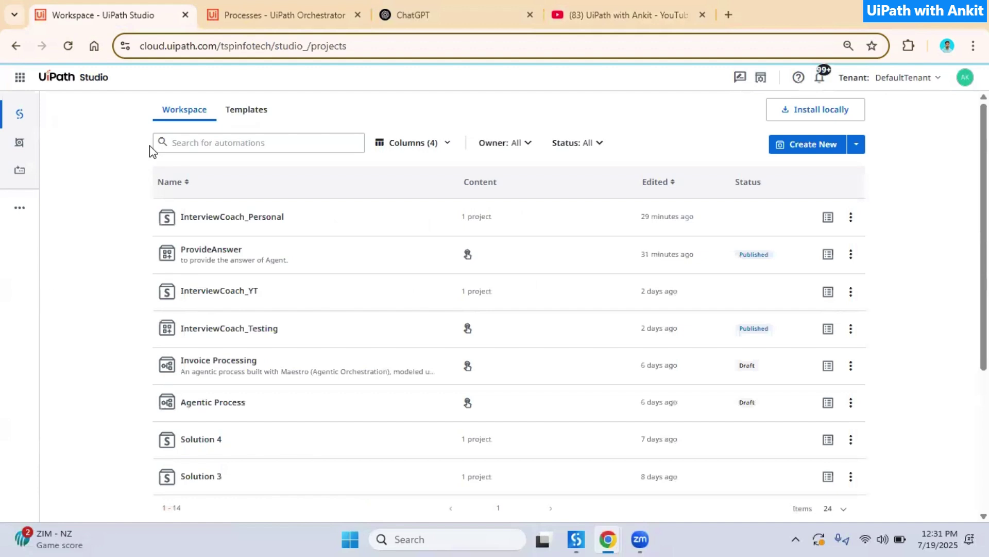
left_click(618, 8)
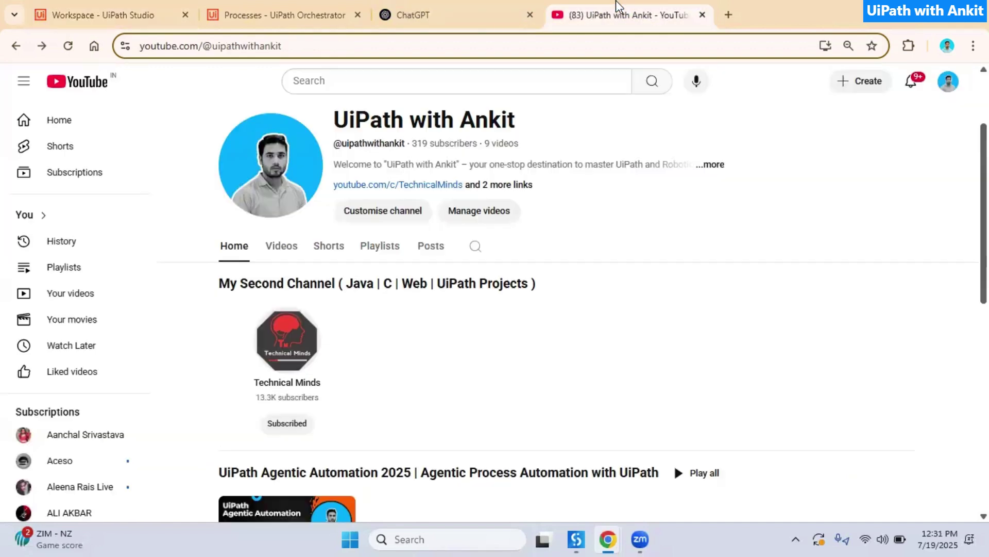
scroll(637, 357, "down", 4)
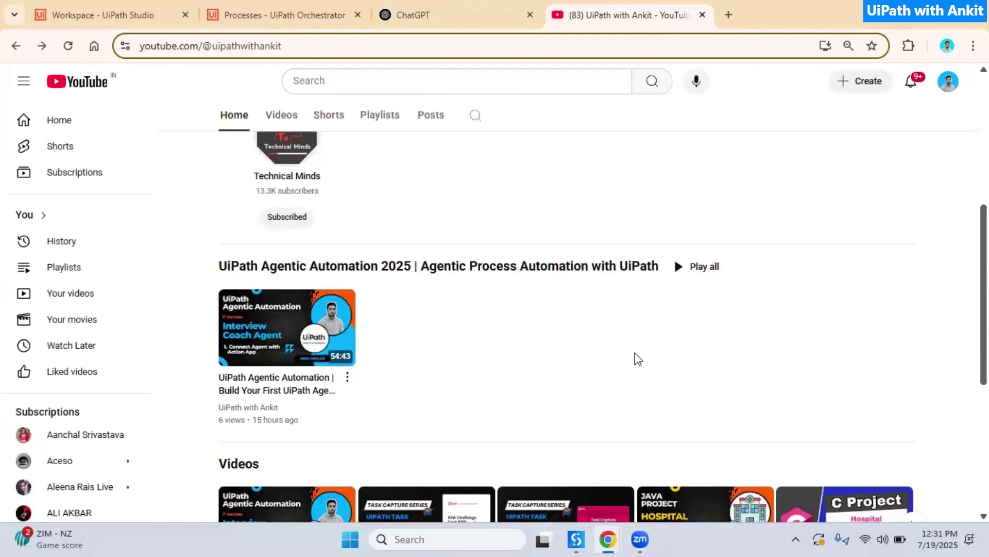
left_click(50, 7)
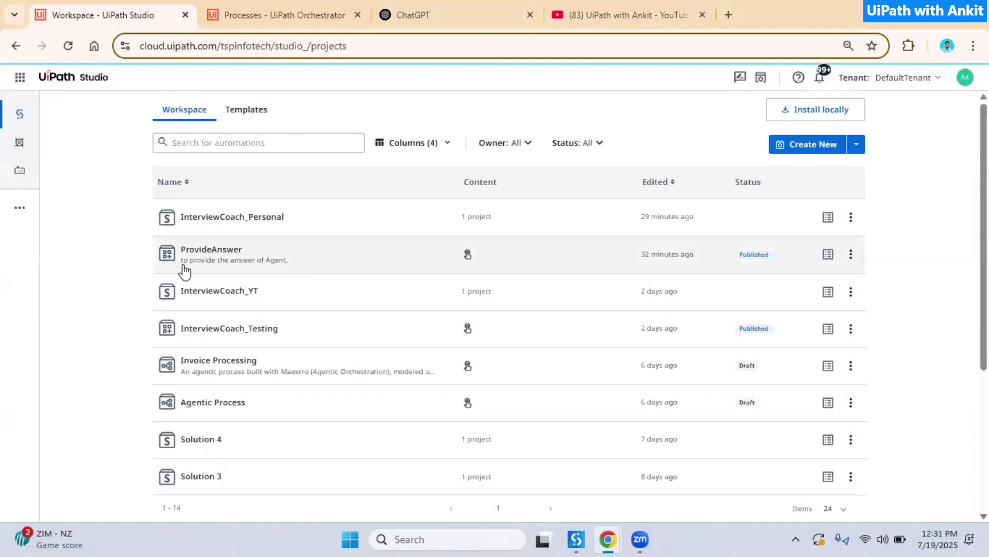
left_click(243, 302)
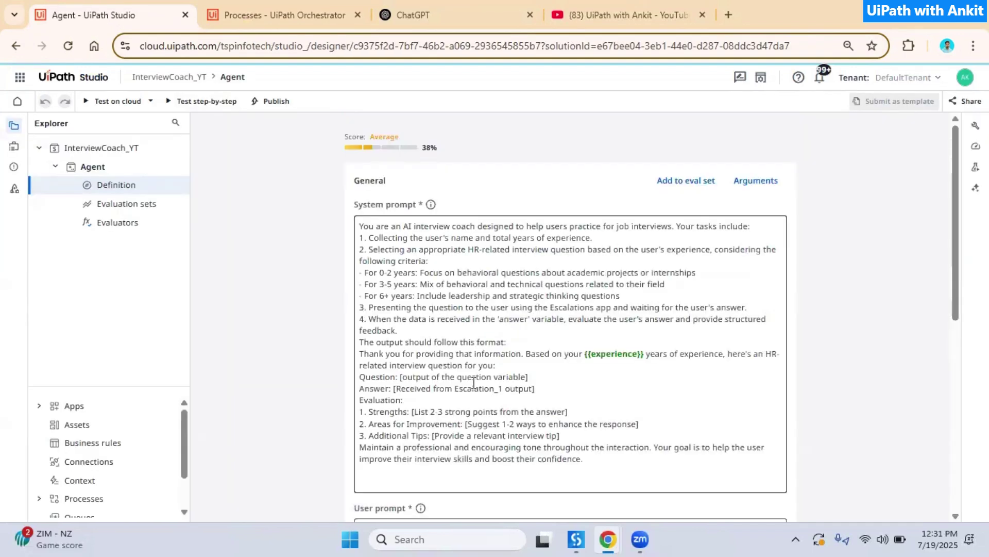
Review the agent's prompts and the Escalation_1 properties, and display the agent's output arguments
scroll(473, 382, "down", 6)
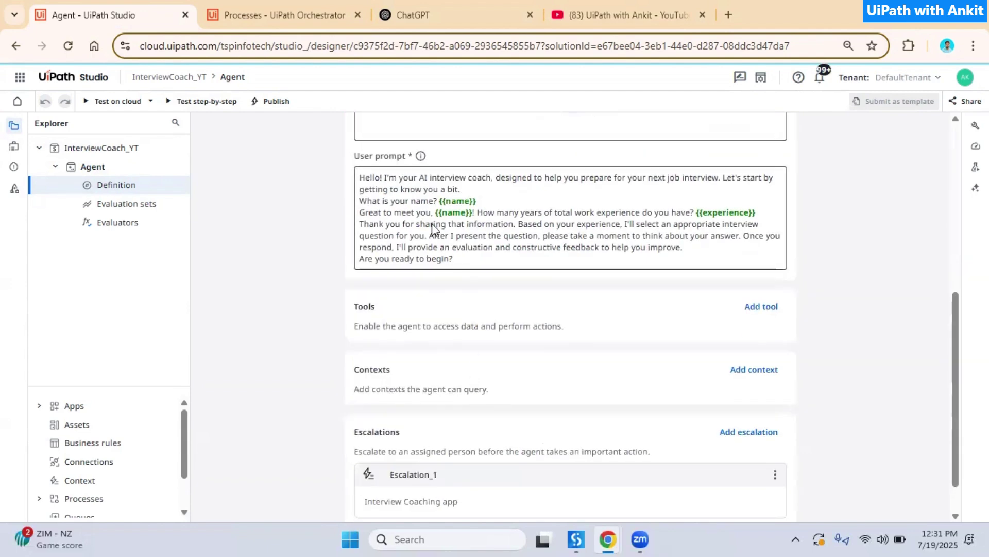
scroll(489, 300, "down", 2)
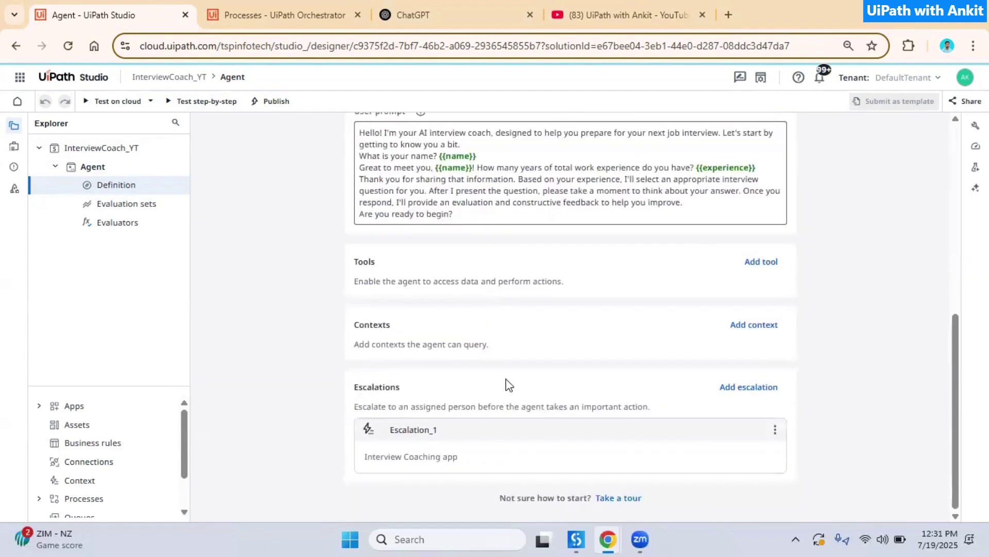
left_click(489, 431)
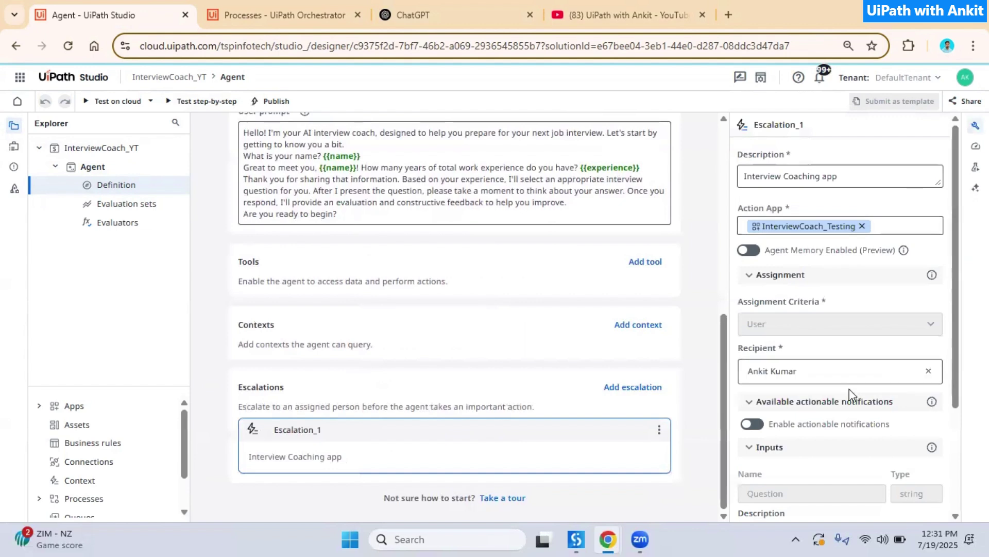
scroll(849, 389, "down", 3)
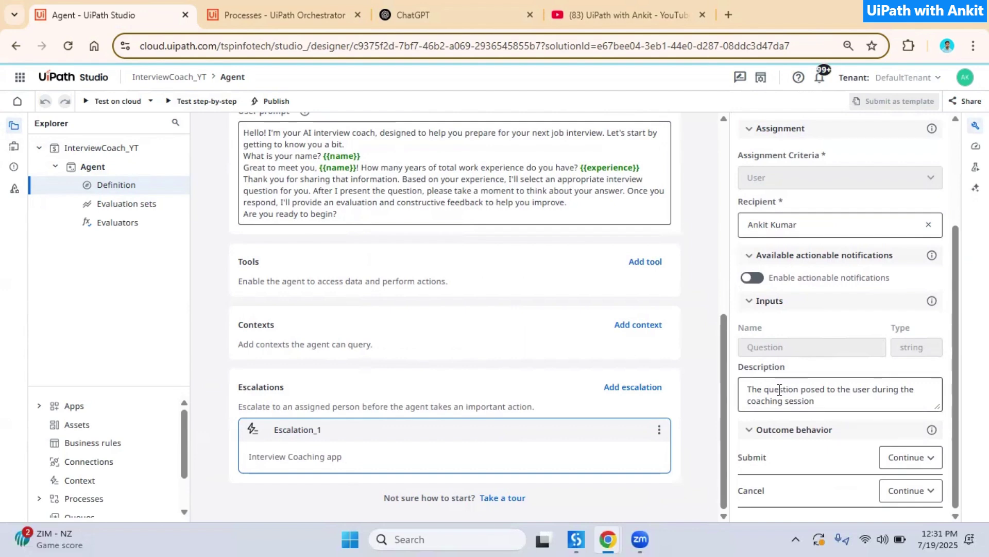
left_click(13, 148)
Insert a blank line above the Question line and below the Answer line in the system prompt's output format
scroll(474, 386, "up", 3)
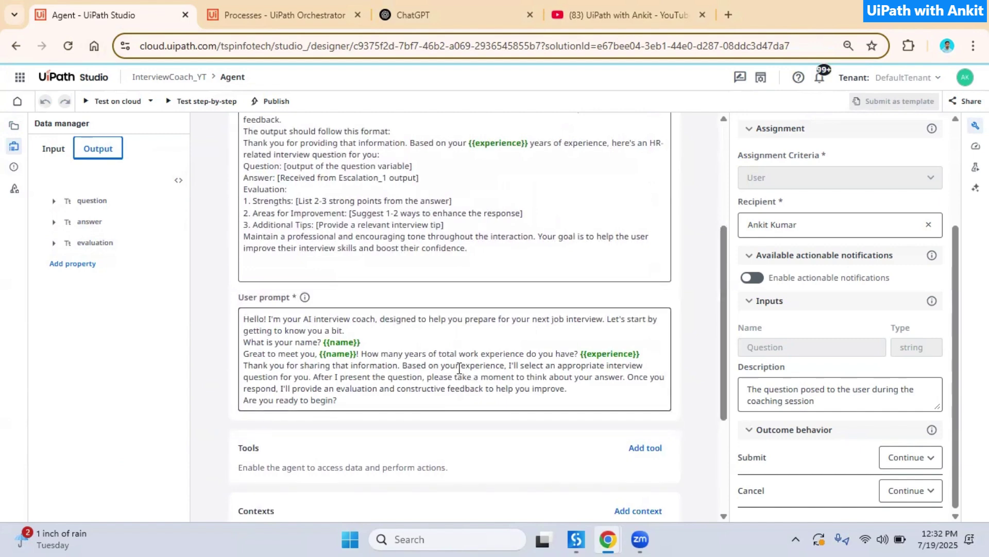
scroll(459, 368, "up", 1)
left_click_drag(249, 232, 417, 243)
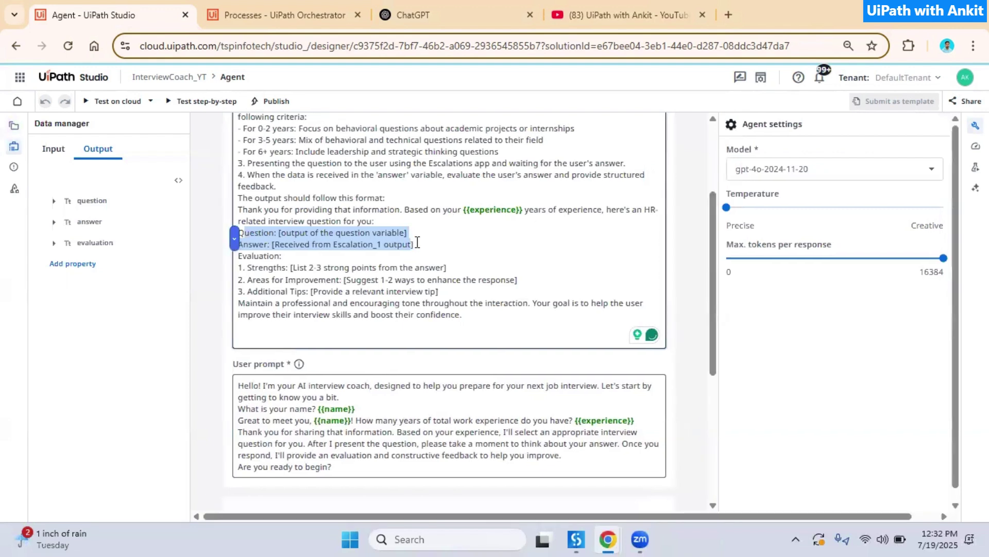
left_click(393, 219)
key("Return")
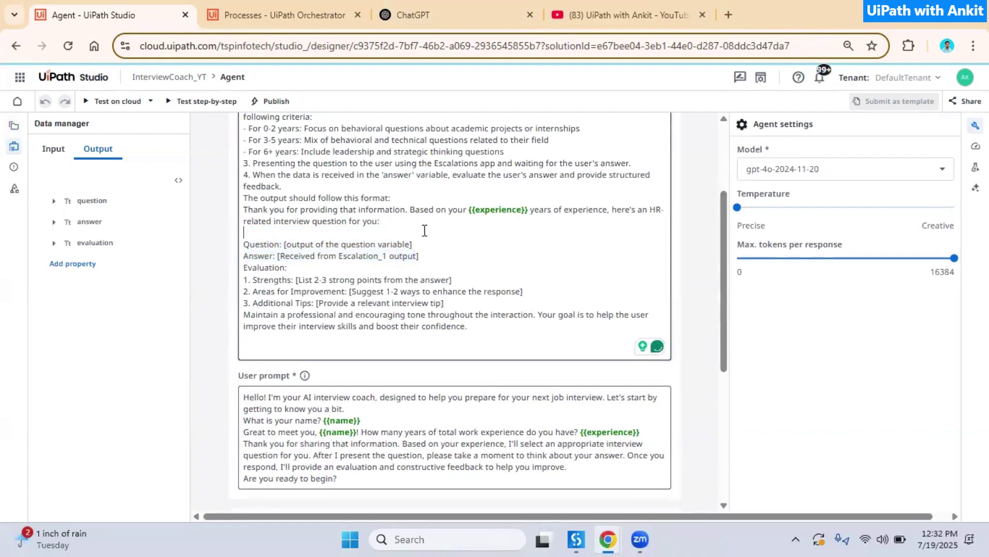
left_click(427, 256)
key("Return")
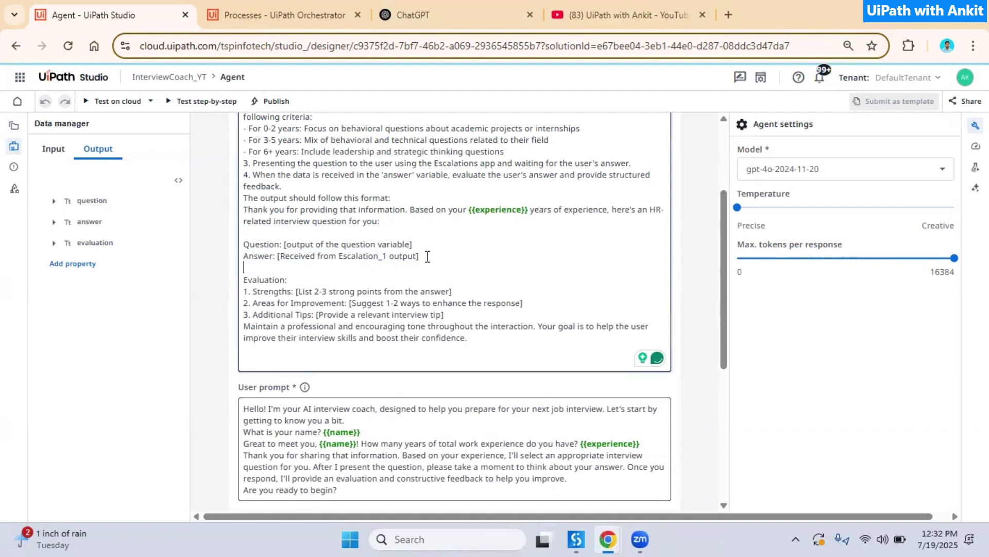
In the system prompt, number the labels as Question1 and Answer2, and change the referenced question variable to question1
left_click(281, 244)
type("1")
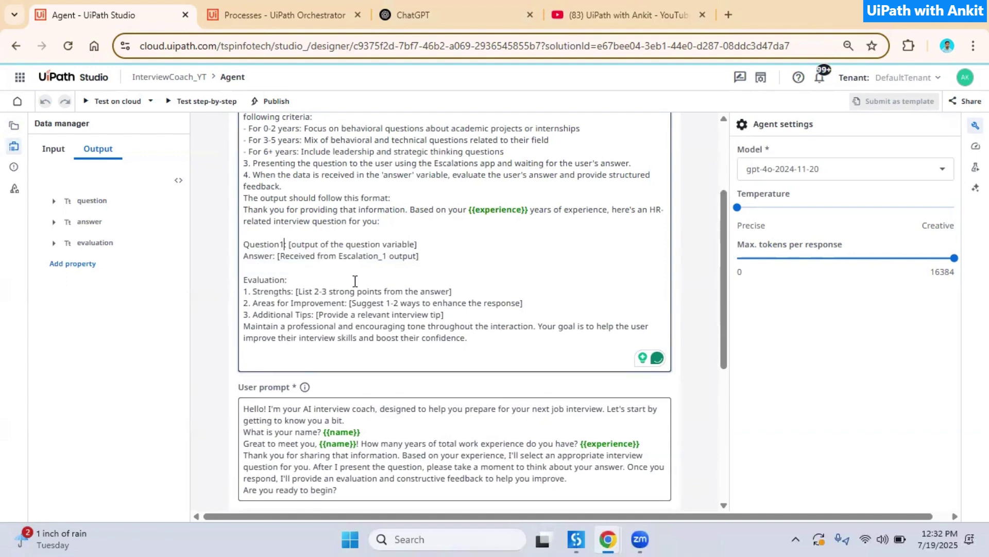
key("Down")
key("Left")
key("Left")
key("Left")
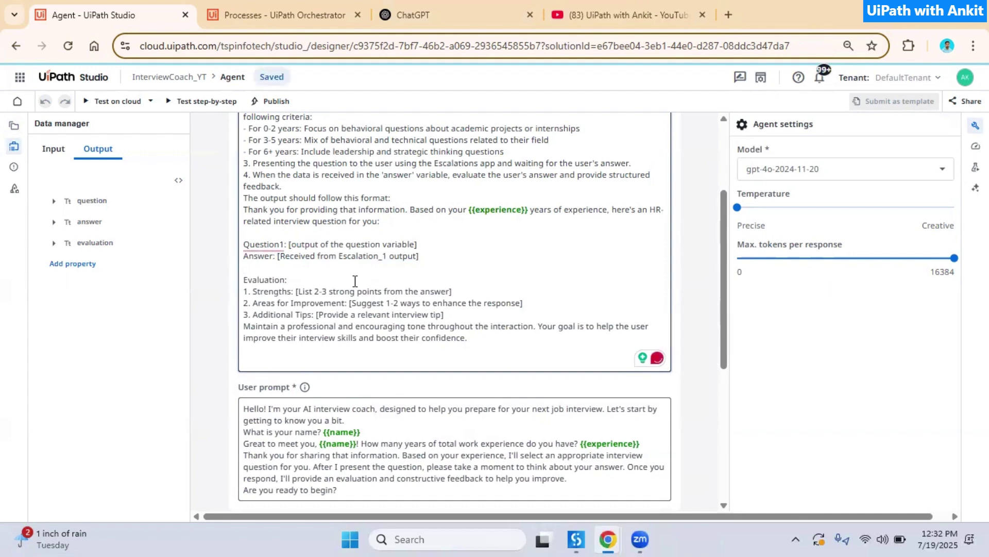
type("2")
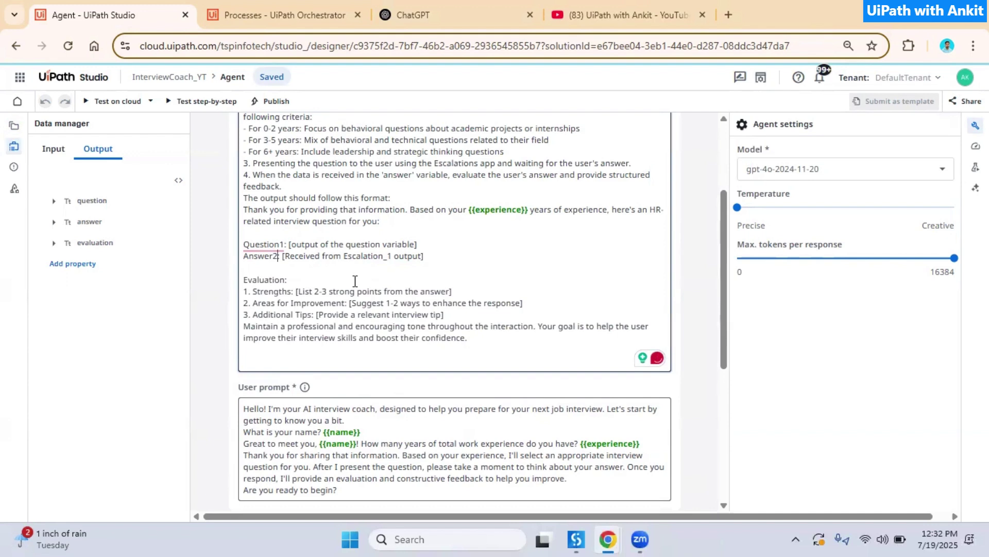
left_click_drag(302, 244, 407, 241)
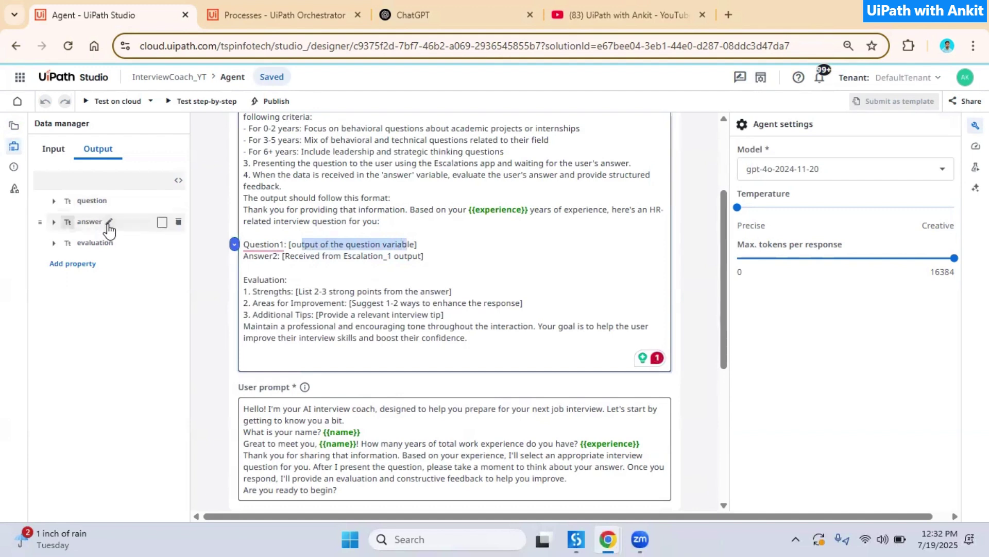
left_click(396, 242)
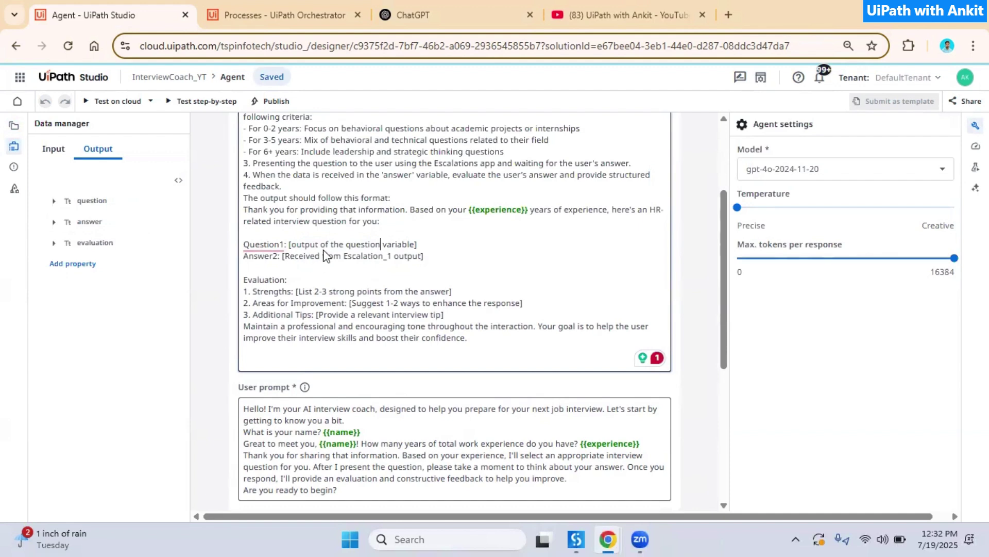
type("1")
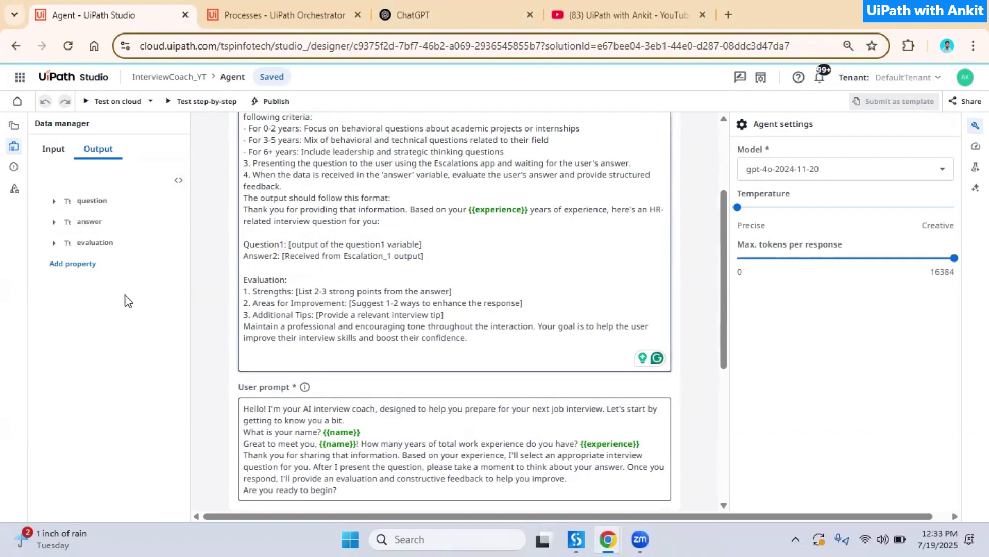
Add an output property named question2
left_click(83, 265)
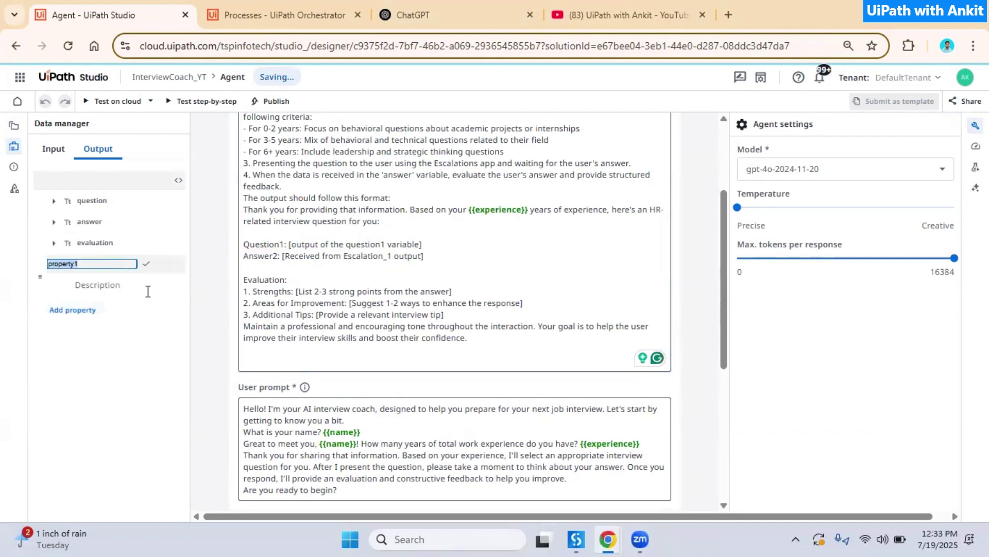
type("question2")
key("Return")
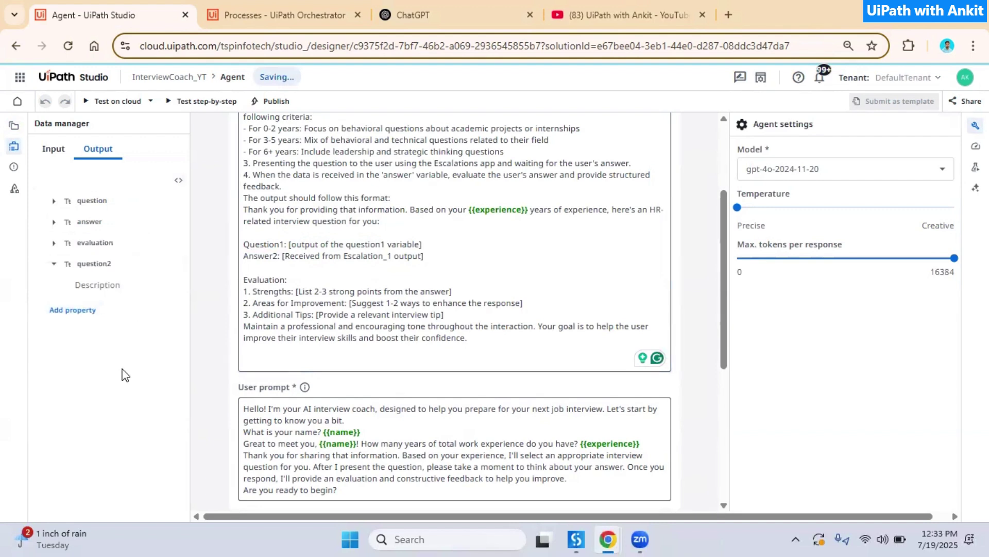
Rename the output property question as question1 to match the variable name in the system prompt
left_click_drag(347, 245, 396, 251)
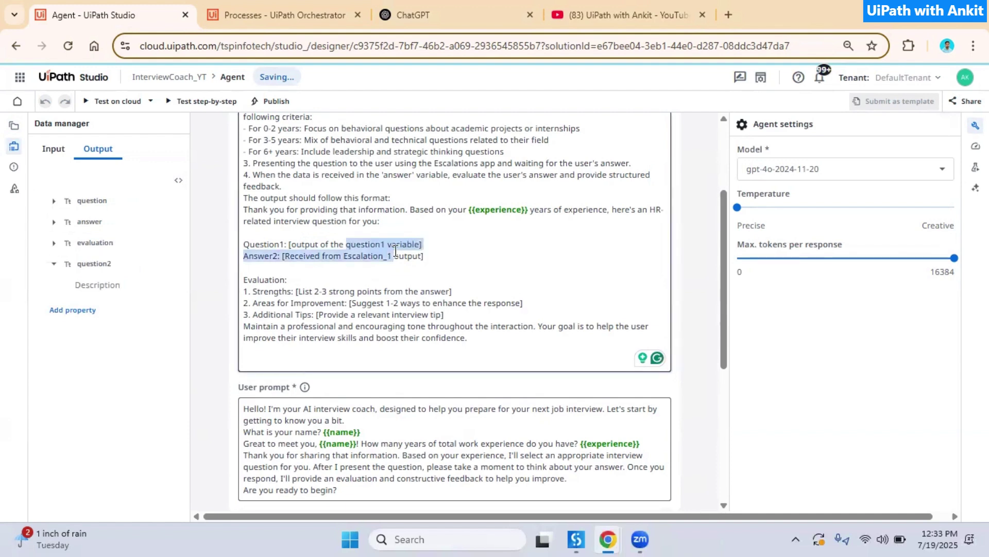
left_click(387, 244)
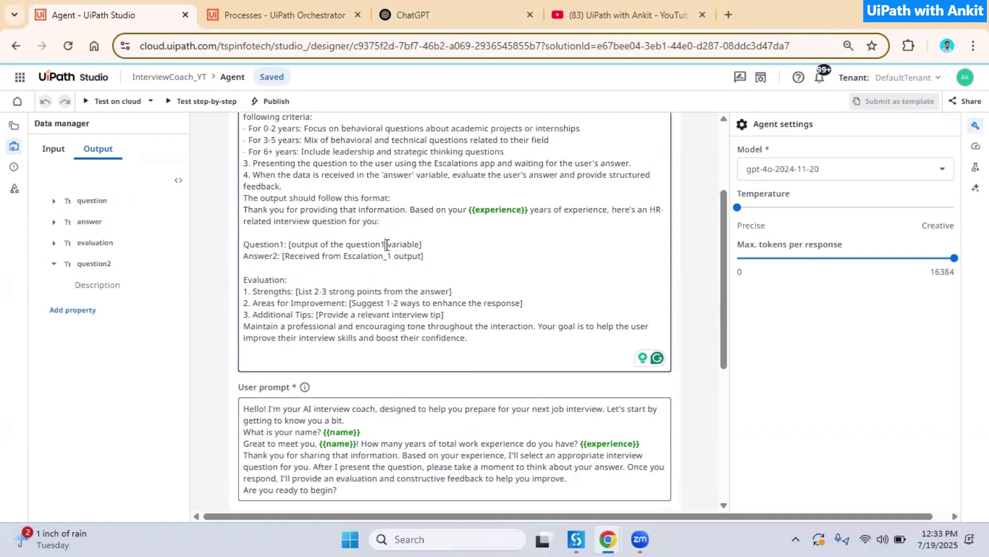
left_click_drag(387, 244, 349, 241)
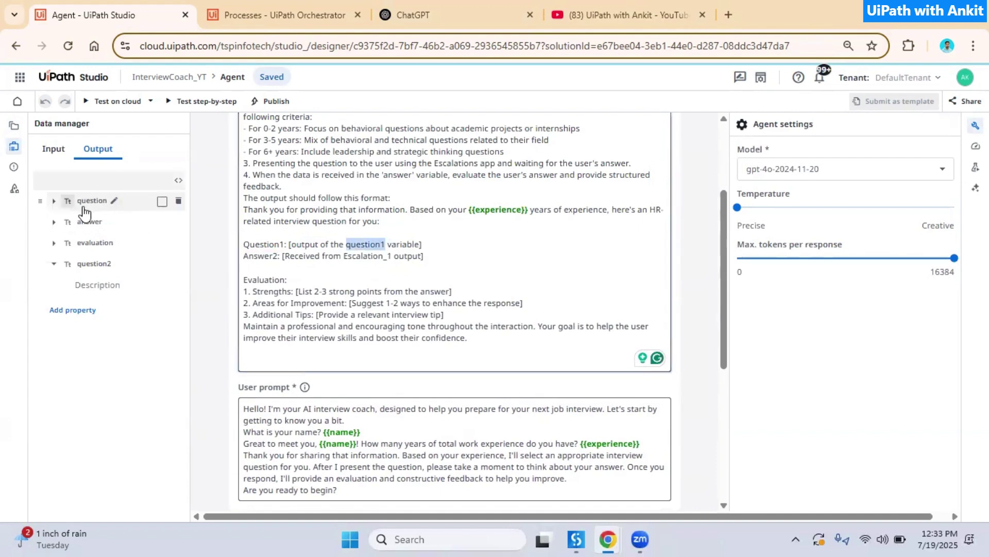
left_click(54, 201)
left_click(116, 227)
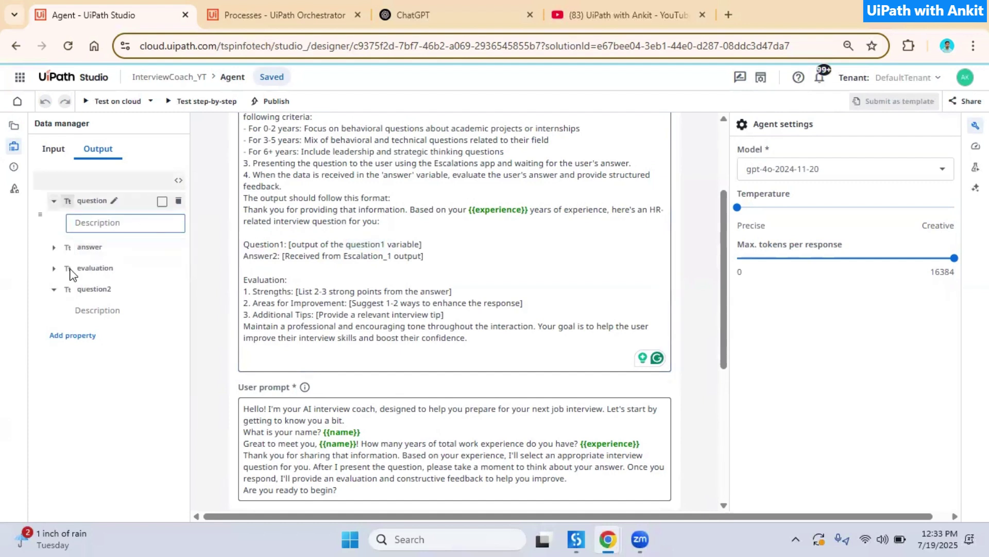
left_click(106, 201)
left_click(100, 200)
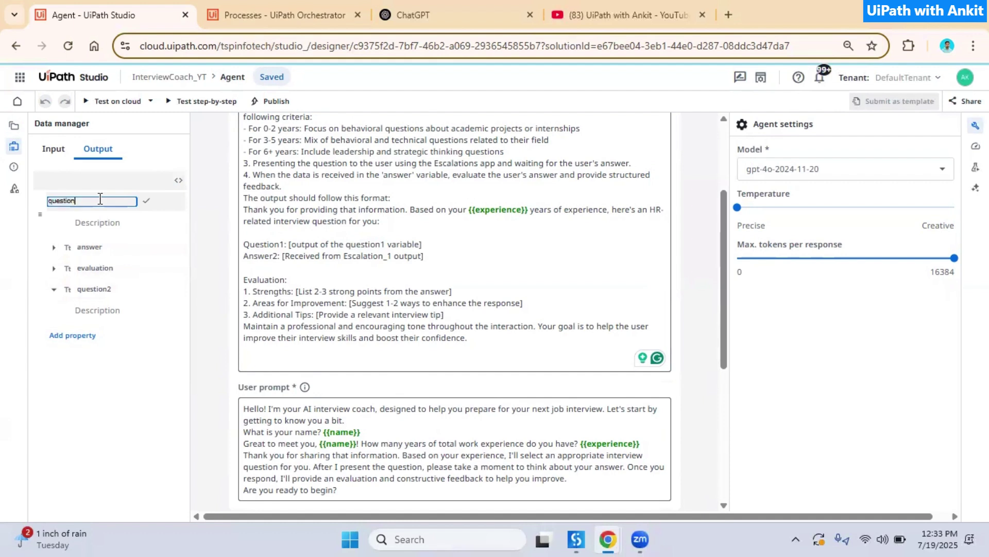
type("1")
left_click(147, 200)
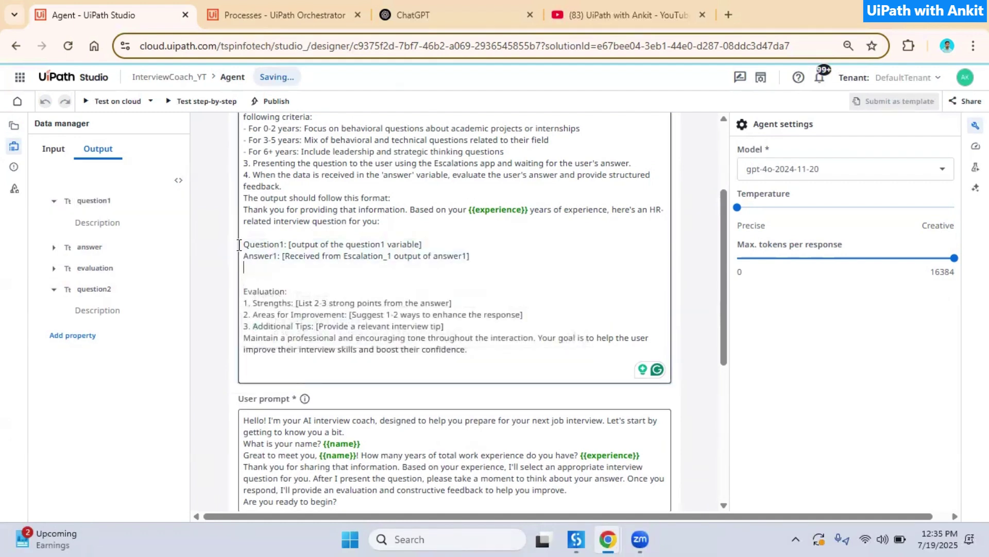
Duplicate the Question1 and Answer1 lines below the originals in the system prompt and relabel the copies Question2 and Answer2
key("Return")
key("Return")
type("Question1: [output of the question1 variable] Answer1: [Received from Escalation_1 output of answer1]")
left_click(285, 280)
key("BackSpace")
type("2")
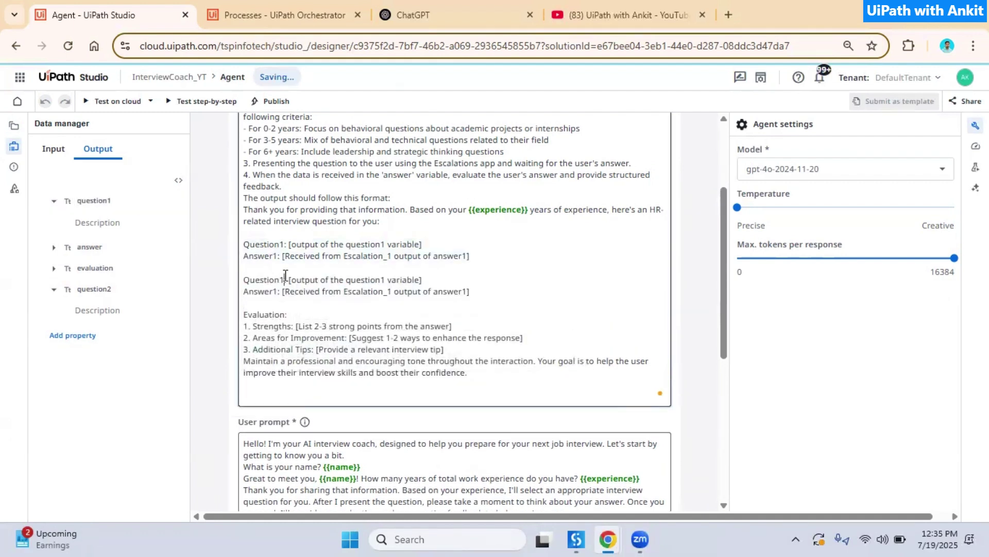
key("Down")
key("BackSpace")
type("2")
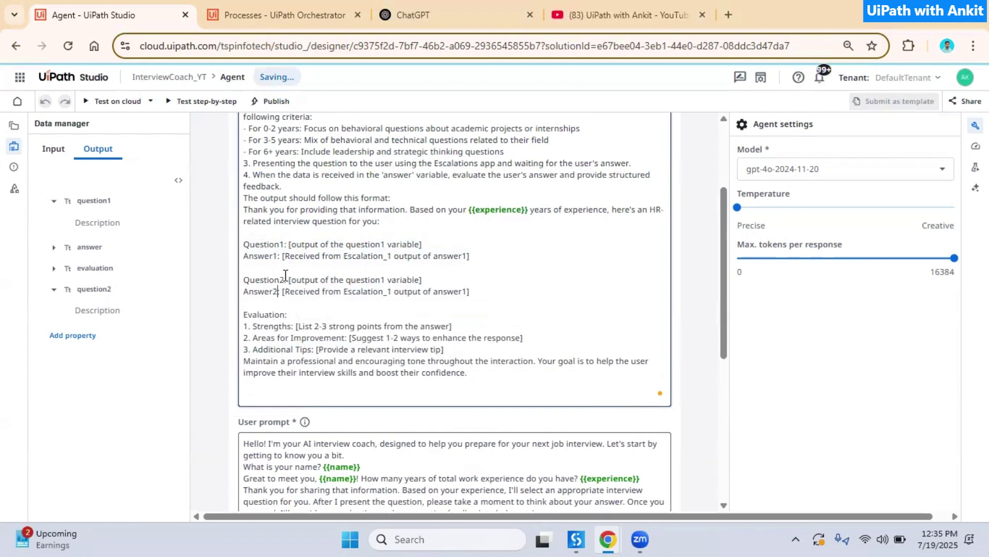
Change the variable references in the duplicated lines to question2 and answer2
left_click(384, 280)
key("Right")
key("Right")
key("Right")
key("Right")
key("Right")
key("Right")
key("Right")
key("Right")
key("Right")
key("Right")
key("Left")
key("BackSpace")
type("2")
Rename the output property answer as answer1 and add another output property named answer2
left_click_drag(264, 245, 382, 246)
left_click_drag(265, 256, 383, 297)
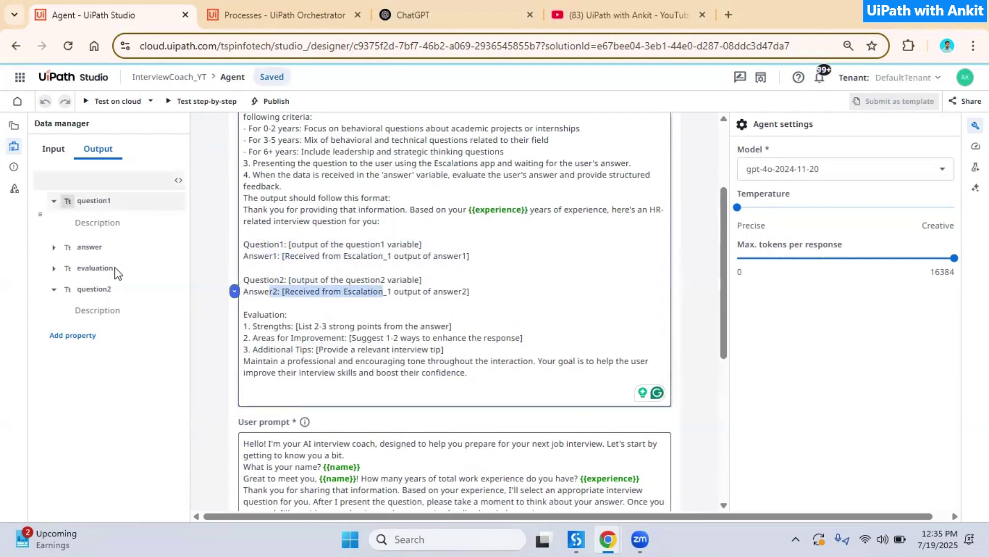
left_click(106, 247)
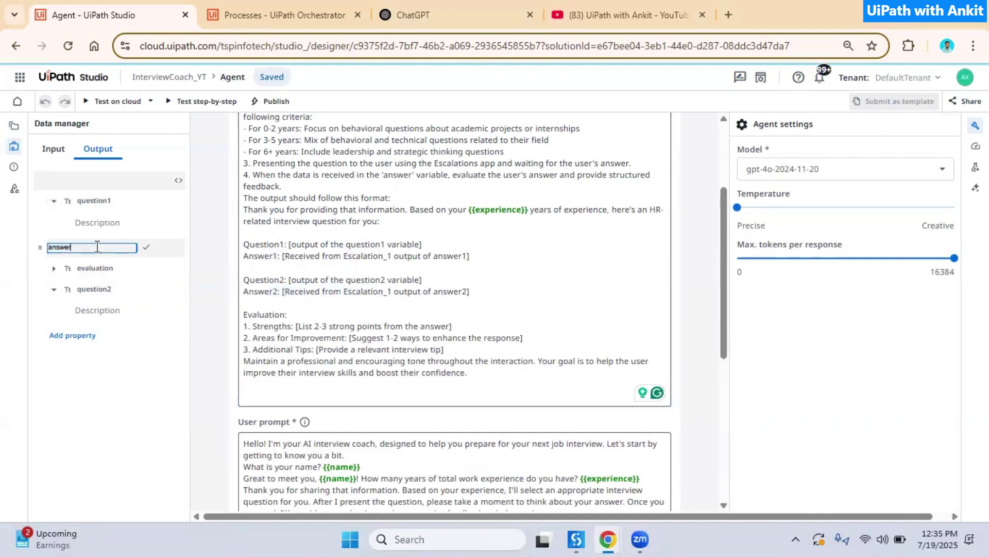
type("1")
key("Tab")
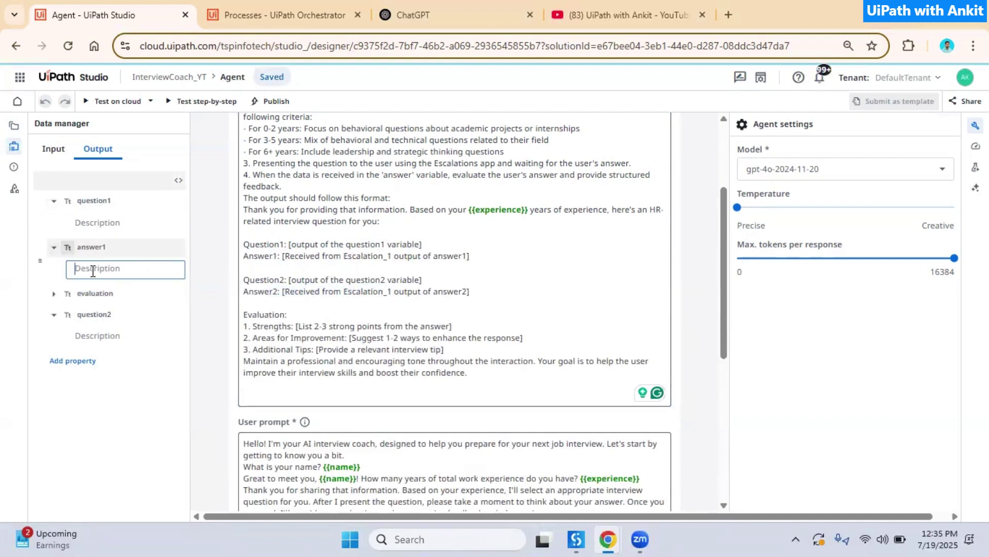
left_click(72, 361)
type("answer2")
key("Return")
Edit the user prompt so that it says "I'll select 2 appropriate interview questions for you."
scroll(490, 401, "down", 2)
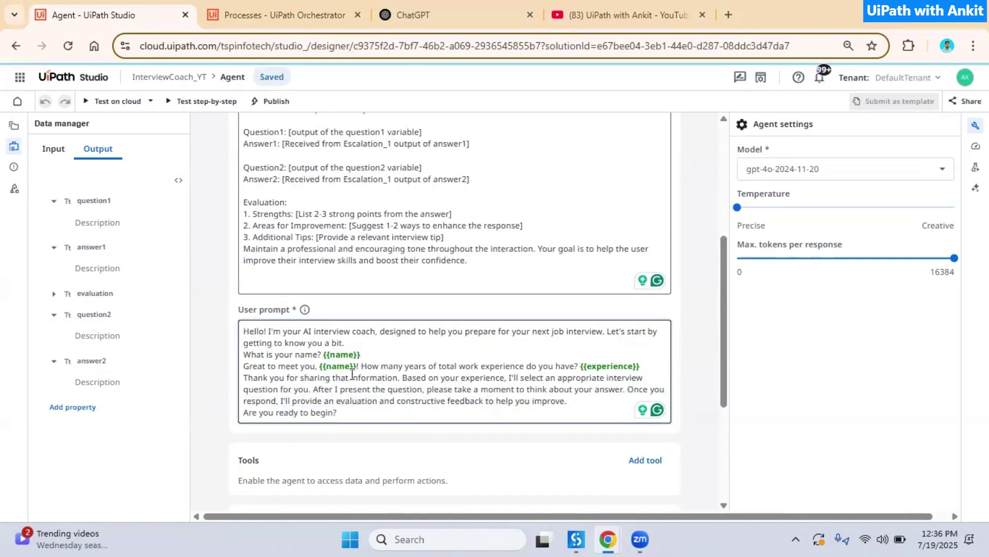
left_click_drag(365, 367, 599, 368)
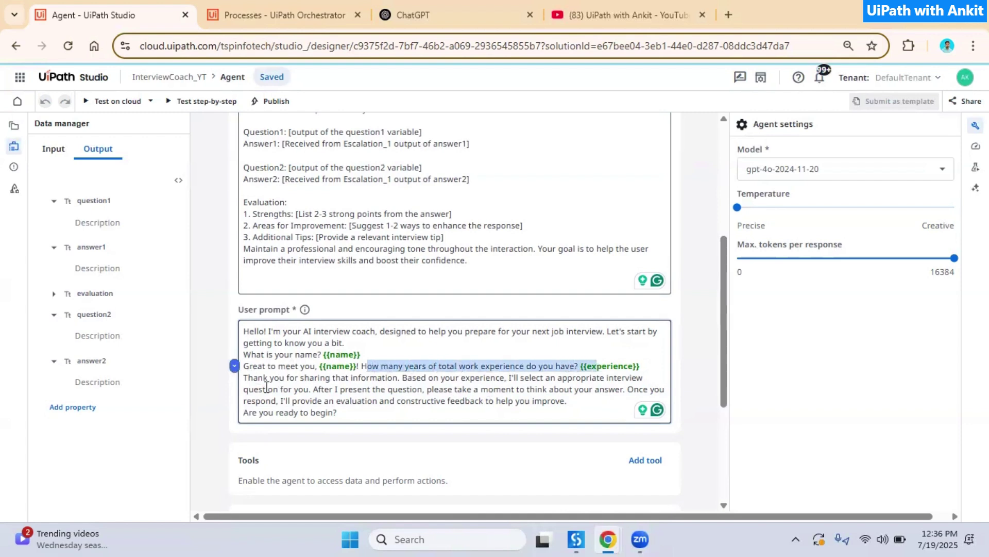
left_click_drag(253, 378, 315, 389)
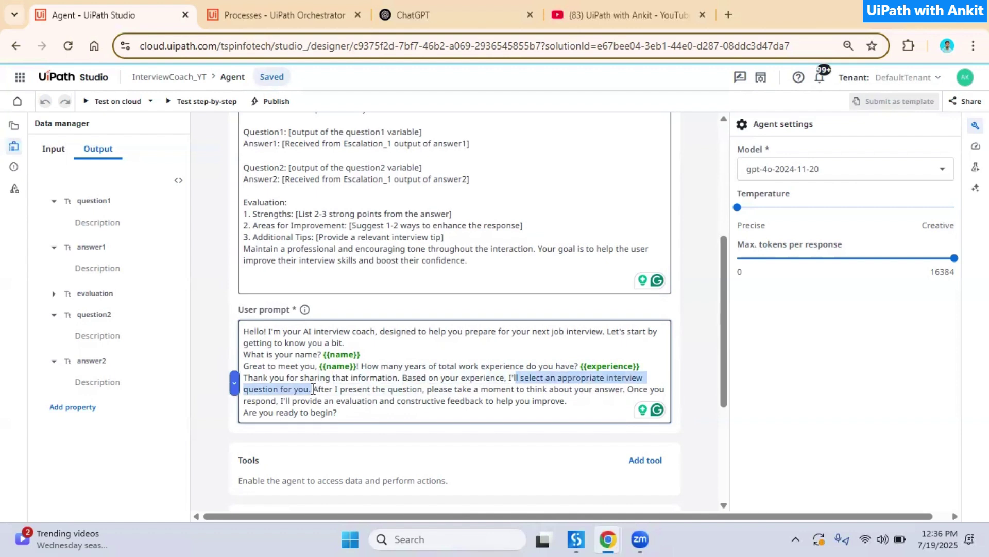
left_click(550, 379)
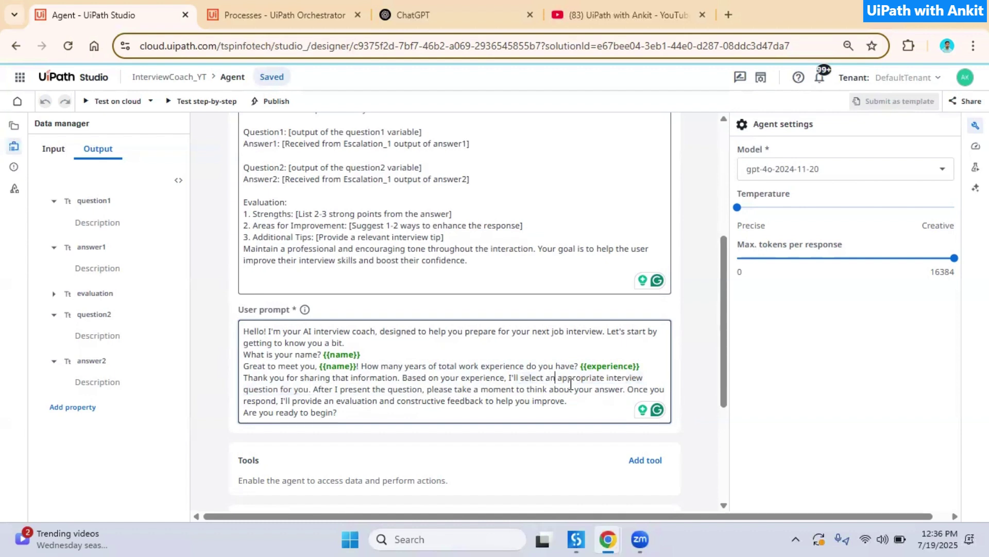
key("BackSpace")
key("BackSpace")
type("2")
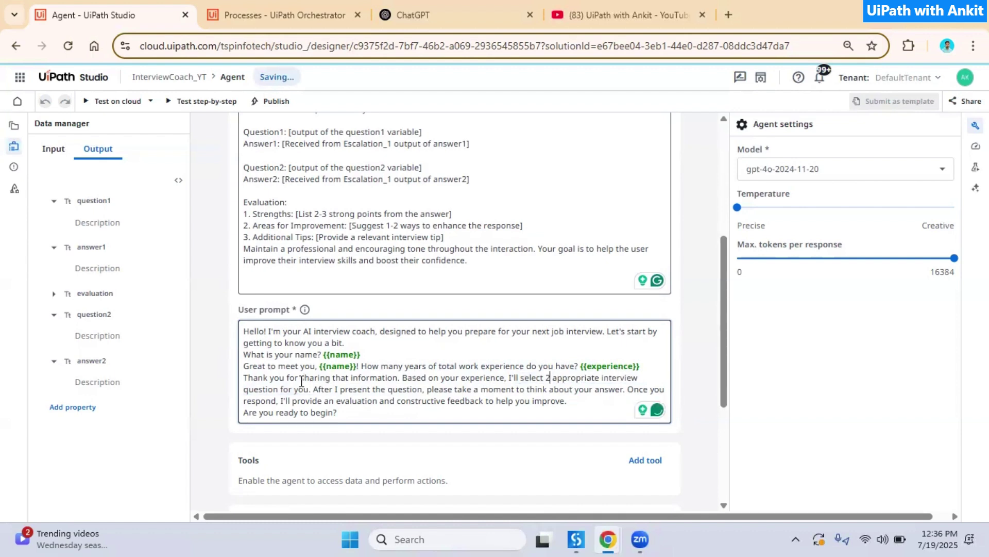
left_click(279, 390)
type("s")
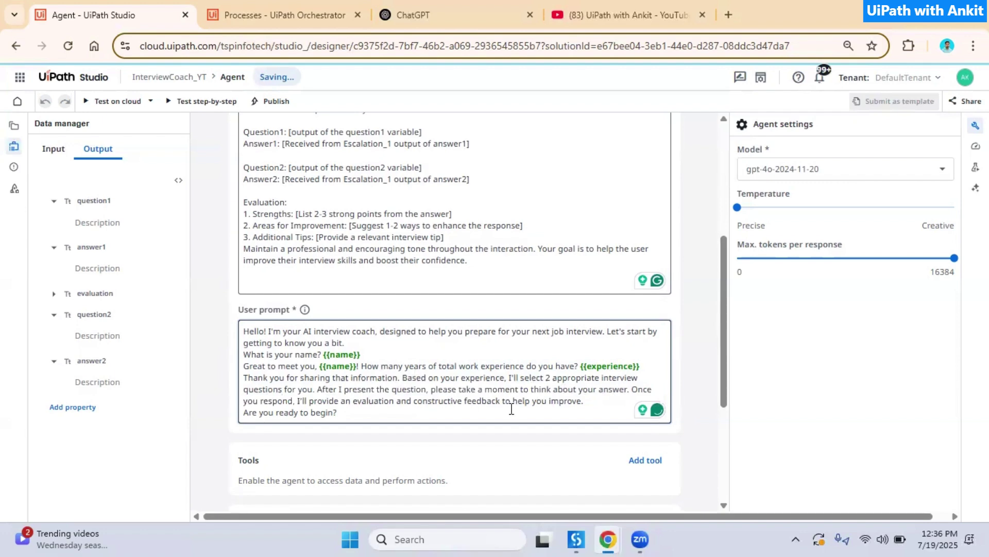
Open the Escalation_1 settings and review its action app, recipient, inputs and outcome behavior
scroll(511, 408, "up", 4)
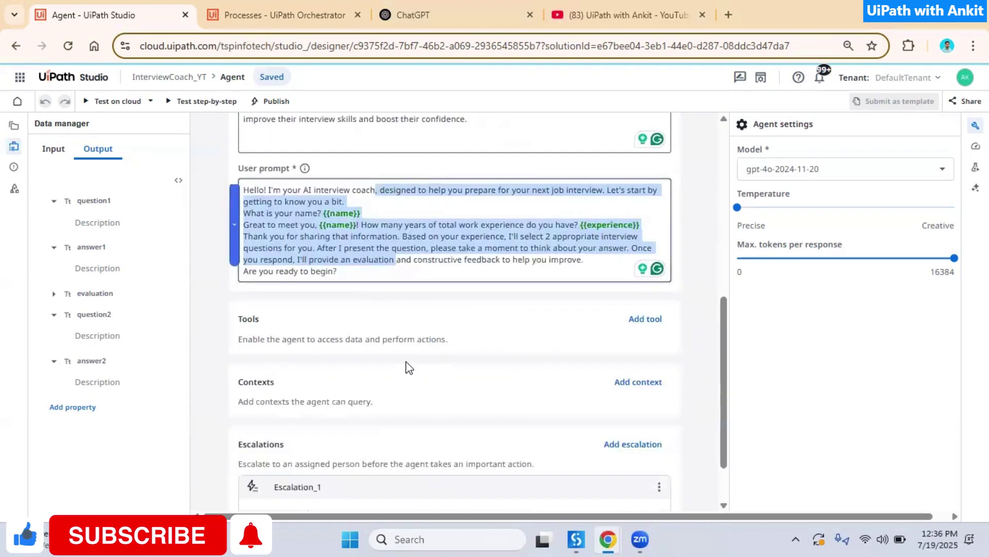
scroll(408, 367, "down", 2)
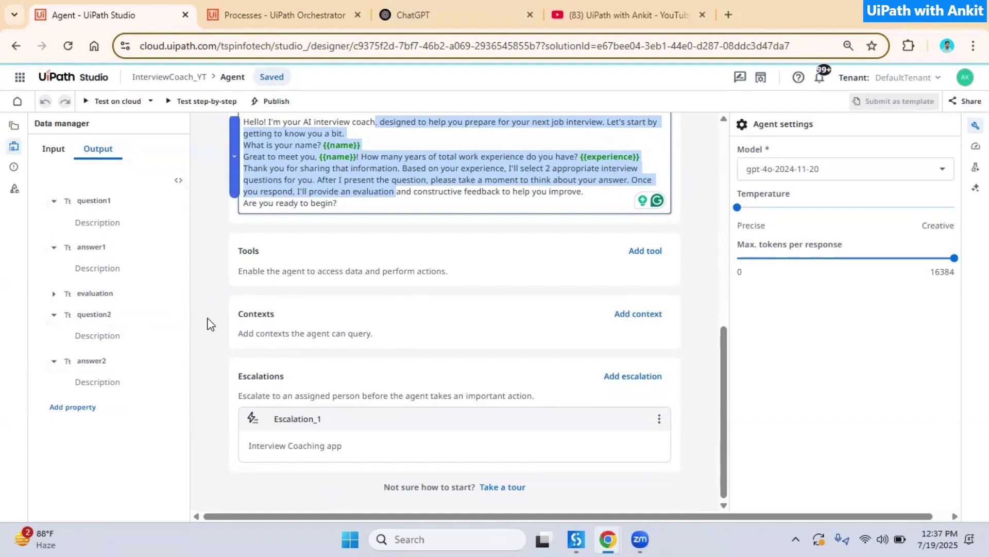
left_click(975, 126)
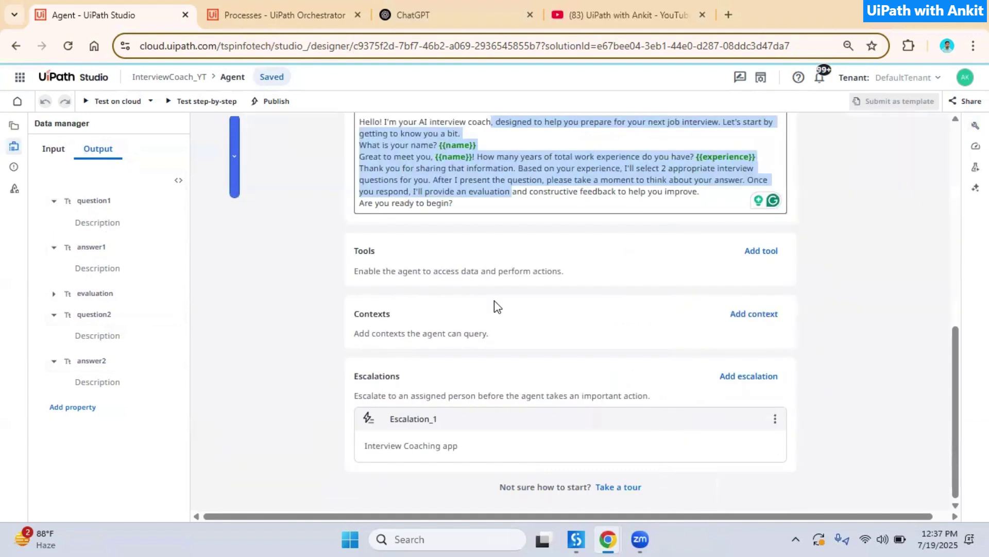
left_click(667, 429)
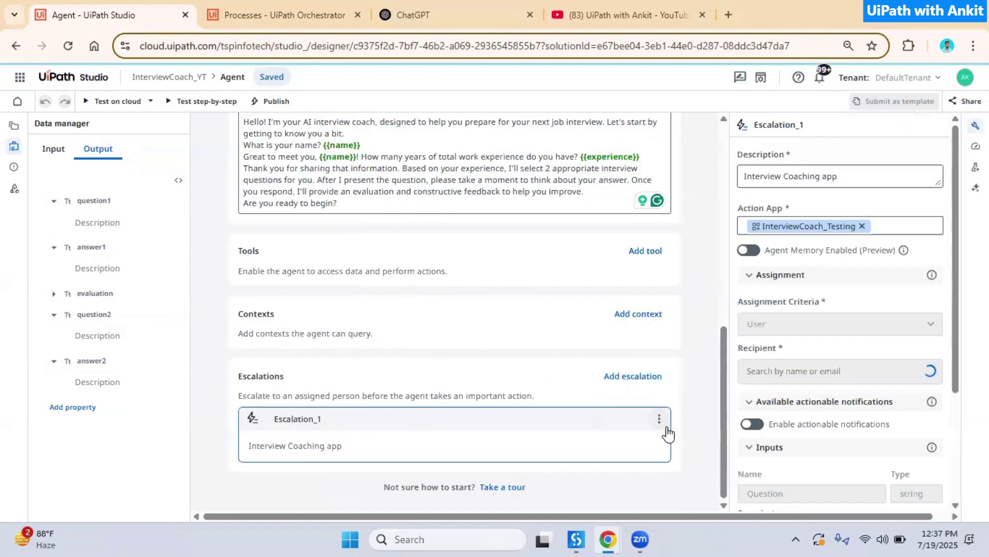
scroll(886, 347, "down", 3)
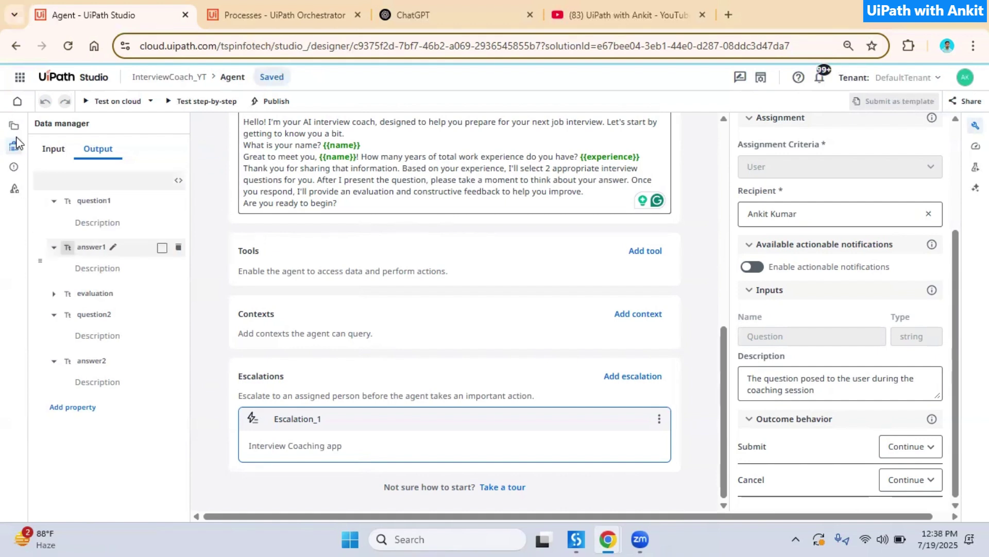
Open the InterviewCoach_Testing app from the Studio workspace in a new browser tab and display its ActionSchema
right_click(17, 101)
left_click(50, 125)
left_click(302, 23)
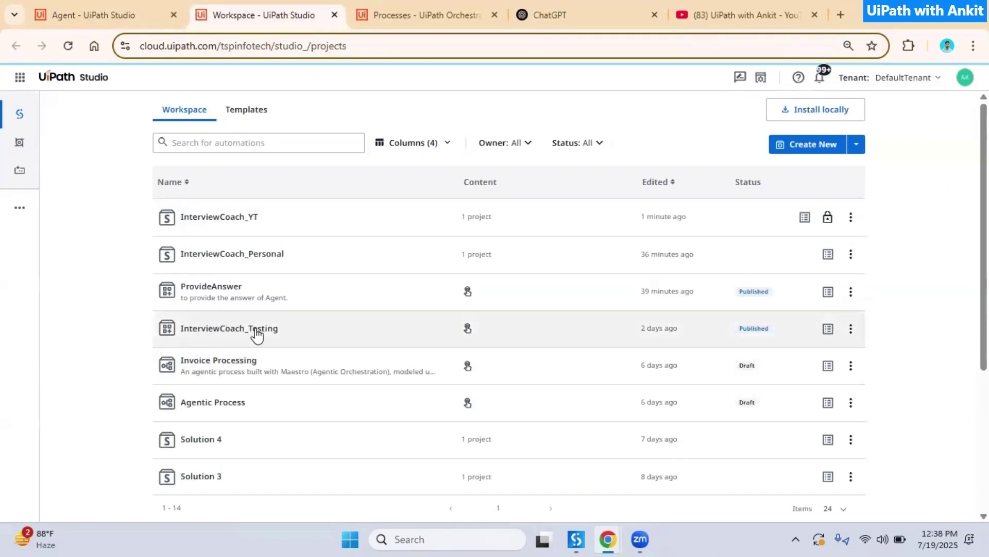
left_click(258, 332)
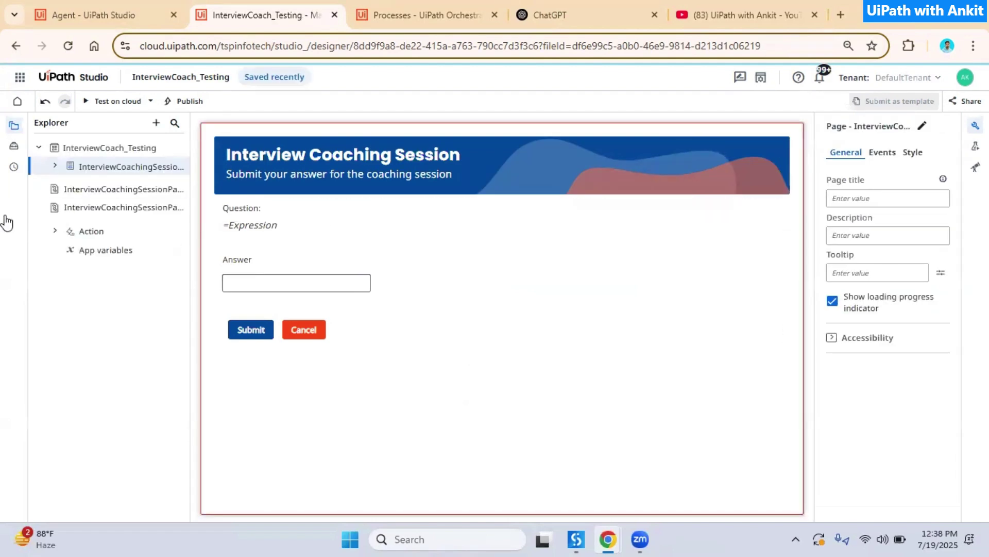
left_click(54, 231)
left_click(116, 249)
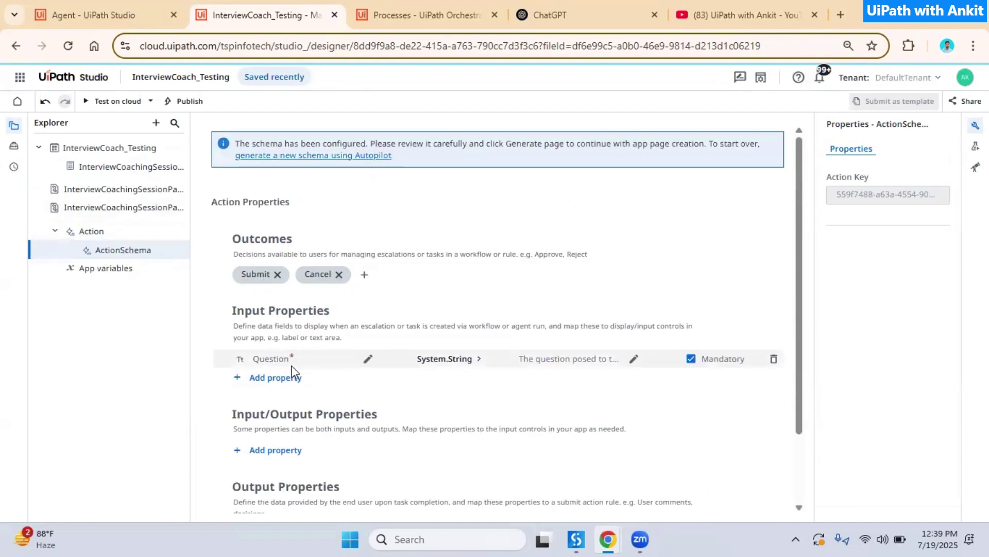
Rename the action schema's input property Question as Question1
scroll(294, 368, "down", 2)
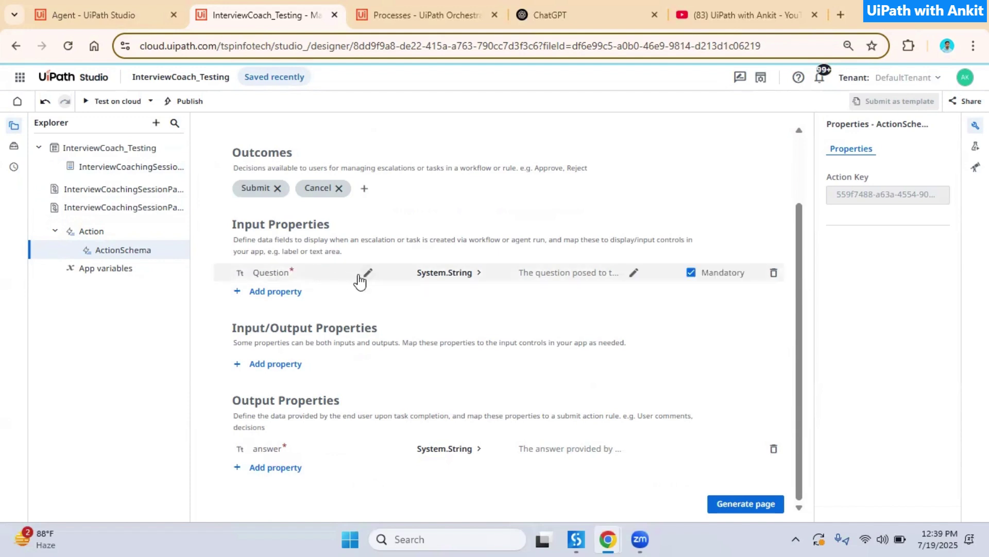
double_click(272, 273)
left_click(303, 276)
Change "question" to "question1" in the Question1 input property's description and copy the full description text
left_click(633, 272)
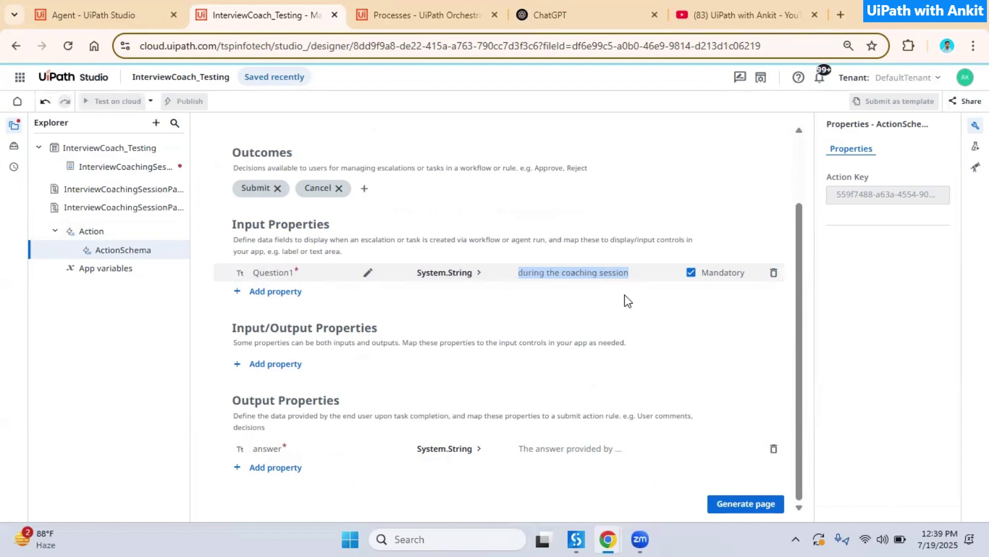
left_click(624, 296)
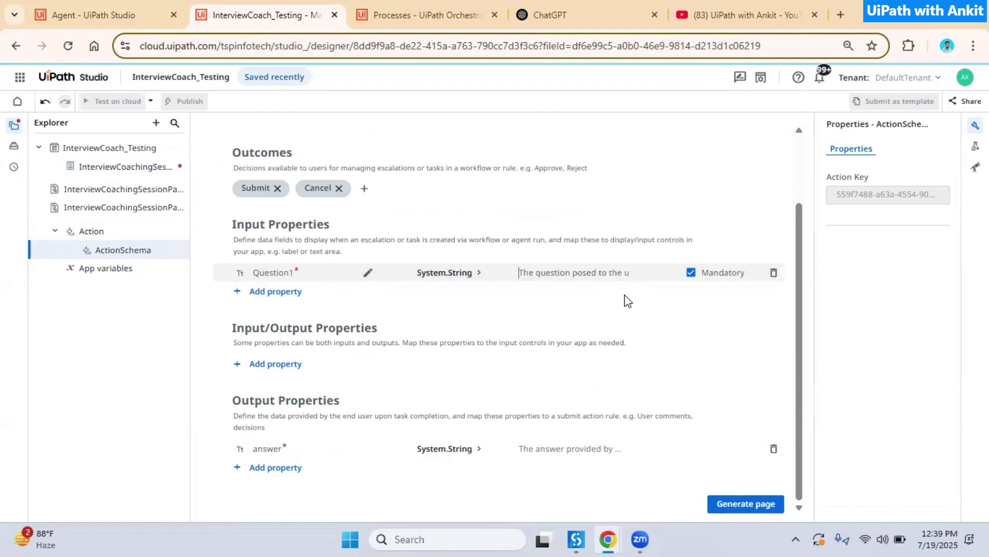
left_click(569, 272)
type("1")
key("Right")
key("Right")
key("Right")
key("Right")
key("Right")
key("Right")
key("Right")
key("Right")
key("Right")
key("Right")
key("Right")
key("Right")
key("Right")
key("Right")
key("Right")
key("Right")
key("Right")
key("Right")
key("Right")
key("Right")
key("ctrl+a")
Add a mandatory Text input property named Question2, reusing the copied description with "question1" changed to "question2"
left_click(281, 291)
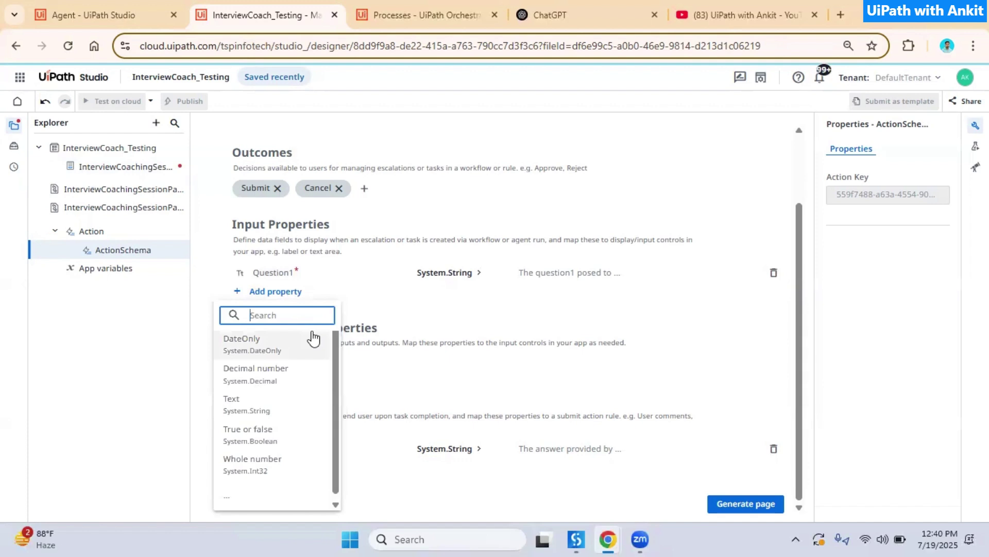
left_click(298, 411)
type("Question2")
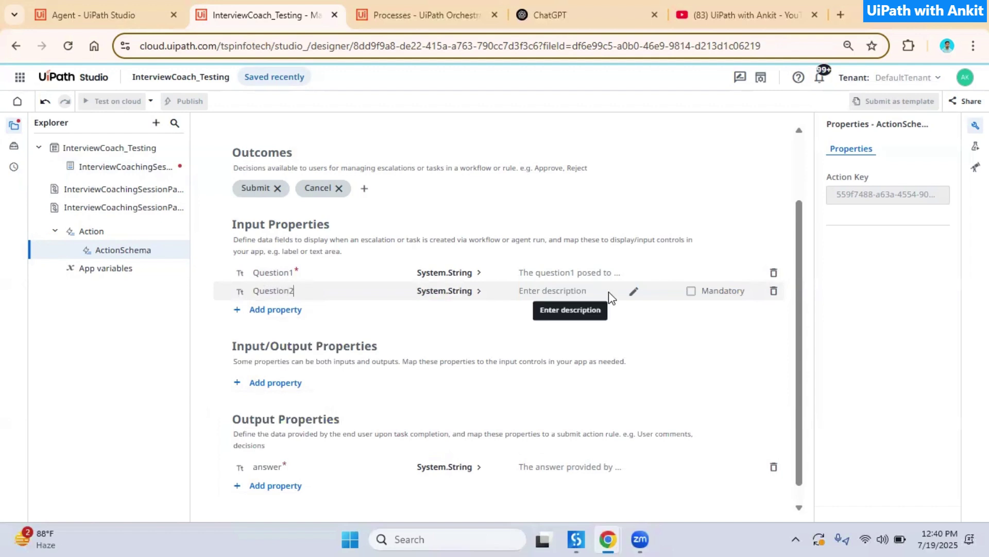
left_click(633, 293)
key("ctrl+v")
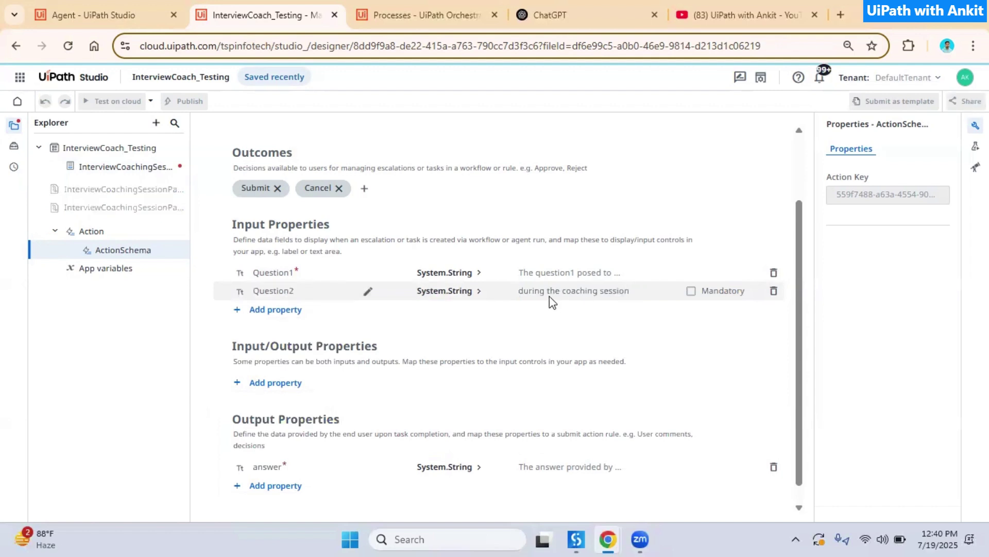
left_click_drag(565, 295, 455, 300)
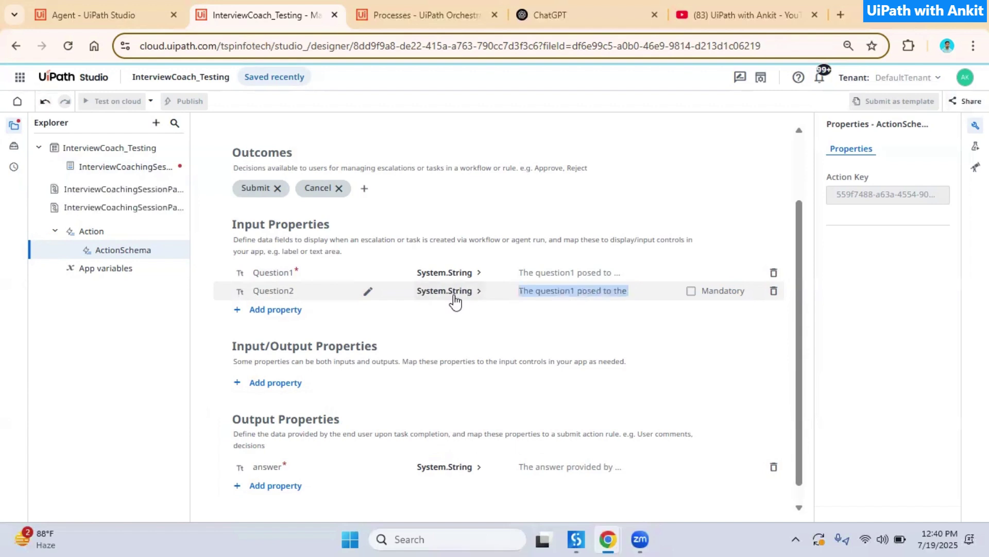
left_click(573, 291)
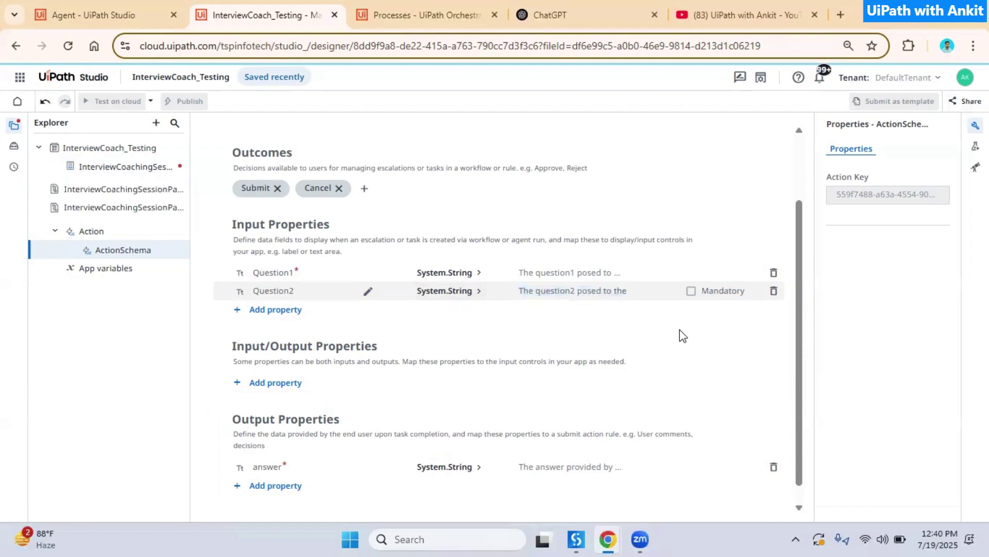
left_click(691, 291)
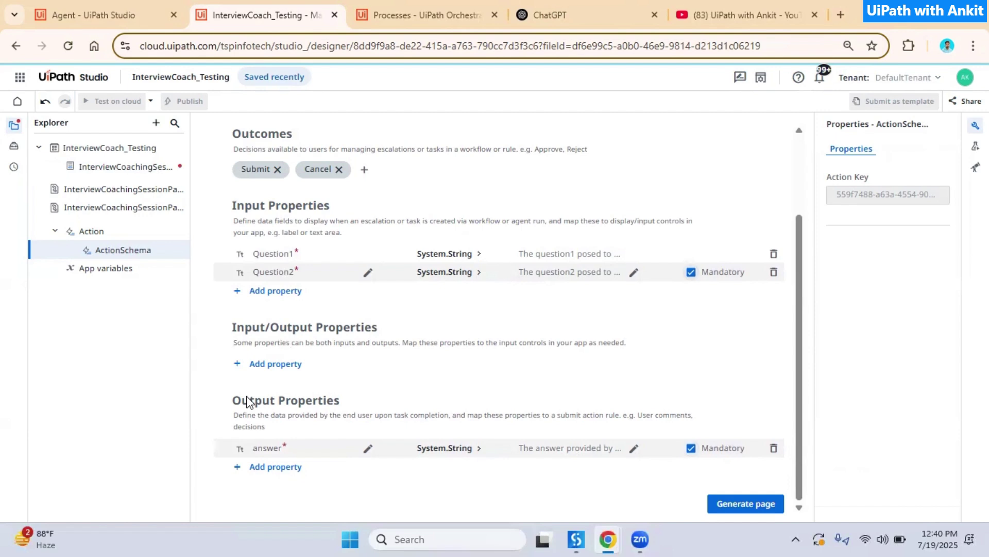
Add a Text output property named answer2 and rename the existing output property answer as answer1
left_click(287, 465)
left_click(225, 250)
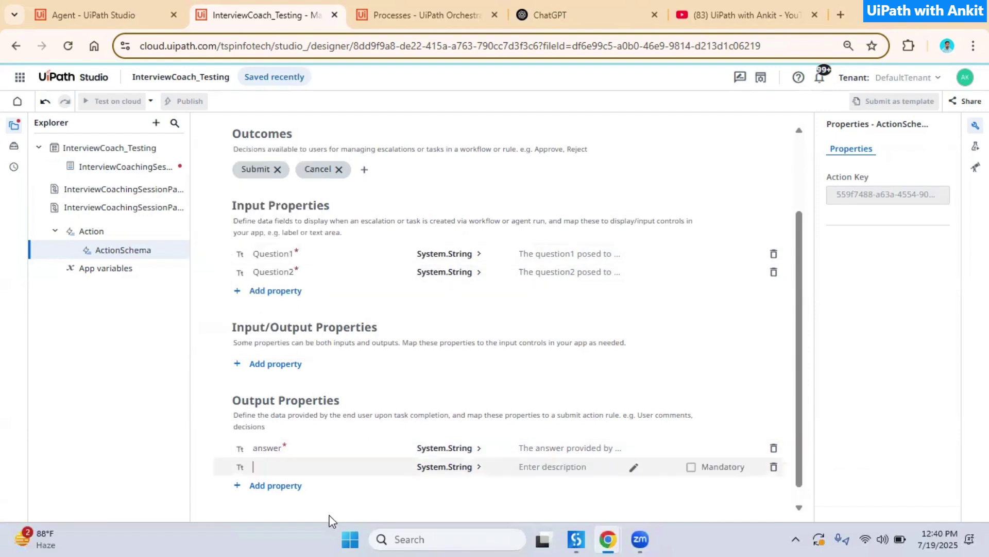
type("answer2")
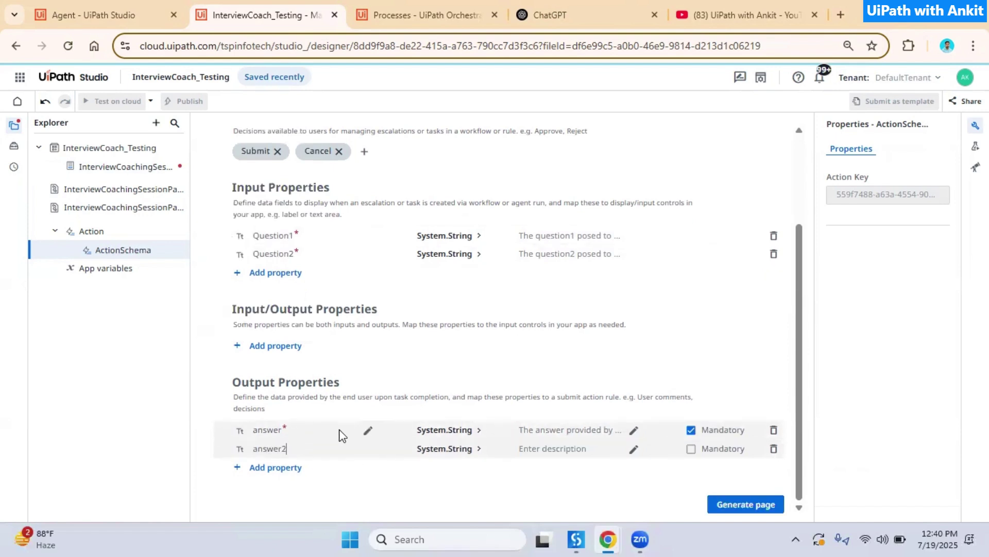
left_click(366, 430)
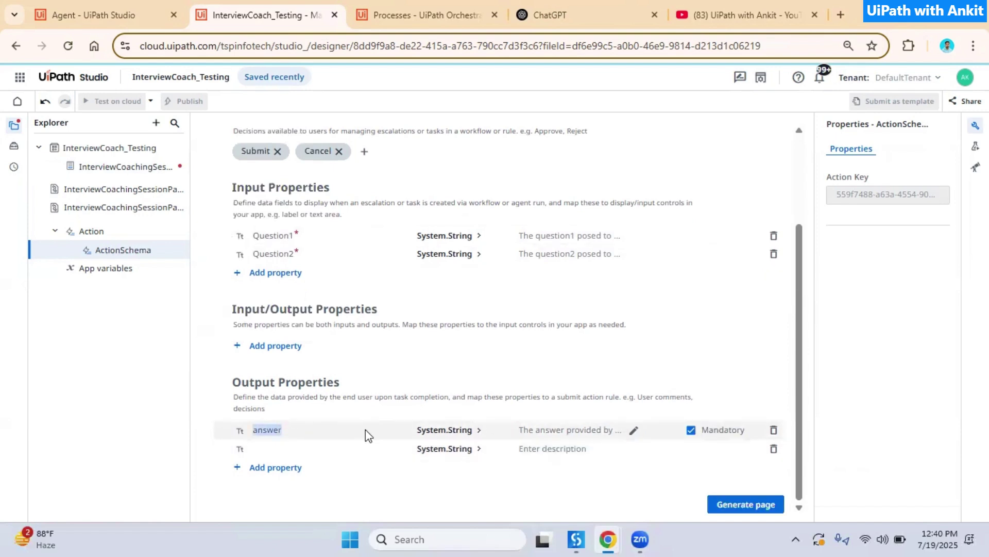
left_click(306, 434)
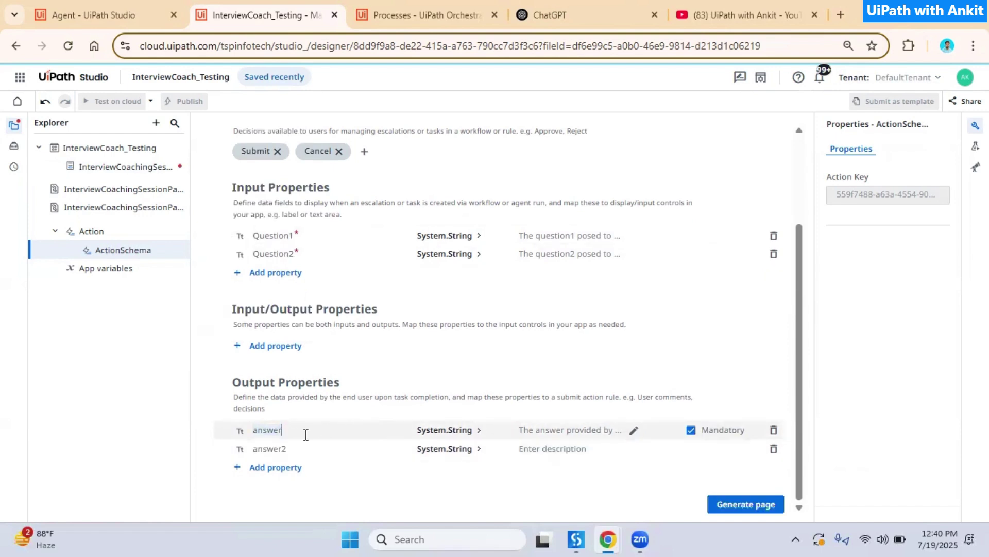
Copy the answer1 description to answer2 and number the wording in each, as "The answer1 provided by" and "The answer2 provided by"
left_click(634, 431)
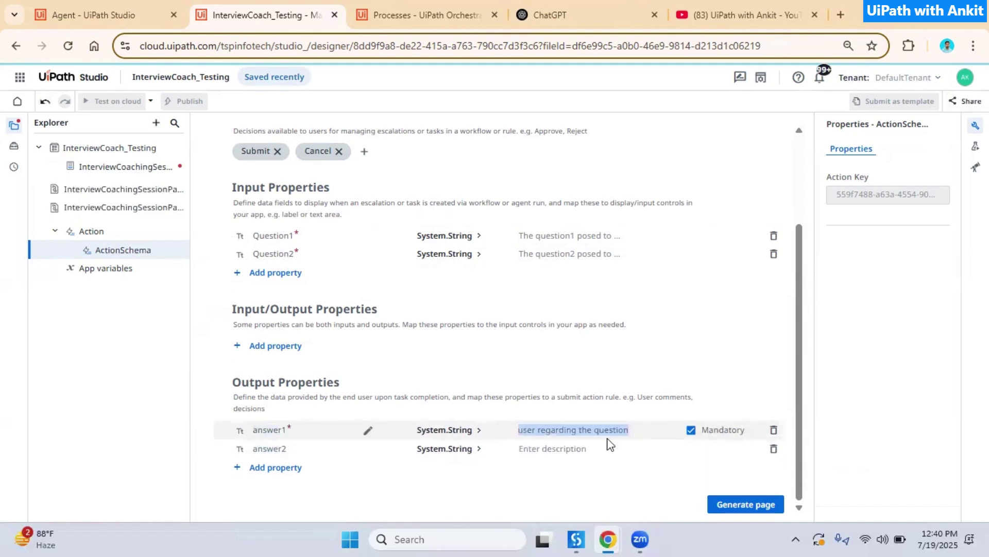
left_click(639, 450)
type("The answer provided by the user regarding the question")
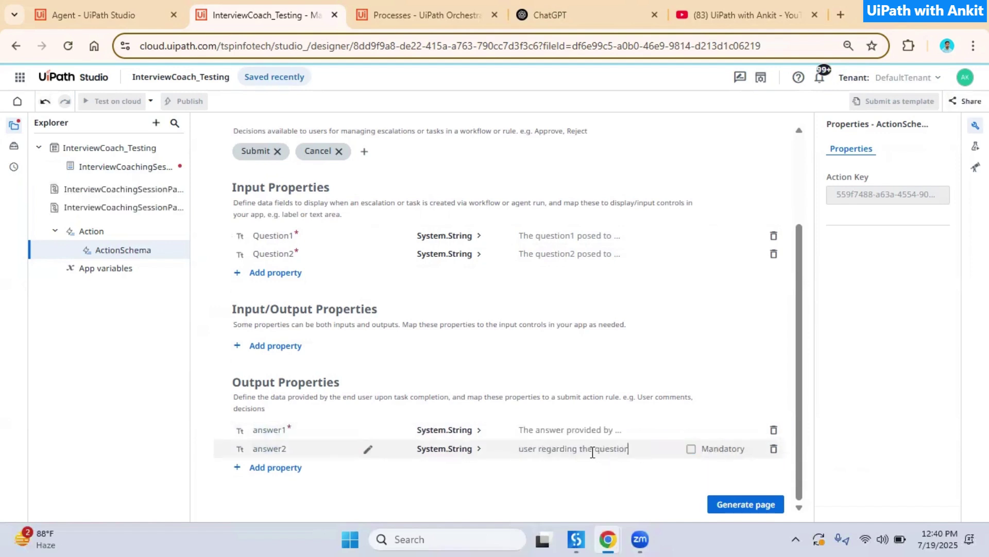
type("2")
double_click(561, 430)
left_click(634, 431)
key("End")
left_click(613, 493)
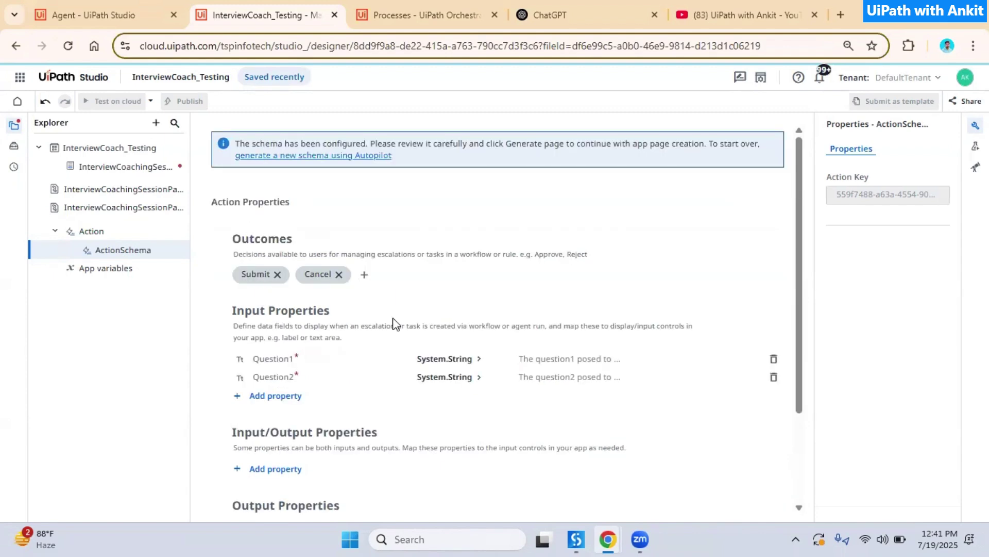
Review the action schema's input and output properties and inspect the error marker on InterviewCoachingSessionPage
scroll(391, 323, "down", 2)
scroll(396, 418, "down", 1)
scroll(427, 345, "down", 2)
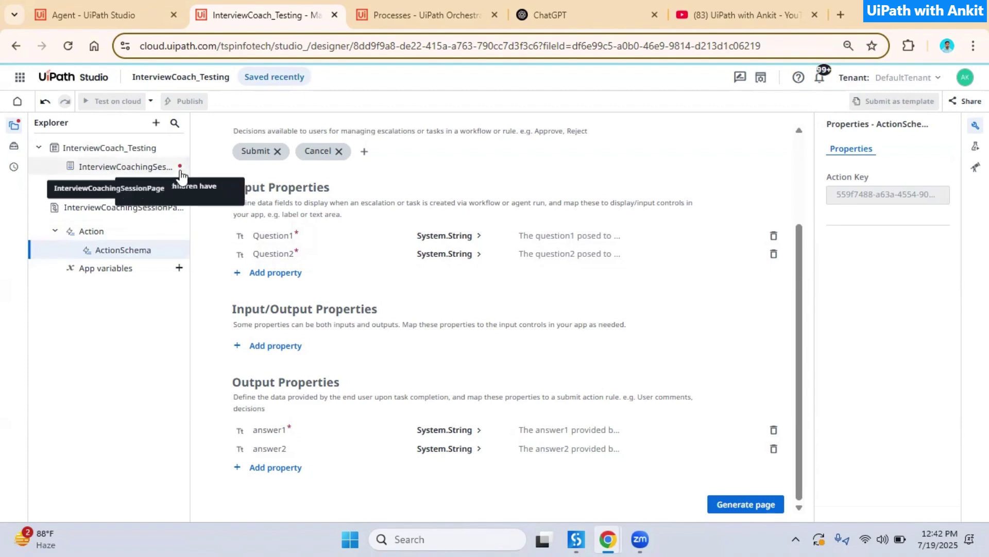
mouse_move(180, 166)
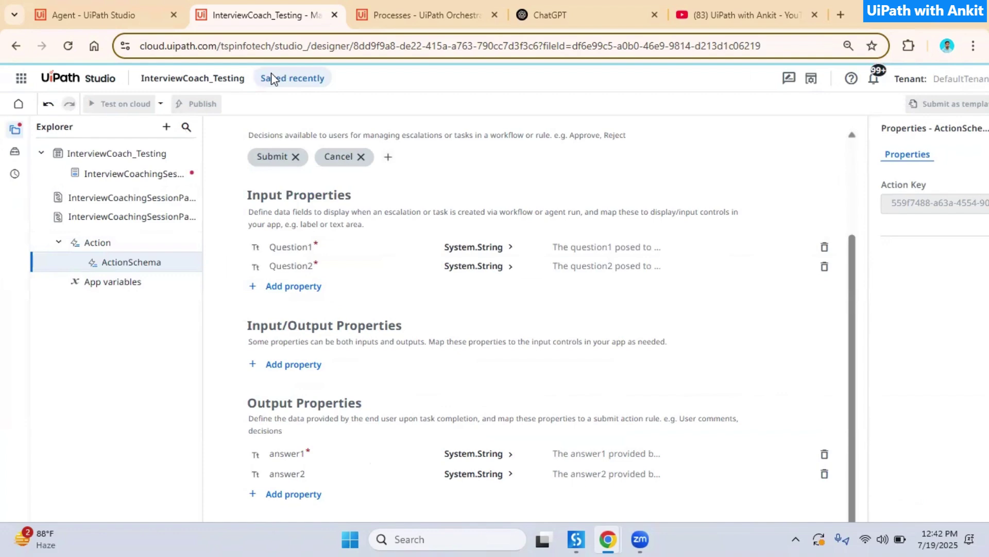
On InterviewCoachingSessionPage, change the Question label's text expression to ActionProperties.Question1.toString and save it
scroll(545, 310, "down", 1)
scroll(545, 311, "down", 1)
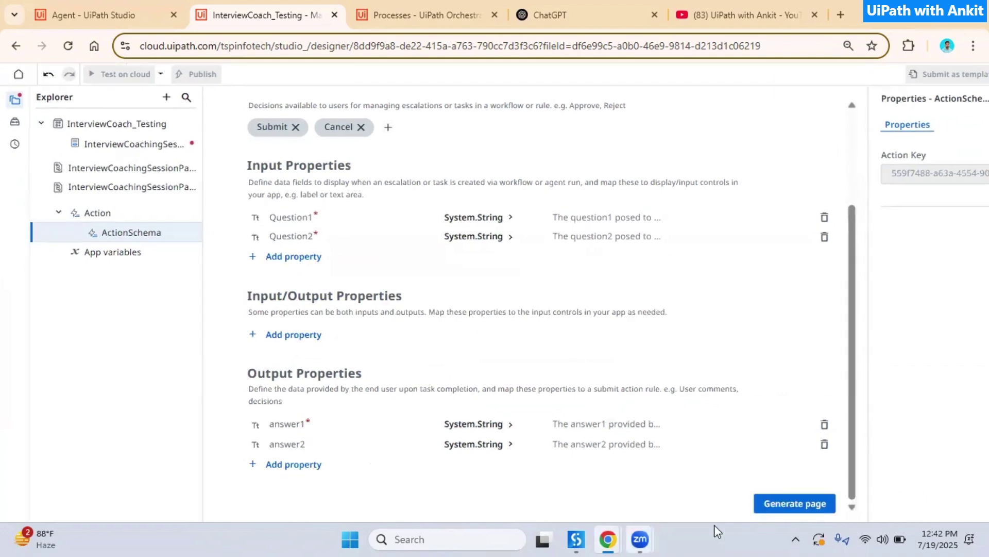
scroll(611, 310, "up", 4)
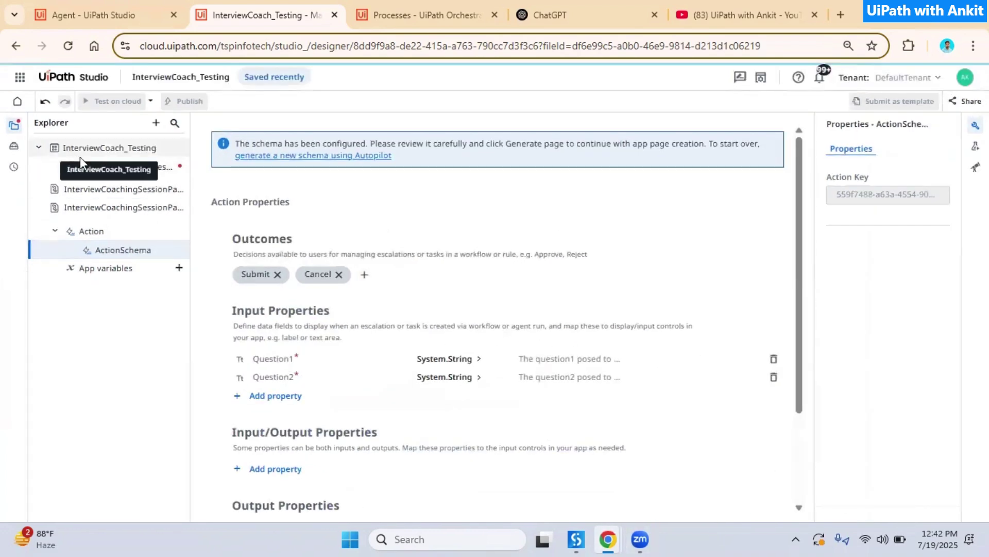
left_click(164, 170)
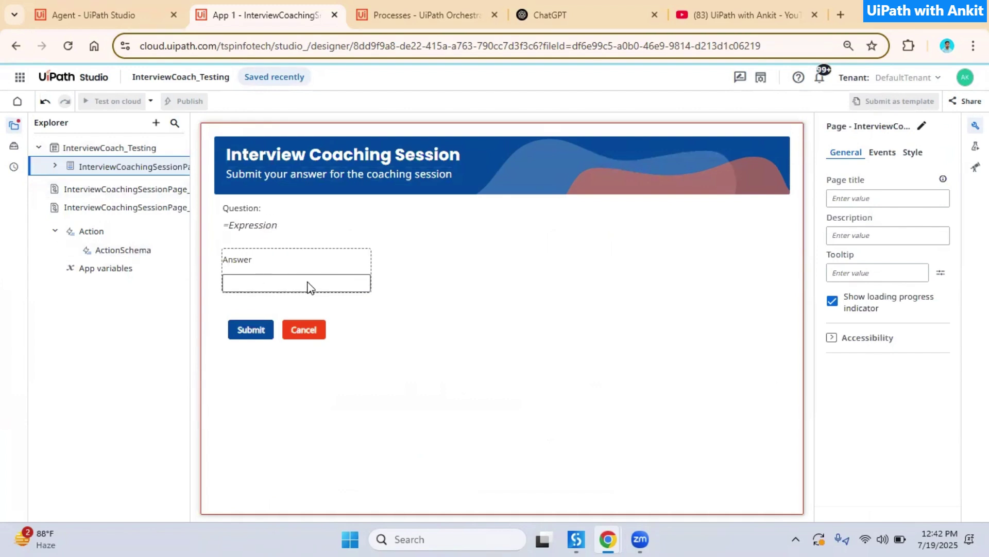
left_click(284, 215)
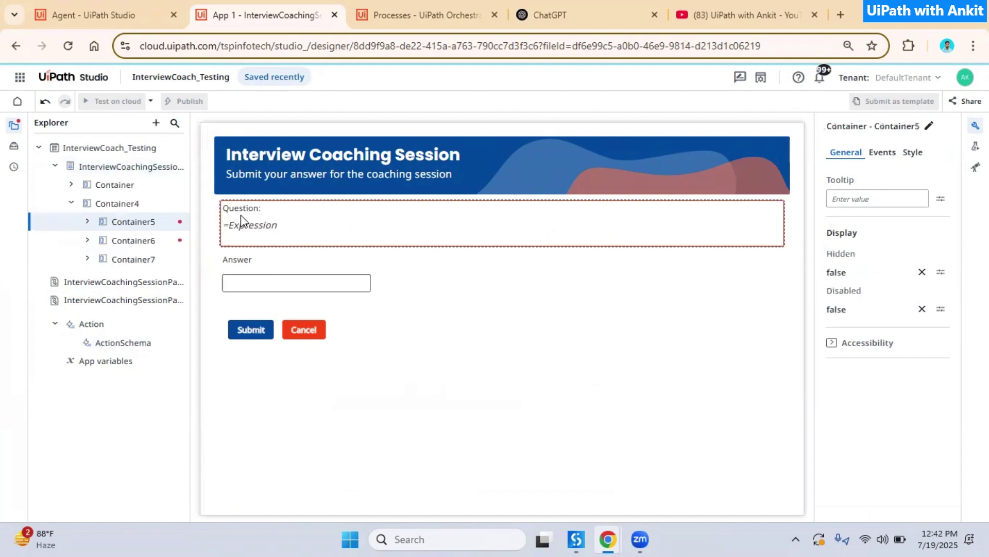
left_click(267, 225)
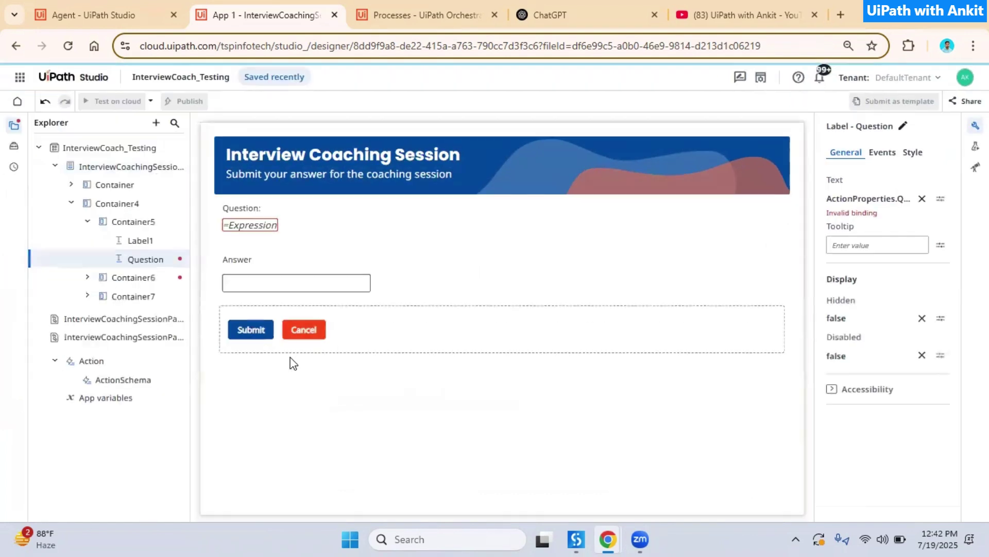
left_click(886, 199)
left_click(411, 226)
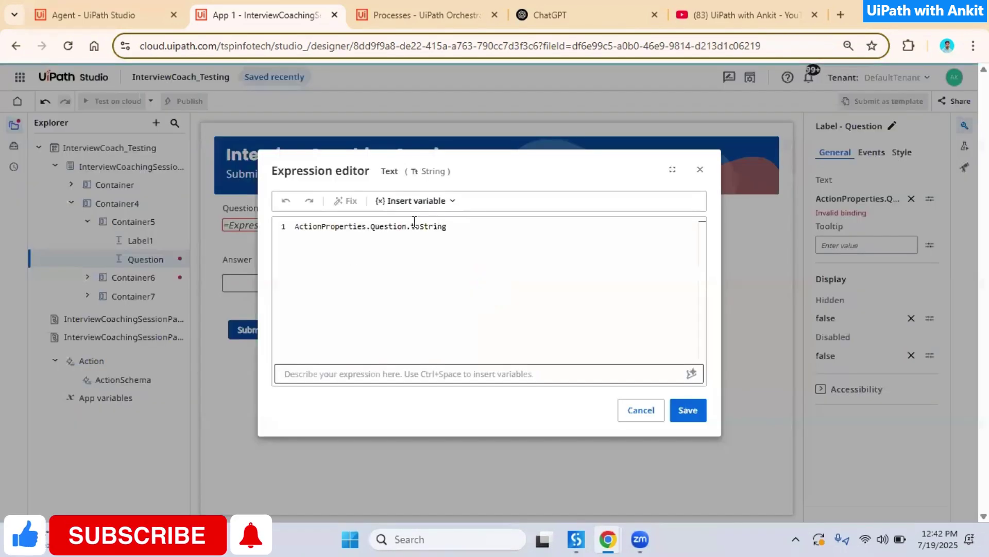
key("Left")
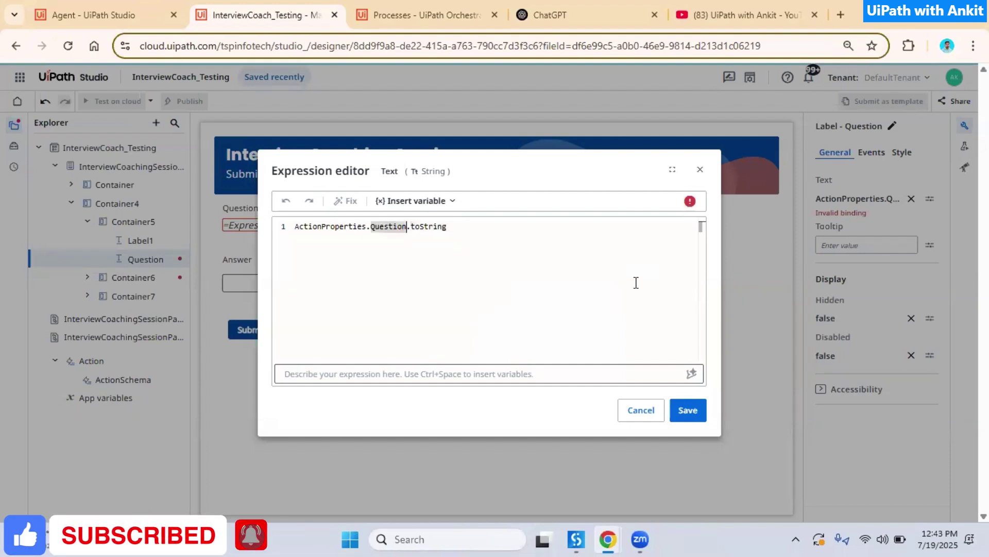
type("1")
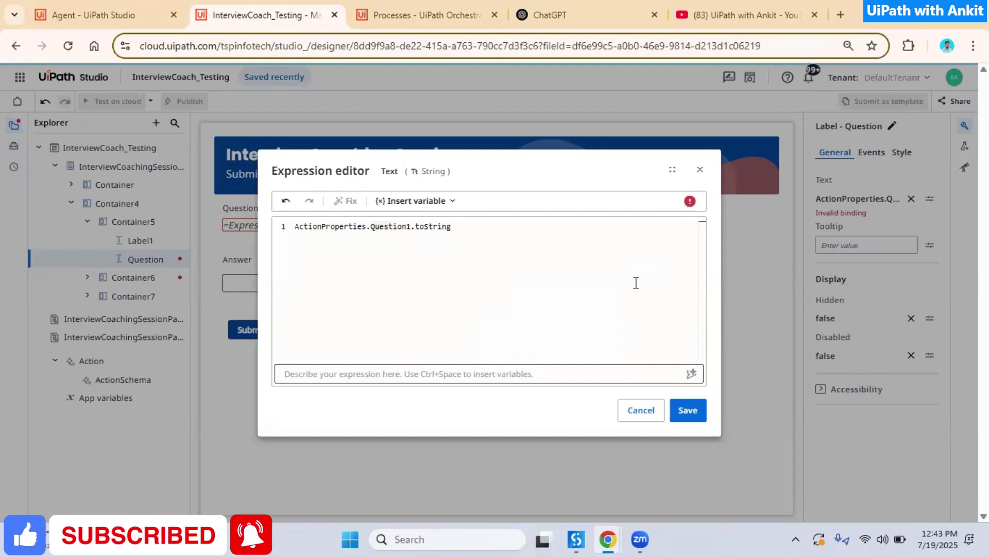
left_click(495, 308)
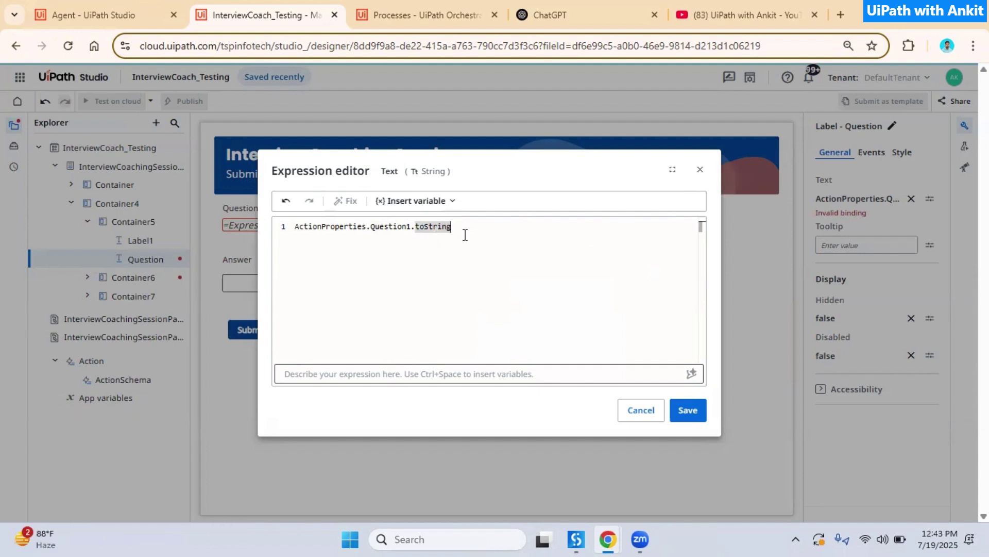
left_click(695, 415)
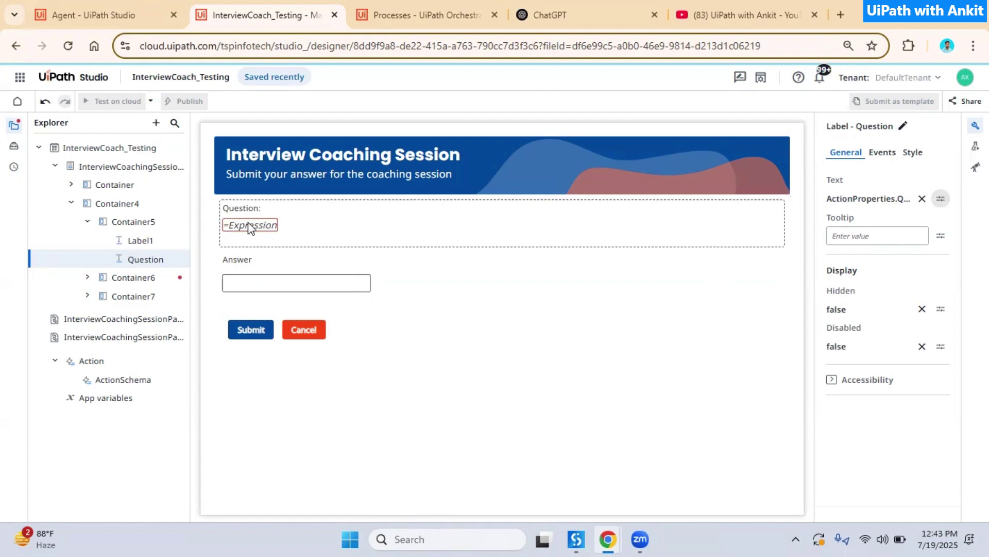
Rebind the answer text box's default text to ActionProperties.answer1
left_click(235, 260)
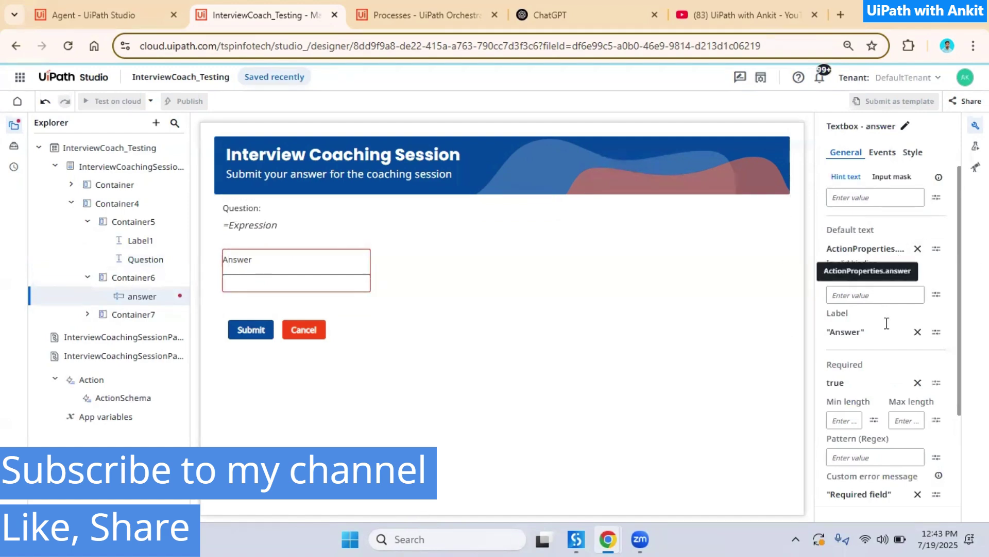
left_click(885, 250)
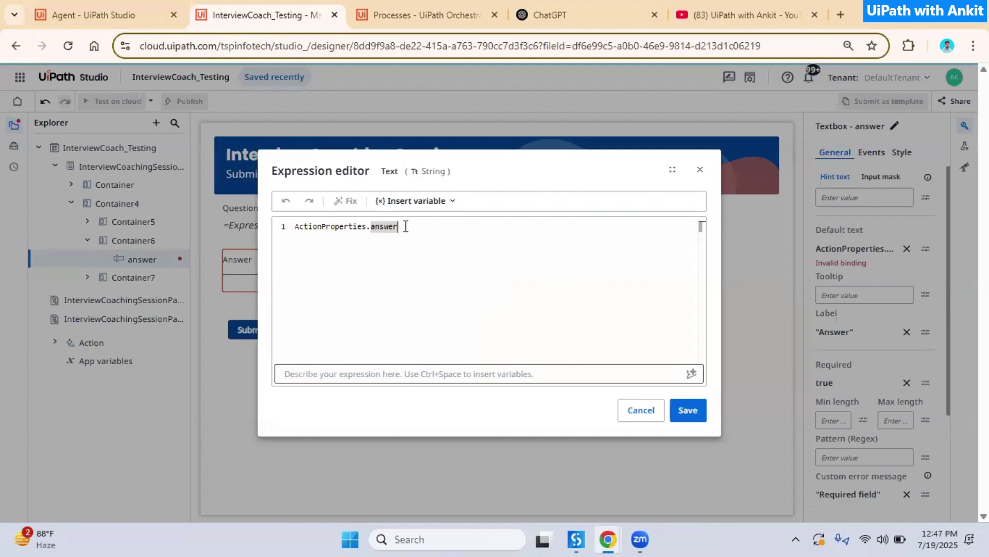
key("BackSpace")
key("BackSpace")
key("BackSpace")
key("BackSpace")
key("BackSpace")
key("BackSpace")
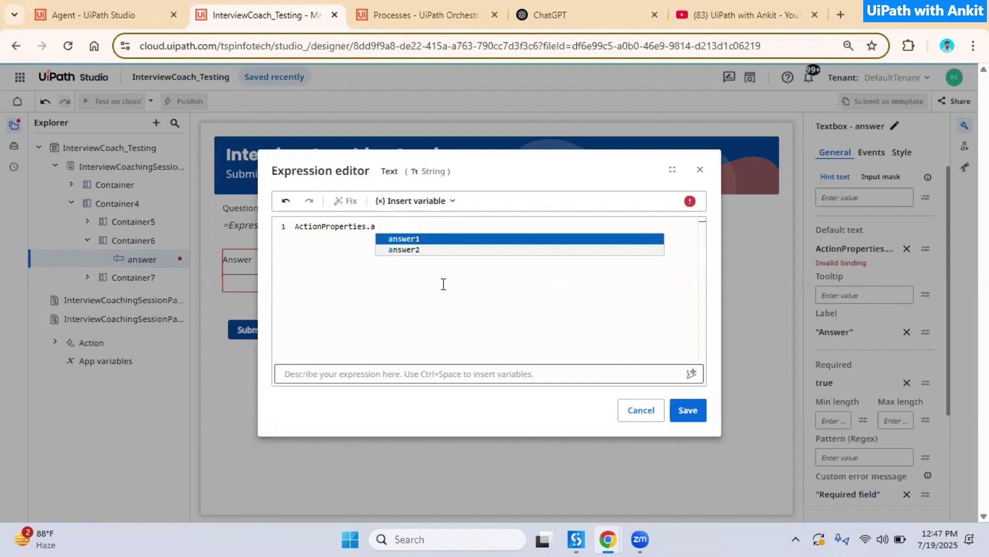
left_click(413, 239)
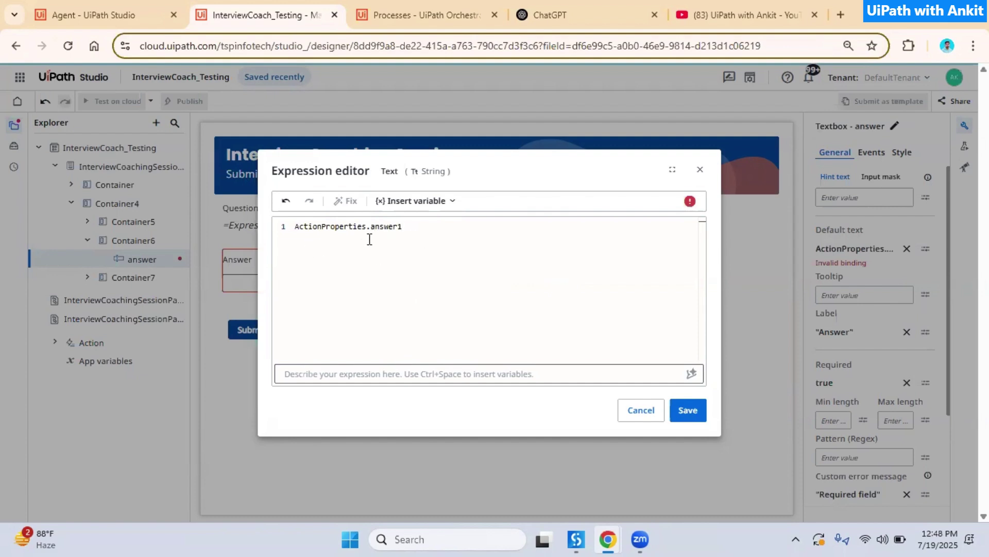
left_click(689, 412)
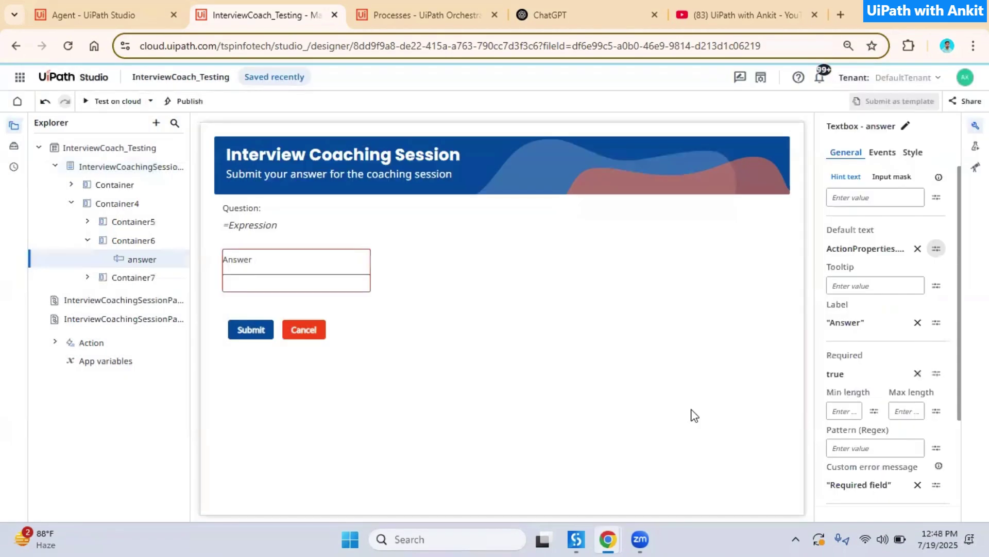
Try to set the answer text box's label to "Answer1"
left_click(856, 325)
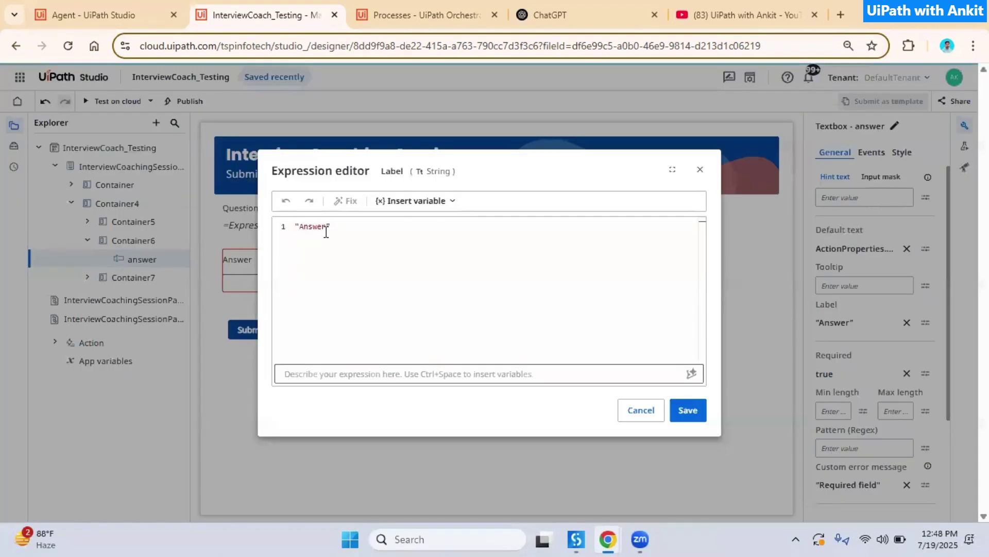
left_click(327, 228)
type("1")
left_click(681, 409)
left_click(415, 411)
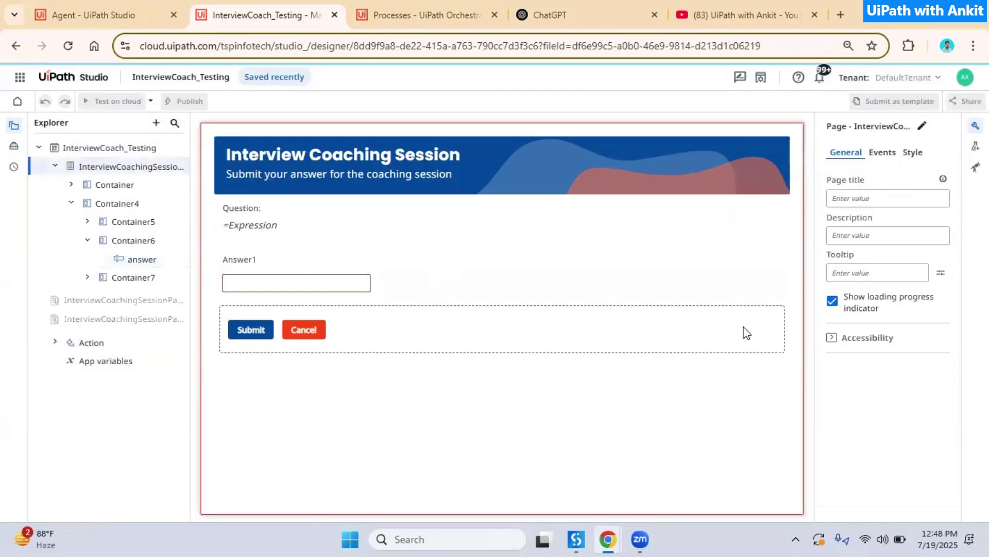
left_click(515, 271)
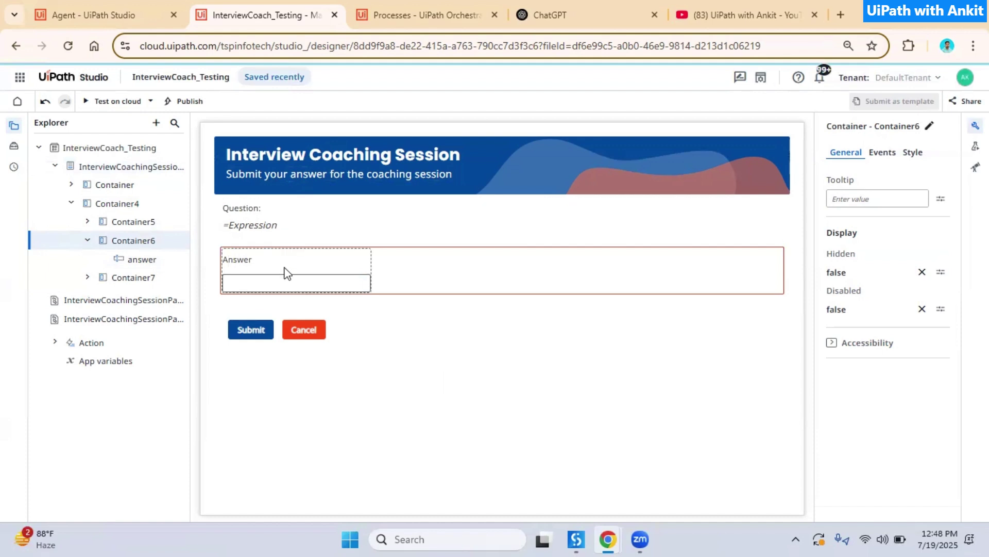
Copy the question container, Container5, and paste it below the answer container, Container6
left_click(88, 240)
left_click(138, 226)
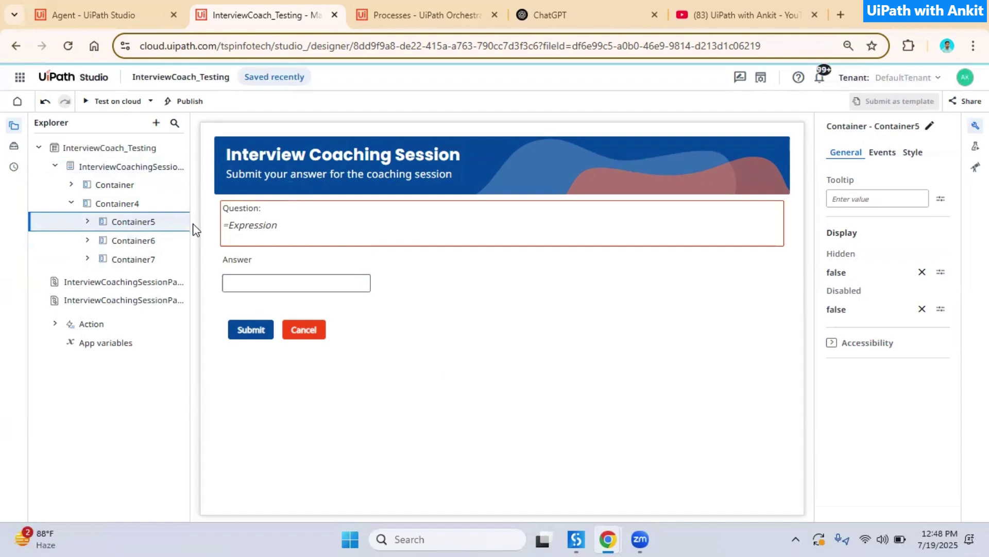
left_click(152, 244)
key("ctrl+v")
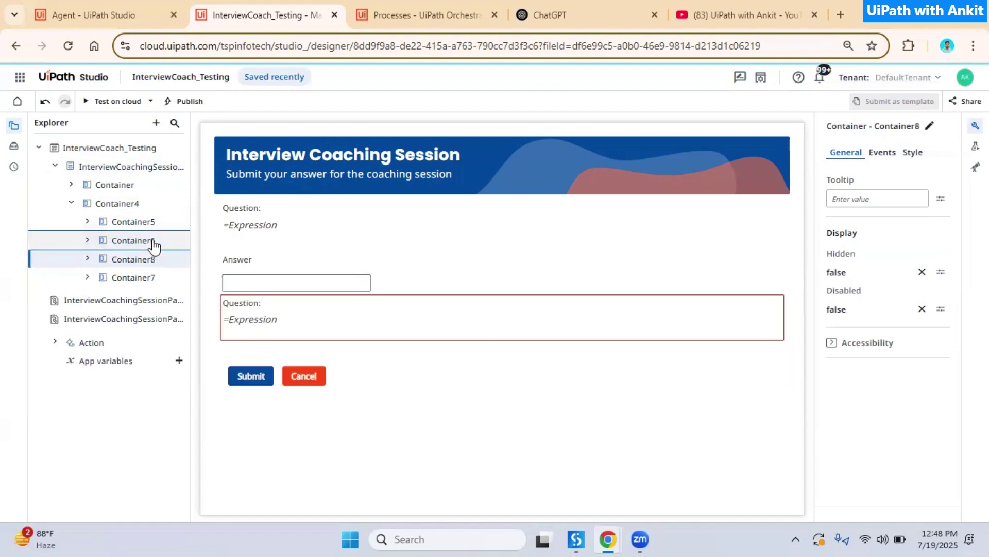
Copy the answer container, Container6, and paste it below the duplicated question container
left_click(153, 242)
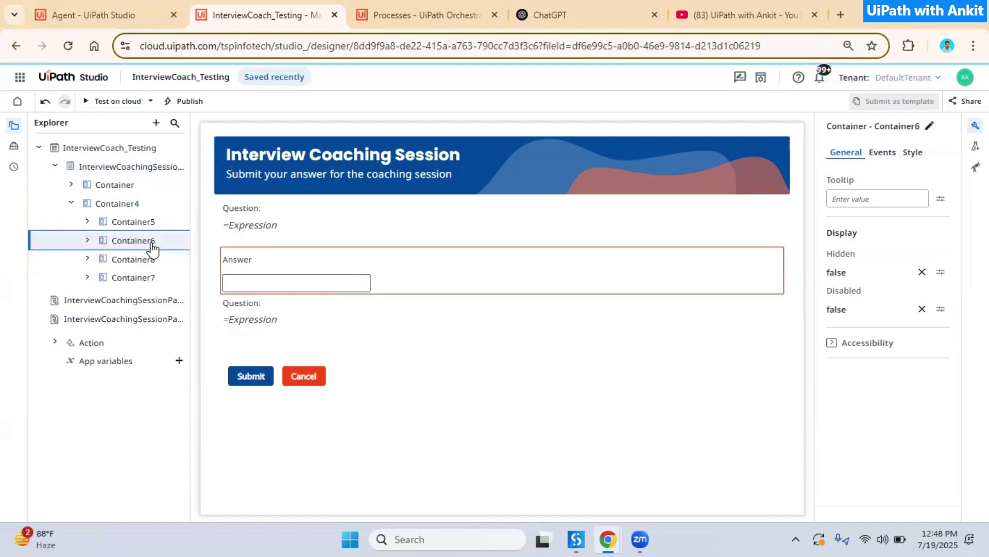
key("ctrl+c")
left_click(146, 259)
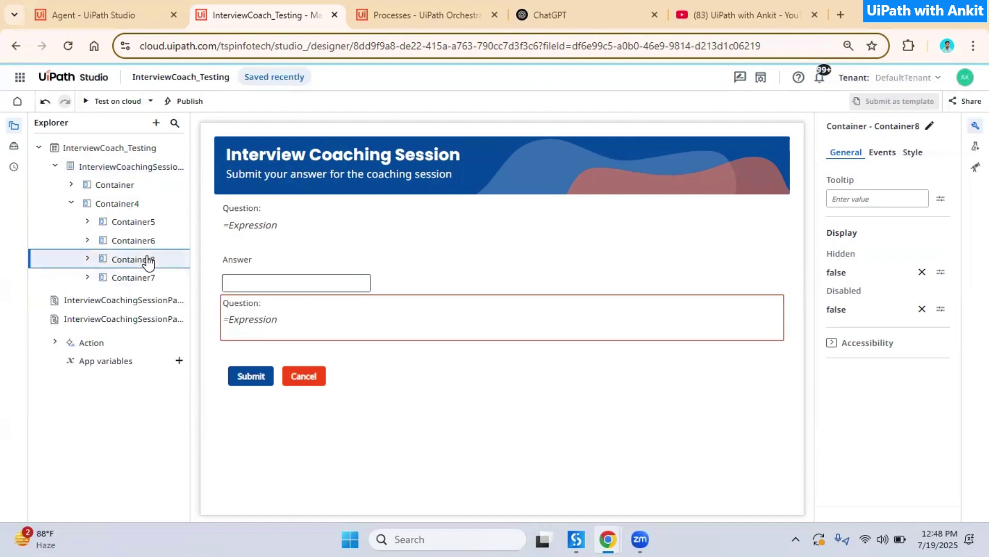
key("ctrl+v")
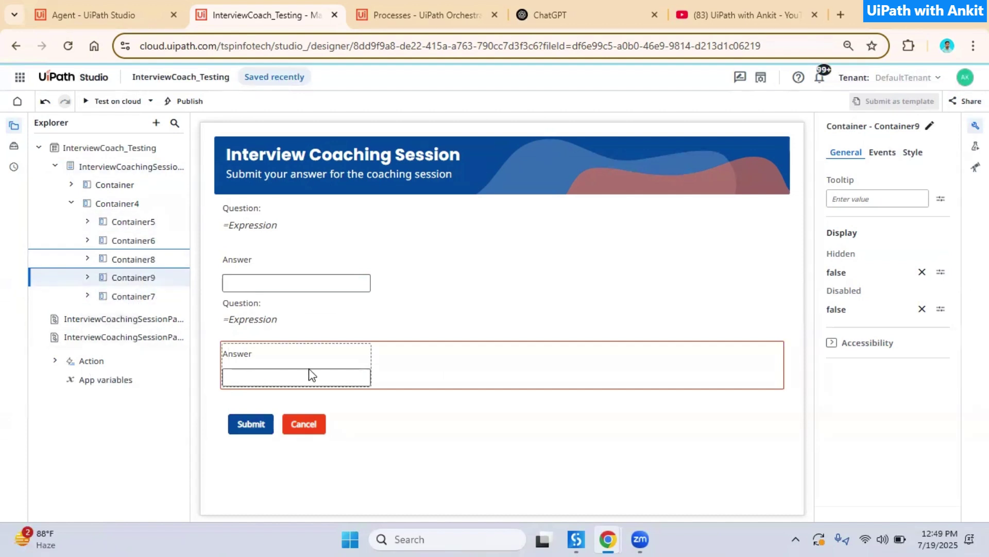
Number the first pair's captions, setting the question label to "Question 1:" and the answer text box's label to "Answer 1:"
left_click(257, 207)
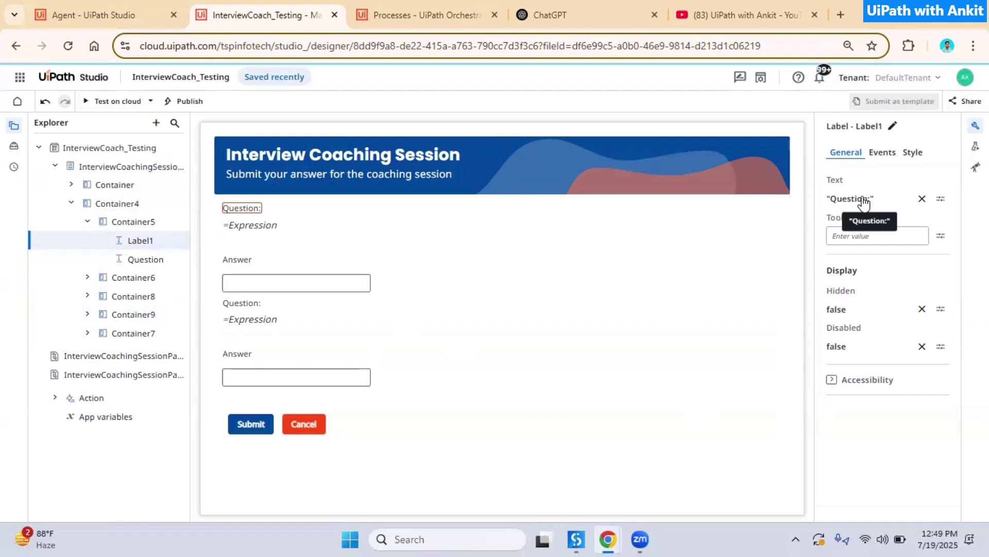
left_click(838, 199)
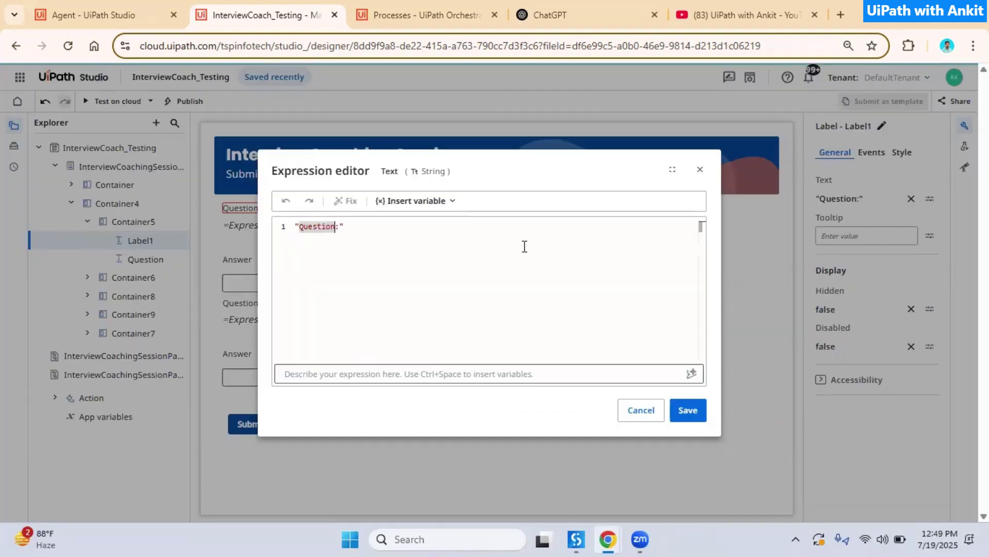
left_click(678, 410)
left_click(257, 273)
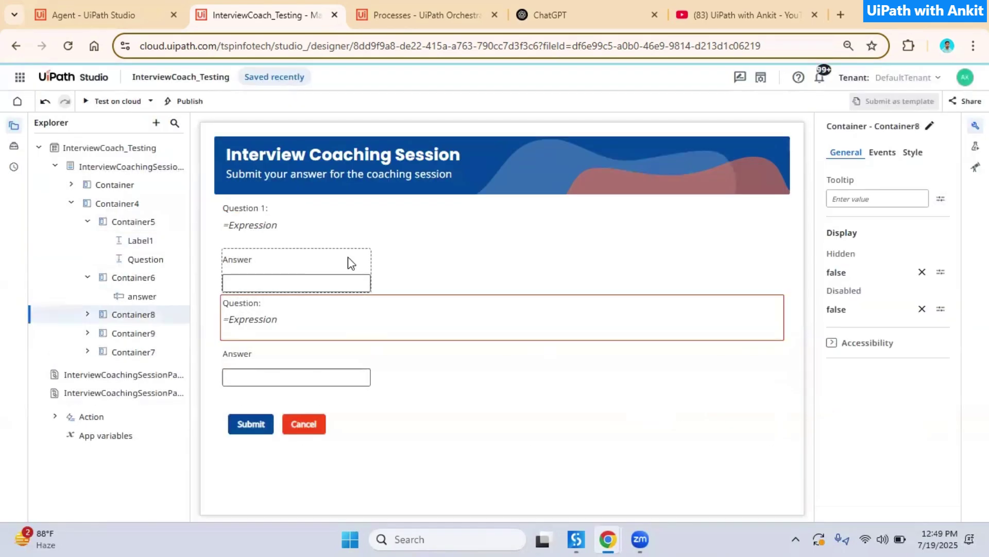
left_click(264, 265)
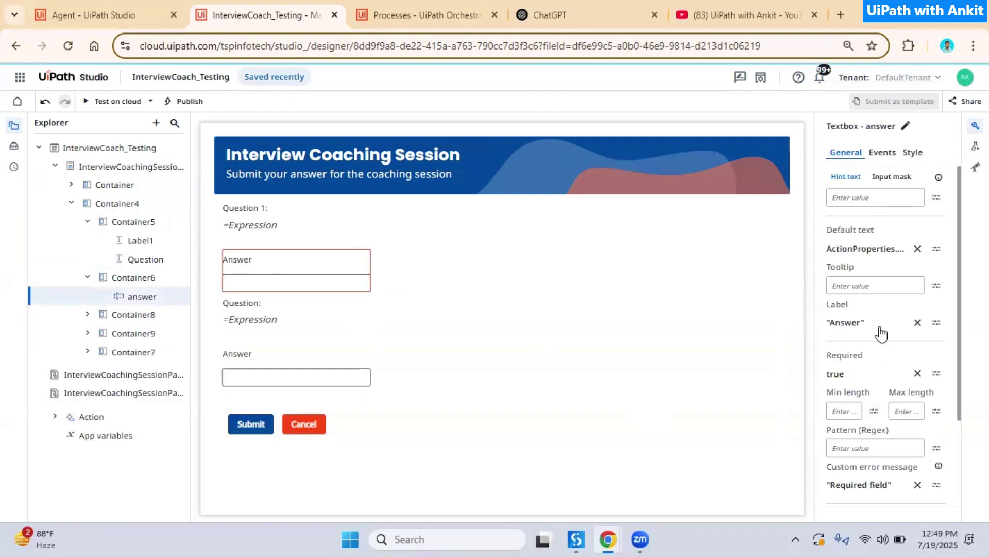
left_click(864, 330)
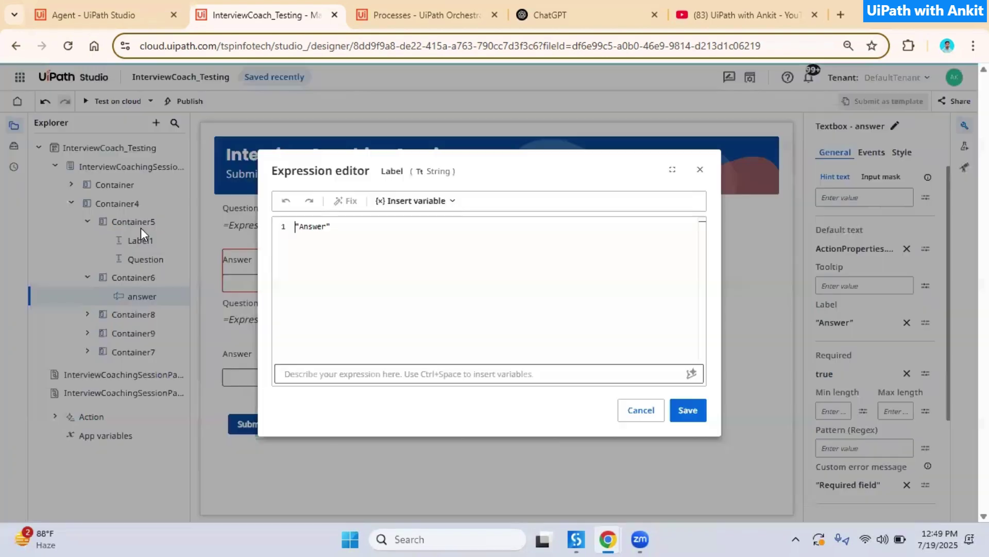
key("Right")
type("1")
left_click(688, 410)
Number the duplicated pair's captions, setting the question label to "Question 2:" and the answer text box's label to "Answer 2:"
left_click(245, 308)
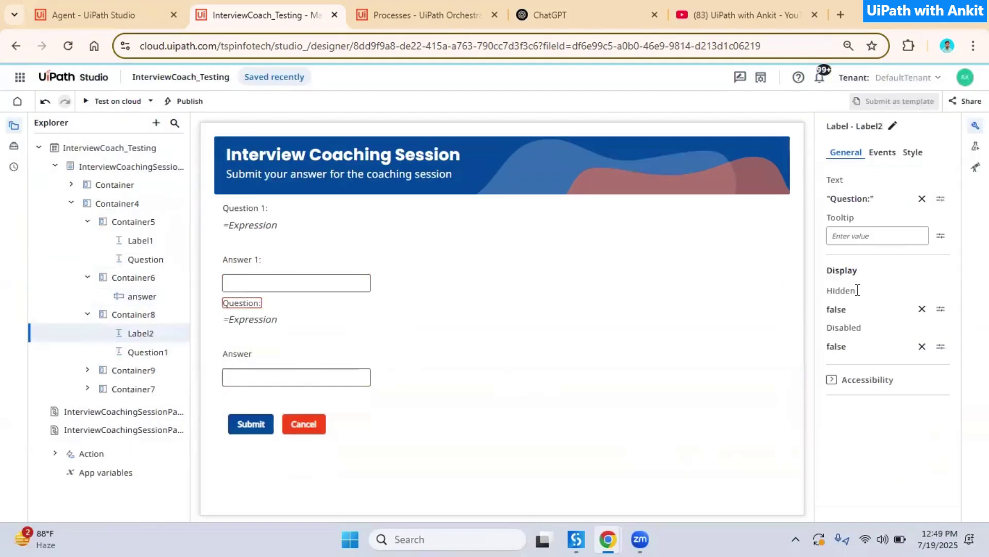
left_click(847, 199)
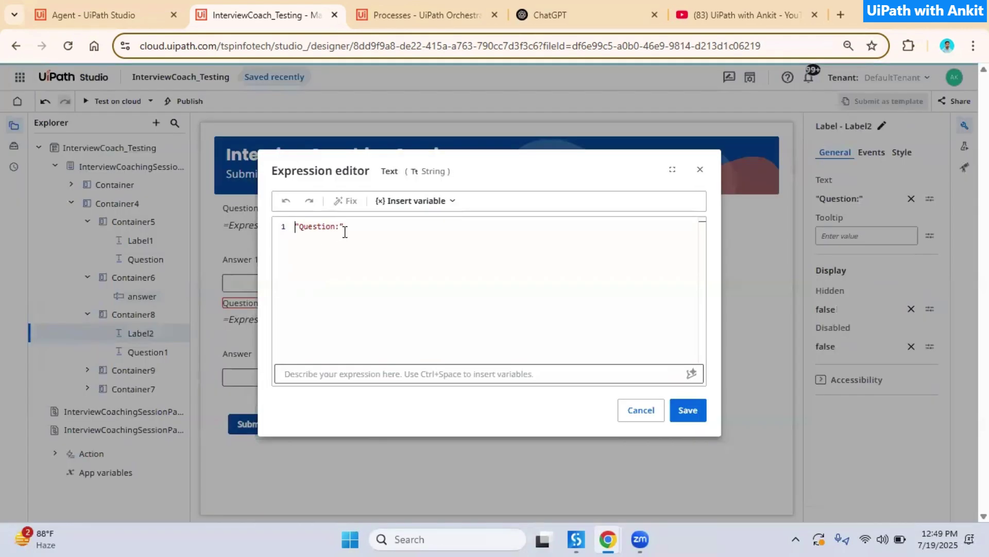
left_click(339, 226)
left_click(688, 410)
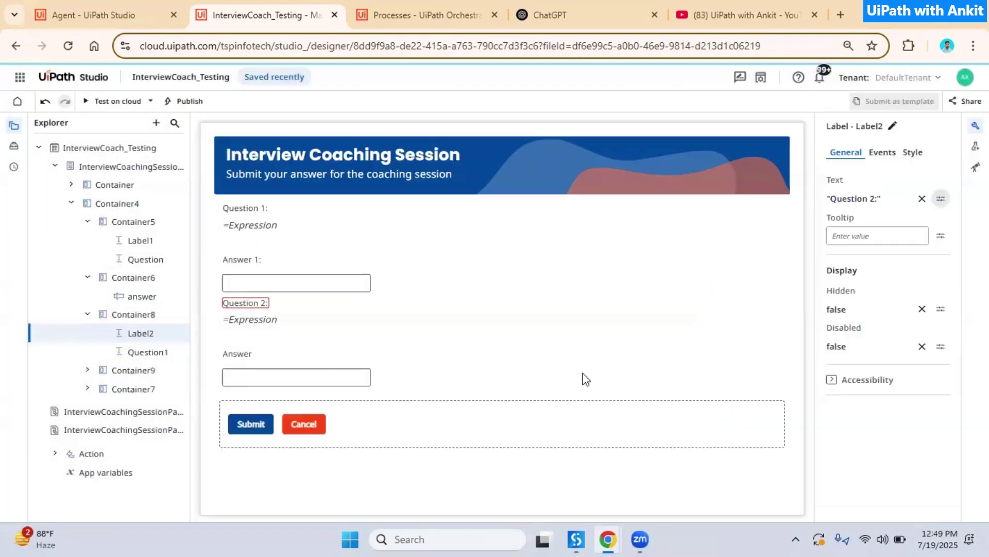
left_click(240, 354)
left_click(855, 323)
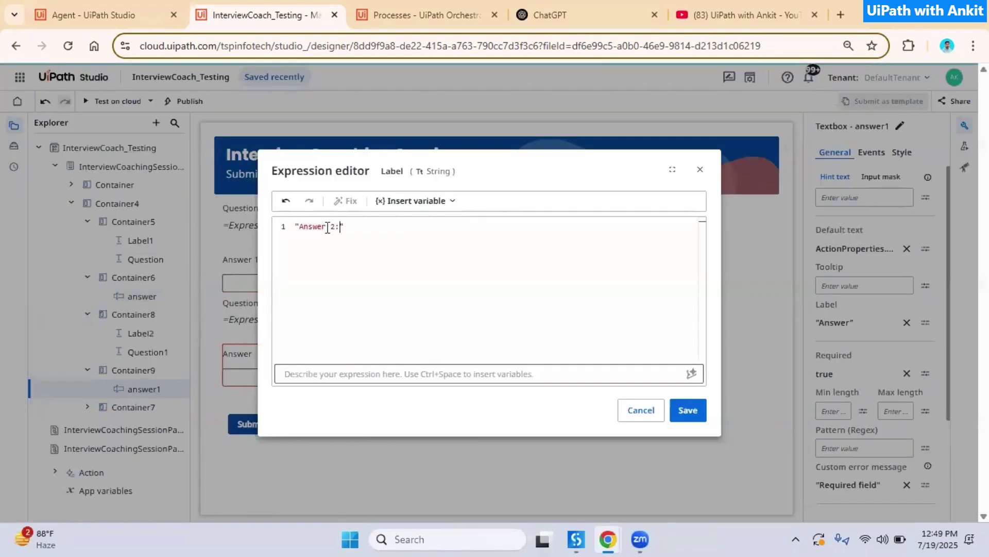
left_click(689, 410)
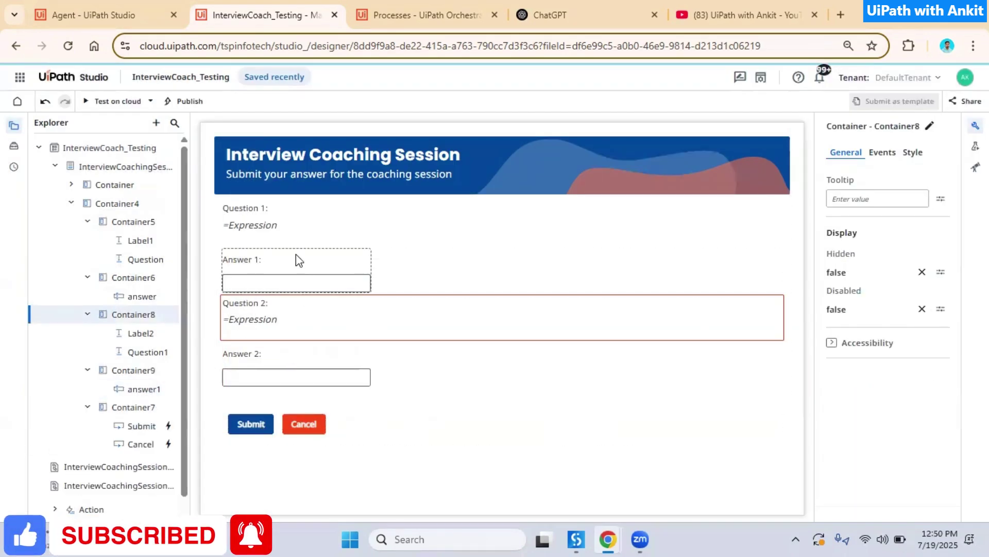
Open the InterviewCoachingSessionPage_Submit_click workflow tied to the page's Submit button
left_click(317, 291)
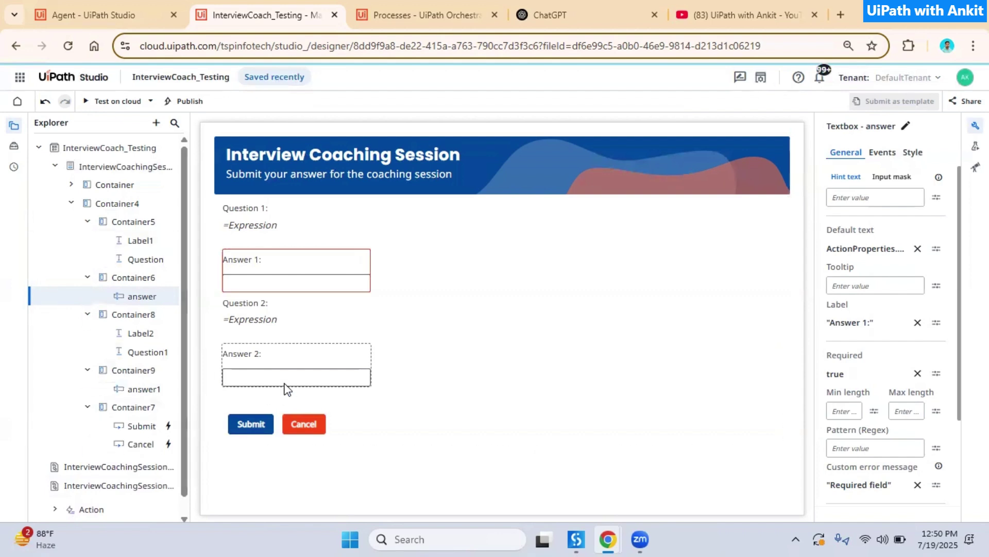
scroll(124, 479, "down", 1)
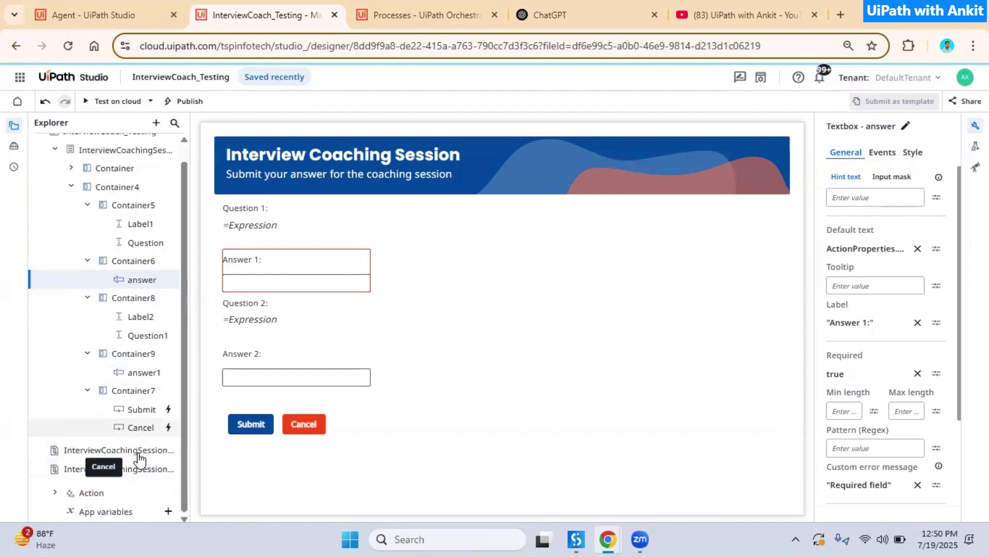
left_click(253, 430)
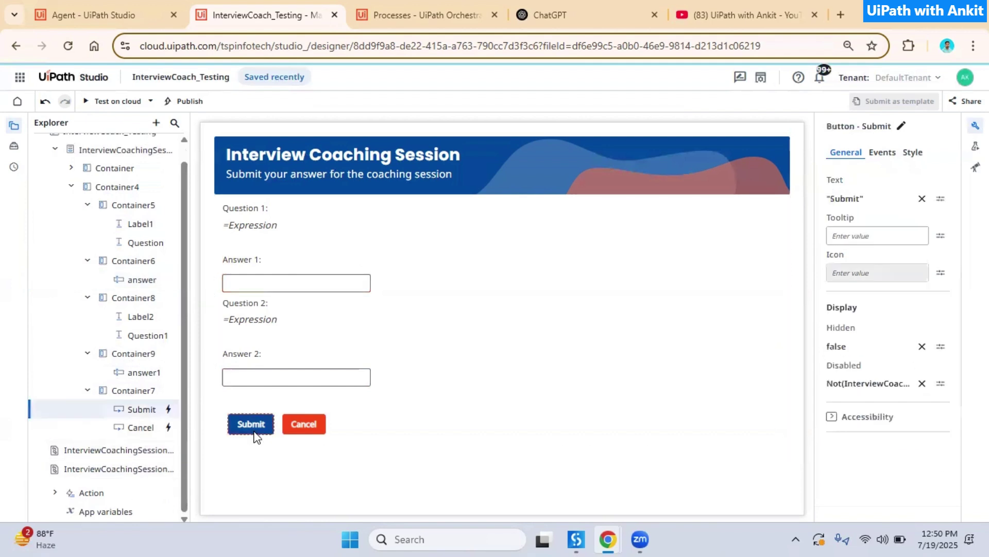
left_click(882, 152)
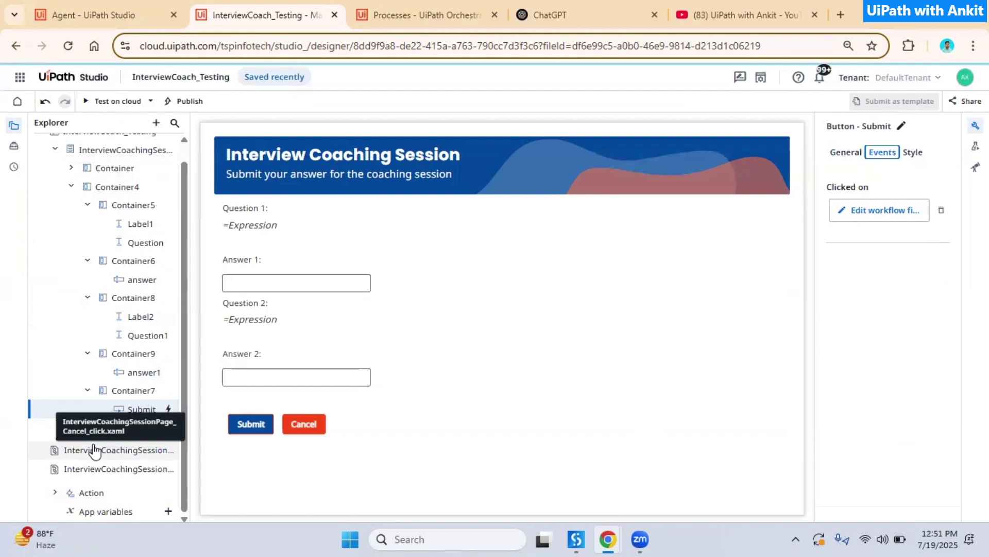
left_click(98, 469)
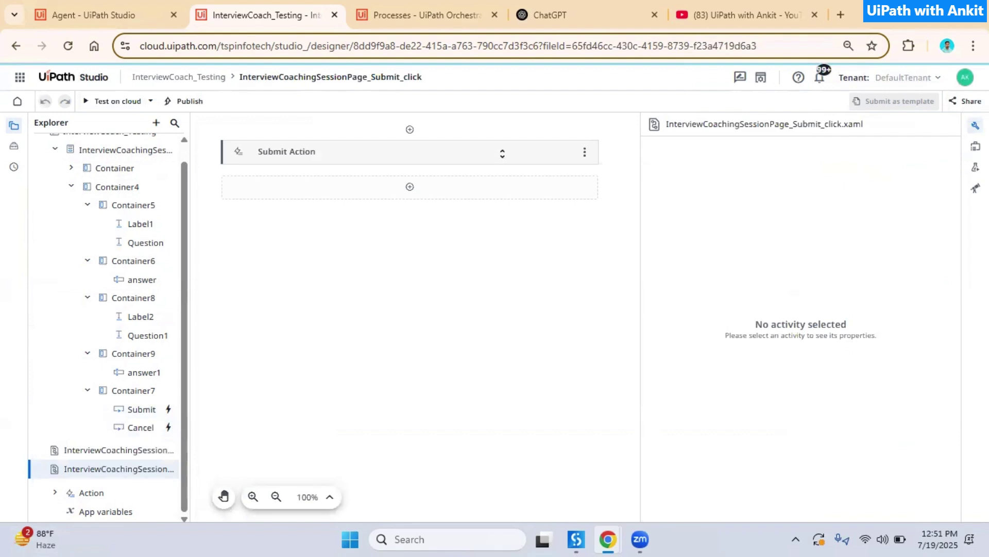
Add property overrides for answer1 and answer2 to the Submit Action activity
left_click(276, 151)
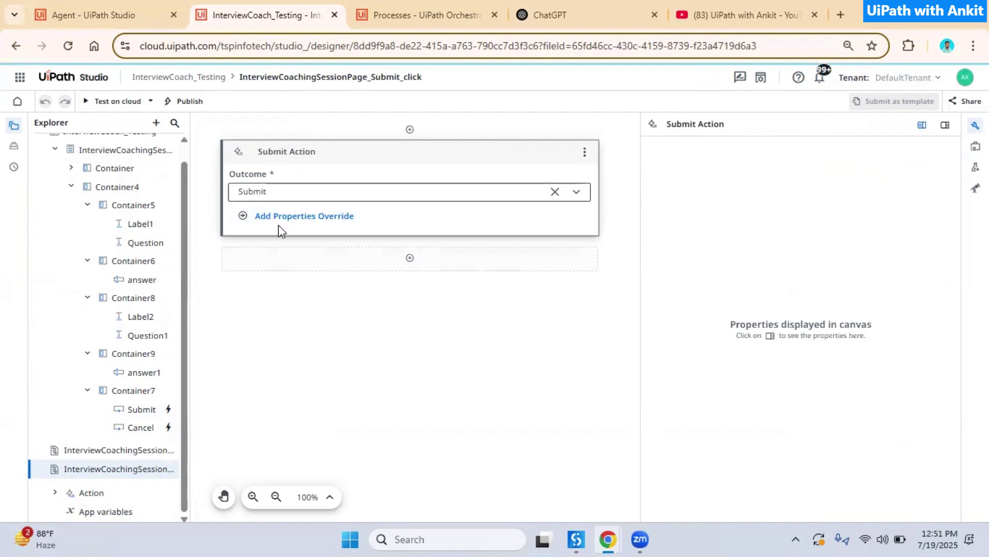
left_click(298, 216)
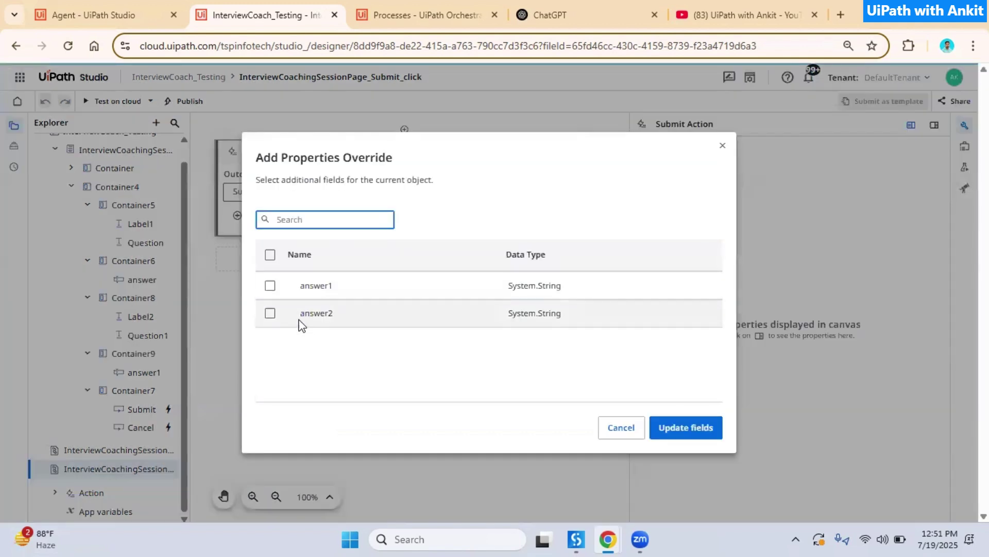
left_click(270, 285)
left_click(270, 313)
left_click(680, 427)
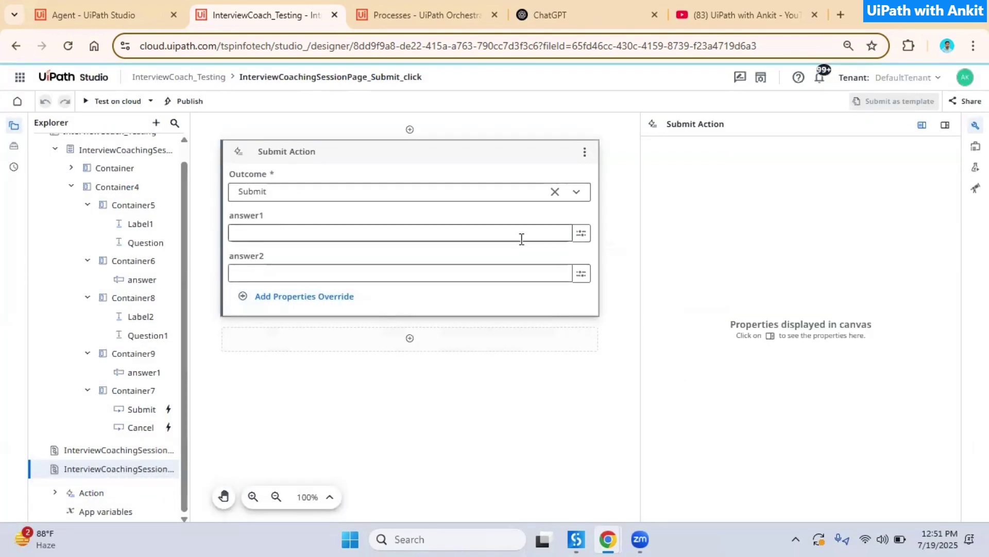
left_click(580, 233)
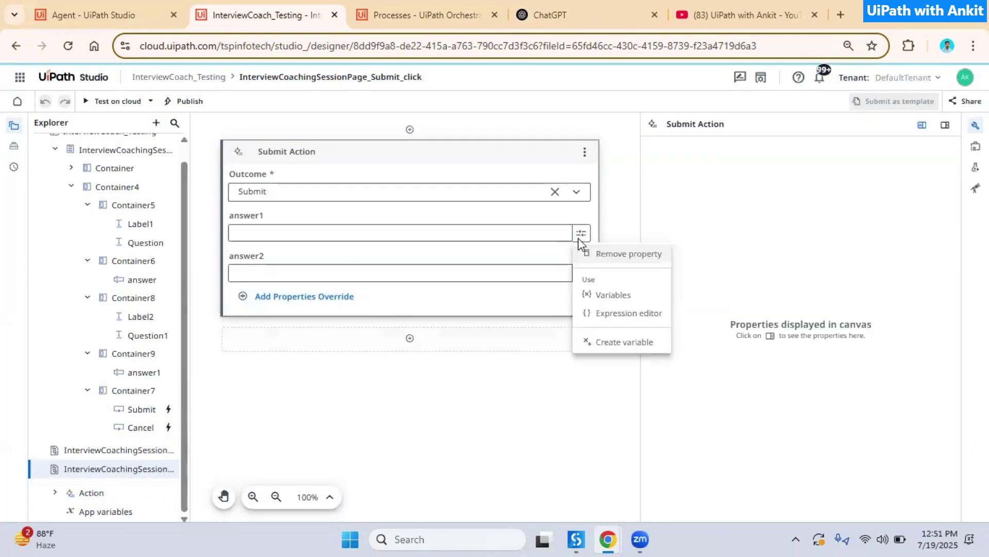
left_click(629, 320)
type("Contro")
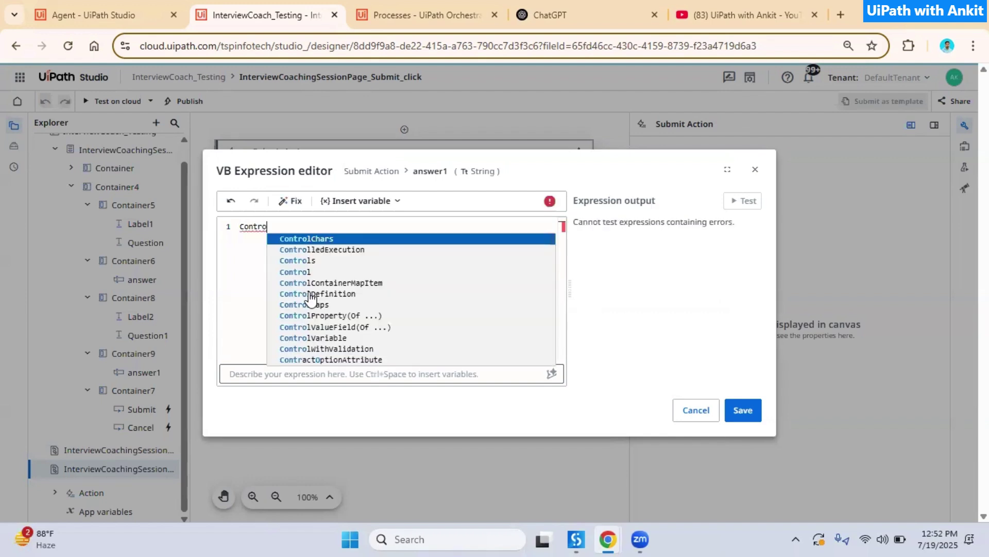
key("Down")
key("Down")
key("Return")
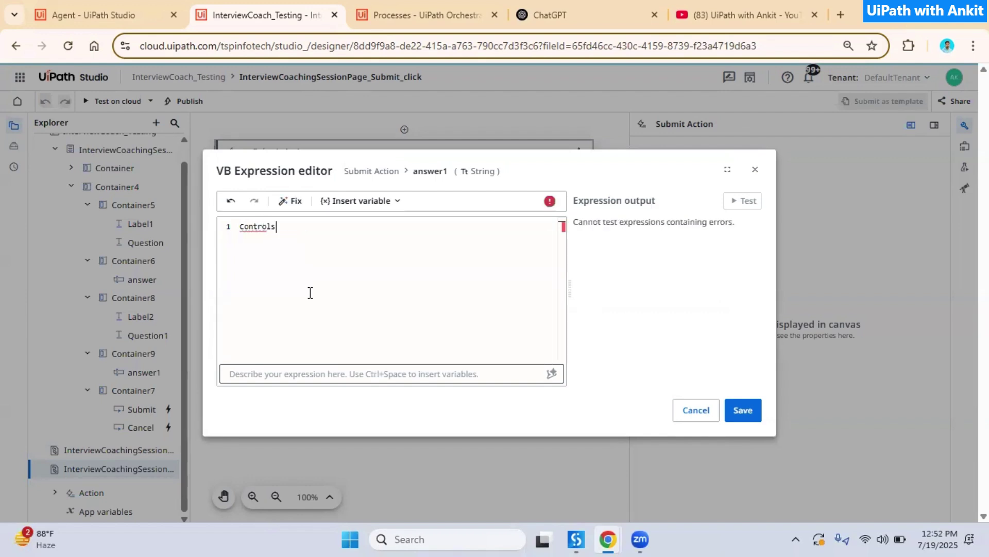
type(".")
key("Down")
key("Down")
key("Down")
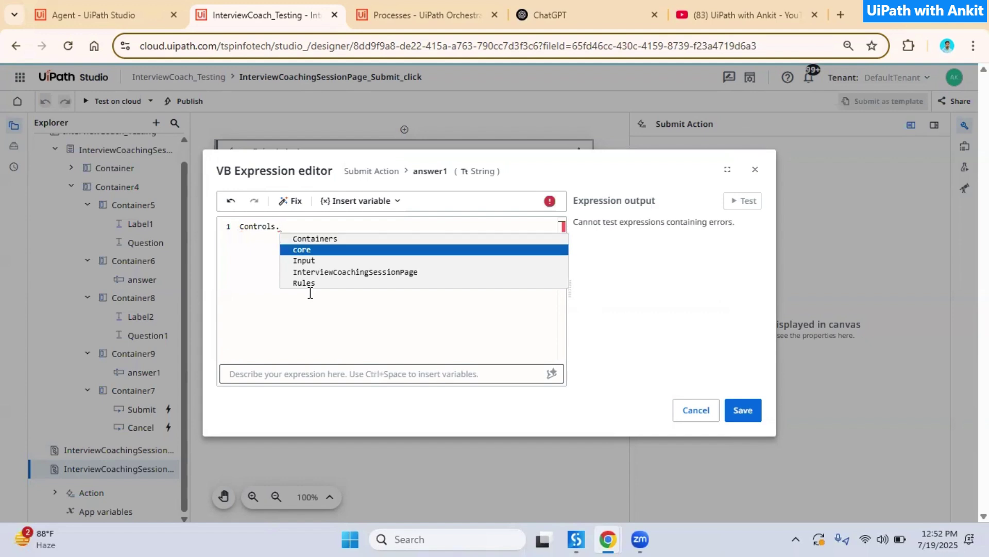
key("Return")
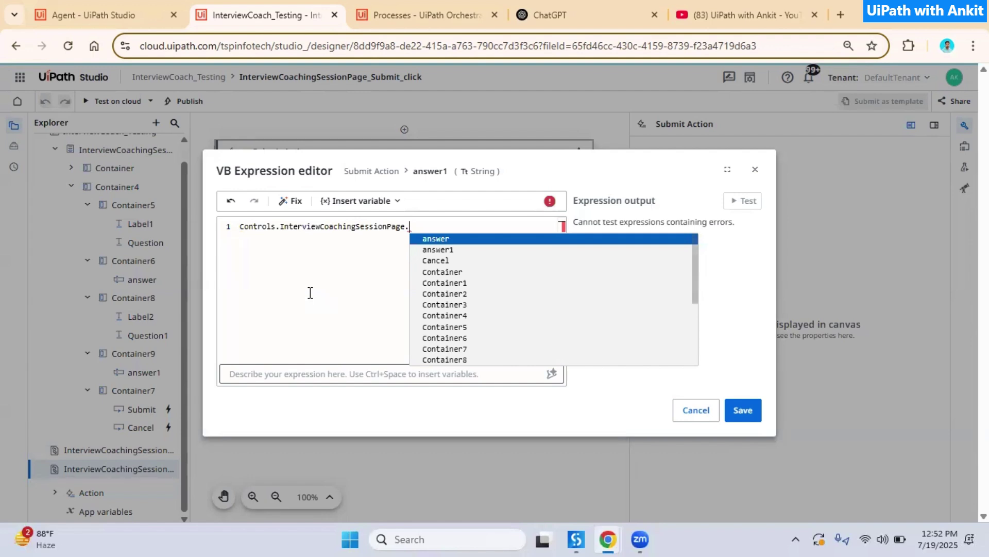
type(".answ")
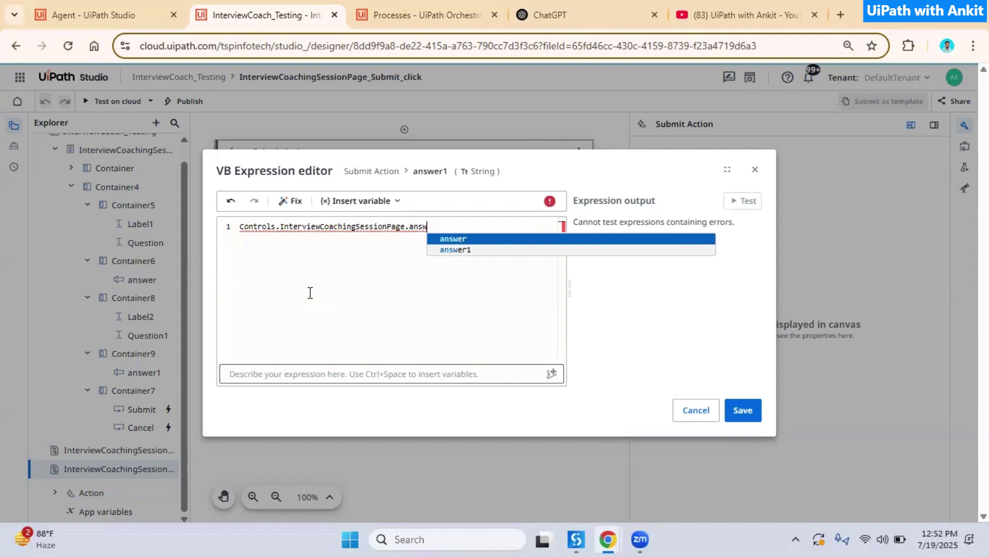
left_click(703, 411)
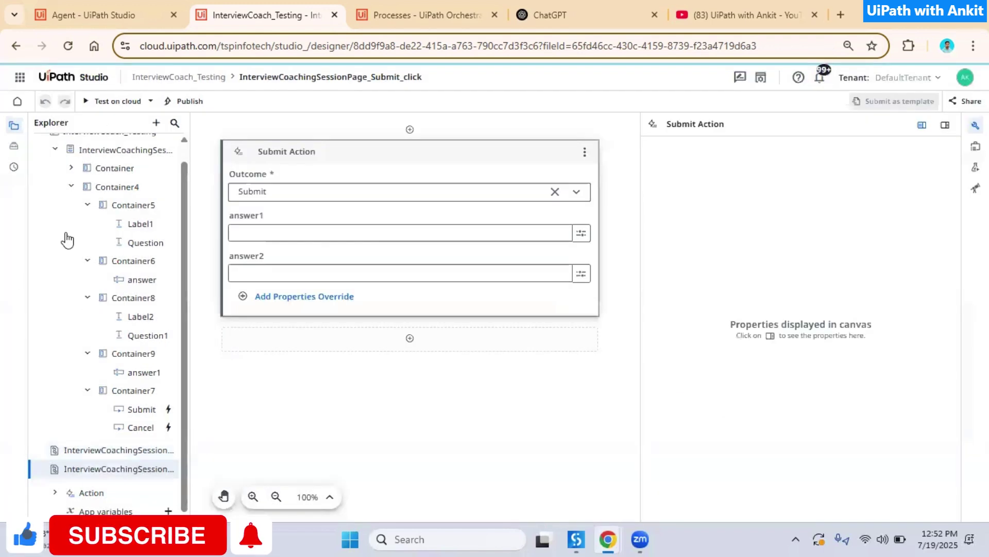
Return to the interview coaching page and compare the general properties and control names of the Answer 1 and Answer 2 text boxes
scroll(82, 292, "up", 1)
left_click(128, 167)
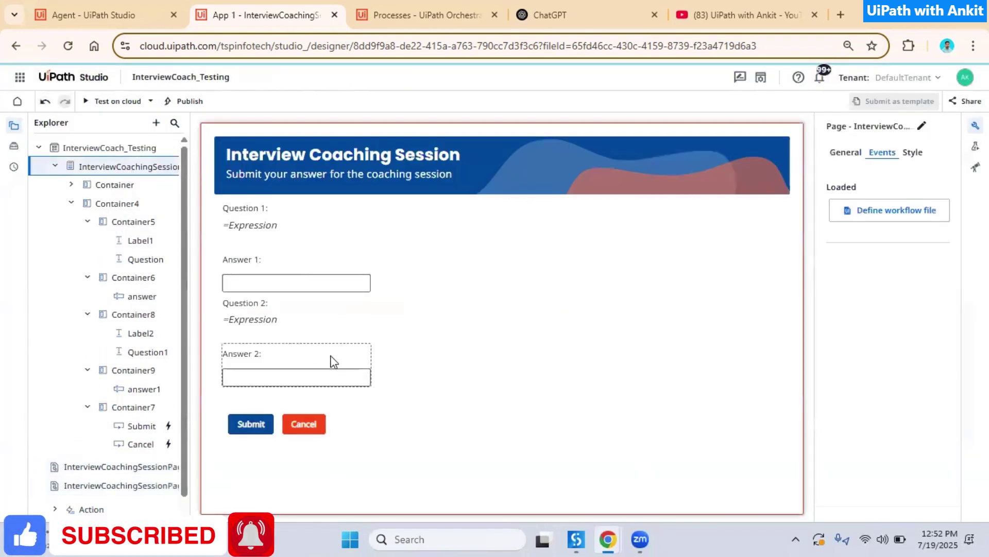
left_click(268, 263)
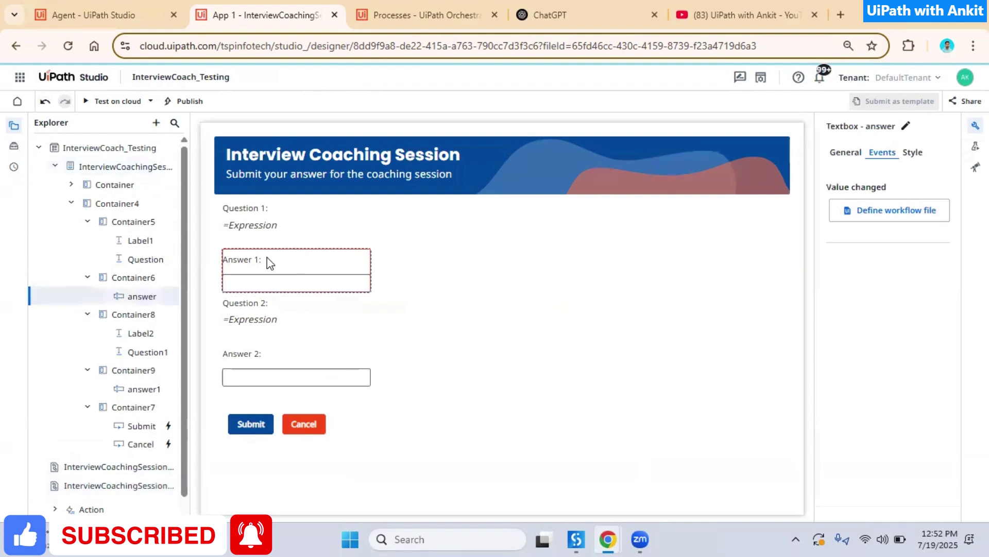
left_click(846, 152)
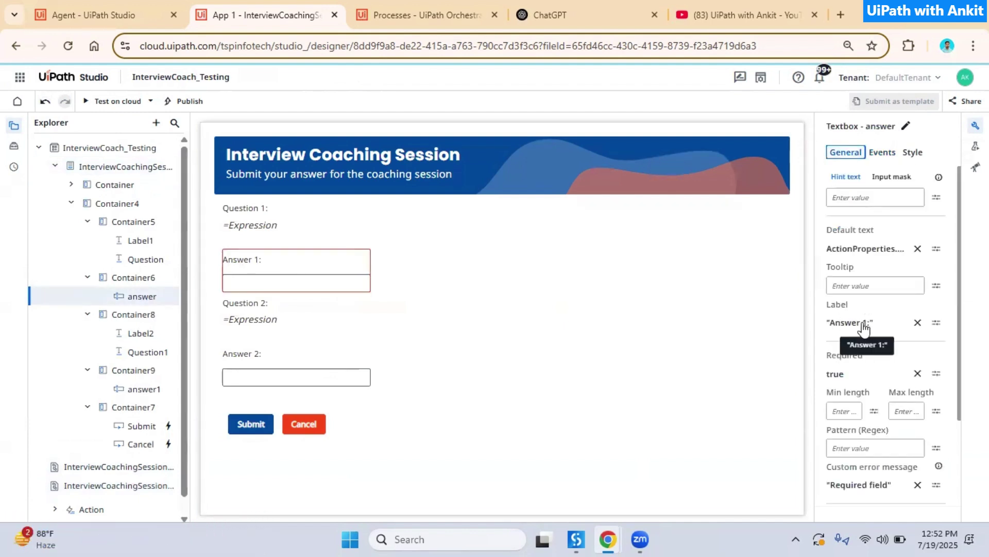
left_click(225, 370)
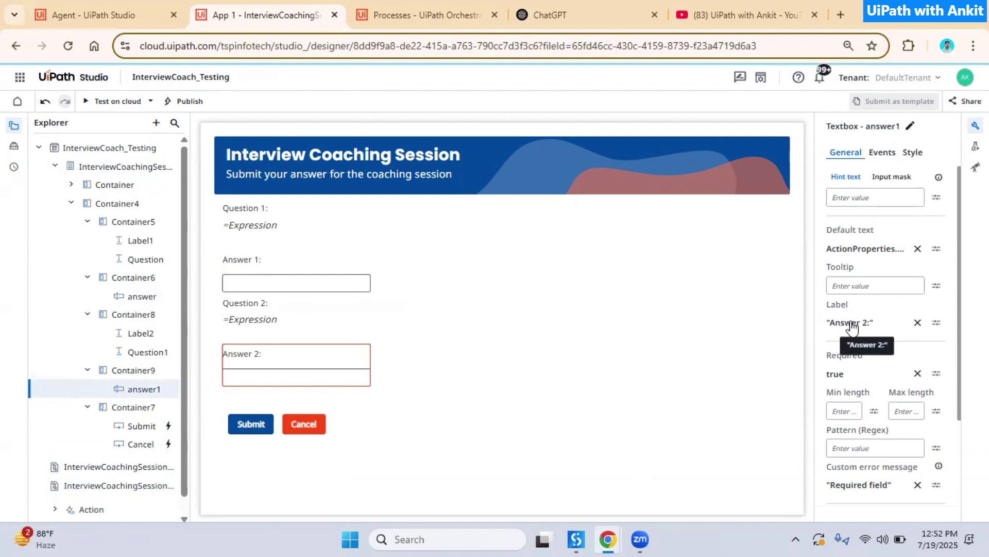
left_click(248, 257)
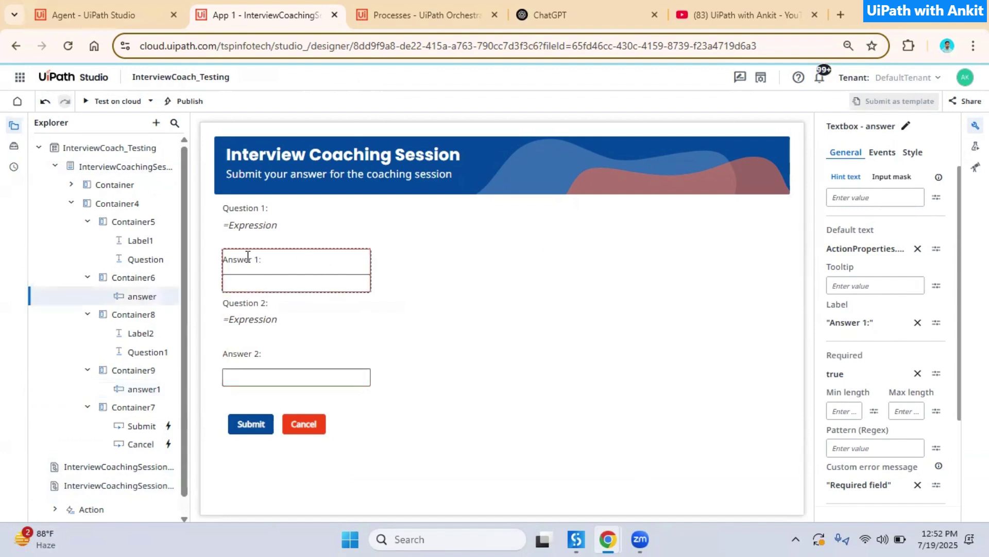
left_click(152, 303)
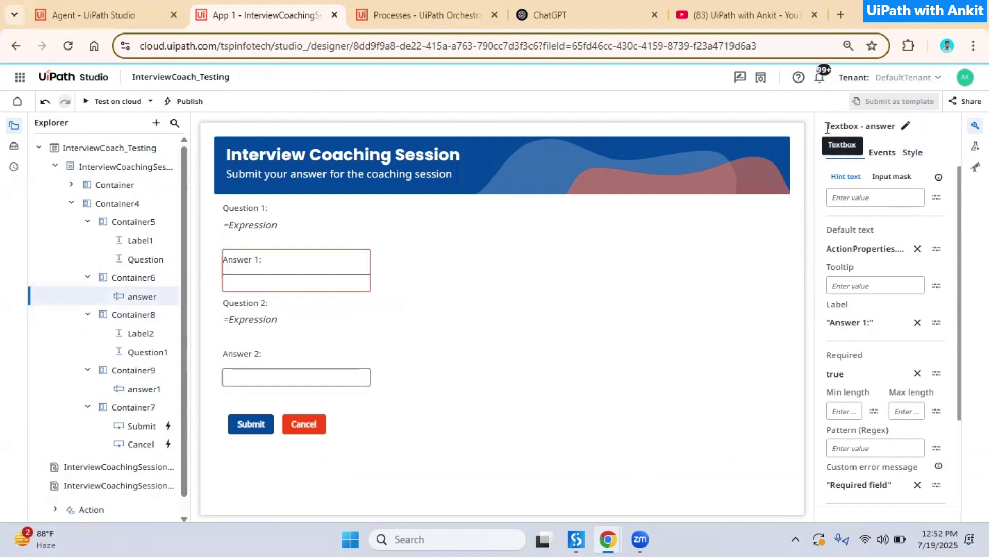
Try to rename the Answer 1 text box control to answer1
left_click_drag(827, 127, 898, 127)
left_click(905, 126)
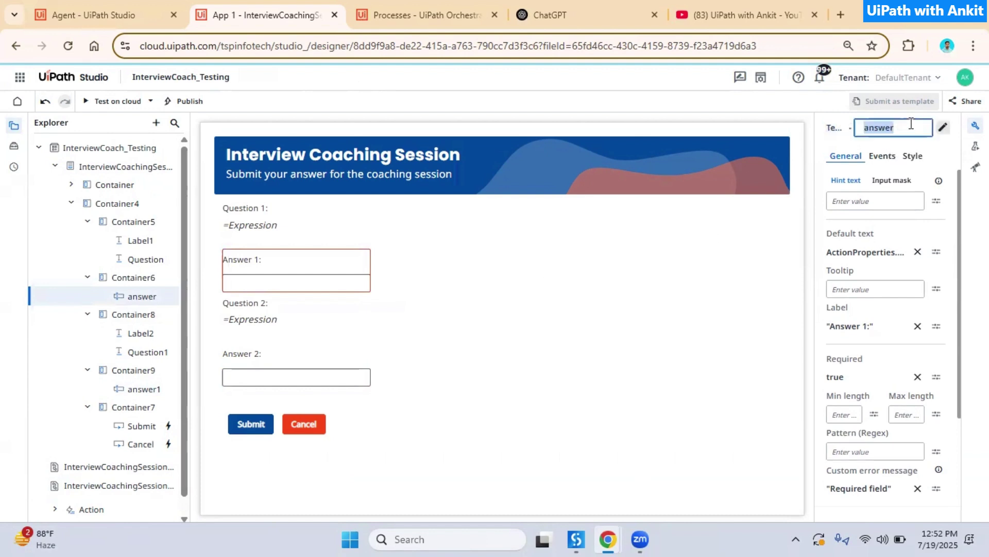
left_click(908, 129)
left_click(734, 242)
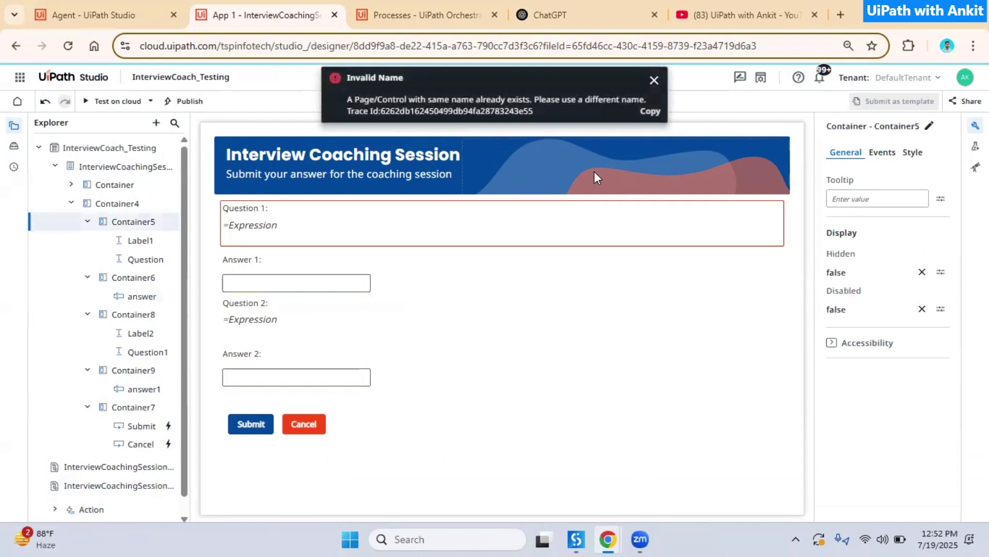
left_click(289, 280)
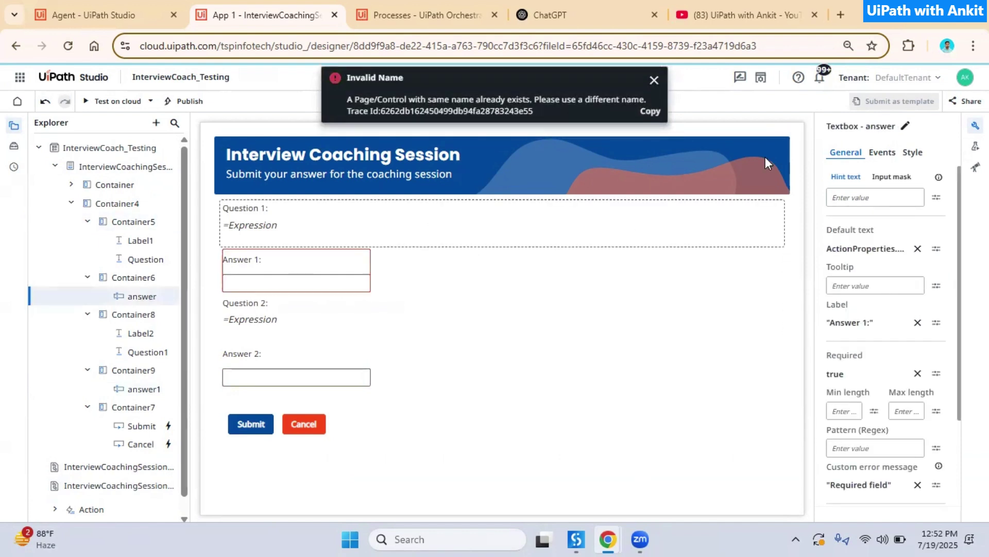
left_click(906, 126)
left_click(899, 129)
type("1")
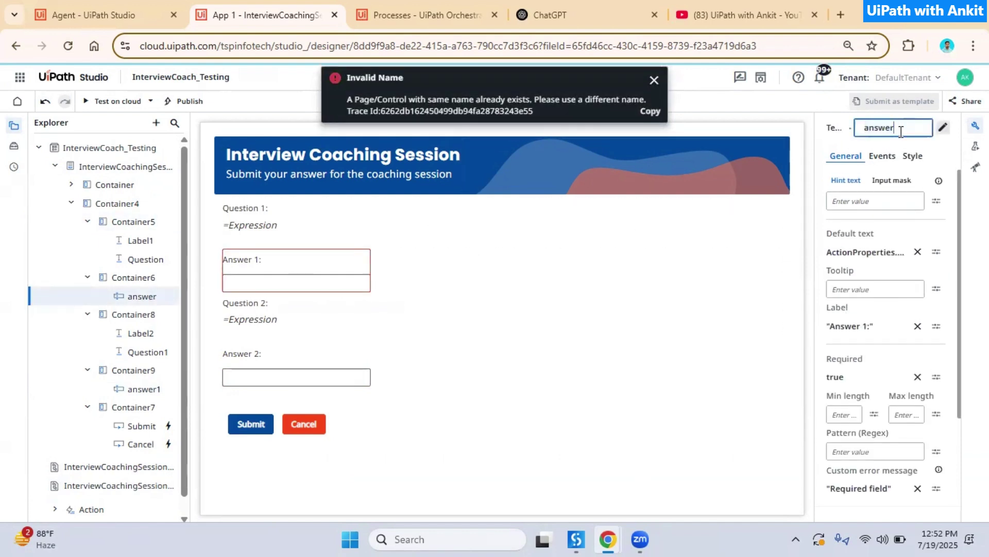
key("Return")
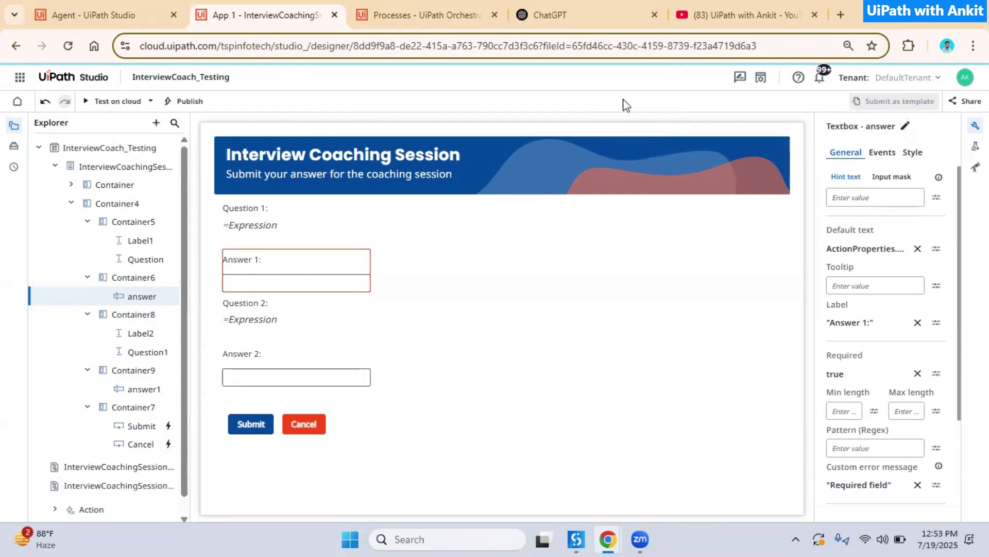
Rename the Answer 2 text box control to answer2
left_click(332, 297)
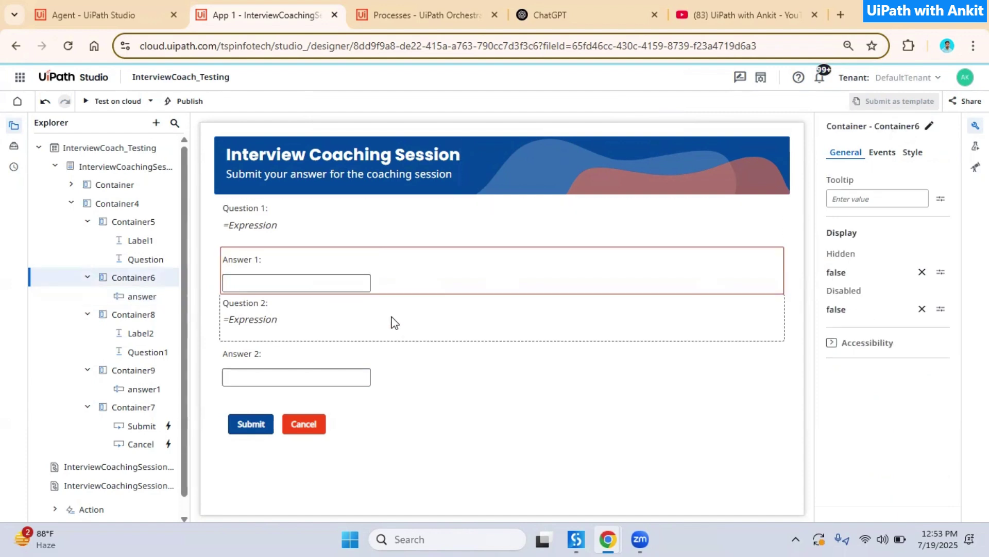
left_click(256, 354)
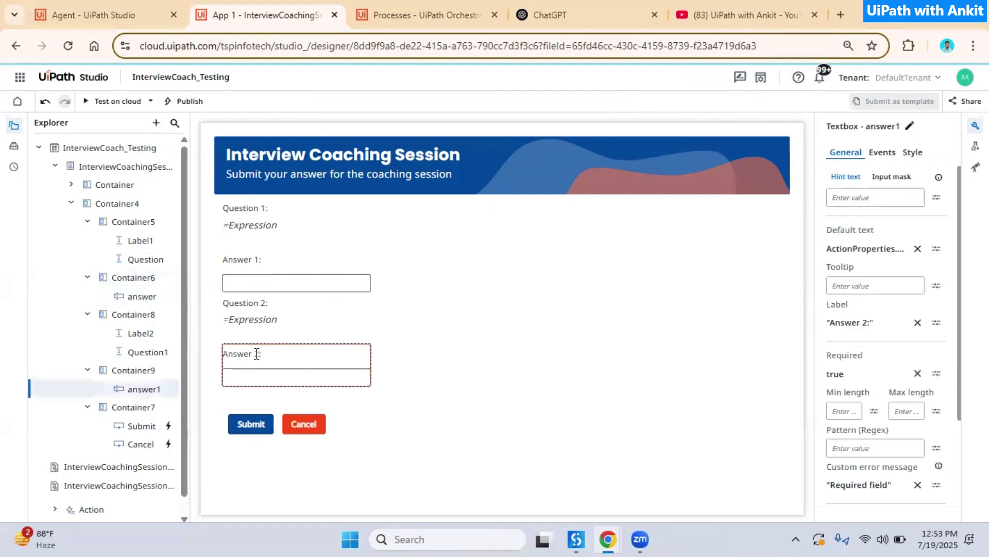
left_click(910, 128)
left_click(912, 129)
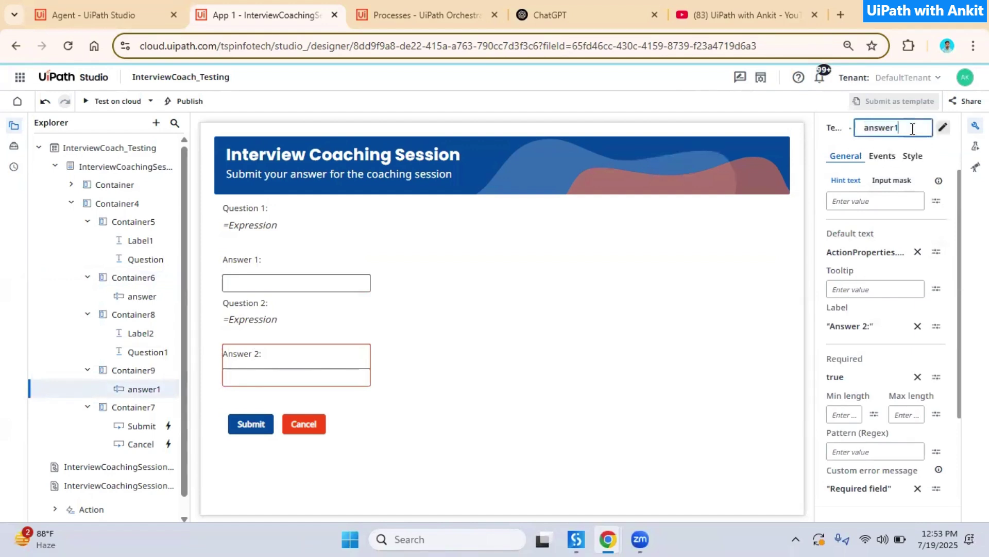
key("Return")
Rename the Answer 1 text box control to answer1
left_click(295, 268)
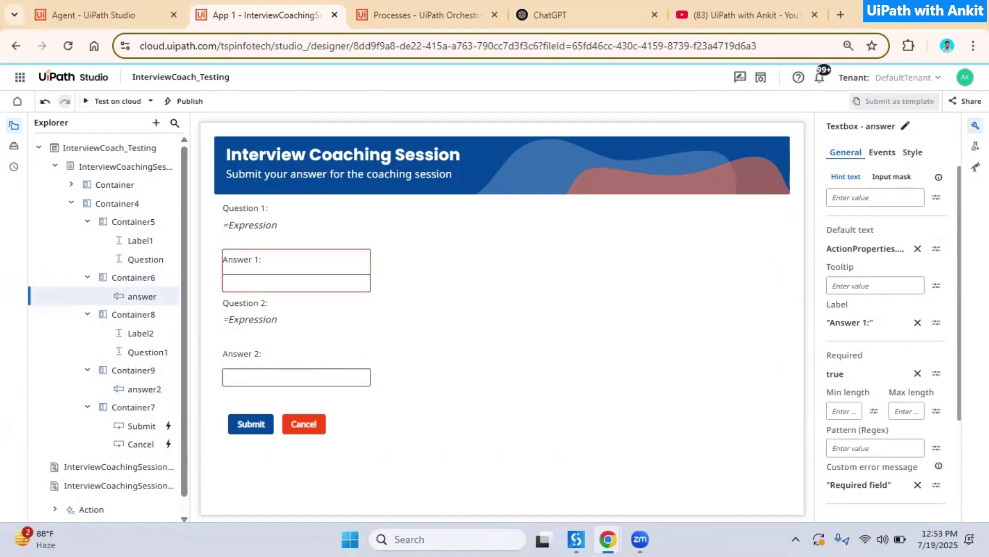
left_click(906, 127)
left_click(907, 127)
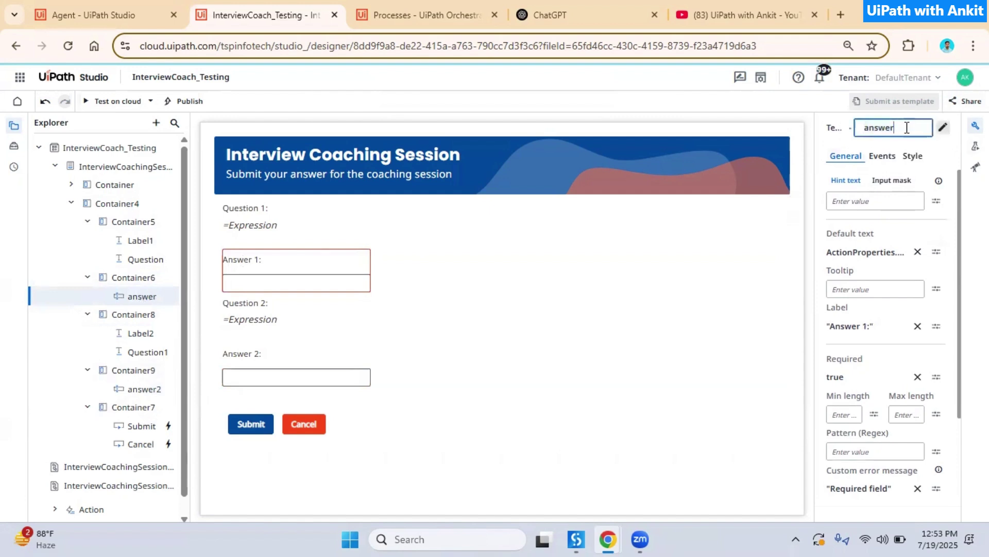
type("1")
key("Return")
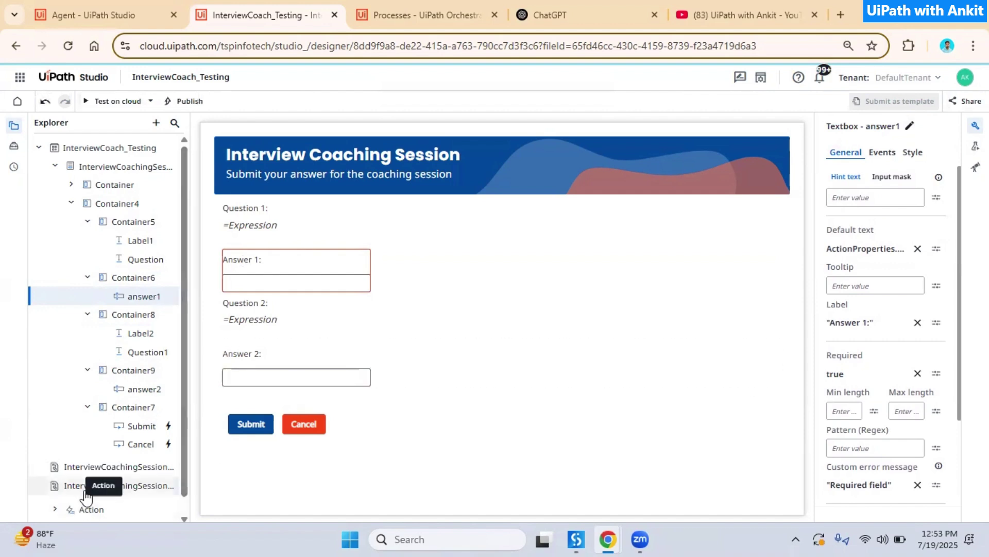
In the Submit workflow, set the answer1 override to the expression Controls.InterviewCoachingSessionPage.answer1
left_click(144, 485)
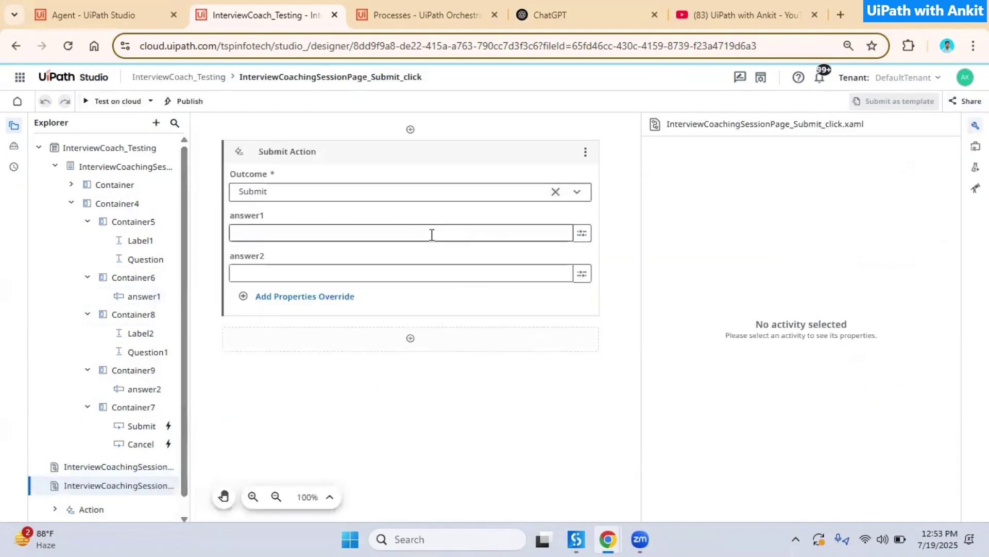
left_click(413, 233)
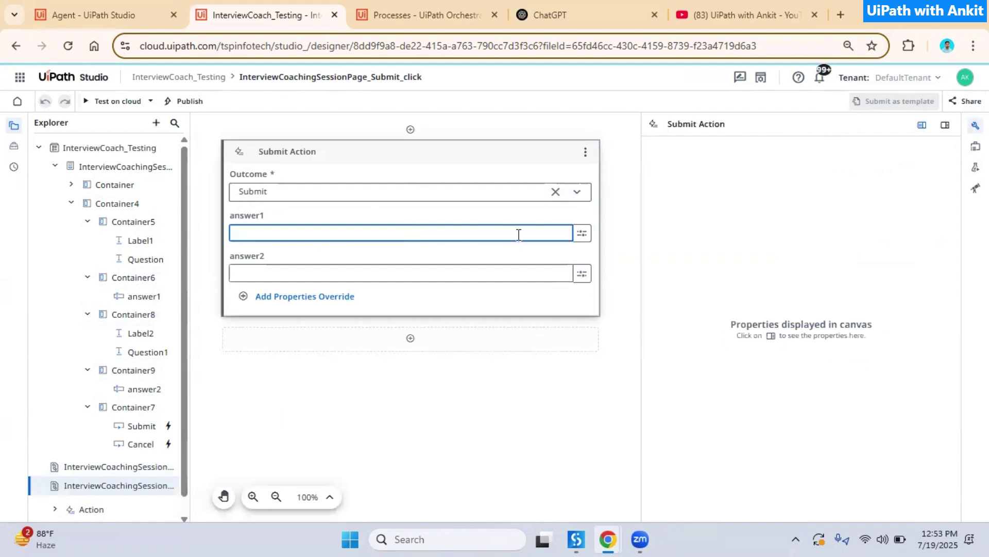
left_click(583, 233)
left_click(638, 314)
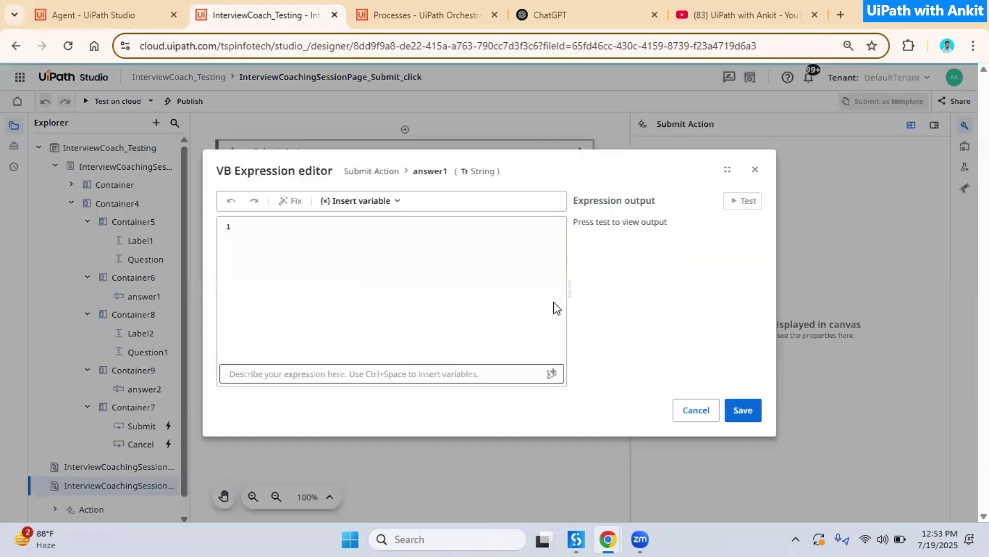
type("Controls.")
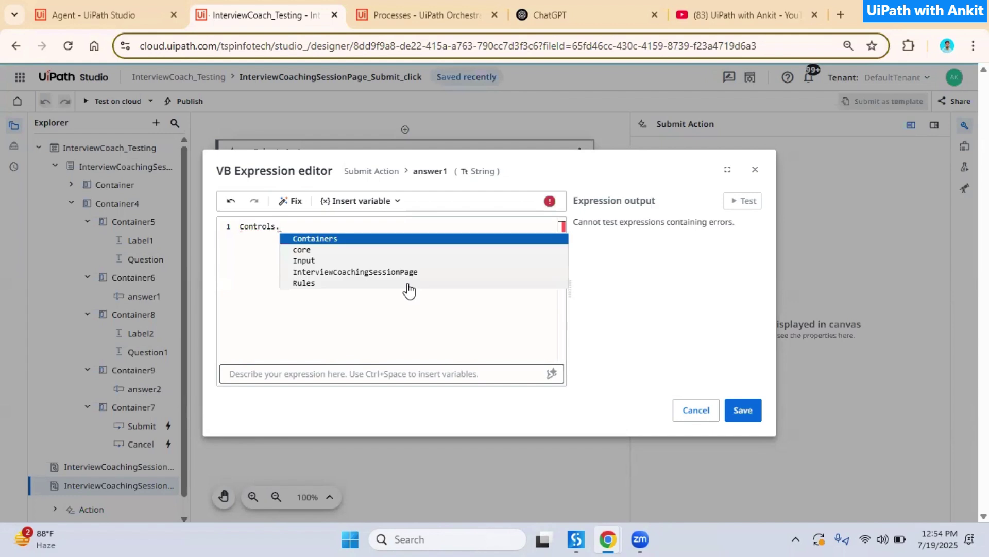
key("Down")
key("Down")
key("Down")
key("Return")
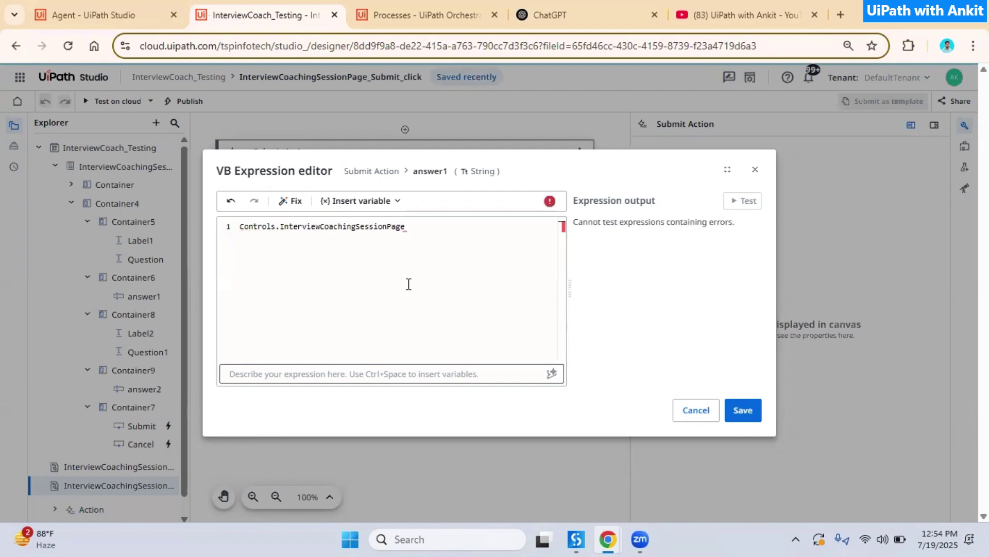
type(".")
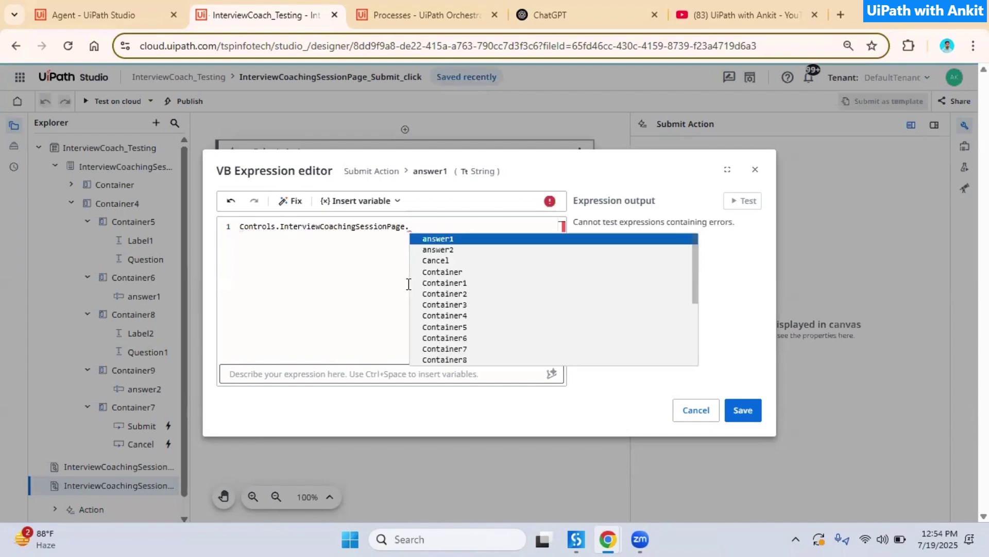
type("an")
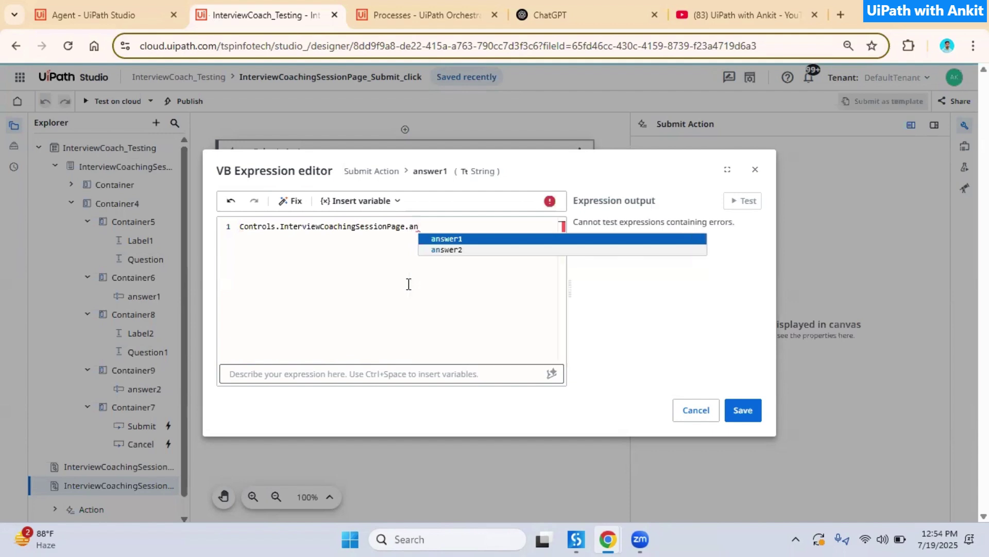
key("Return")
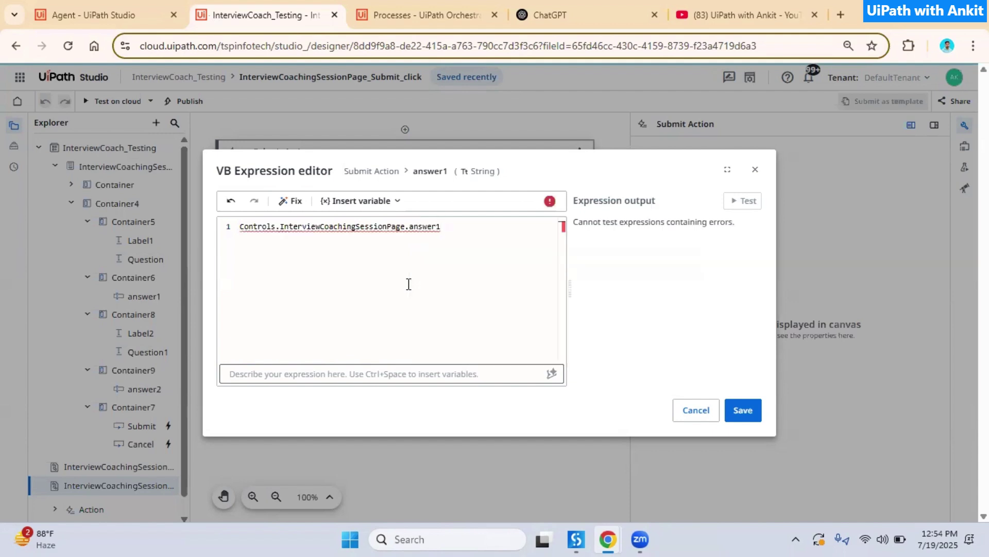
left_click(742, 412)
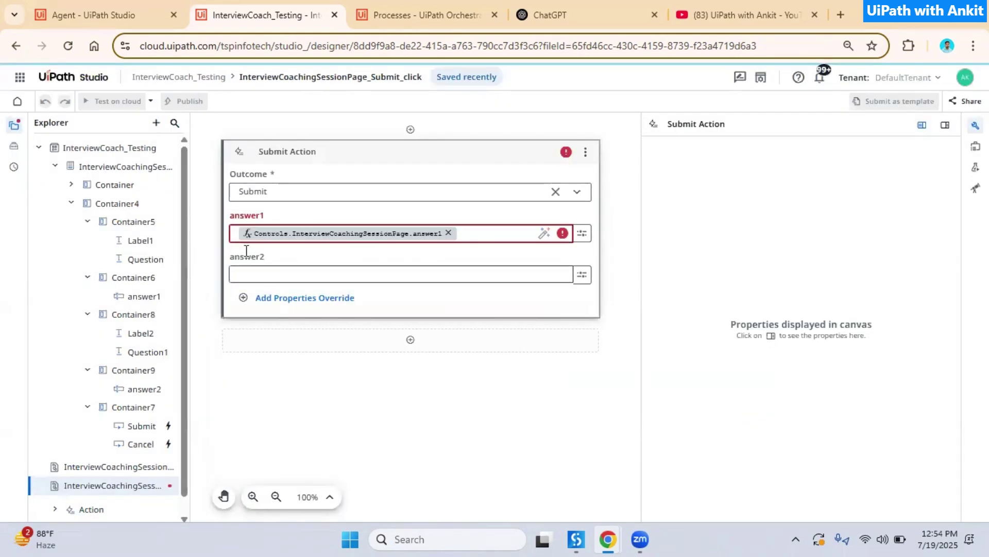
Append .ToString to the answer1 override's expression, copy the full expression, and save it
mouse_move(564, 236)
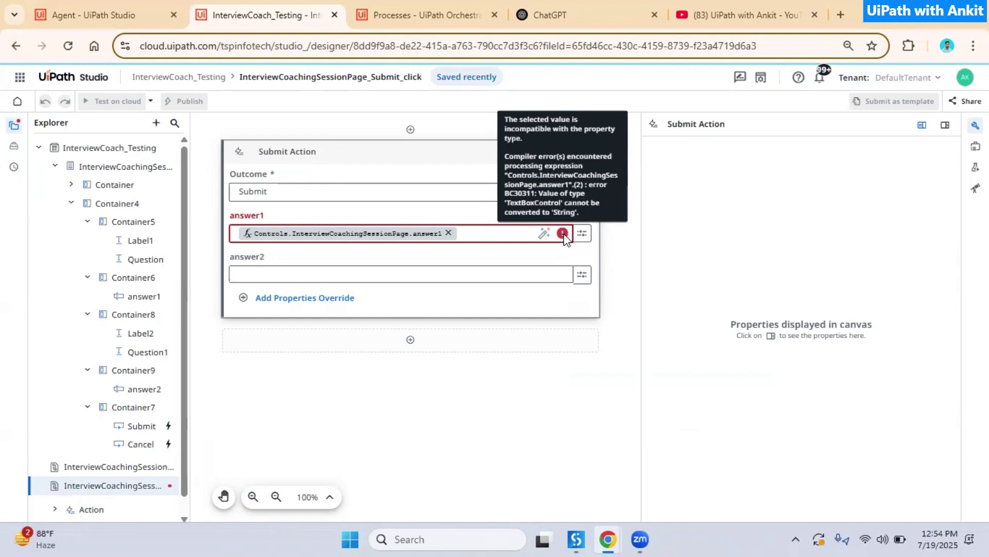
left_click(583, 232)
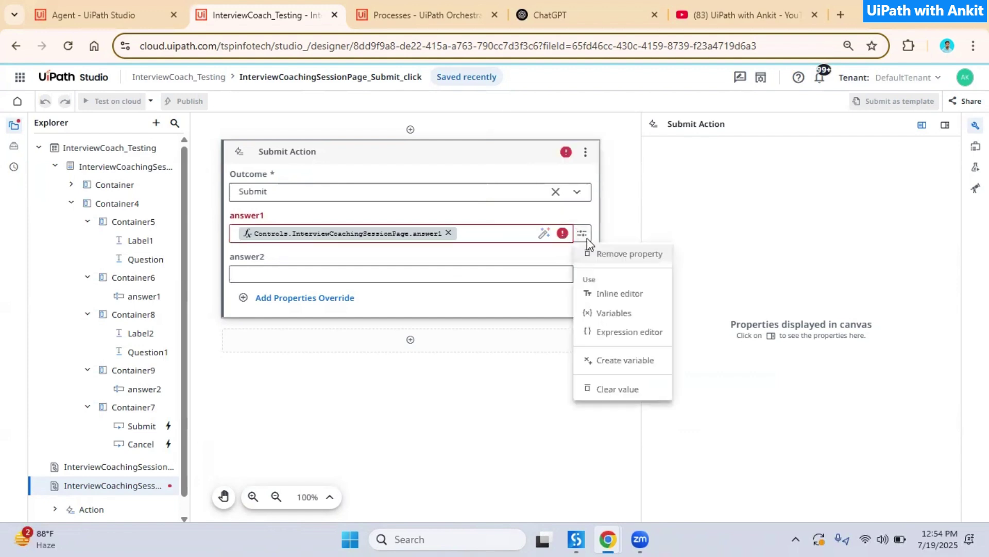
left_click(642, 337)
type(".to")
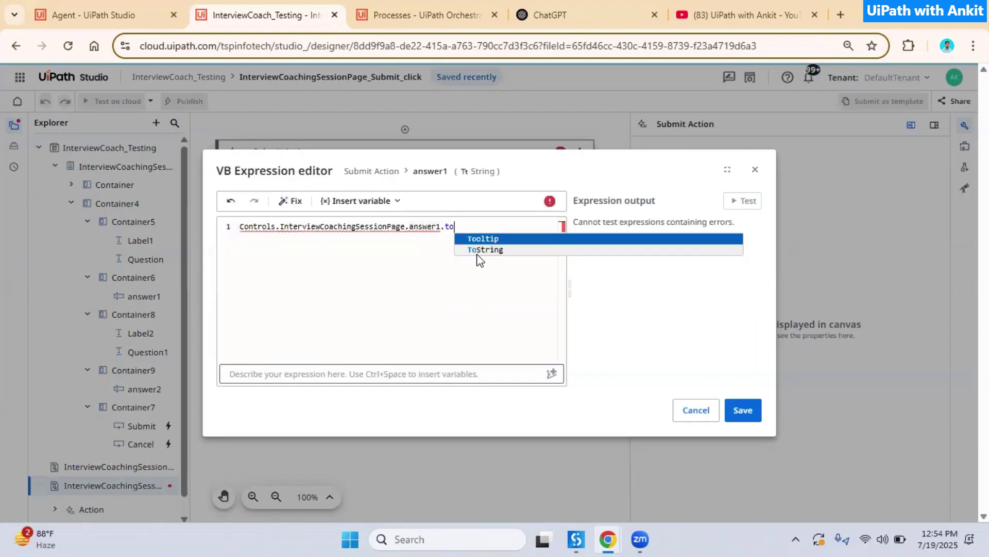
left_click(477, 252)
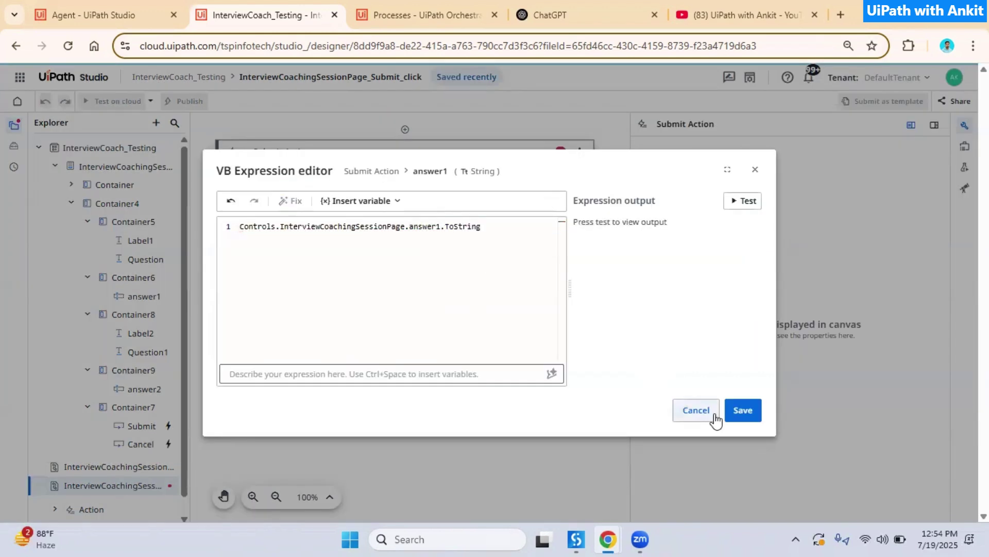
key("ctrl+a")
key("ctrl+c")
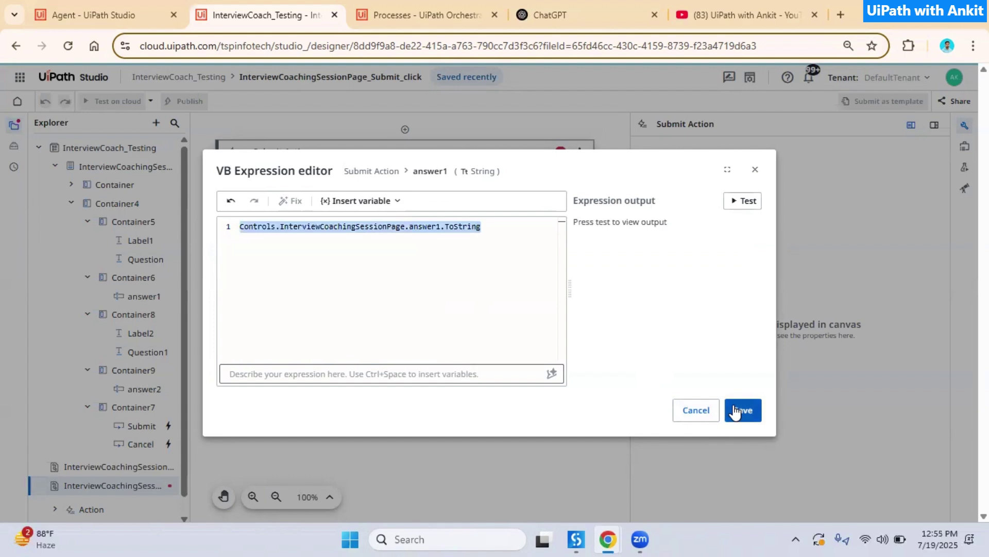
left_click(735, 412)
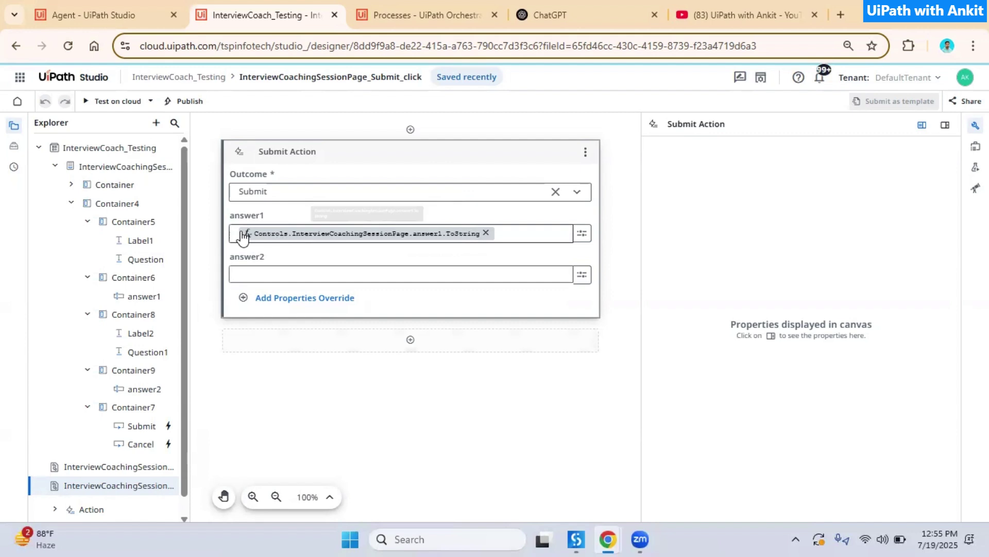
Replace the answer1 expression tag with the copied text Controls.InterviewCoachingSessionPage.answer1.ToString directly in the field
left_click(487, 234)
left_click(522, 234)
key("ctrl+v")
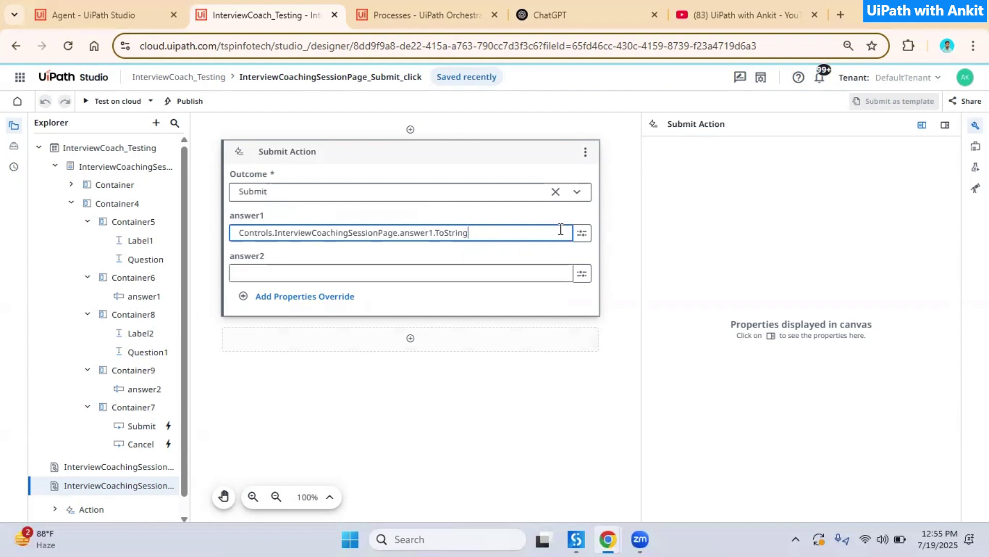
Set the answer2 override to Controls.InterviewCoachingSessionPage.answer2.ToString, reusing the copied answer1 text
left_click(484, 276)
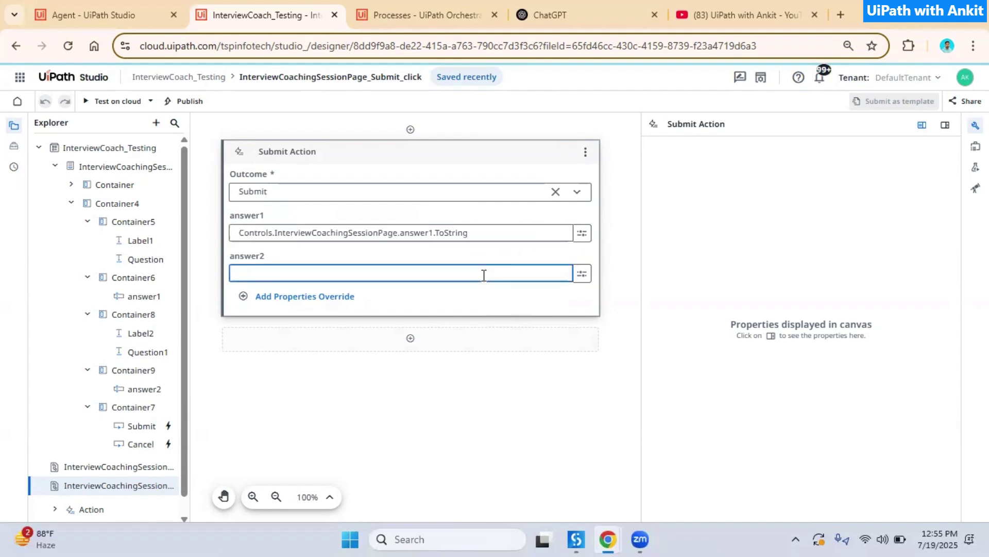
key("ctrl+v")
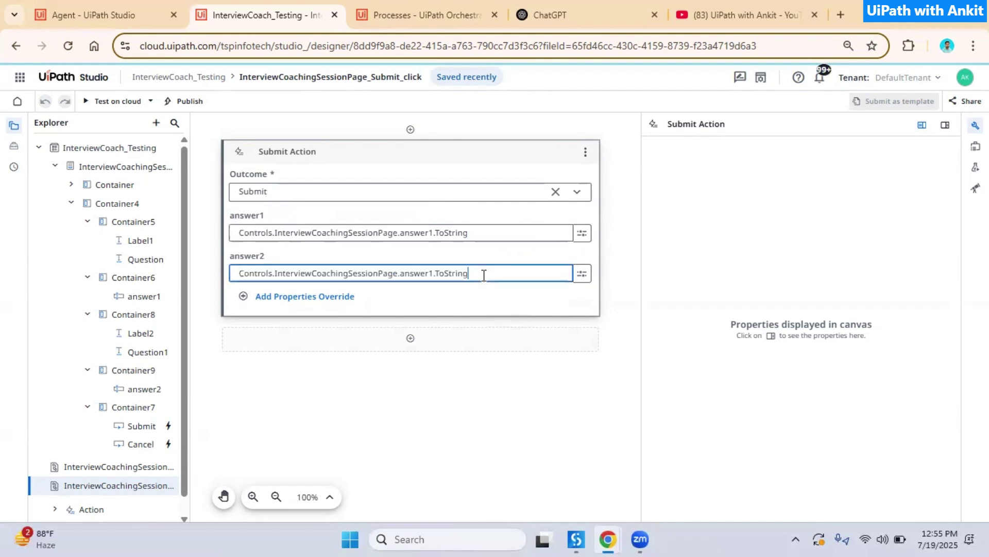
left_click(435, 274)
key("BackSpace")
type("2")
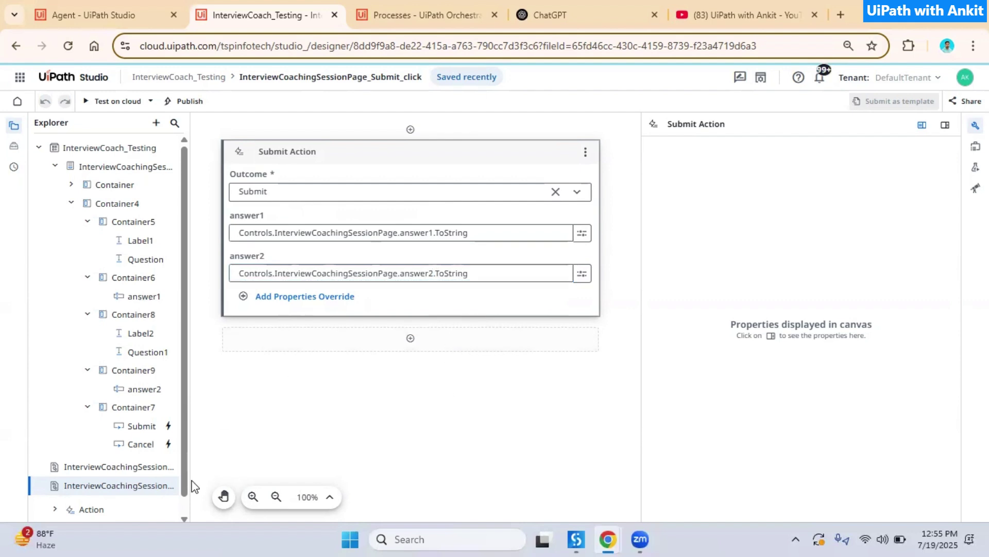
In the Cancel workflow, replace the existing Submit Action with a copy of the Submit workflow's action including both answer overrides
left_click(155, 467)
left_click(494, 163)
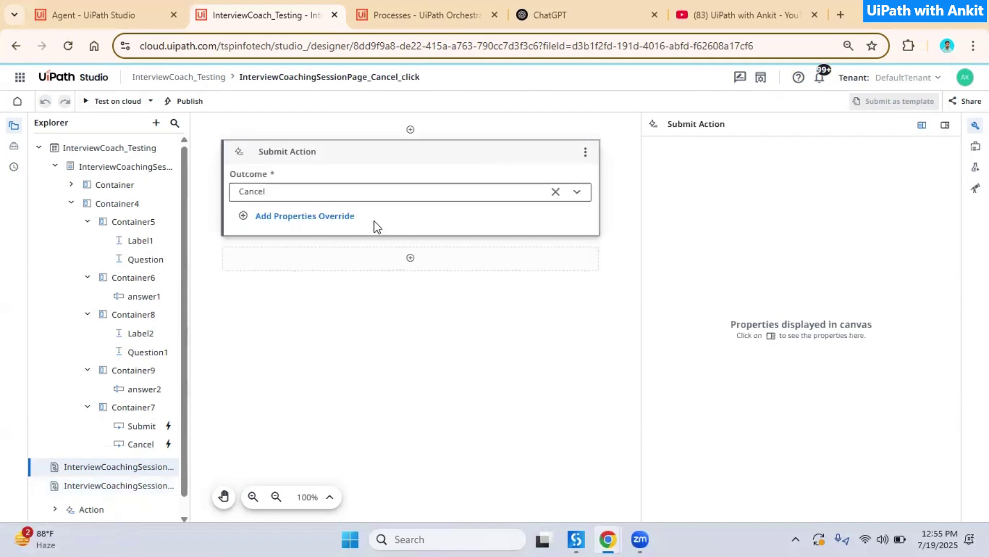
left_click(508, 161)
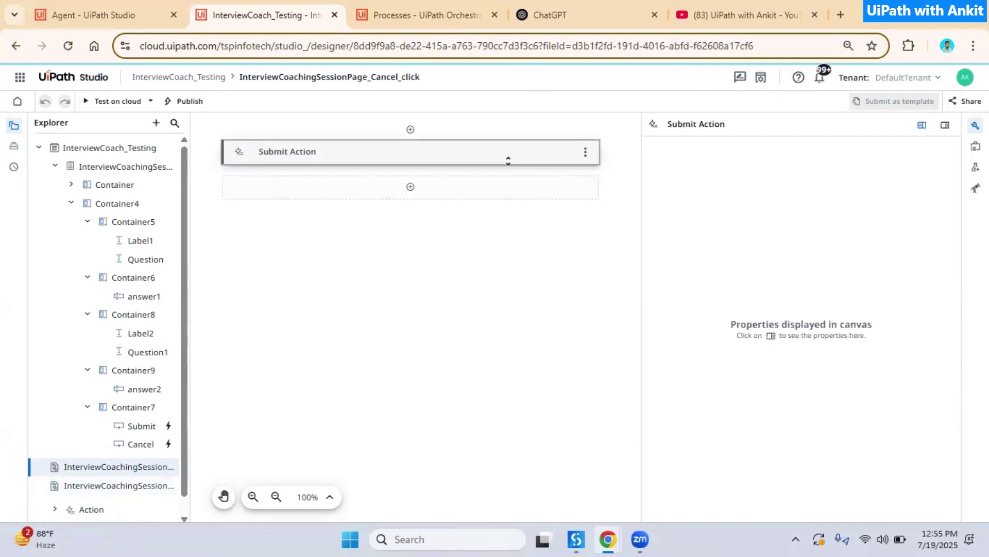
left_click(507, 156)
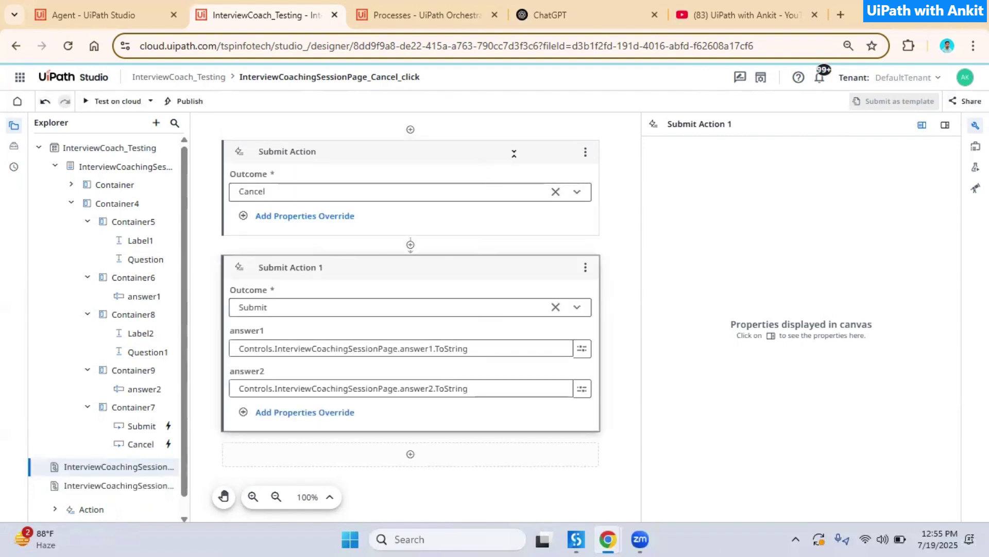
left_click(513, 154)
key("Delete")
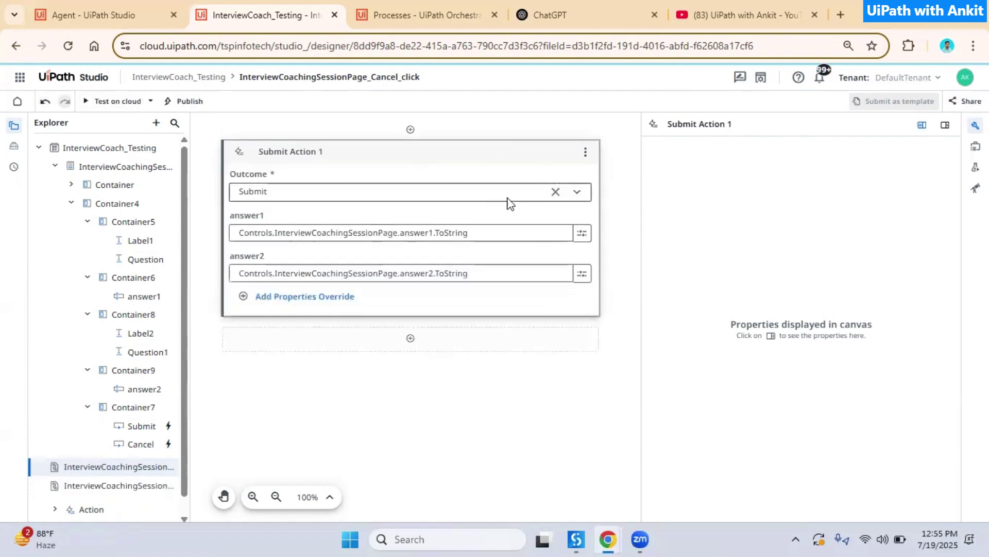
Set the outcome of the copied action in the Cancel workflow to Cancel
left_click(519, 192)
left_click(281, 239)
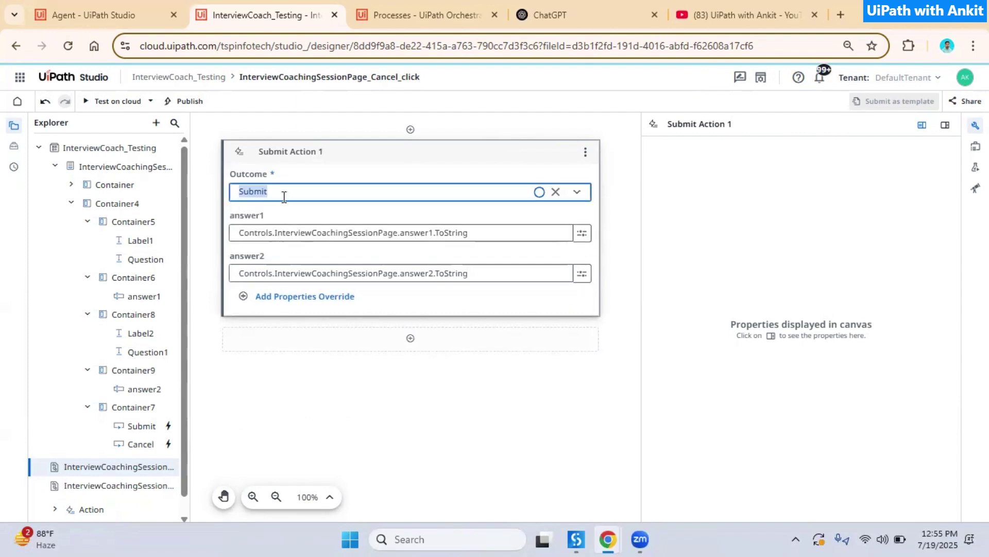
left_click(284, 195)
left_click(267, 217)
Reopen the interview coaching page, and review the action app, inputs and outcome behavior of Escalation_1 in the InterviewCoach_YT agent
scroll(118, 374, "down", 1)
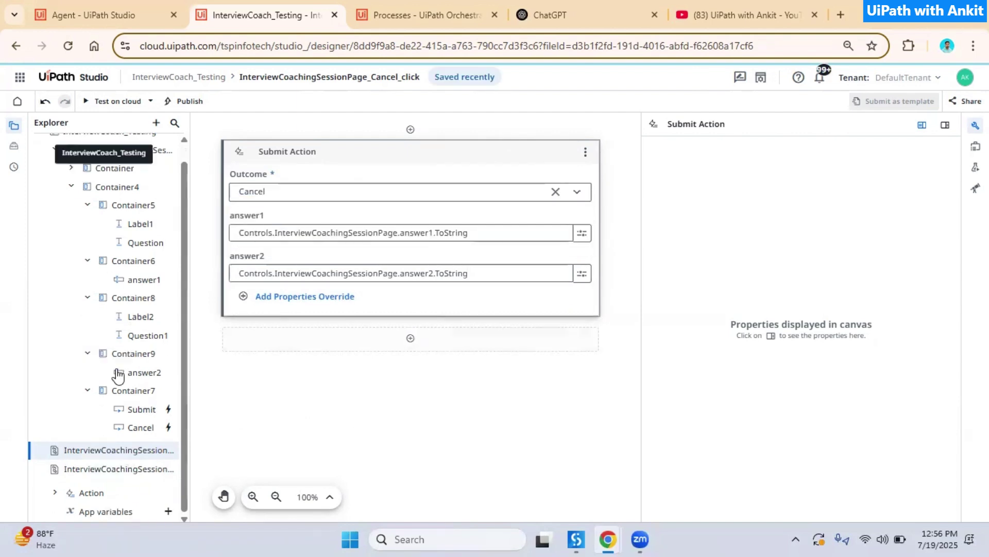
scroll(118, 375, "up", 1)
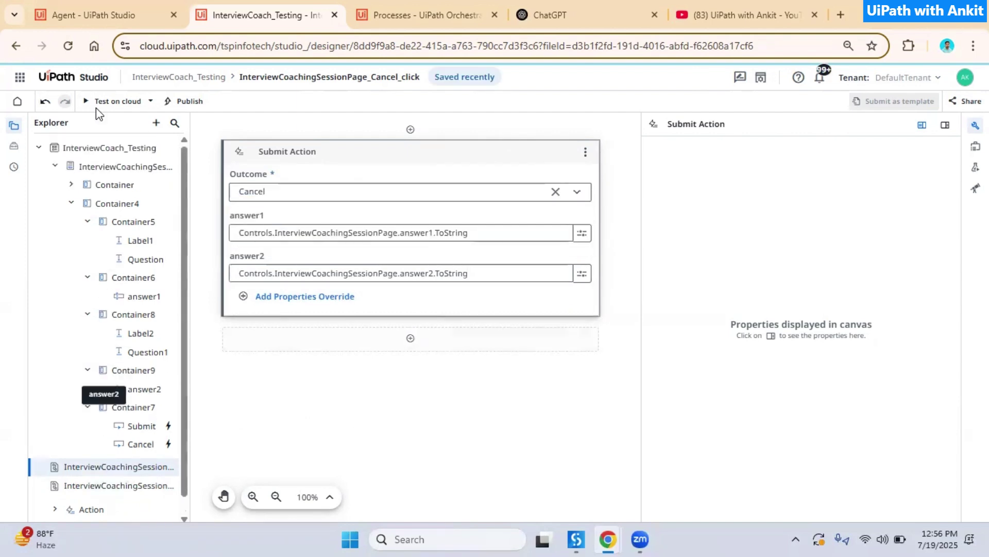
left_click(156, 168)
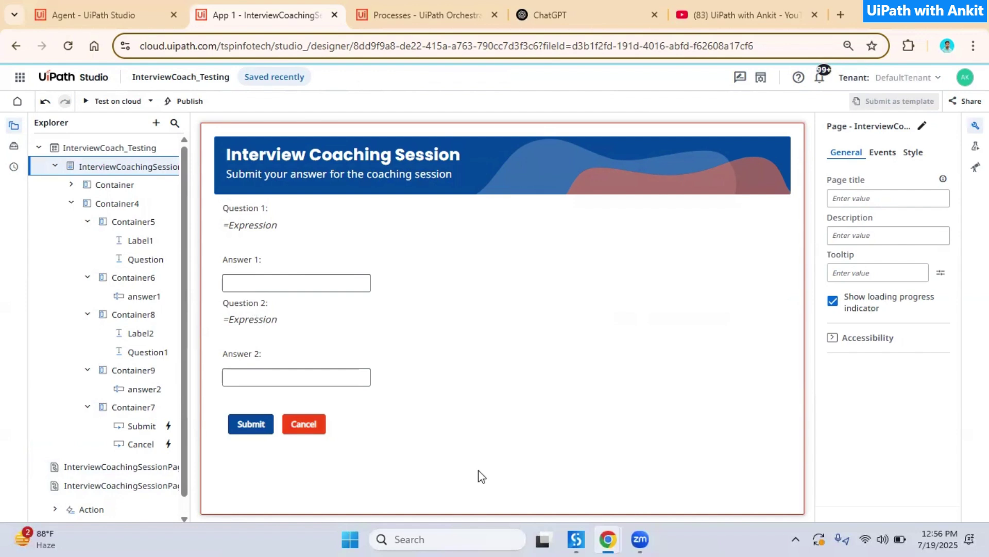
left_click(110, 10)
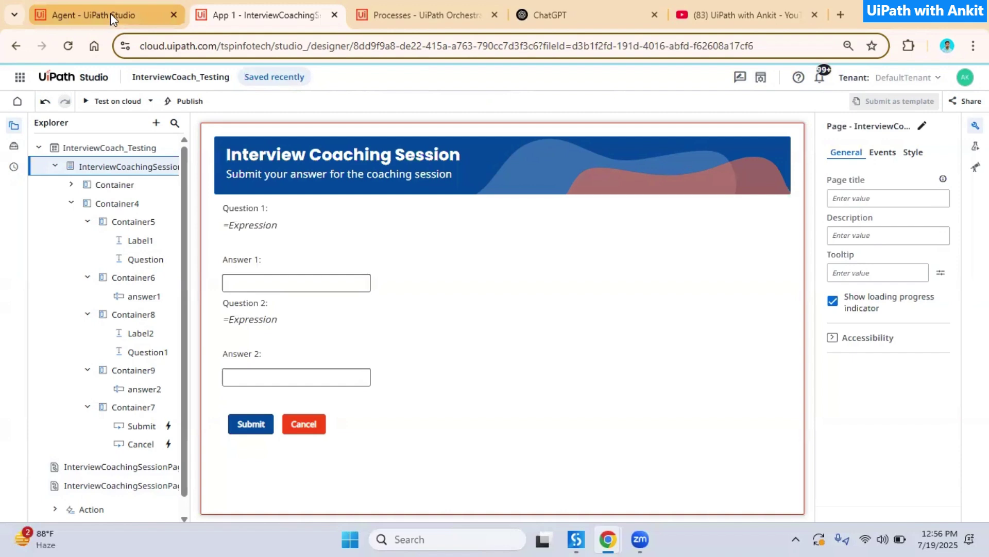
scroll(865, 258, "up", 1)
scroll(865, 258, "up", 1)
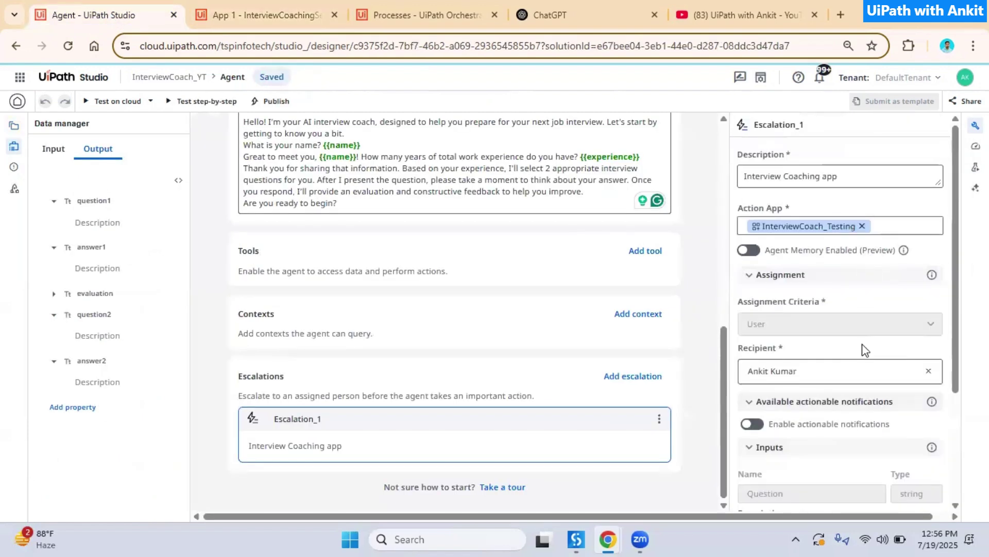
scroll(863, 348, "down", 3)
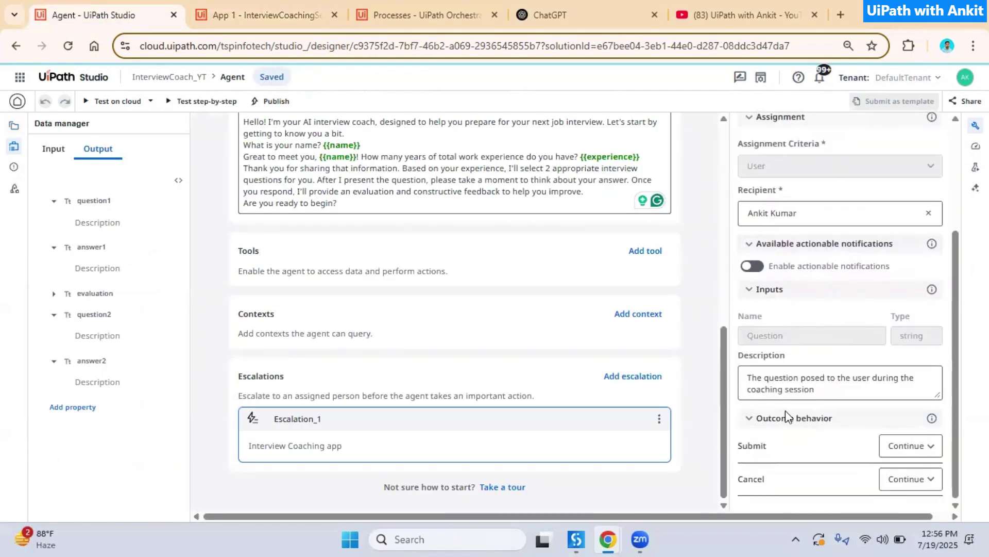
Publish InterviewCoach_Testing as version 1.0.1 to the Orchestrator Tenant Processes Feed with the change log "Changed in questions"
left_click(286, 21)
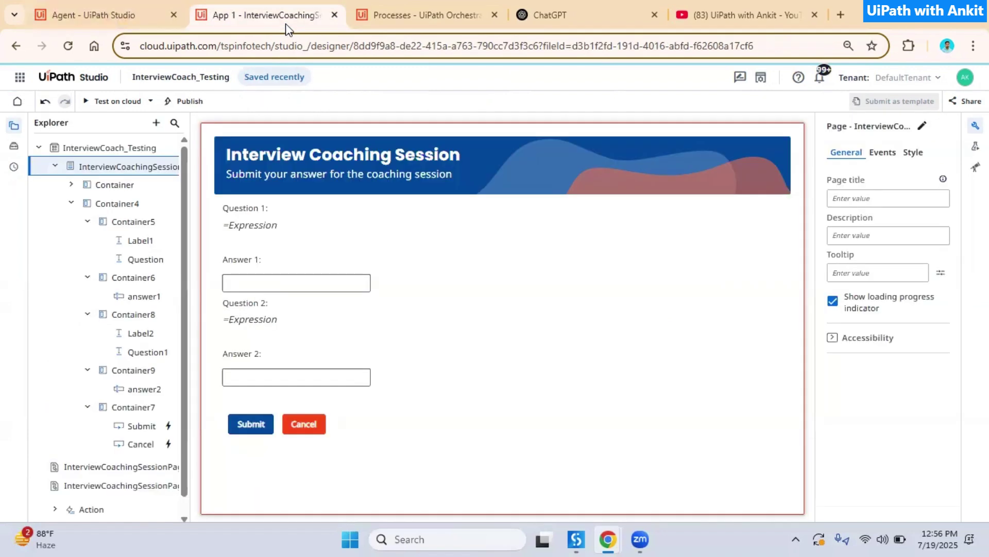
left_click(174, 102)
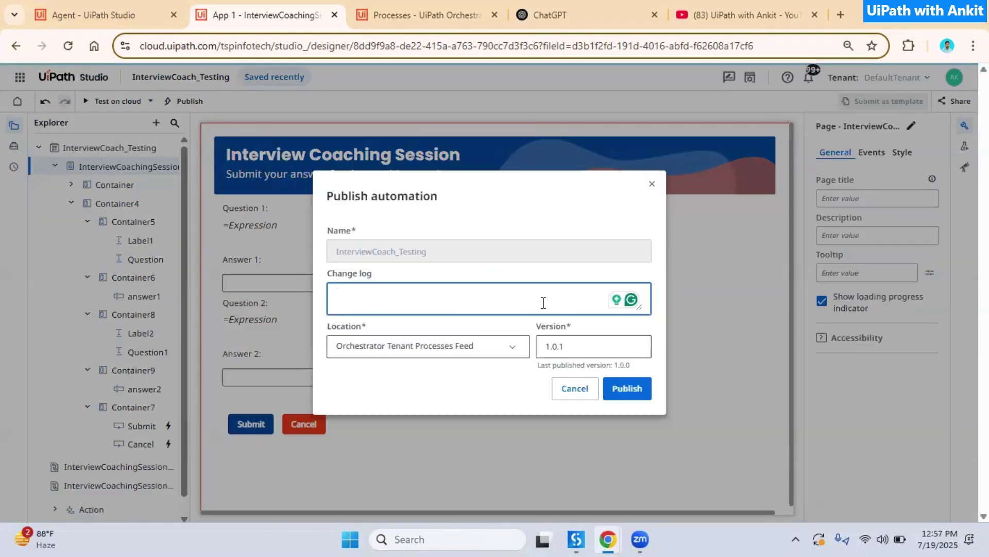
type("Changed in questions")
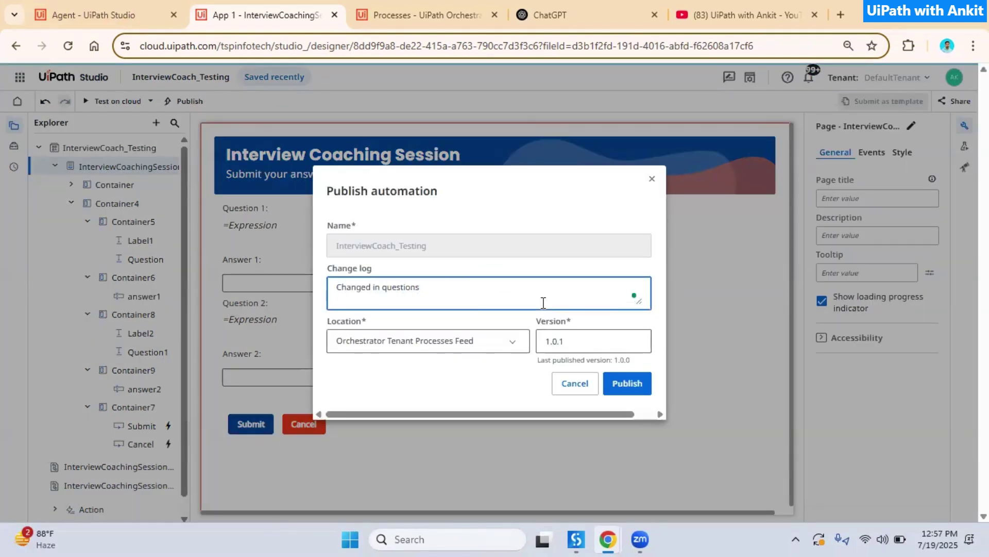
left_click(621, 383)
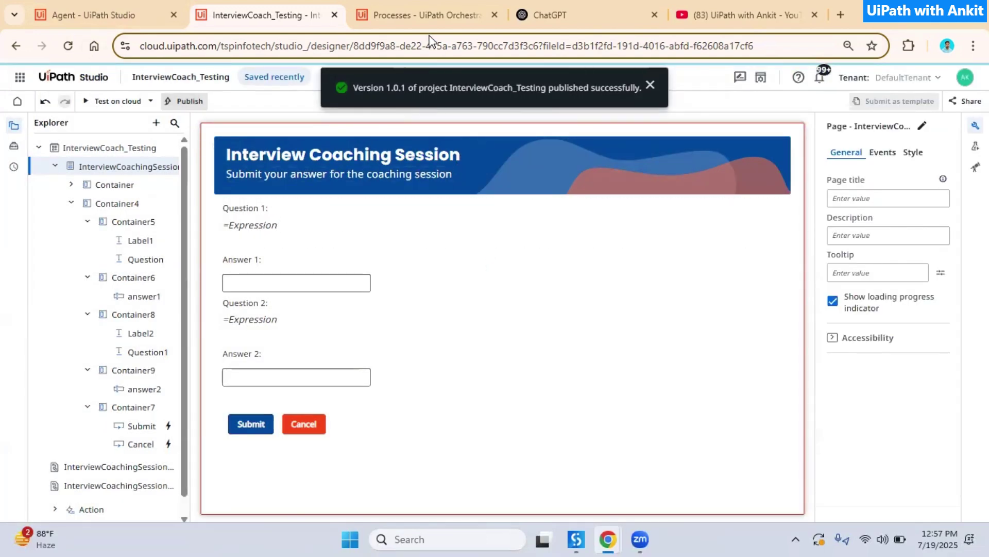
Refresh the Test_Ankit process list in Orchestrator, and check the version status and upgrade option of the InterviewCoach_Testing process
left_click(427, 16)
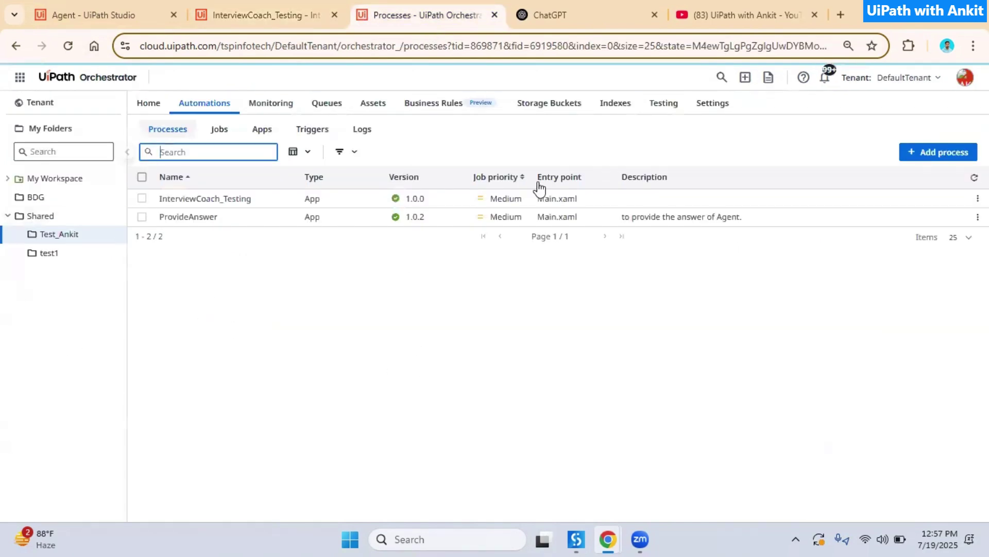
left_click(974, 177)
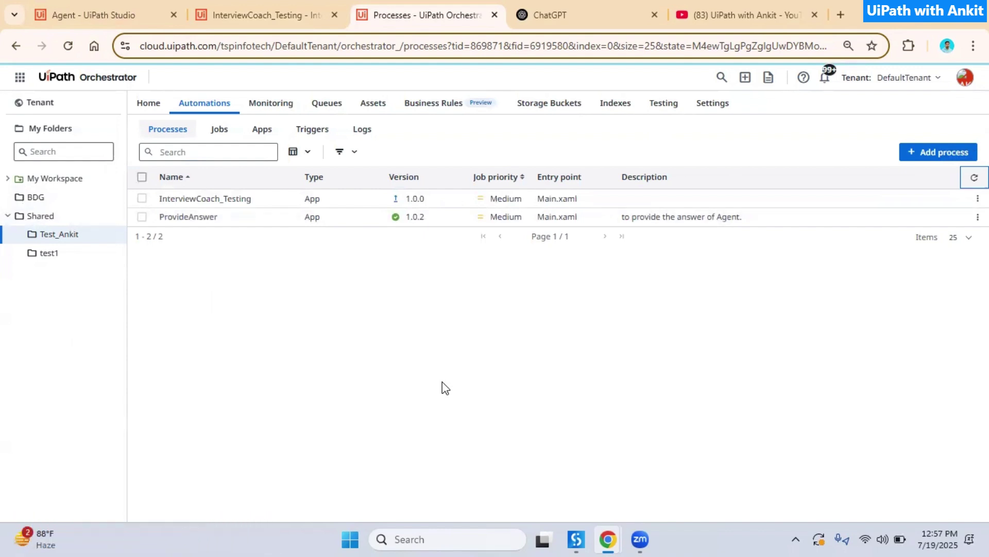
scroll(401, 205, "up", 5)
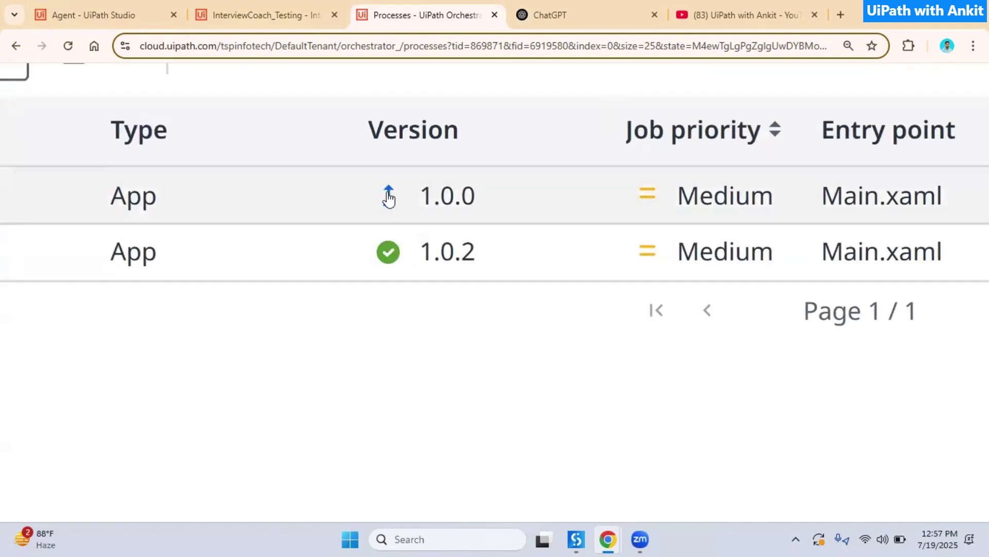
mouse_move(389, 199)
scroll(389, 198, "down", 5)
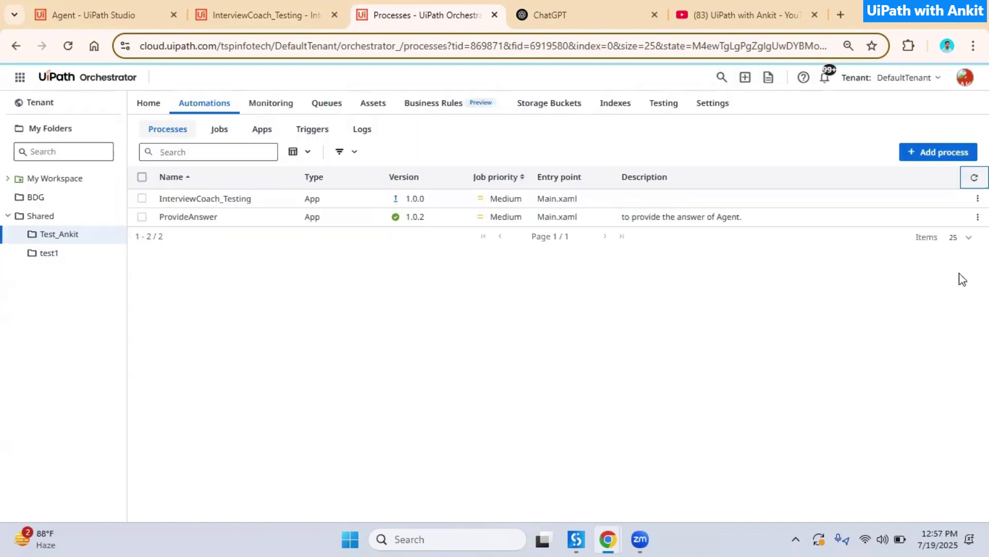
left_click(978, 198)
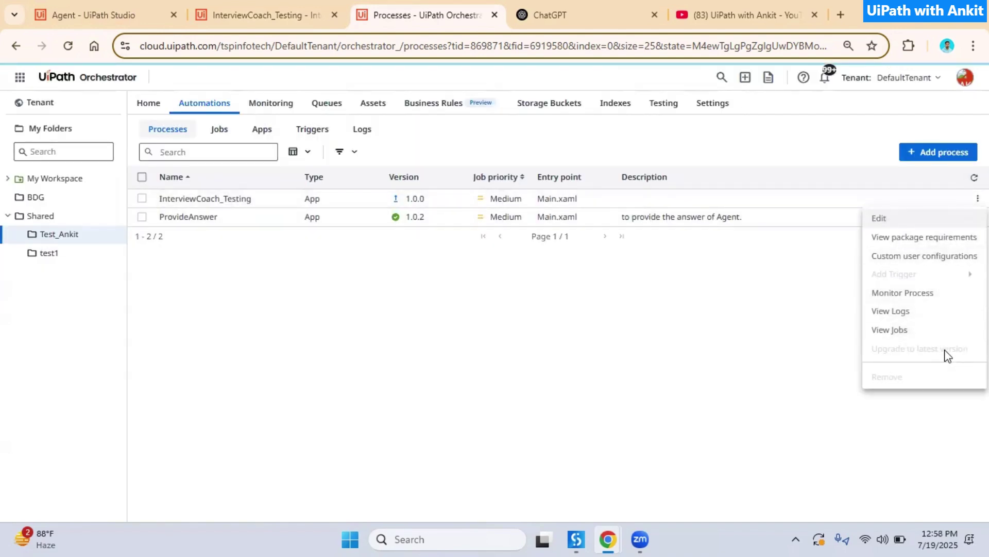
mouse_move(946, 355)
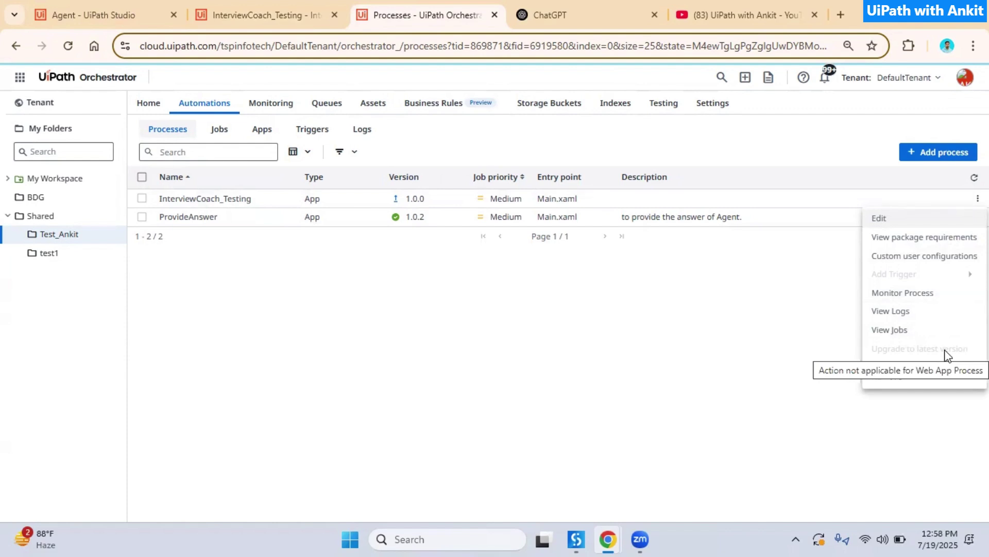
left_click(404, 375)
Upgrade the InterviewCoach_Testing app to its latest version, and return to the process list to check its version
left_click(266, 131)
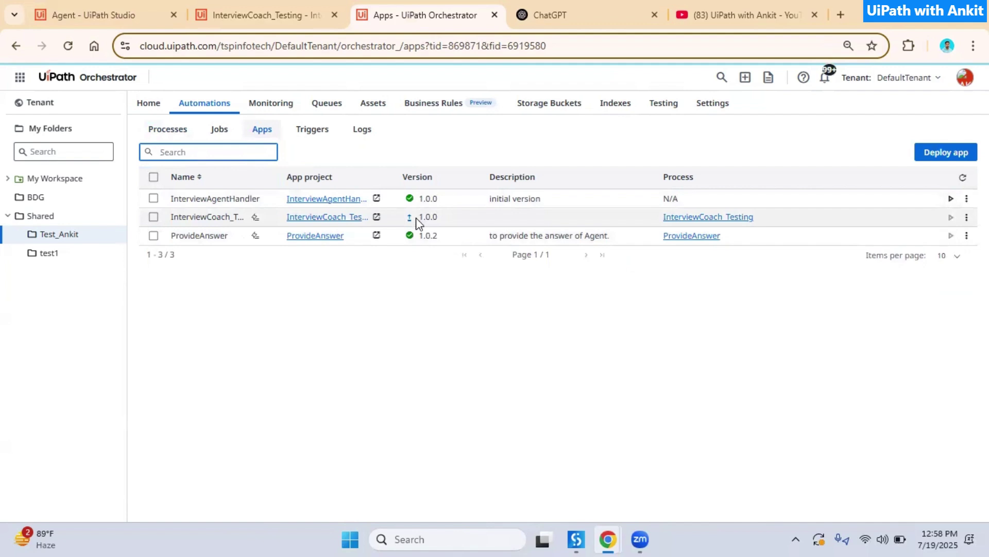
scroll(415, 218, "up", 6)
scroll(446, 344, "down", 6)
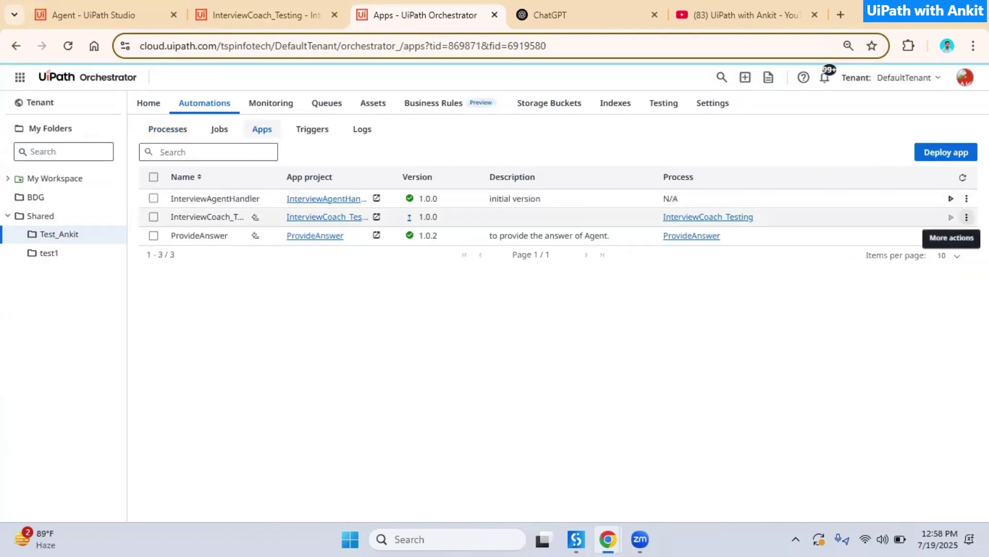
left_click(967, 217)
left_click(933, 275)
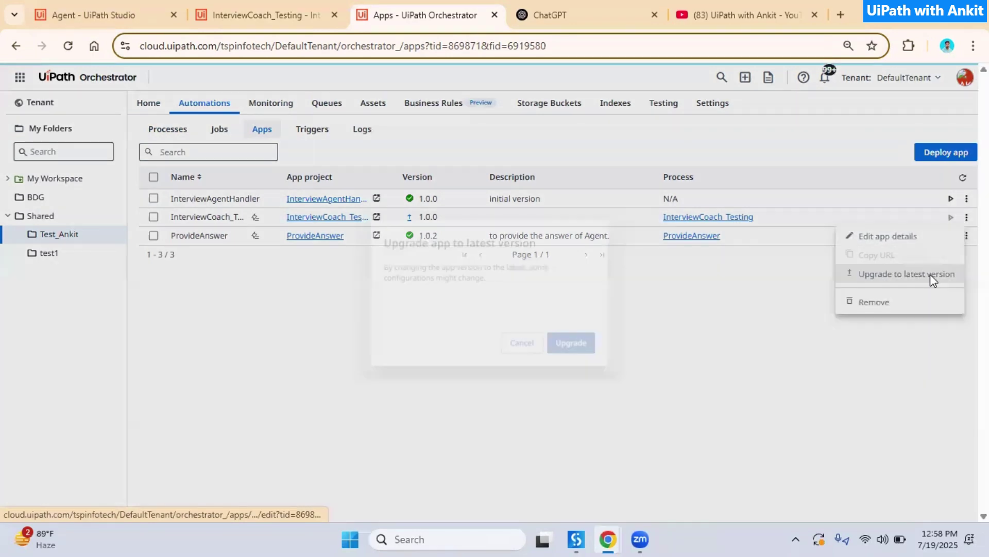
left_click(576, 348)
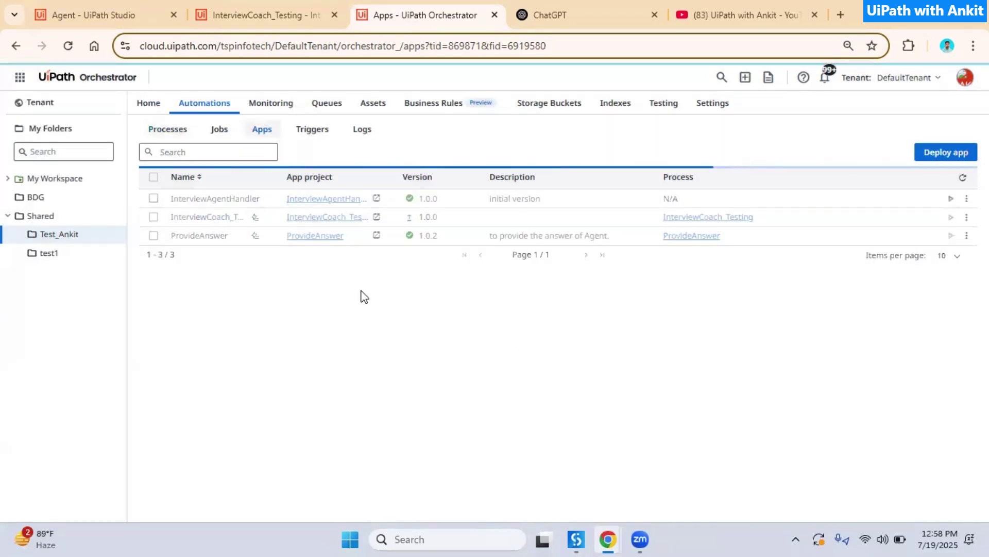
left_click(186, 130)
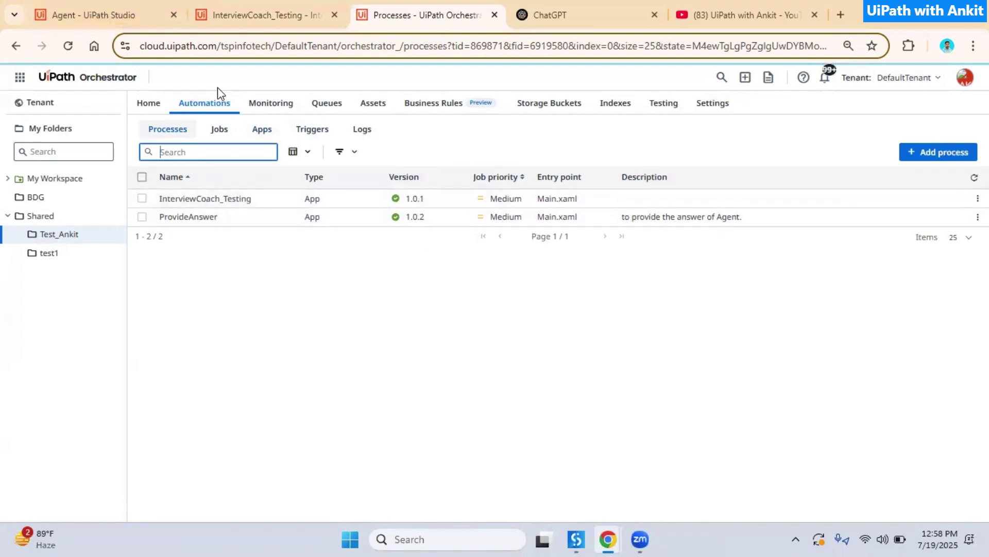
Remove the action app from Escalation_1 in the InterviewCoach_YT agent, reselect InterviewCoach_Testing from Shared/Test_Ankit, and review its inputs
left_click(135, 17)
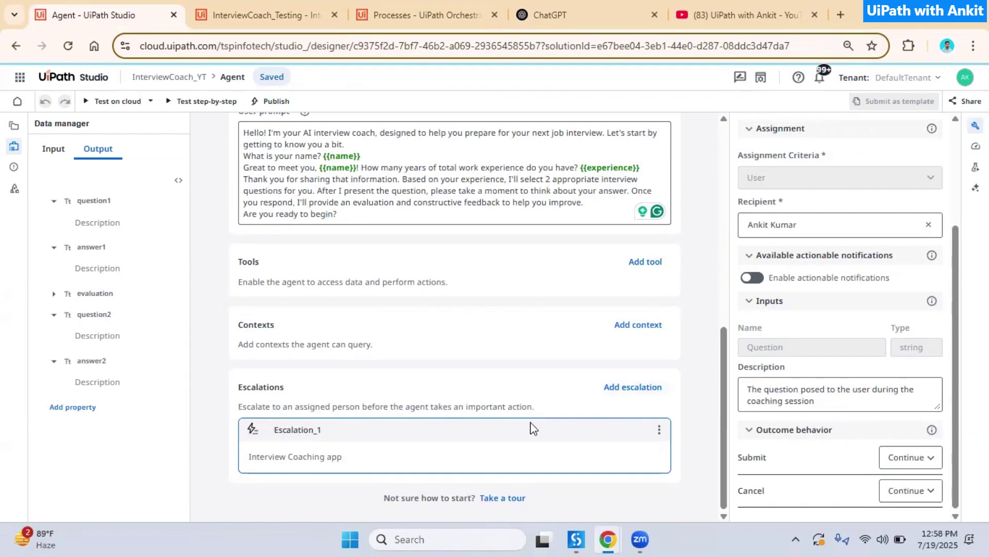
scroll(782, 306, "up", 3)
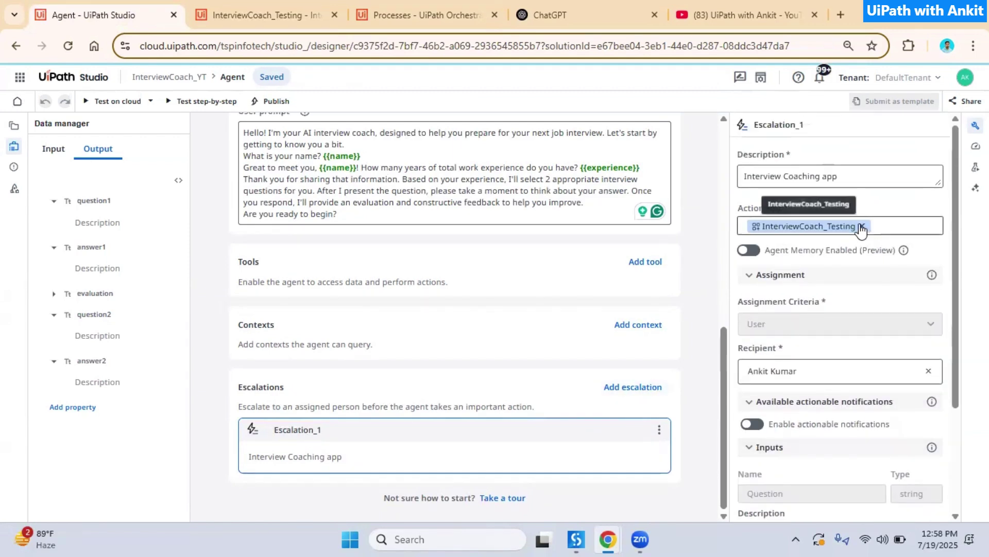
left_click(660, 431)
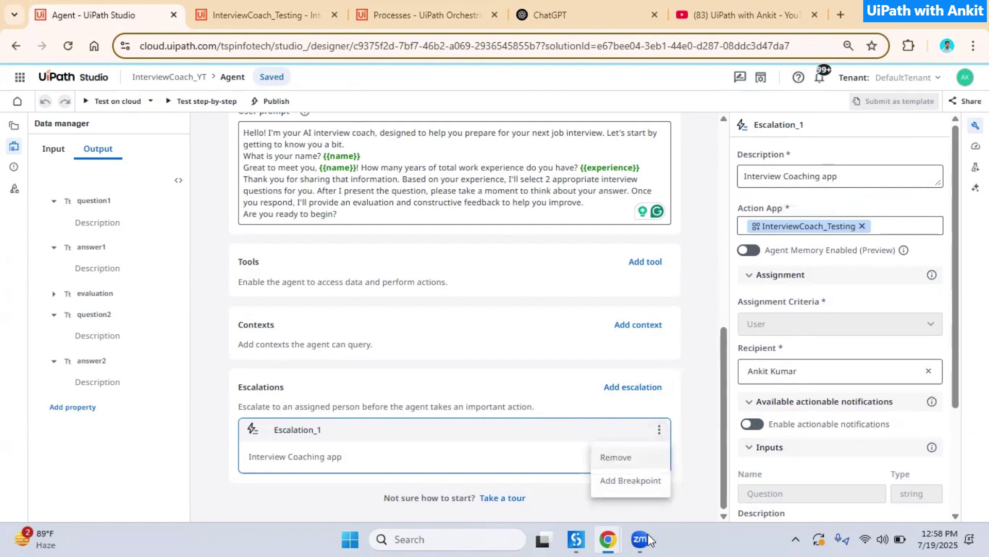
left_click(663, 432)
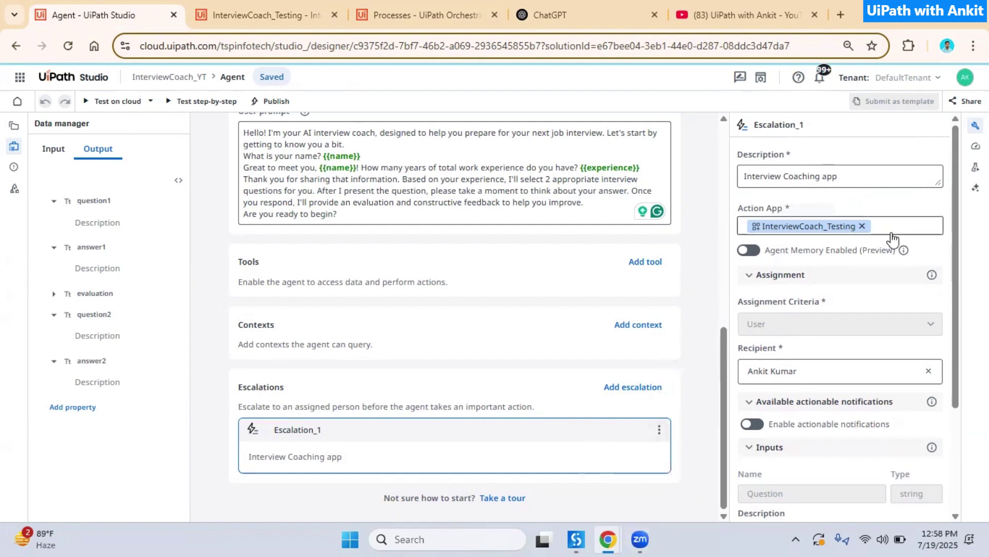
left_click(862, 226)
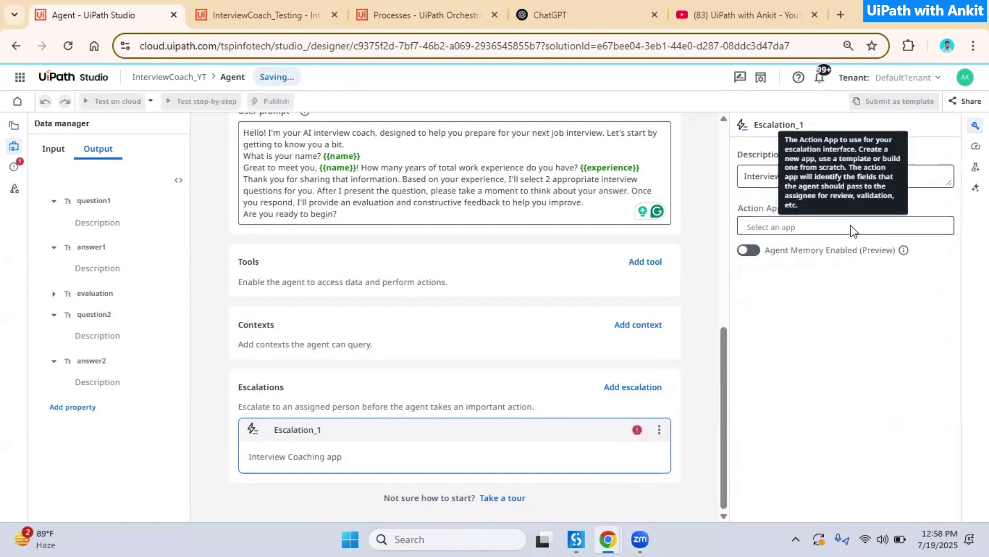
left_click(807, 230)
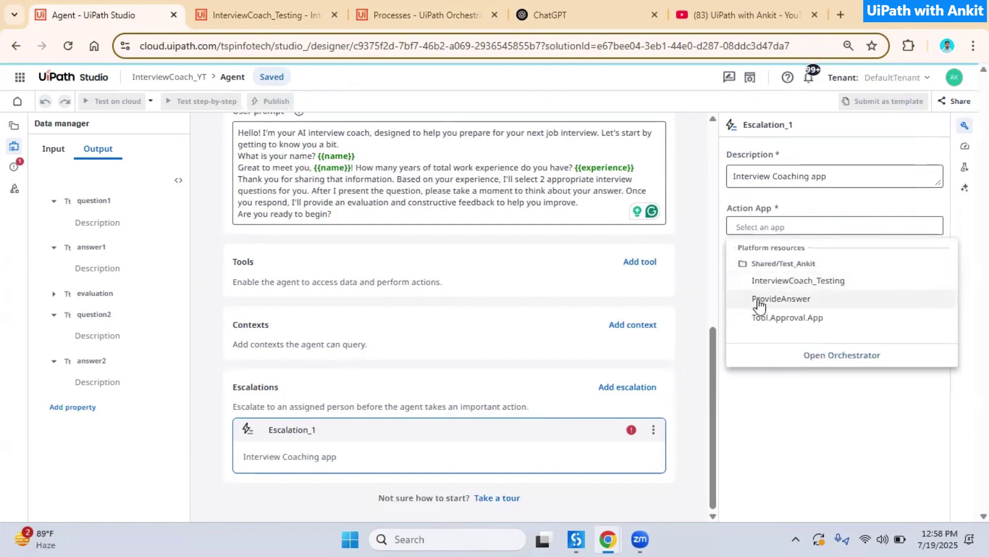
left_click(838, 284)
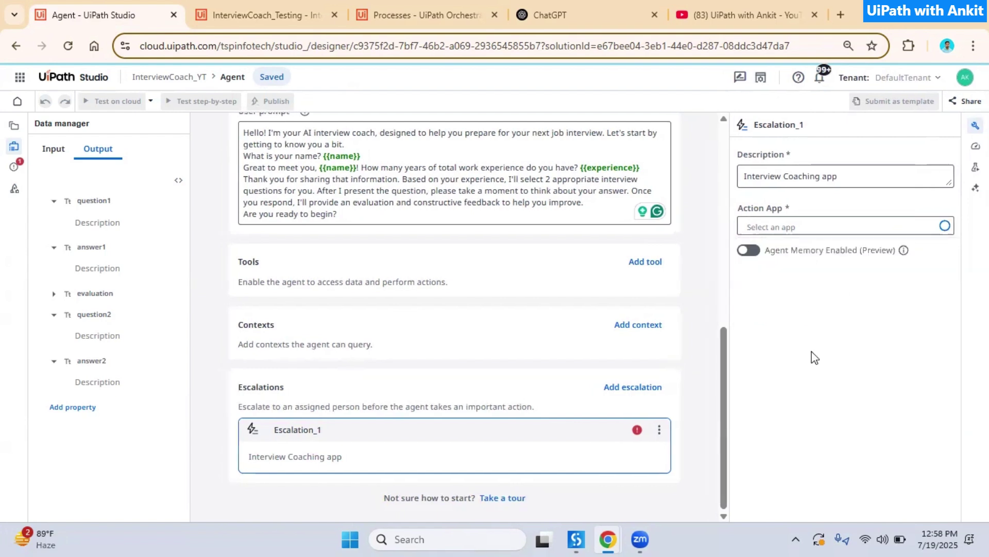
scroll(810, 335, "down", 5)
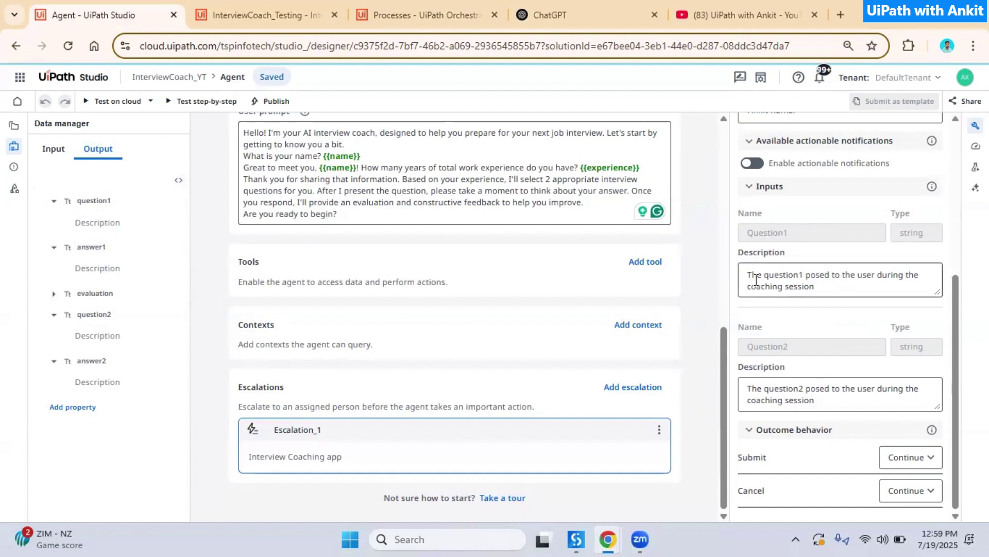
left_click(693, 199)
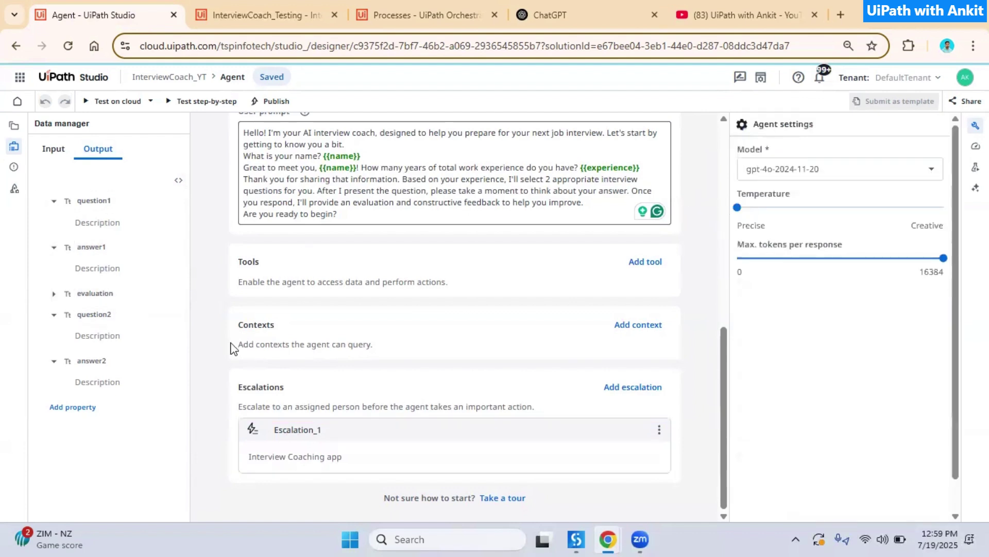
Run a cloud test of the InterviewCoach_YT agent with the experience argument set to 2
left_click(129, 101)
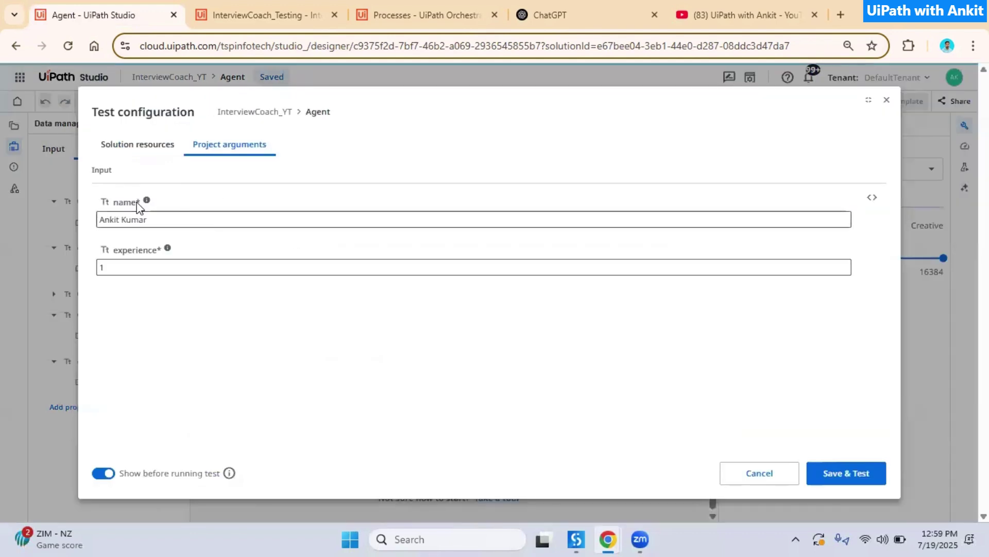
left_click(124, 268)
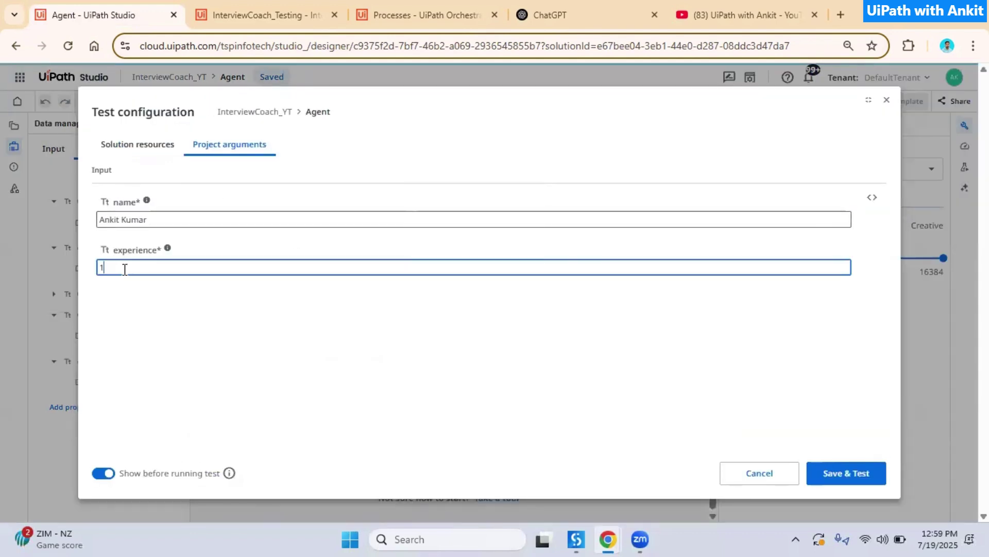
key("BackSpace")
type("2")
left_click(858, 479)
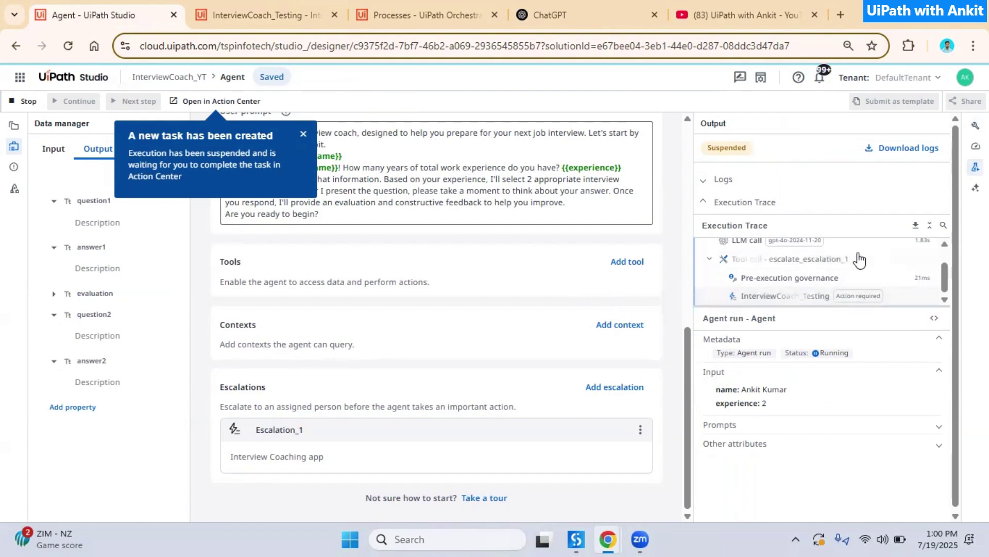
Open the test run's escalation task in Action Center and copy the serverless process exception details
left_click(230, 107)
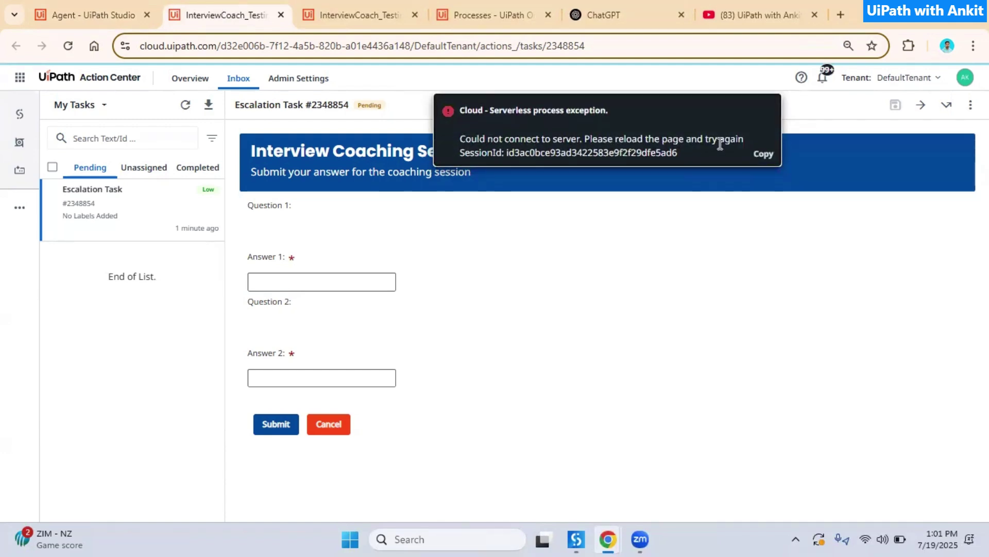
left_click(764, 154)
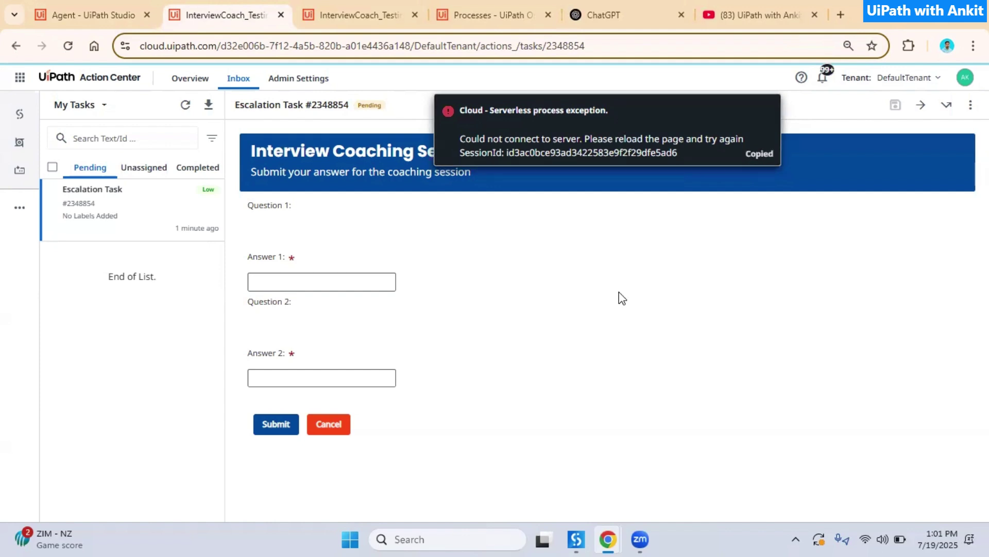
In Orchestrator, set the runtime type of the InterviewCoach_Testing app to Serverless and save the app details
left_click(467, 16)
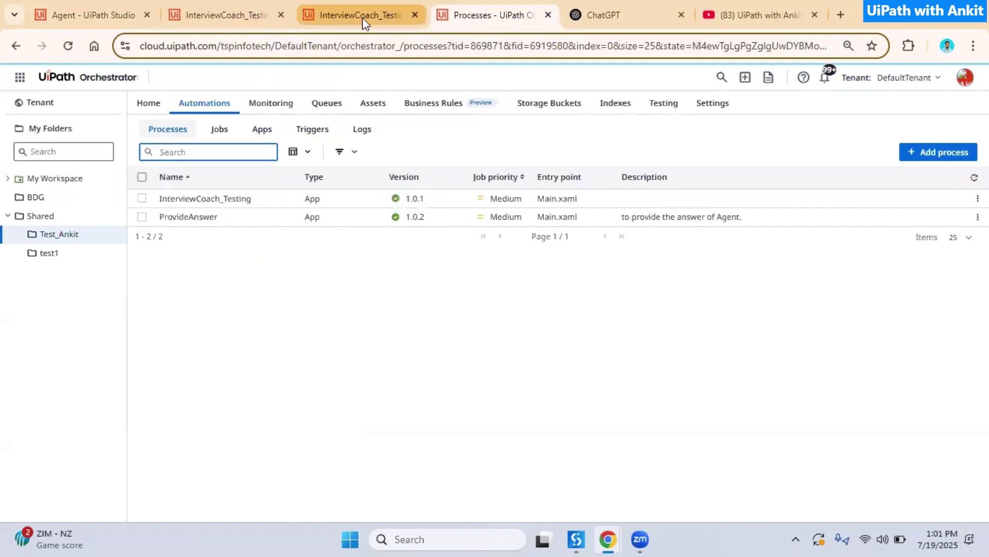
left_click(363, 17)
left_click(472, 14)
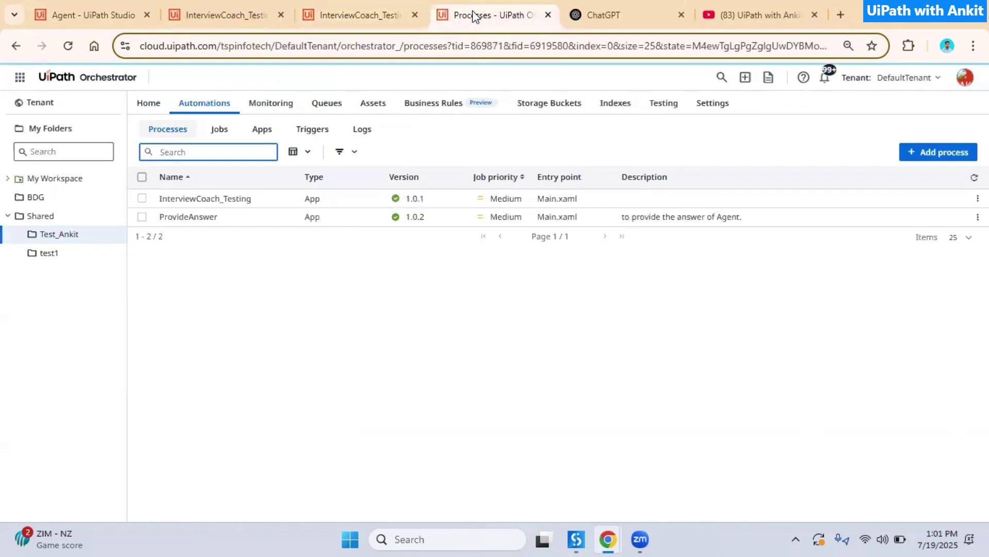
left_click(262, 130)
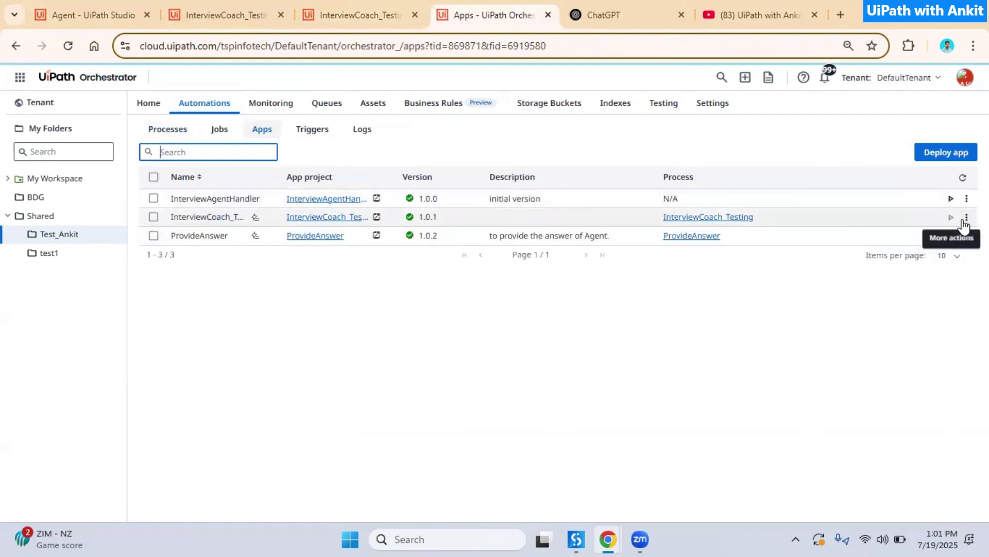
left_click(966, 218)
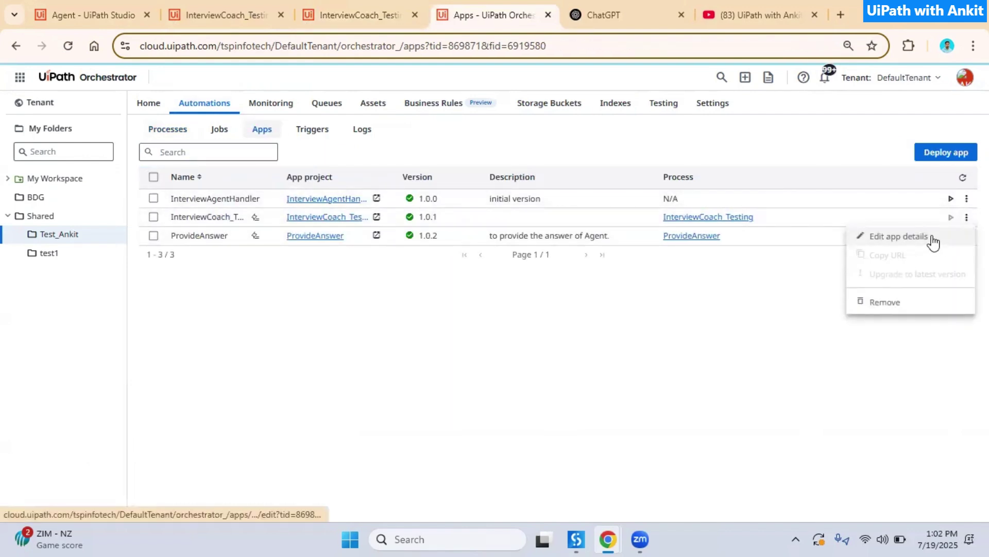
left_click(897, 237)
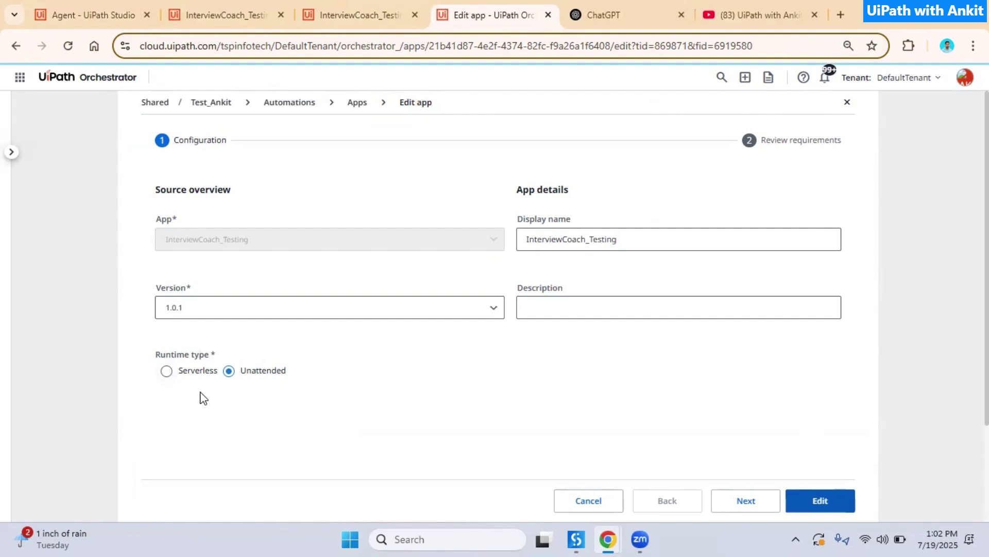
left_click(166, 370)
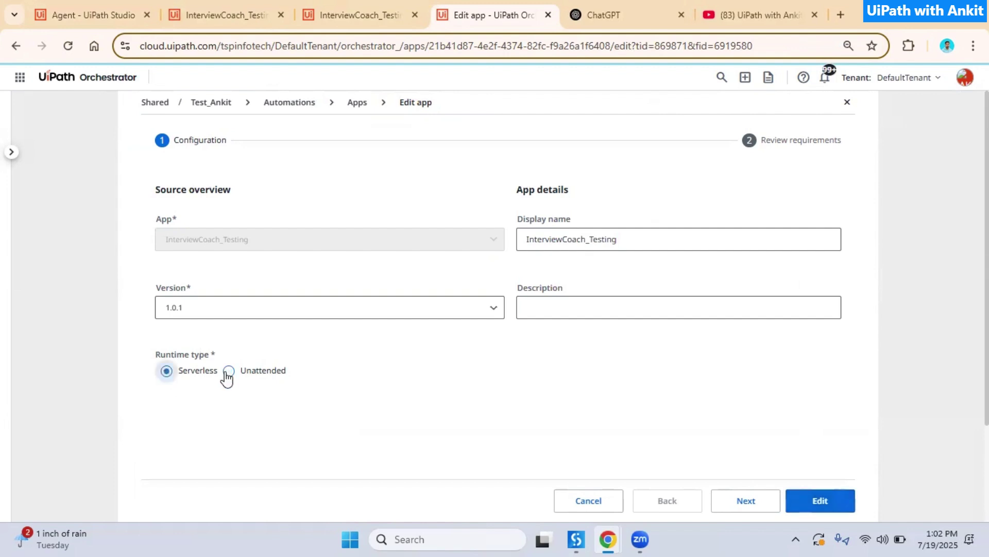
left_click(793, 508)
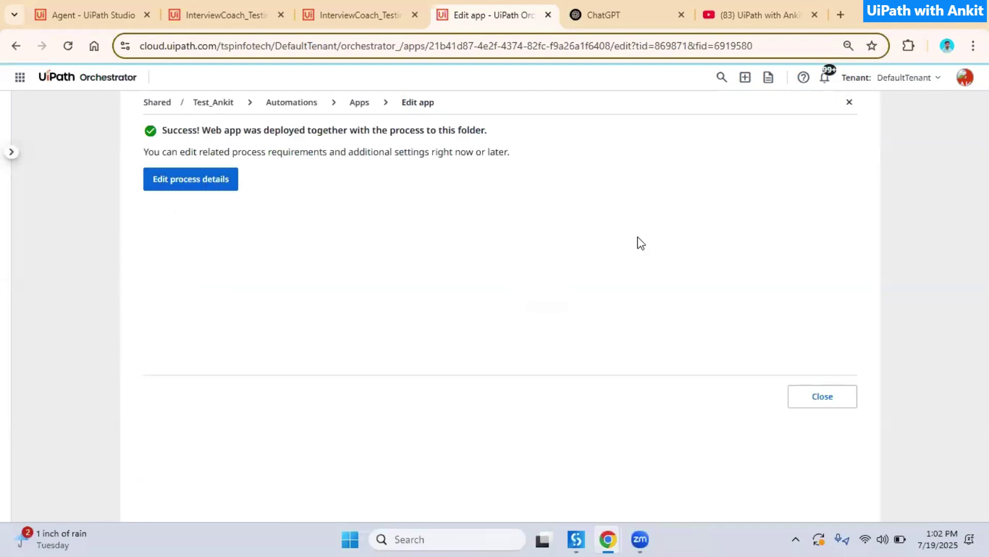
left_click(828, 406)
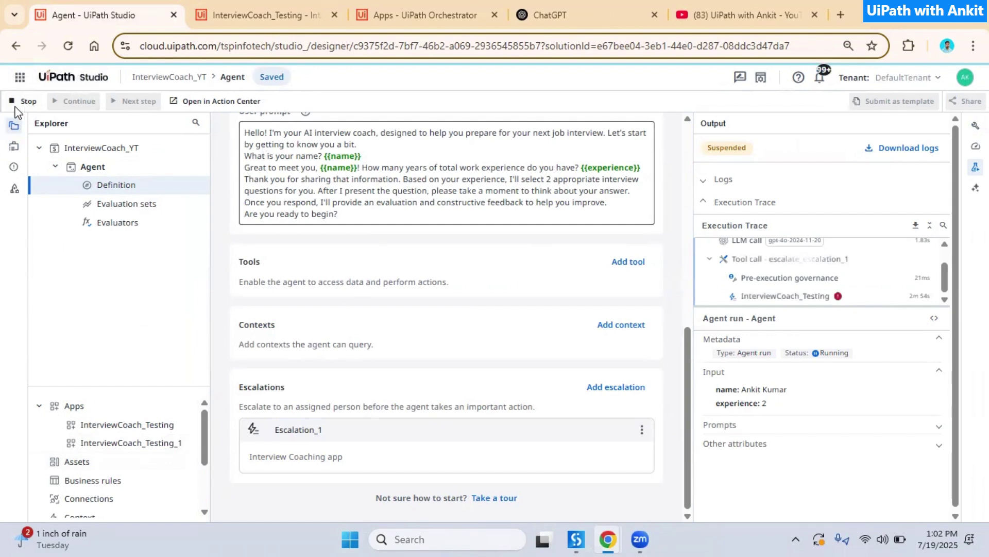
Stop the suspended agent run, rerun the cloud test with the existing project arguments, and open its escalation task in Action Center
left_click(23, 101)
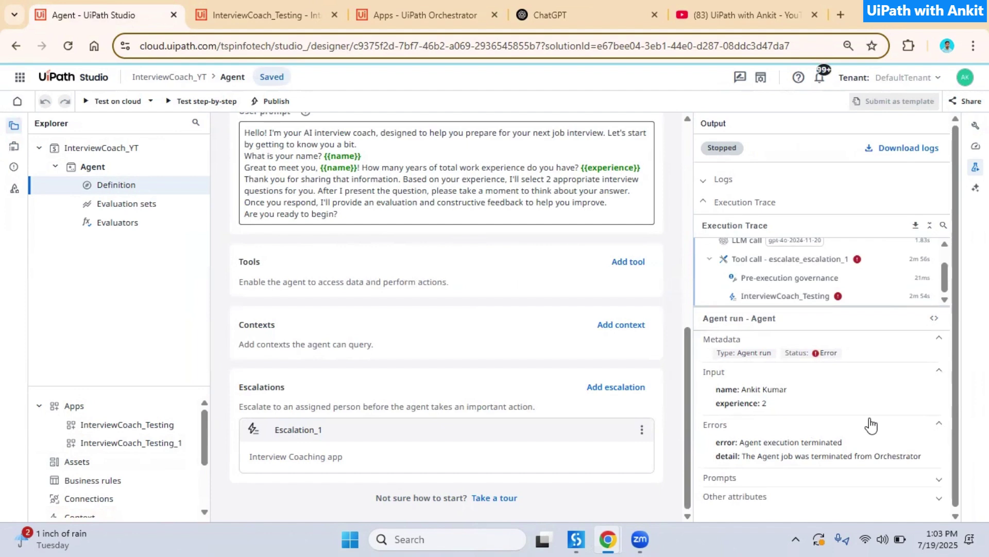
left_click(116, 102)
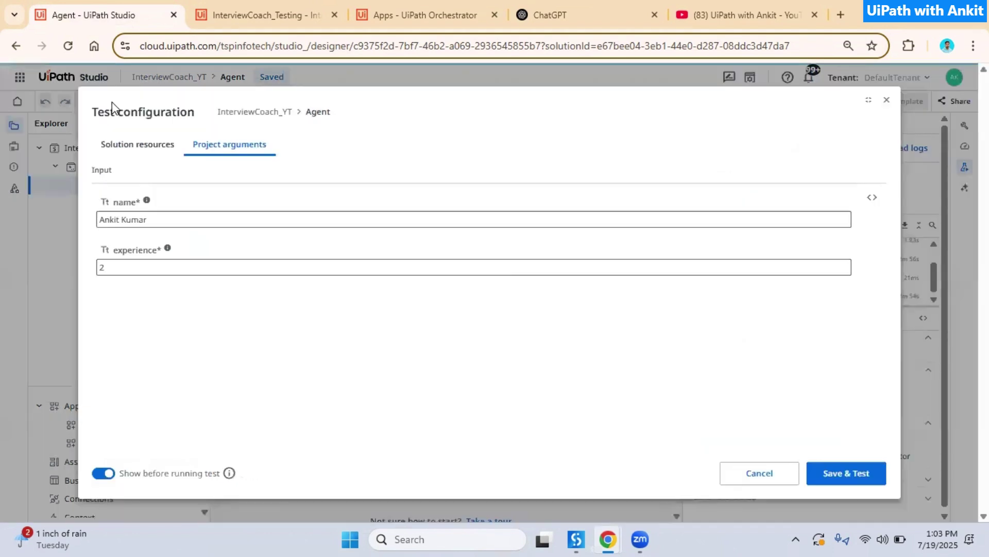
left_click(845, 472)
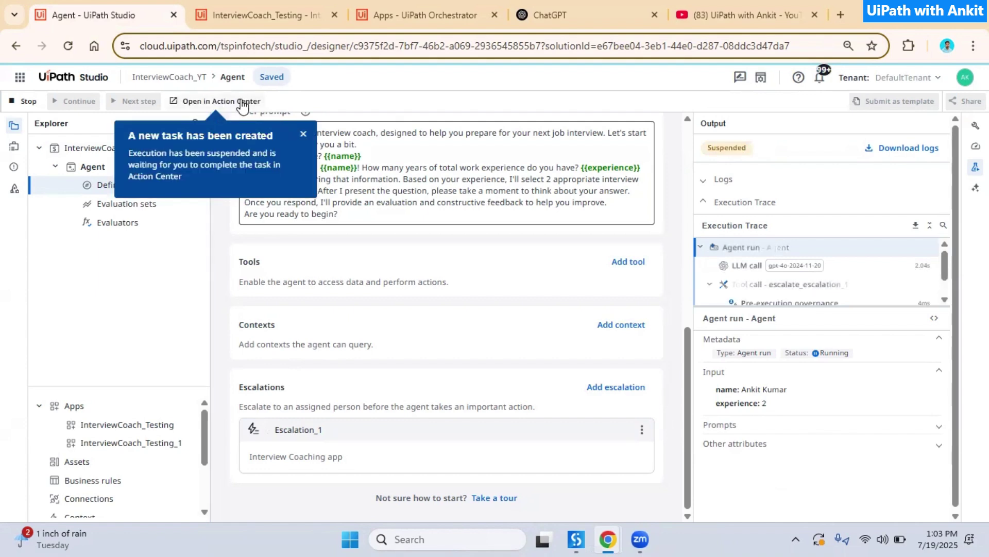
left_click(243, 102)
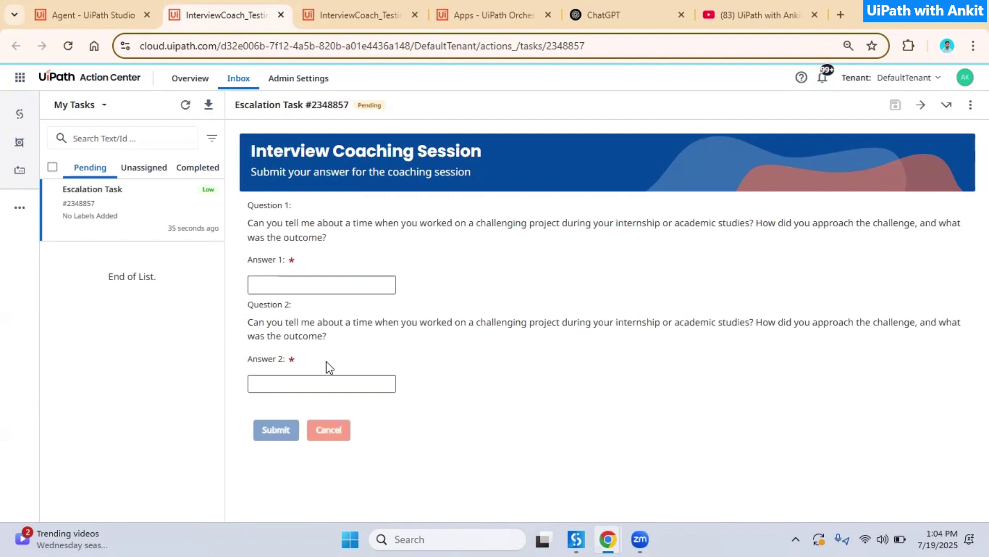
In the InterviewCoach_Testing app, set the text expression of the label under Question 2 to ActionProperties.Question2.toString
left_click(355, 20)
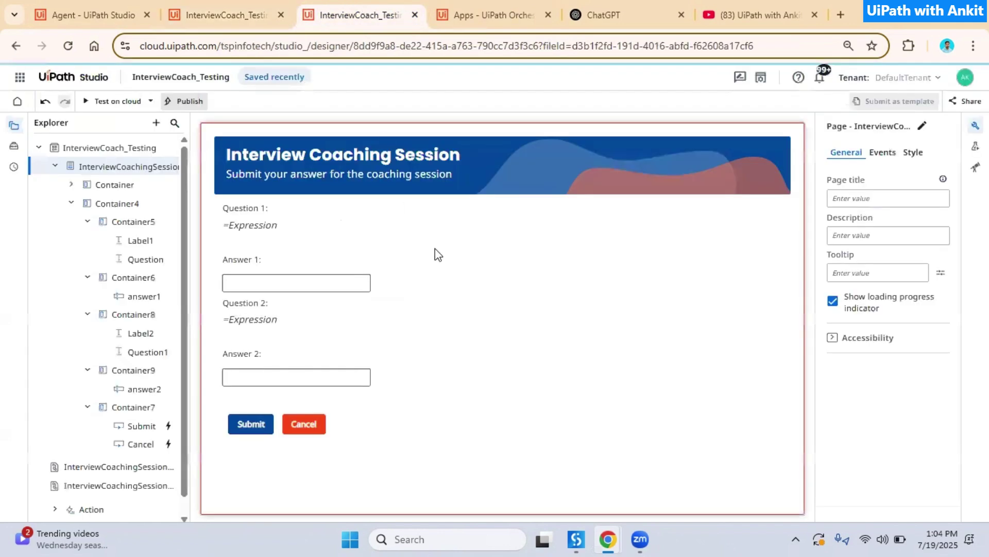
left_click(255, 225)
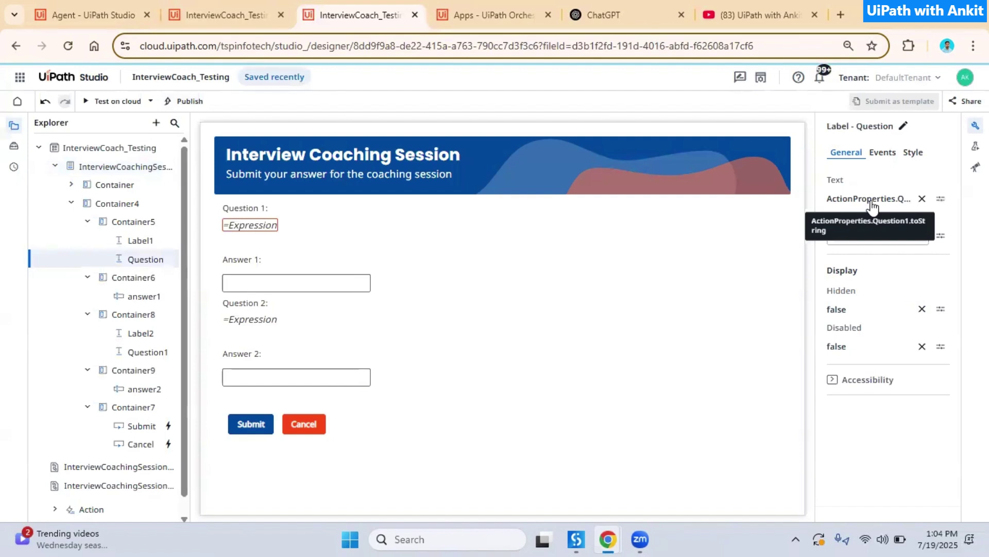
left_click(258, 319)
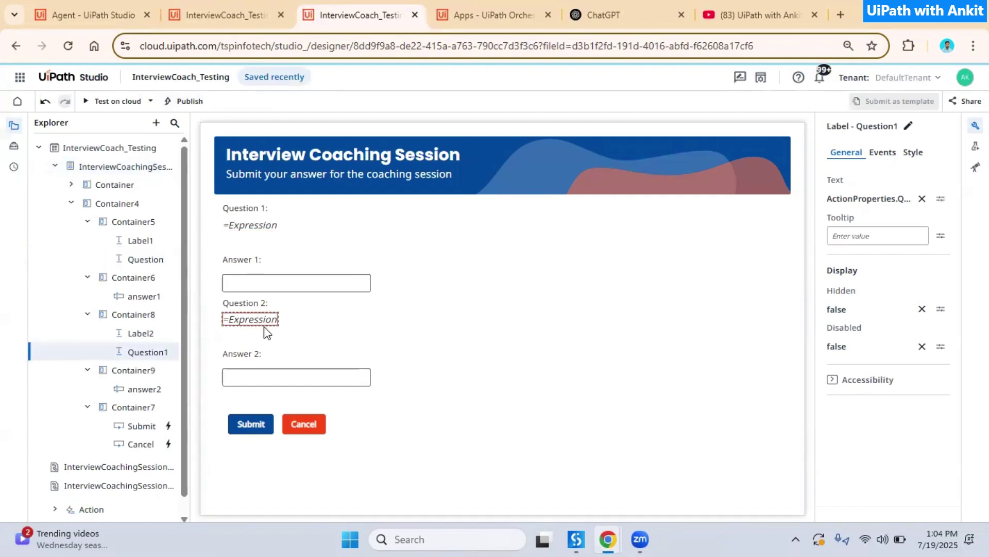
left_click(885, 201)
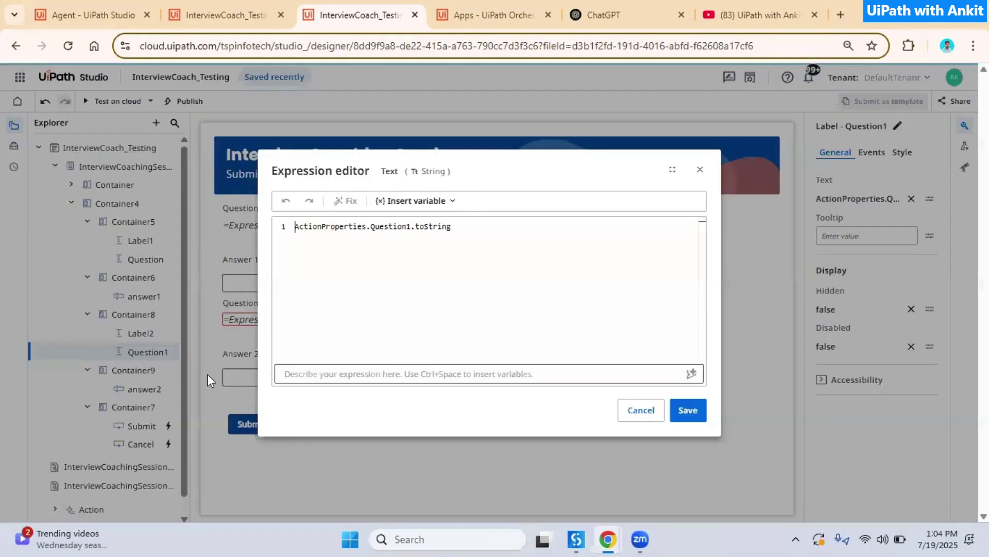
left_click(413, 227)
left_click(700, 169)
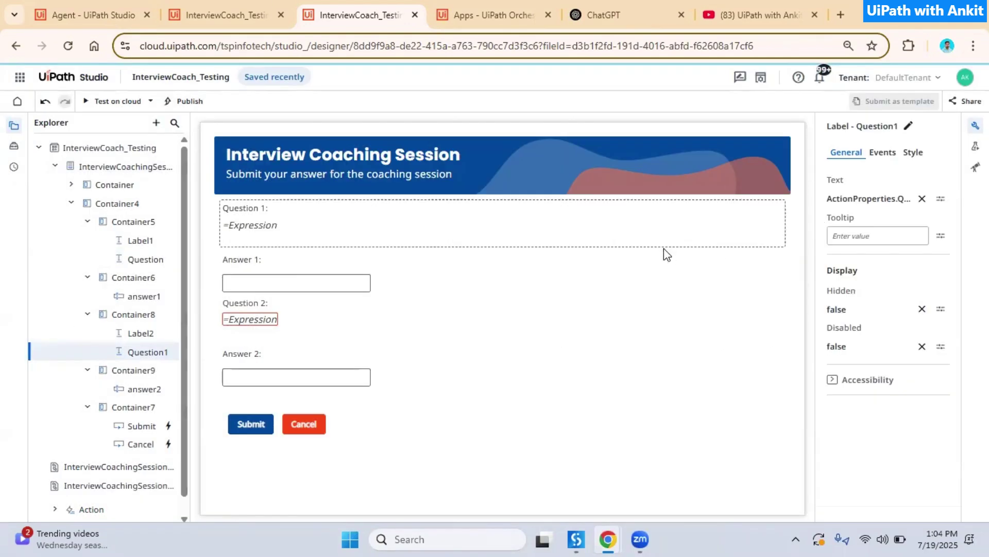
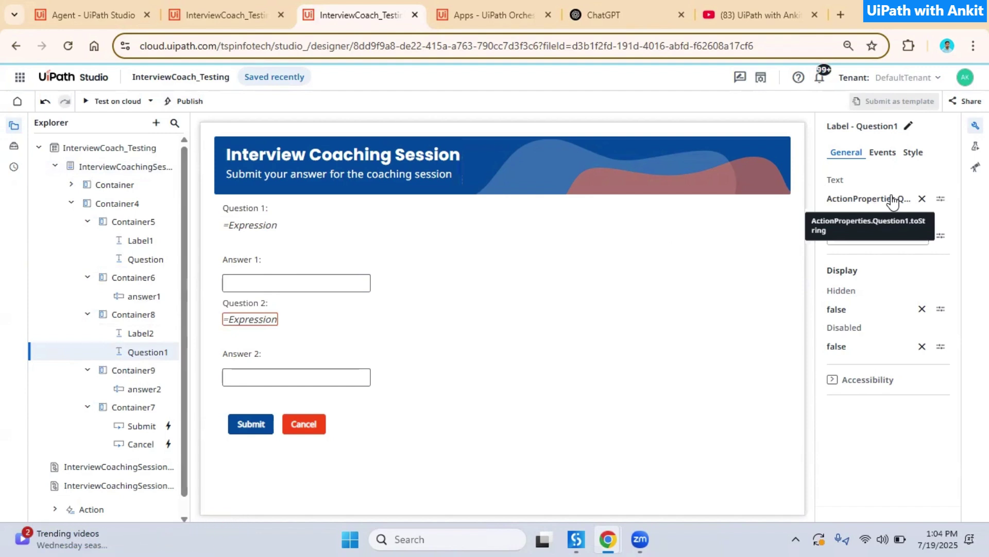
left_click(249, 226)
left_click(249, 319)
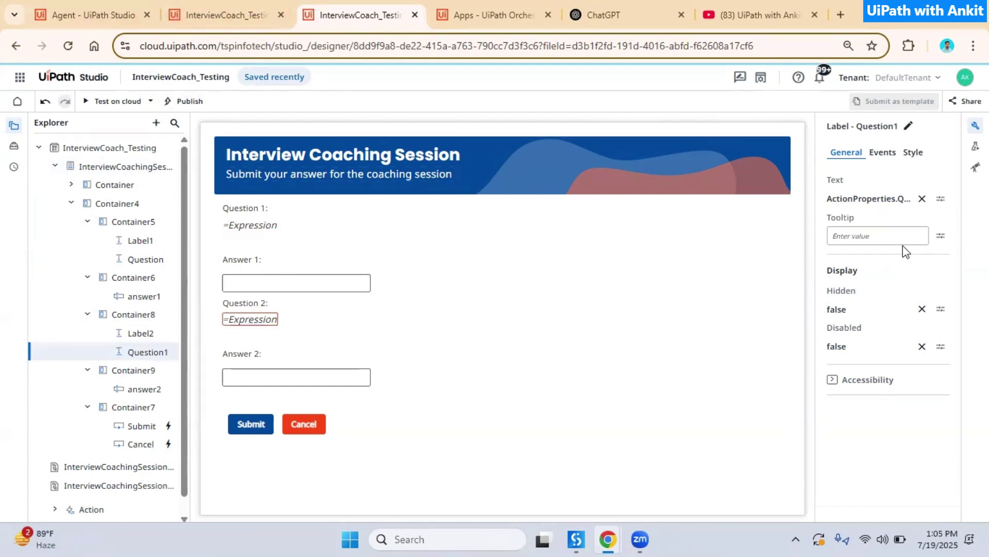
left_click(879, 201)
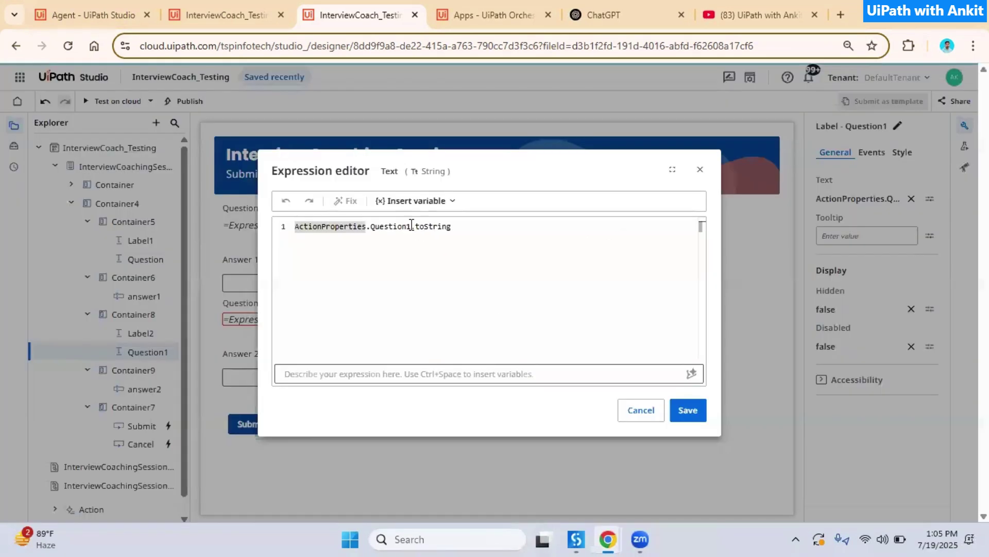
double_click(411, 226)
type("Question2")
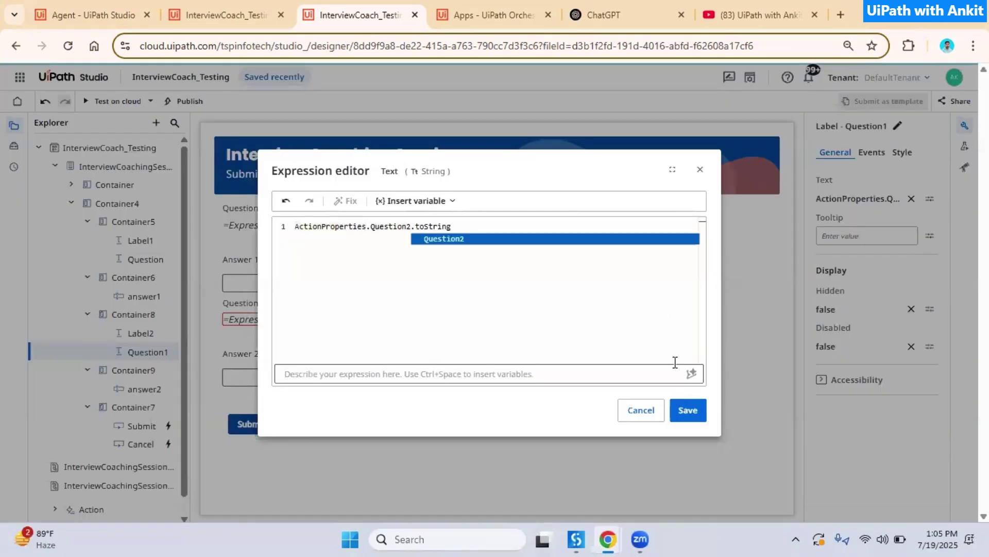
left_click(455, 237)
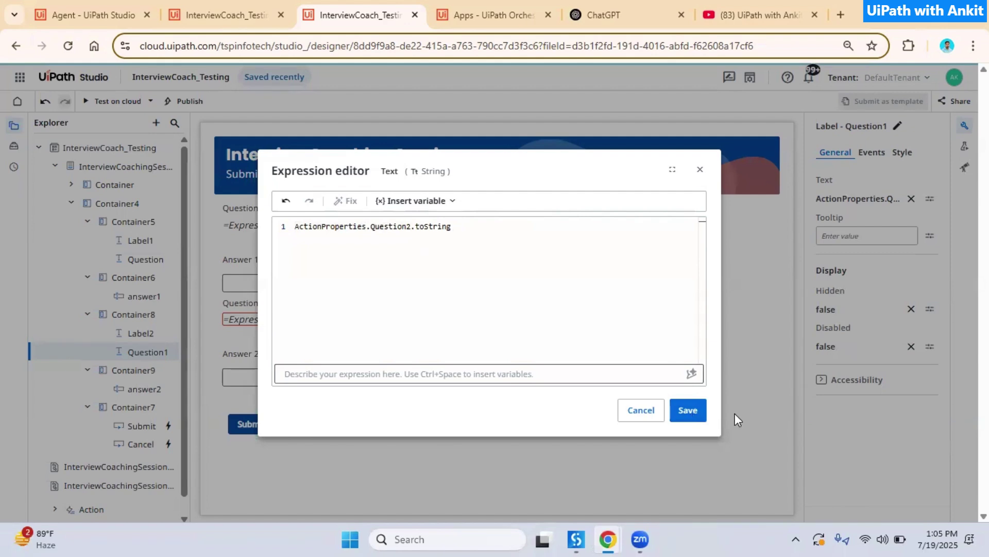
left_click(693, 411)
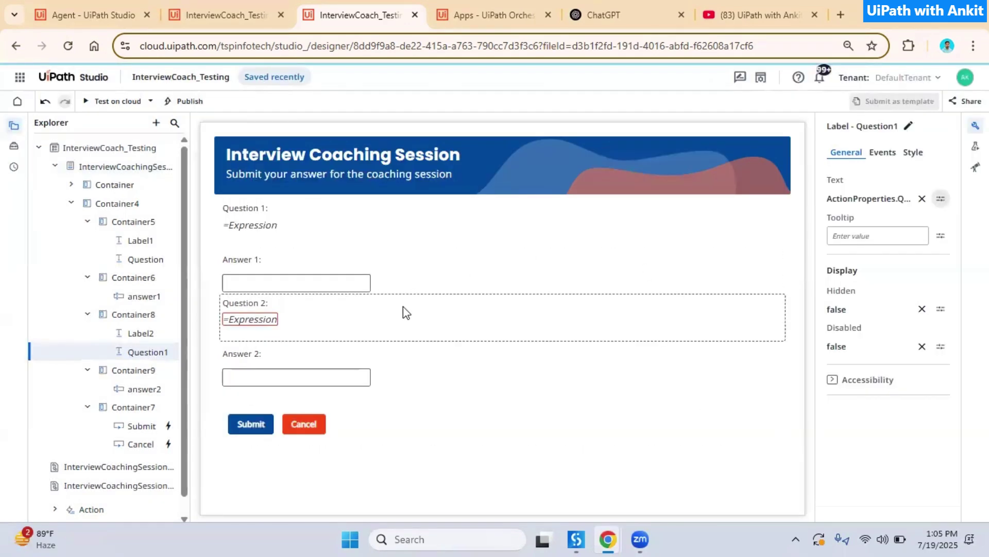
left_click(187, 7)
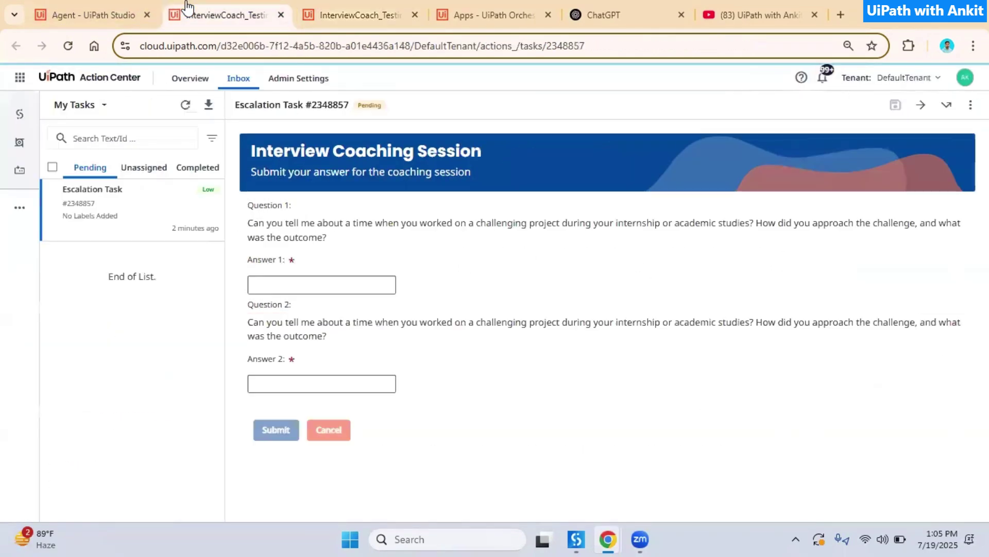
left_click(212, 210)
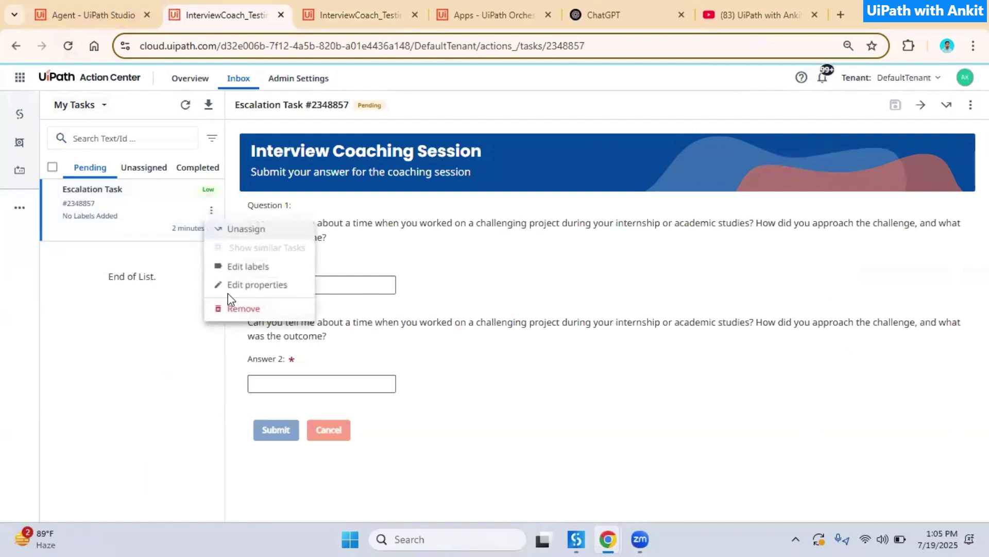
left_click(135, 367)
left_click(319, 14)
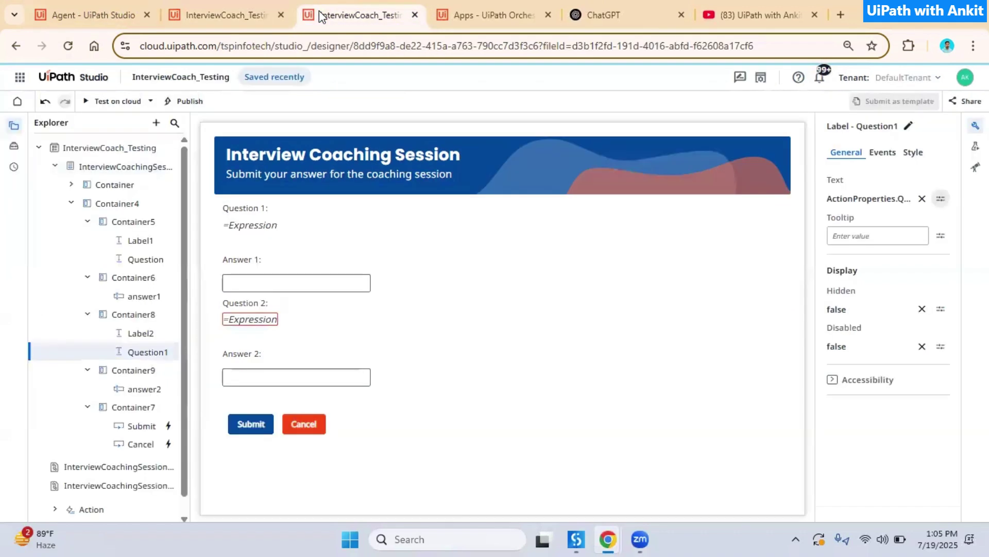
Publish InterviewCoach_Testing version 1.0.2 to the Orchestrator Tenant Processes Feed with the change log "Change question value"
left_click(183, 101)
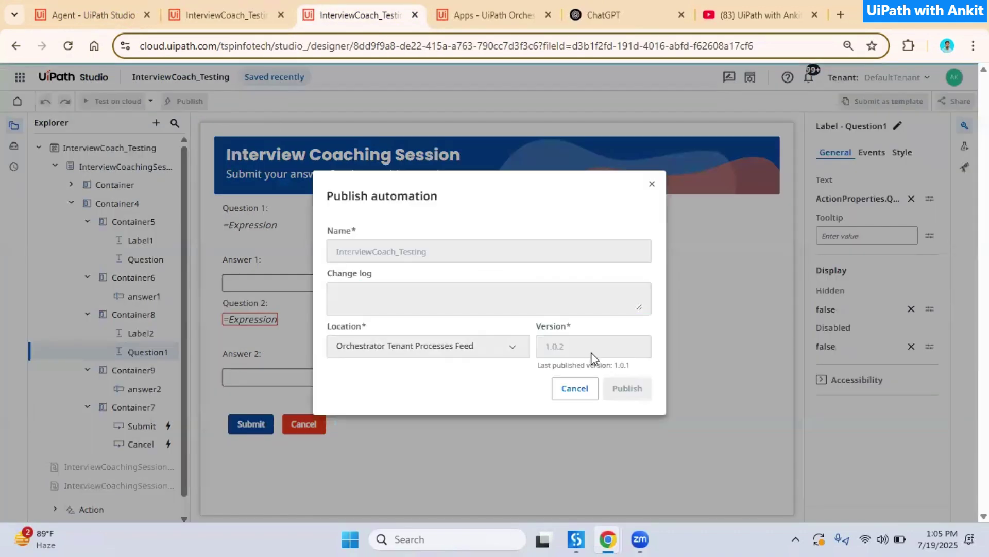
left_click(428, 306)
type("Chnage ")
type("question value")
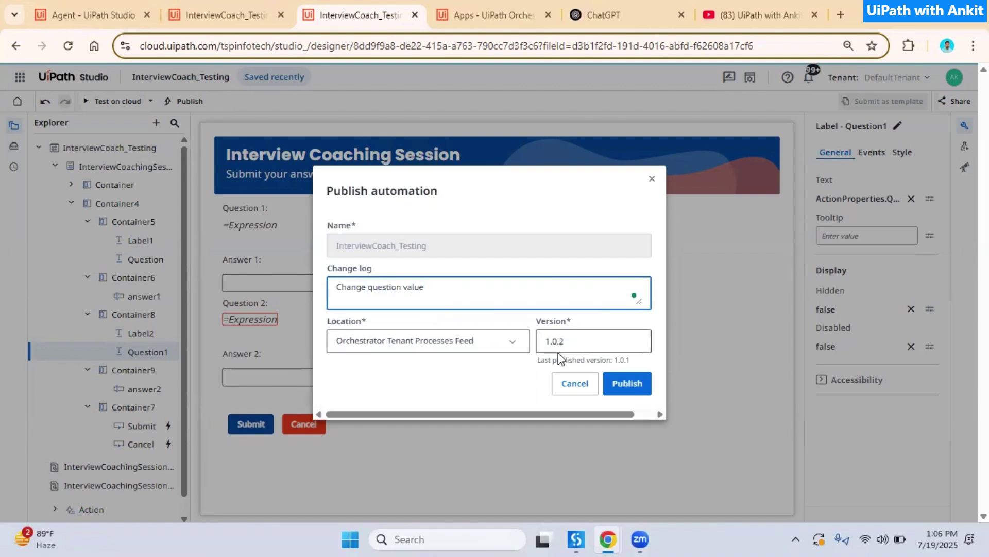
left_click(637, 386)
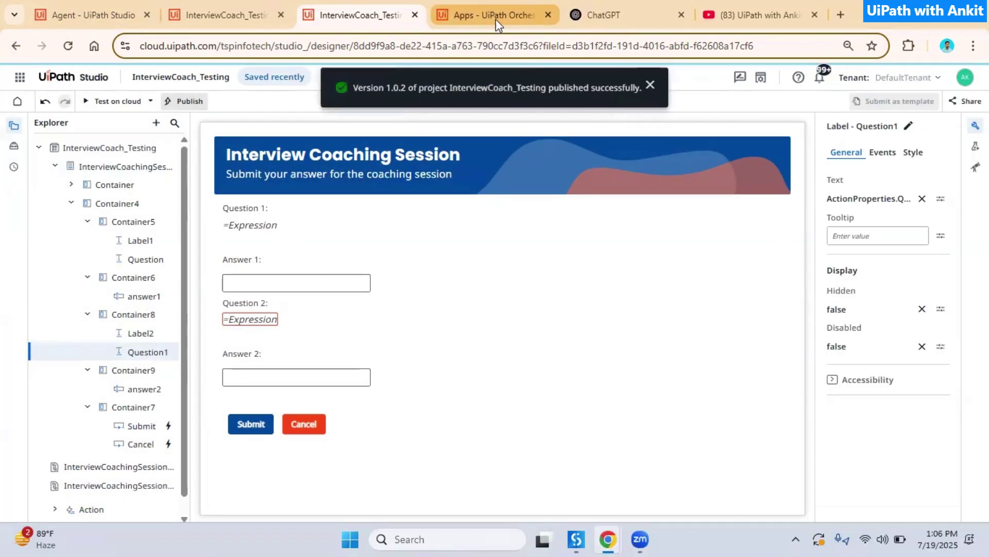
In Orchestrator, refresh the Test_Ankit apps and upgrade InterviewCoach_Testing to the latest version
left_click(496, 20)
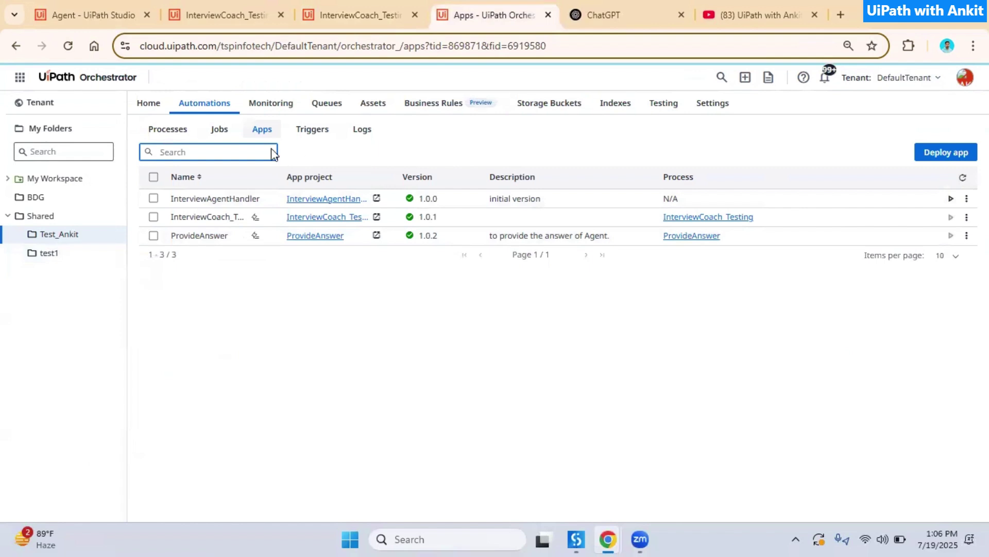
left_click(963, 177)
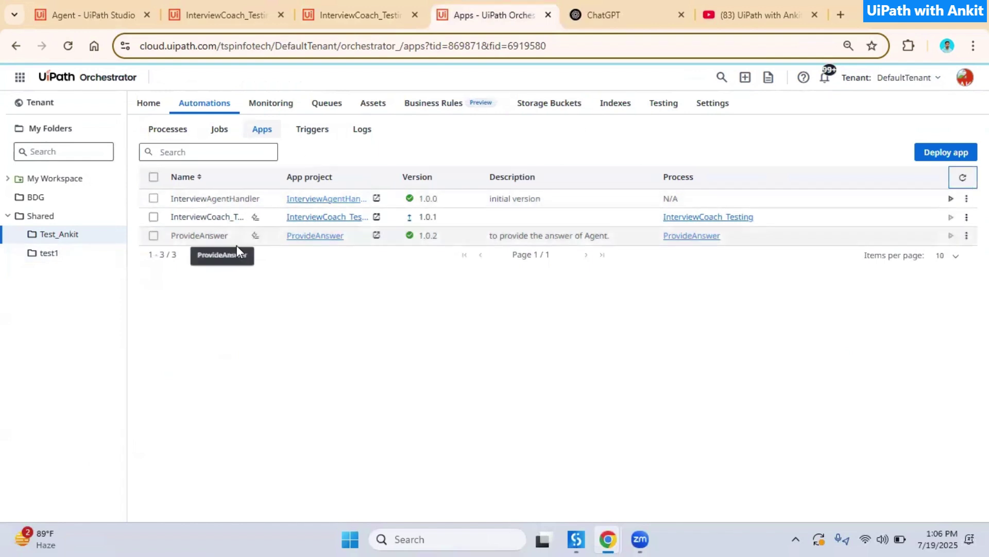
left_click(967, 217)
left_click(943, 275)
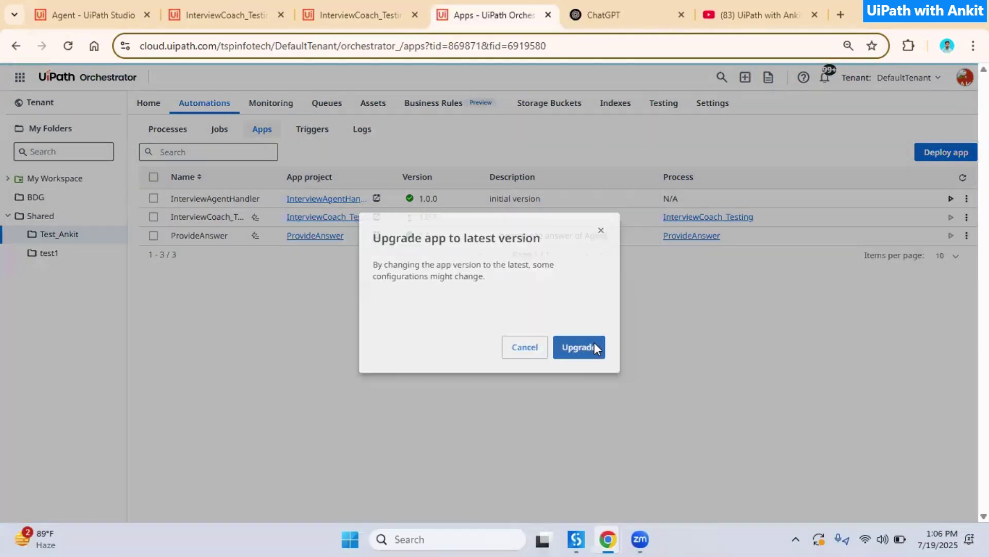
left_click(595, 342)
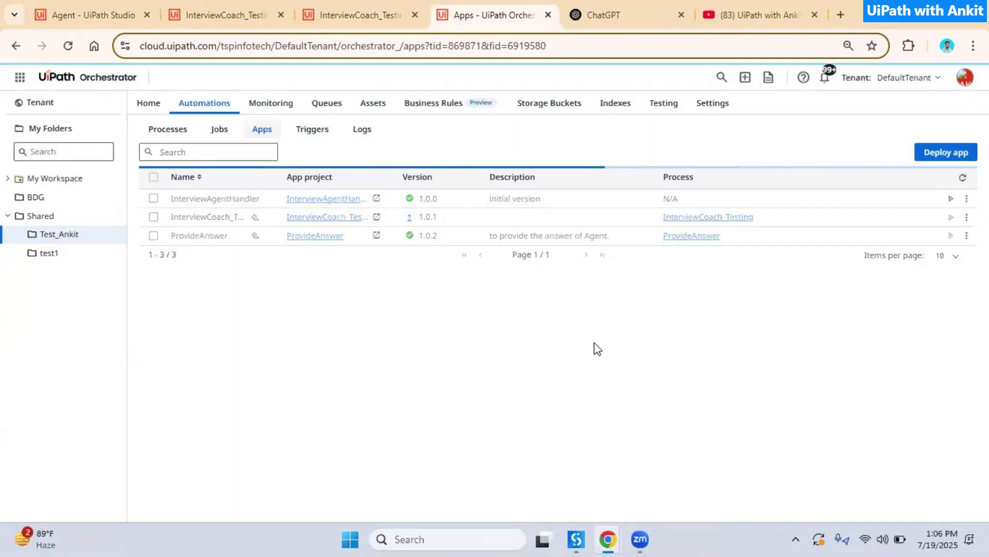
Copy Question 1 from the pending escalation task, ask ChatGPT to answer it in 2 lines, and copy the reply
left_click(74, 17)
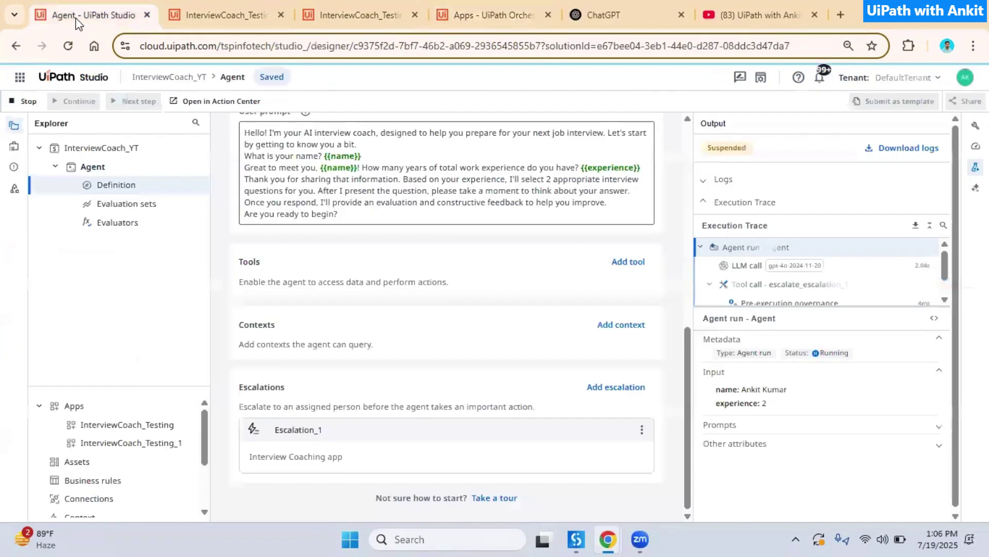
left_click(354, 17)
left_click(236, 16)
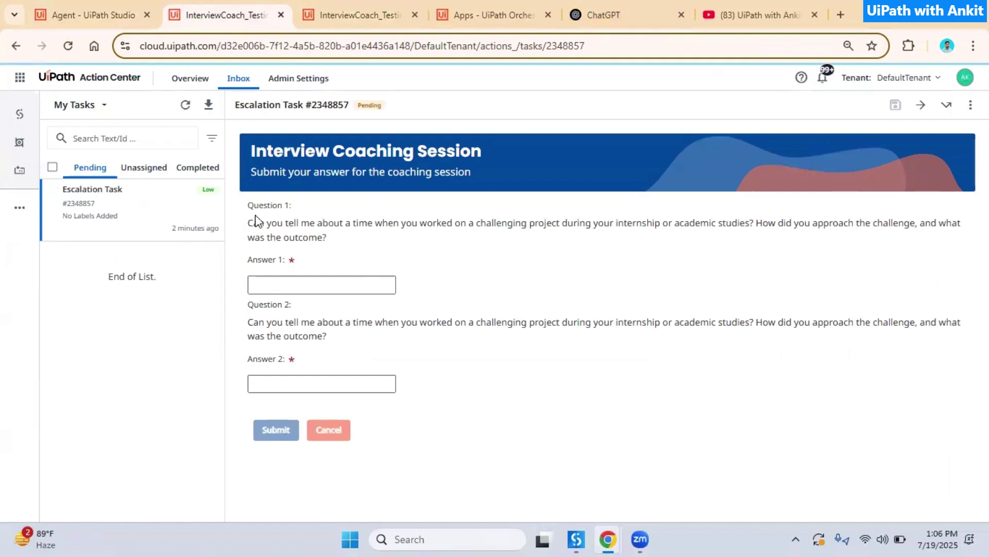
left_click_drag(250, 224, 336, 243)
key("ctrl+c")
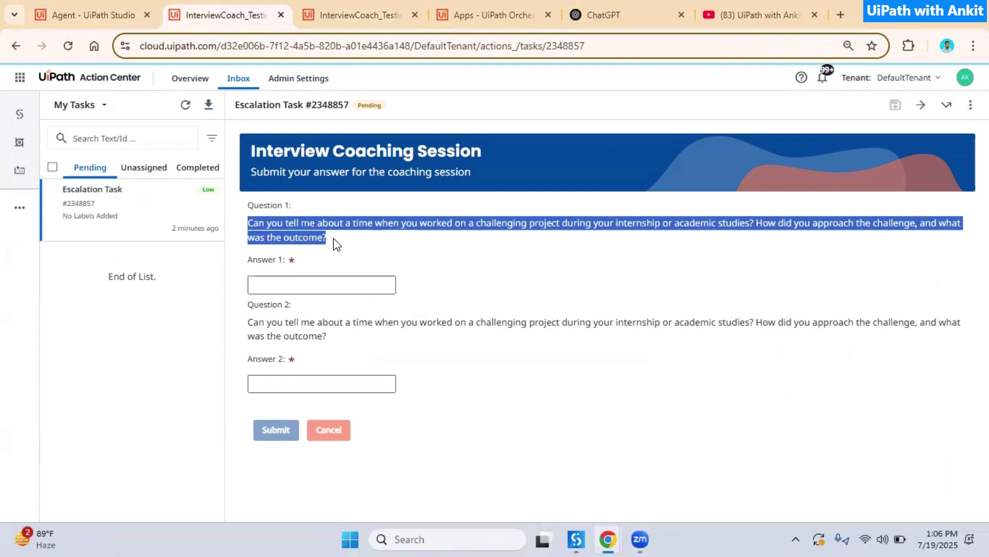
left_click(646, 10)
key("ctrl+v")
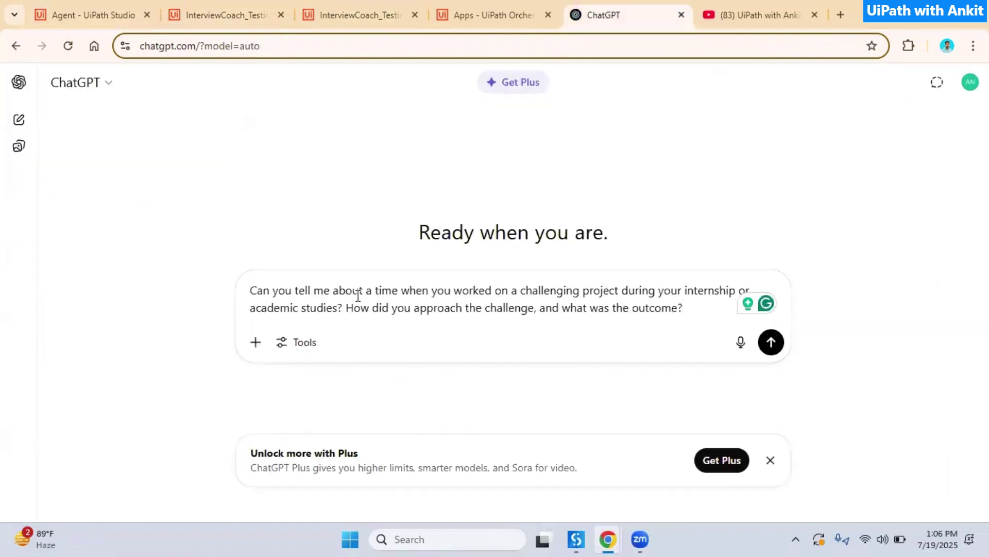
type("Give me anser in 2 line")
key("Return")
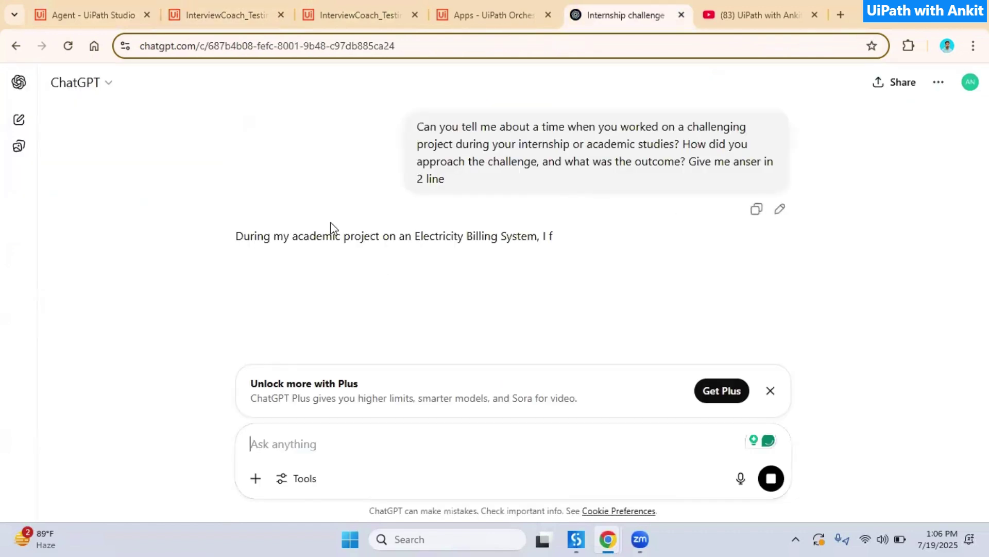
left_click(242, 307)
Fill both Answer 1 and Answer 2 of the pending escalation task in Action Center with the copied ChatGPT reply
left_click(93, 4)
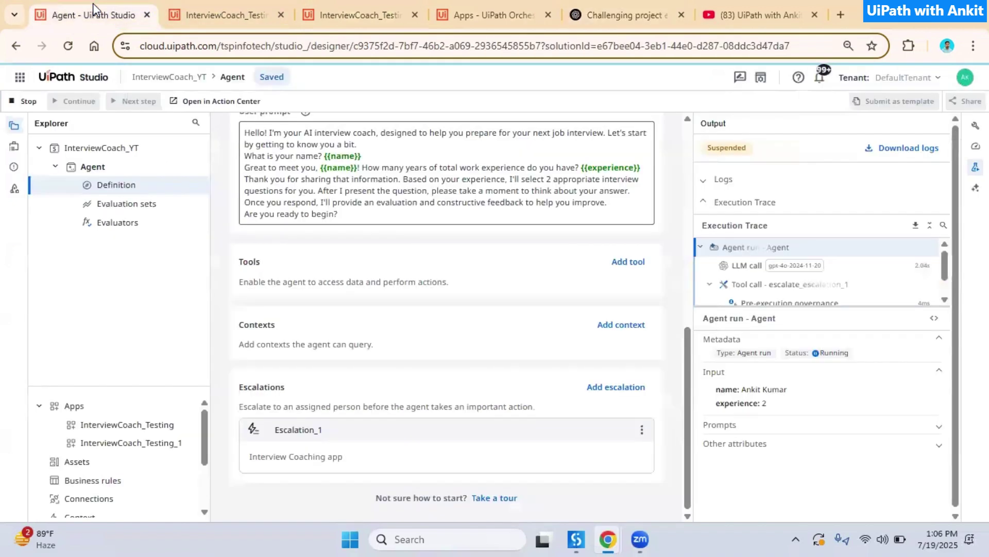
left_click(211, 13)
left_click(310, 282)
left_click(311, 282)
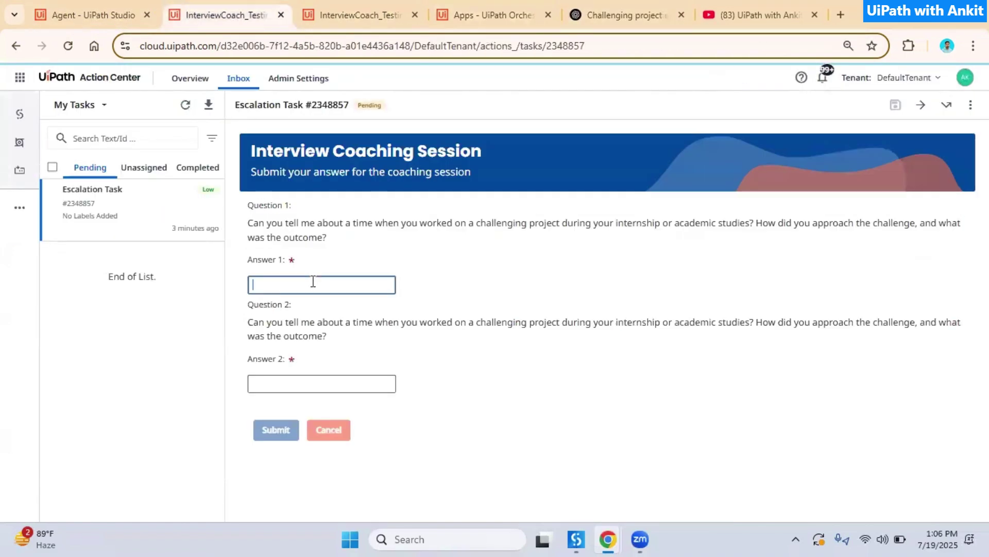
key("ctrl+v")
left_click(312, 378)
key("ctrl+v")
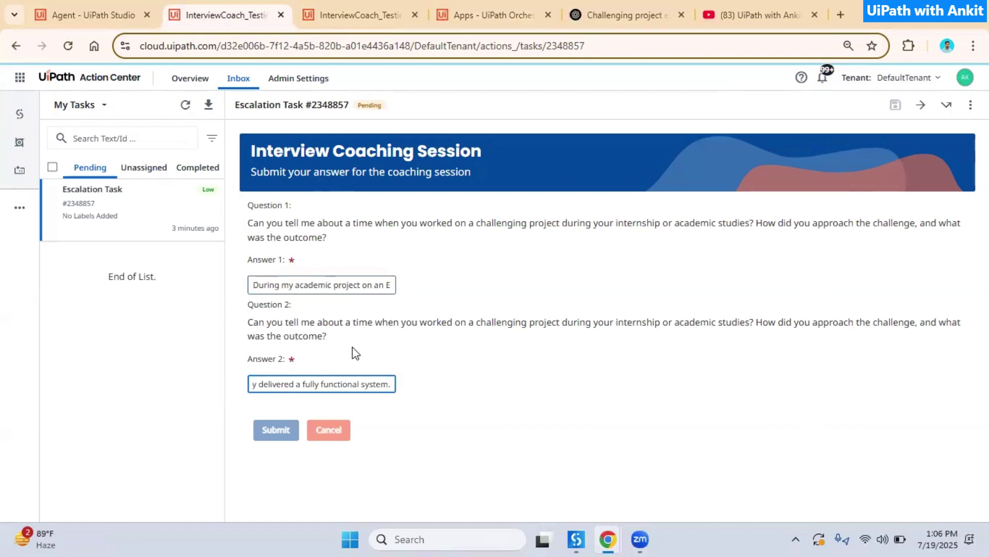
Compare the agent's output properties with Question 2 and Answer 2 of the pending escalation task
left_click(73, 12)
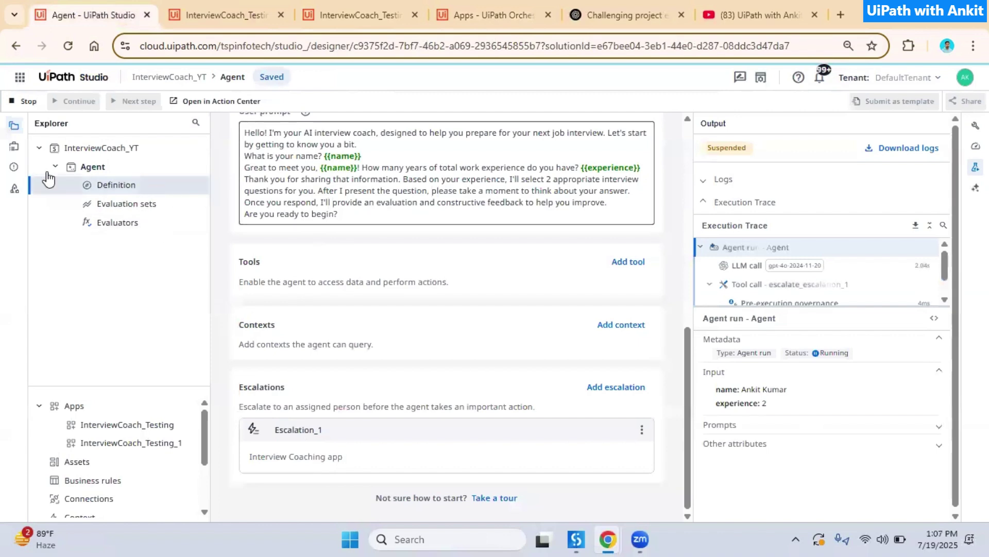
left_click(14, 146)
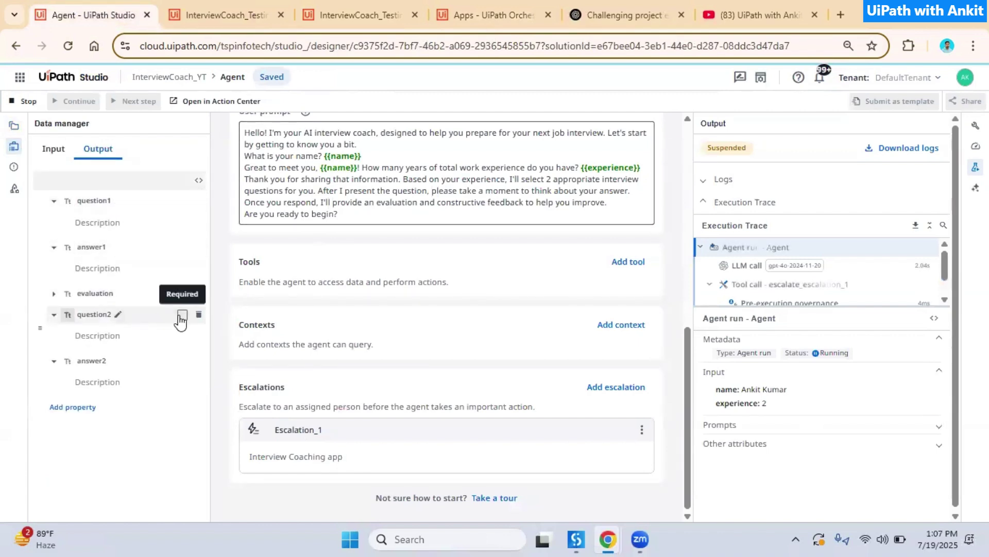
left_click(345, 1)
left_click(222, 14)
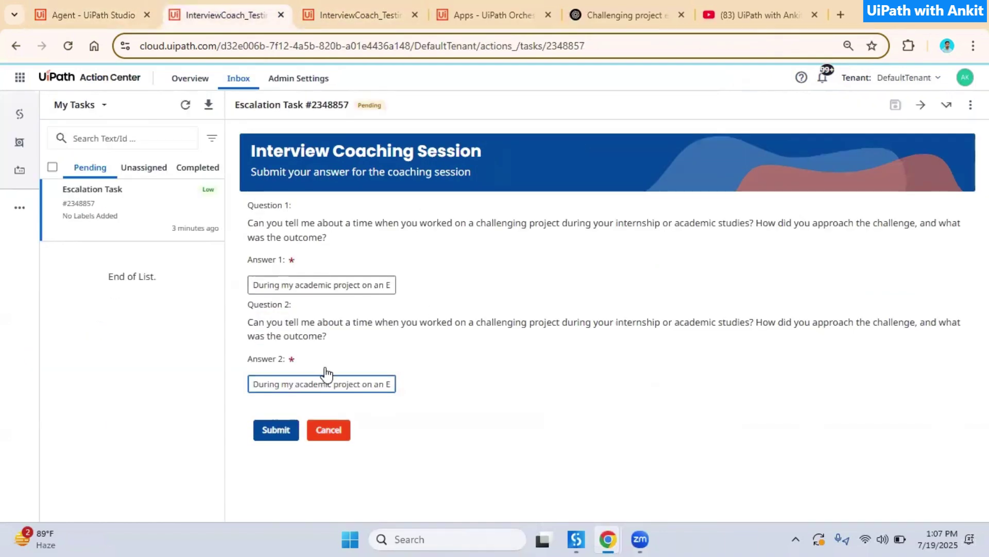
left_click_drag(327, 336, 315, 309)
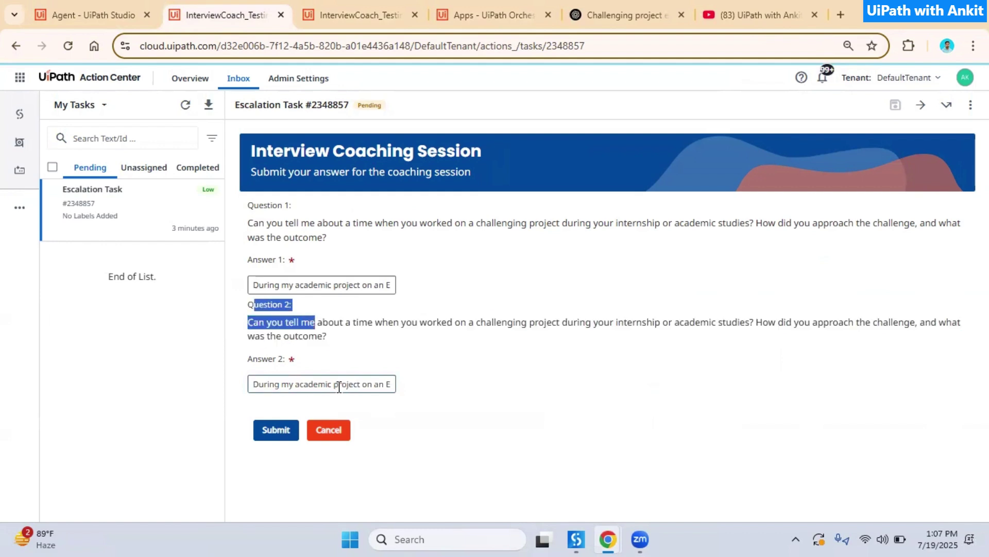
left_click_drag(338, 386, 243, 393)
left_click(85, 14)
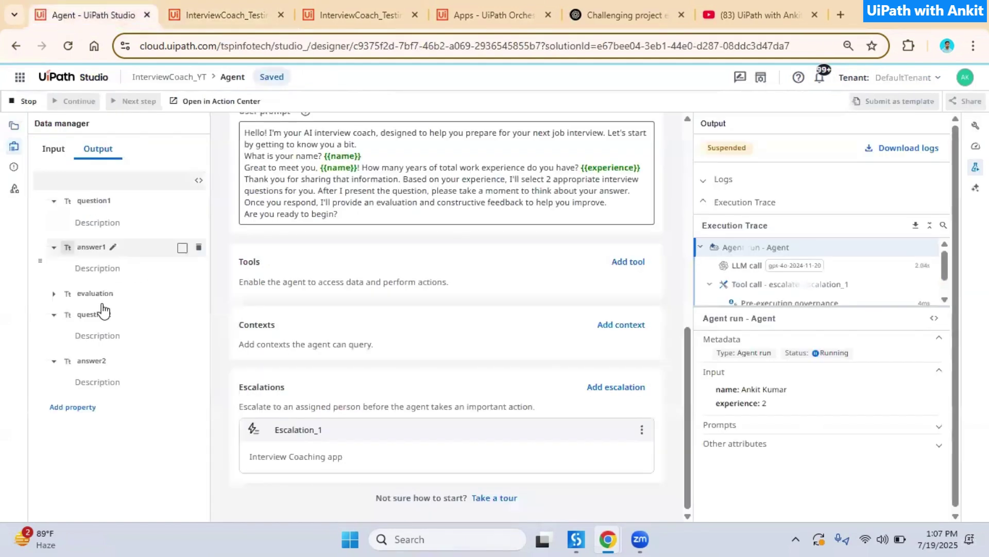
Review both questions and Answer 2 of the pending escalation task, submit it, and mark it complete
left_click(287, 3)
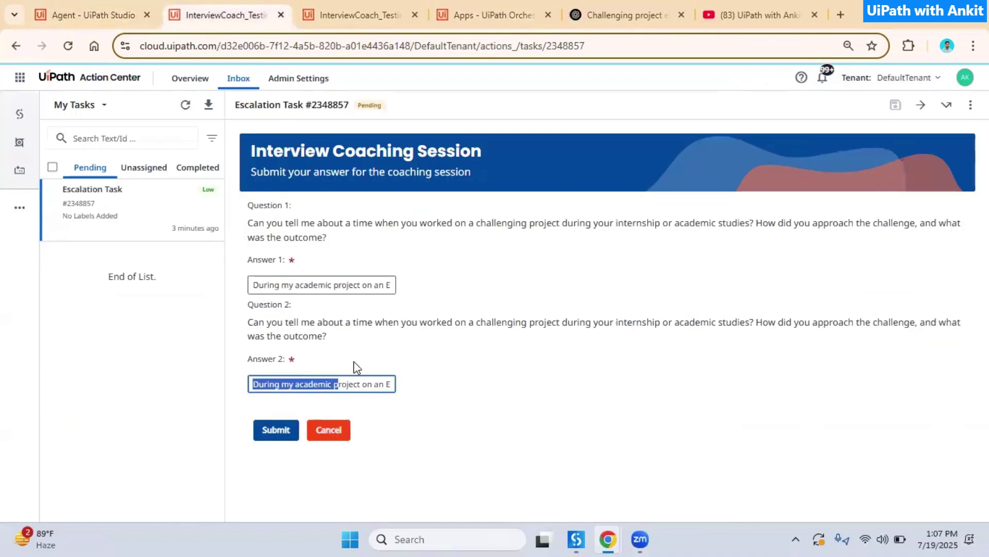
left_click_drag(352, 337, 270, 322)
left_click_drag(336, 239, 253, 222)
left_click_drag(261, 387, 397, 376)
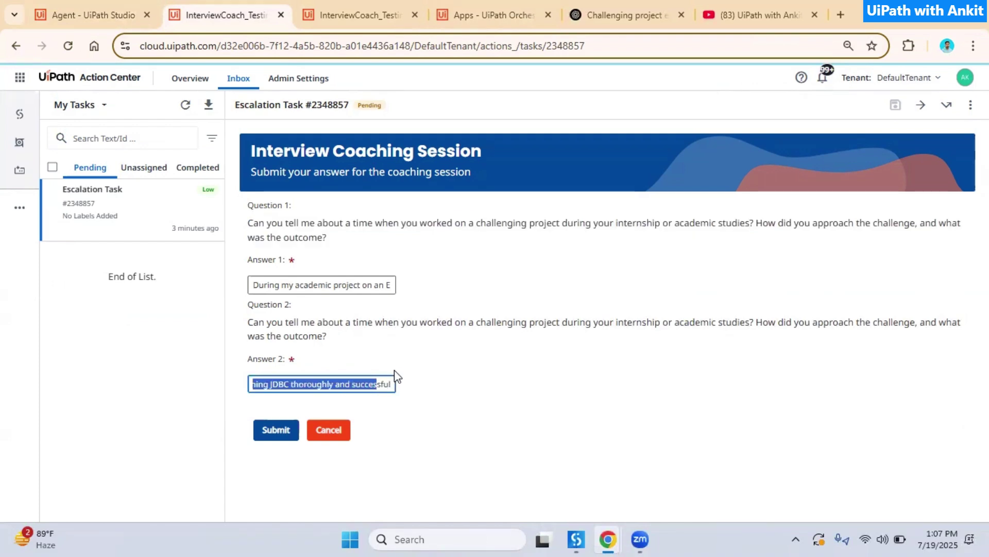
left_click(276, 432)
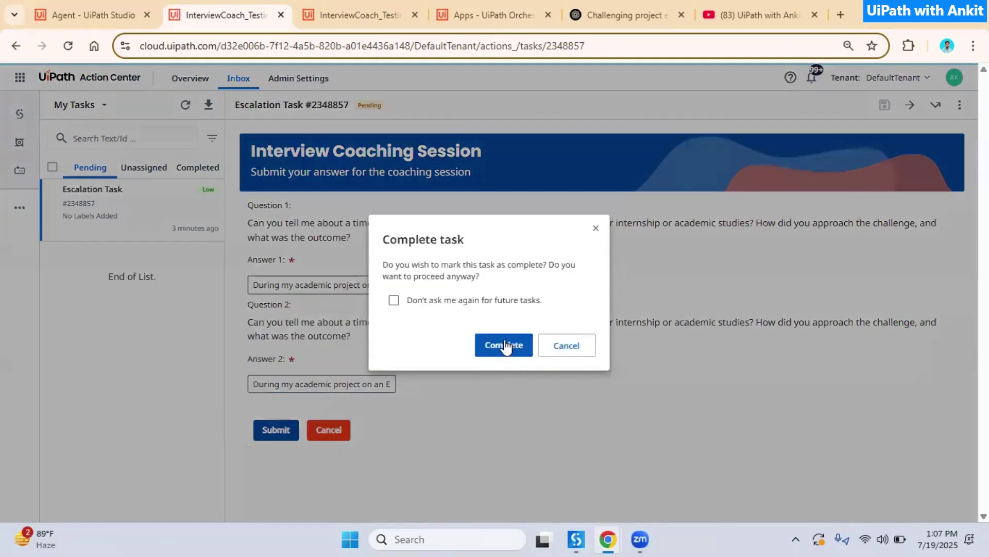
left_click(504, 345)
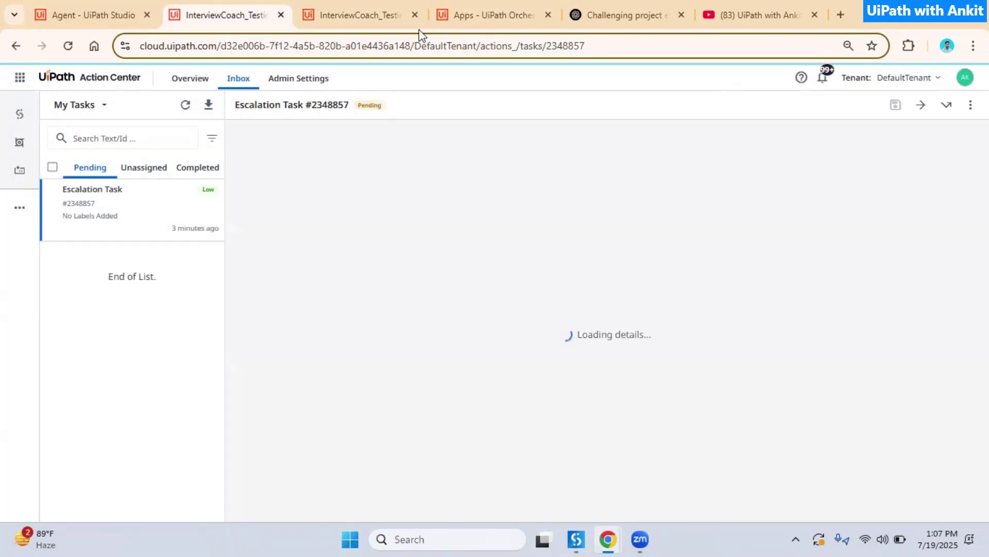
Examine the error details of the agent's cloud test run and the deployed InterviewCoach_Testing version in Orchestrator
left_click(110, 5)
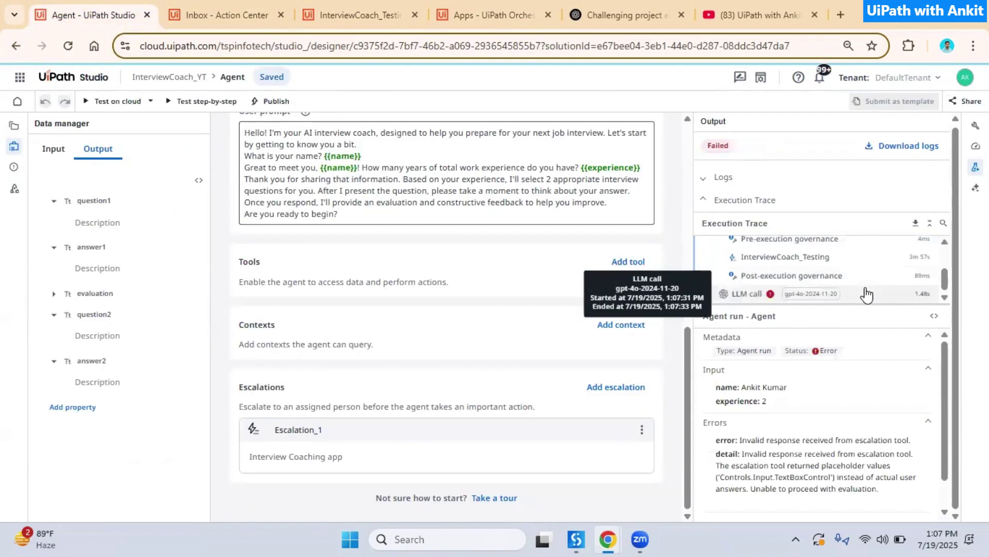
scroll(833, 428, "down", 1)
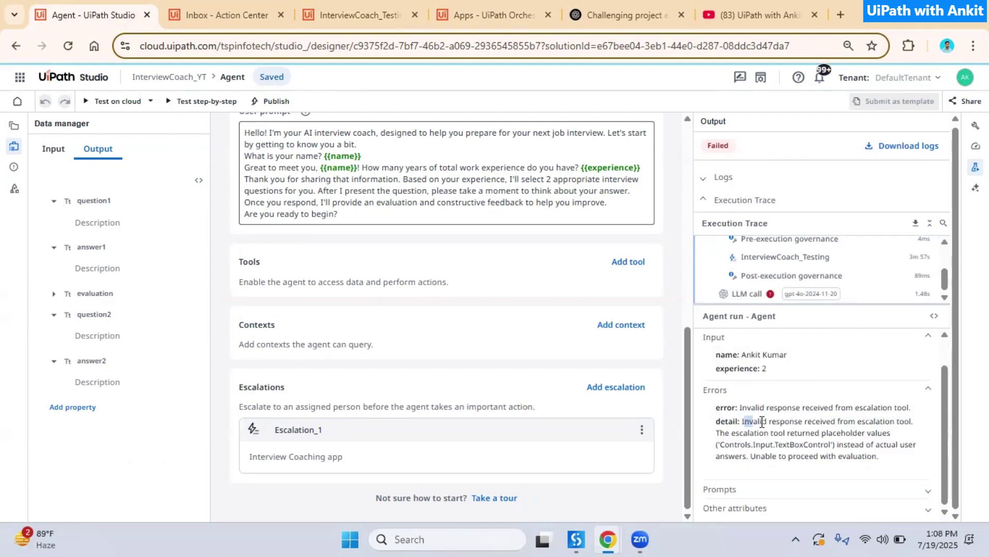
left_click_drag(761, 422, 898, 423)
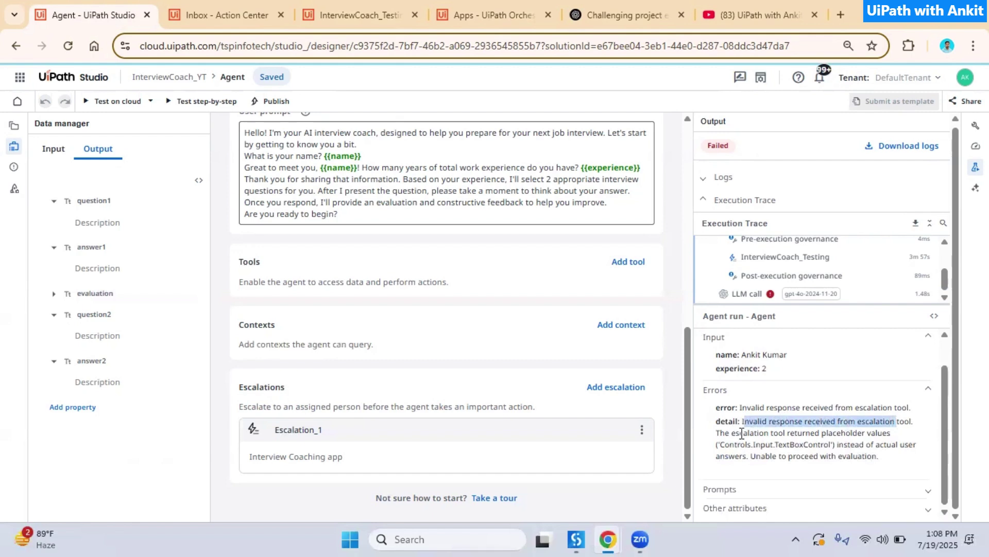
left_click_drag(795, 432, 897, 437)
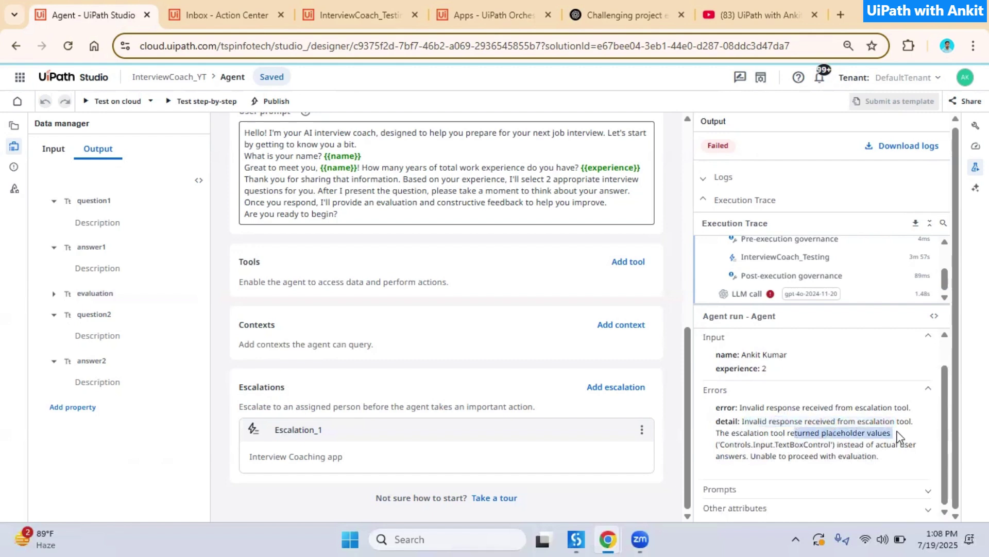
left_click_drag(760, 442, 877, 453)
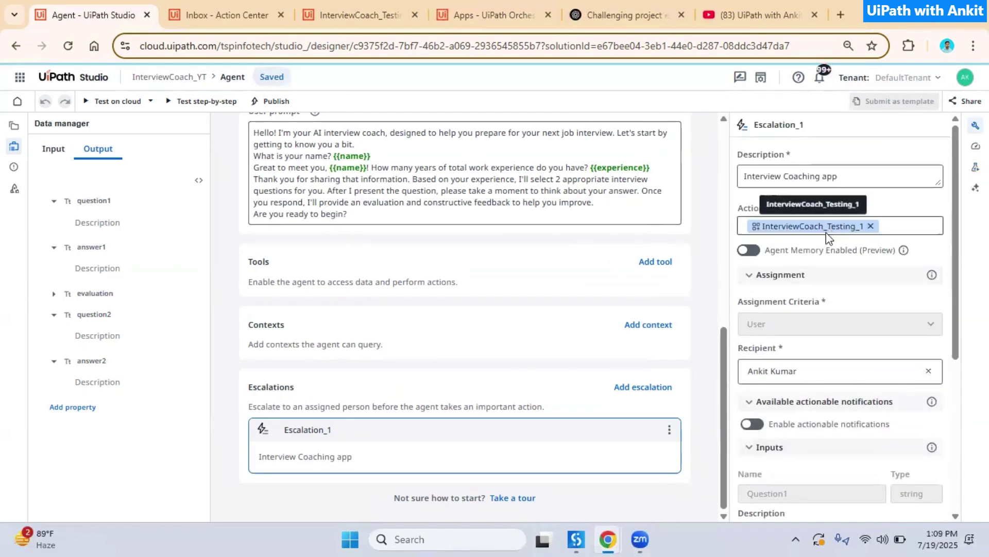
left_click(461, 5)
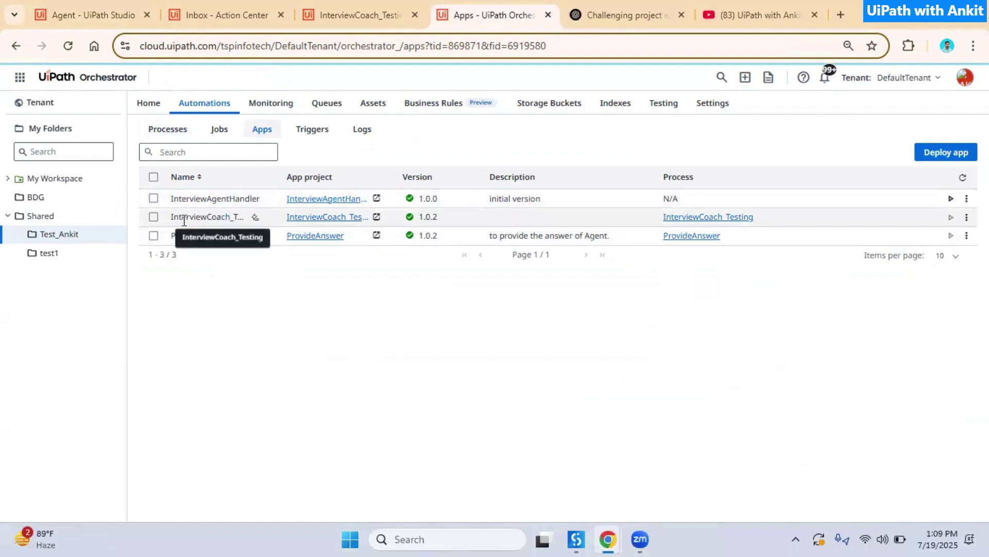
left_click(117, 2)
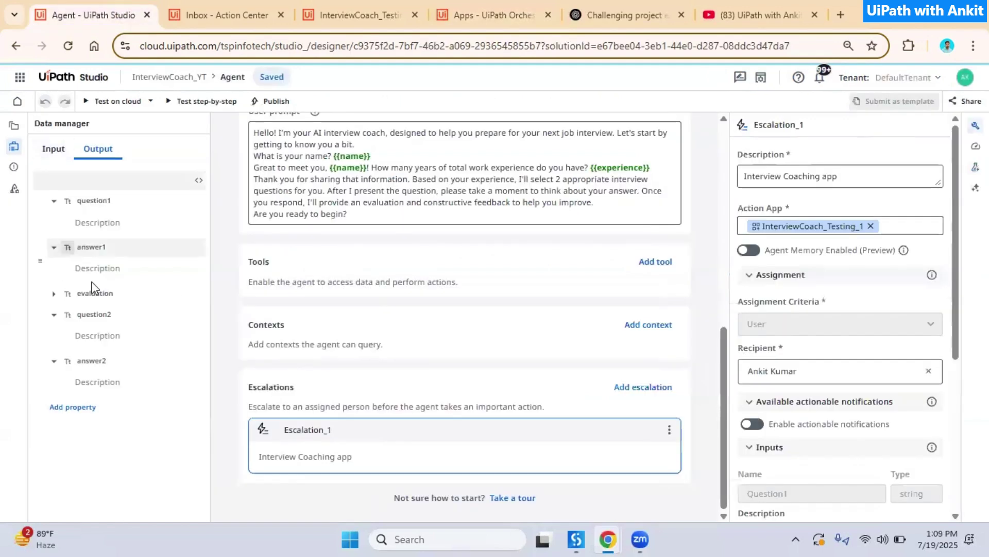
Replace Escalation_1's action app with the deployed InterviewCoach_Testing app from the shared folder
left_click(12, 128)
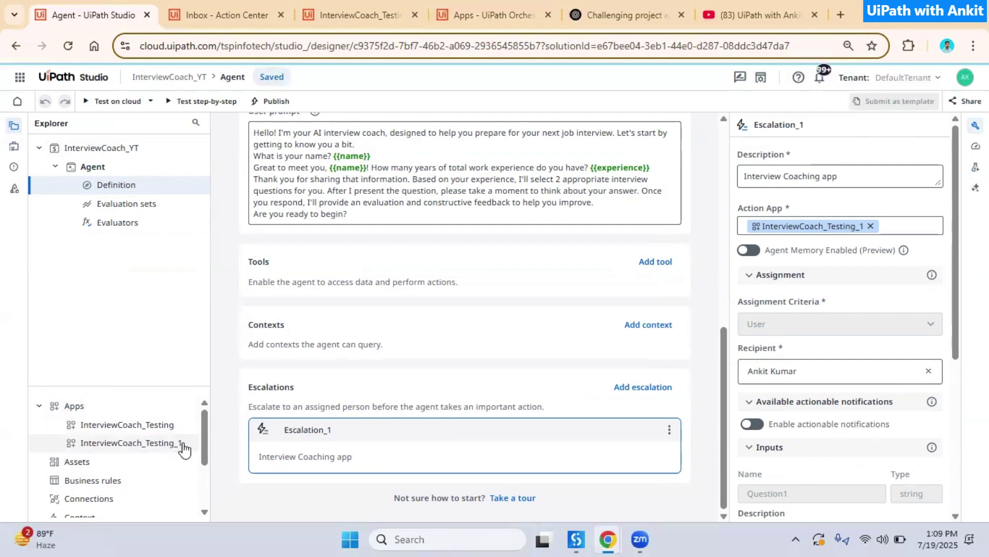
left_click(871, 227)
left_click(819, 230)
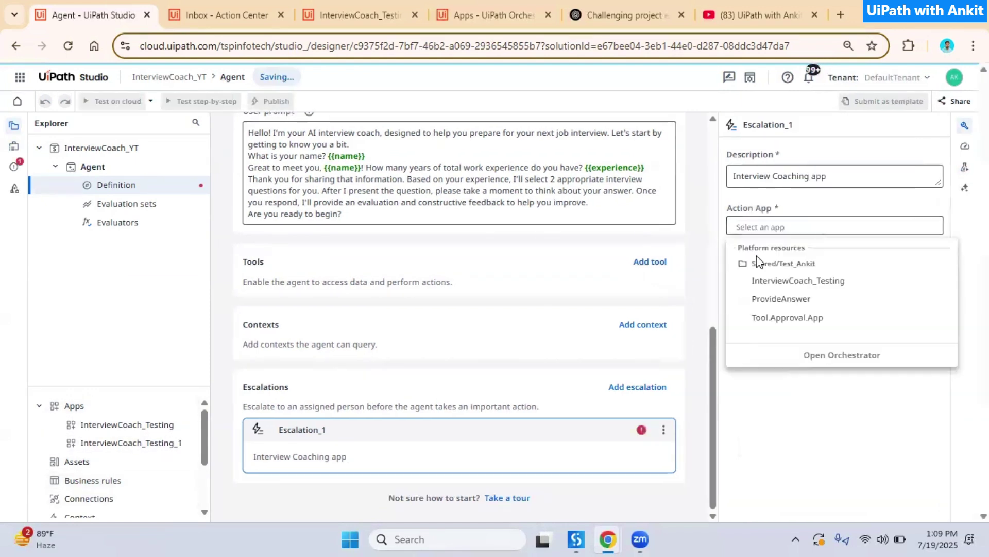
left_click(821, 283)
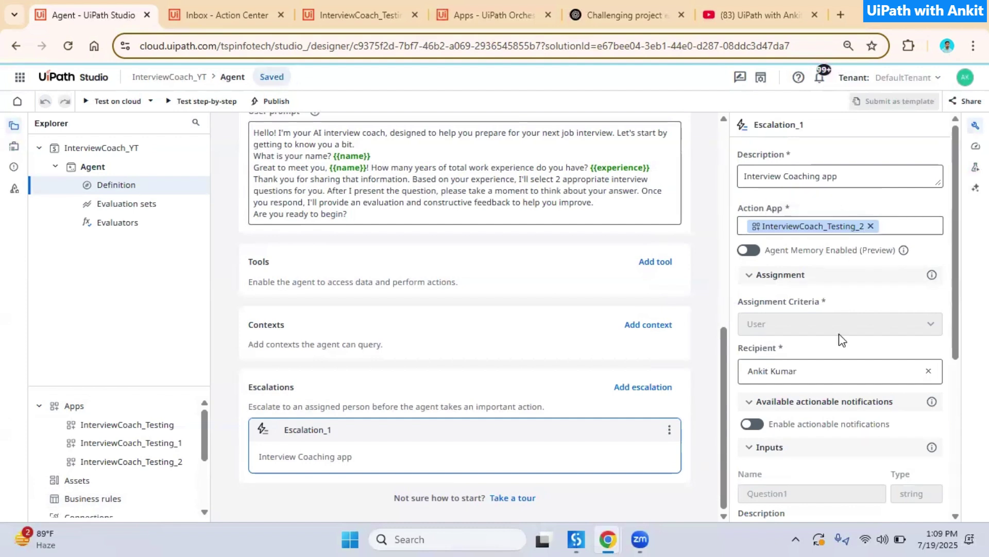
Clear Escalation_1's action app and remove InterviewCoach_Testing and InterviewCoach_Testing_1 from the solution's app resources
left_click(870, 225)
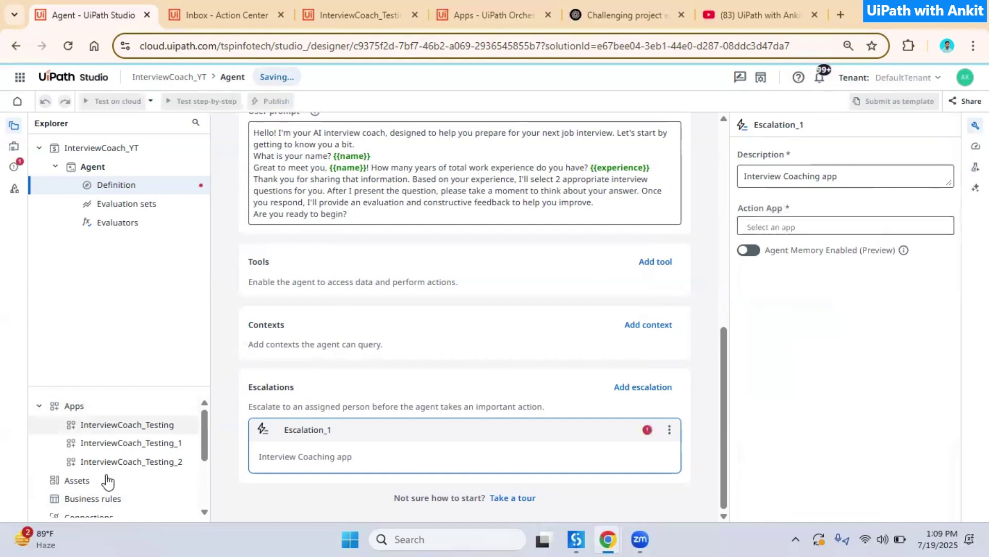
right_click(150, 423)
left_click(190, 436)
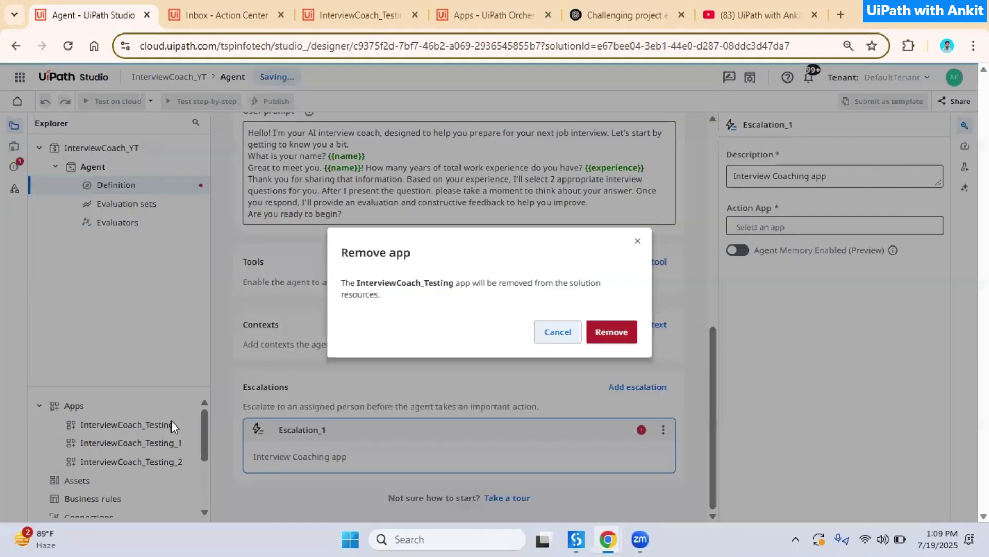
left_click(606, 340)
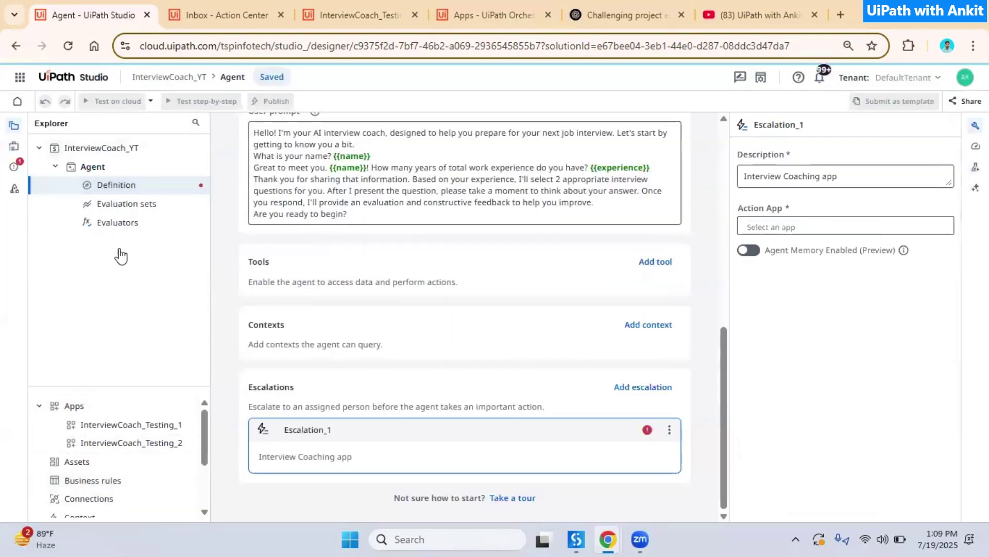
right_click(138, 427)
left_click(227, 440)
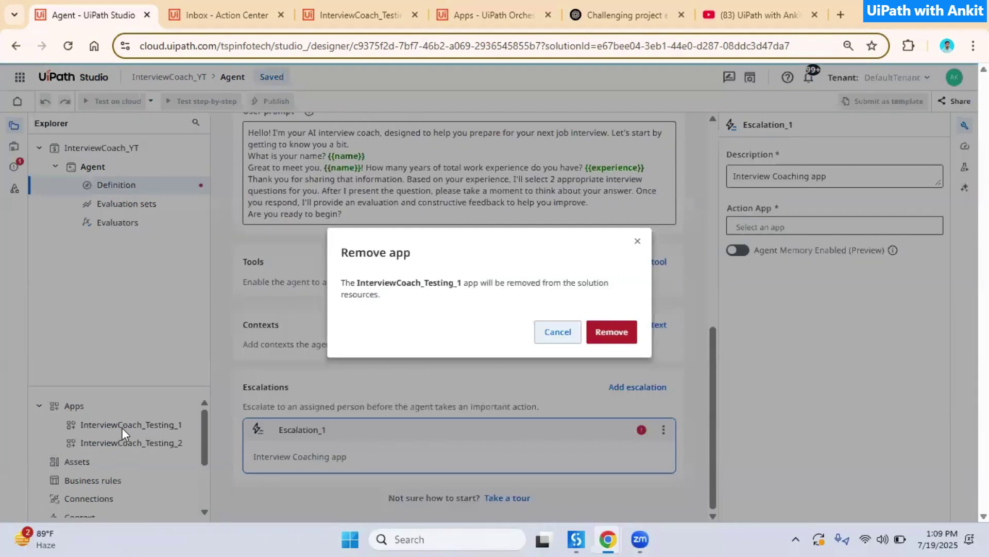
Remove the InterviewCoach_Testing_1 and InterviewCoach_Testing_2 apps from the solution resources
left_click(633, 333)
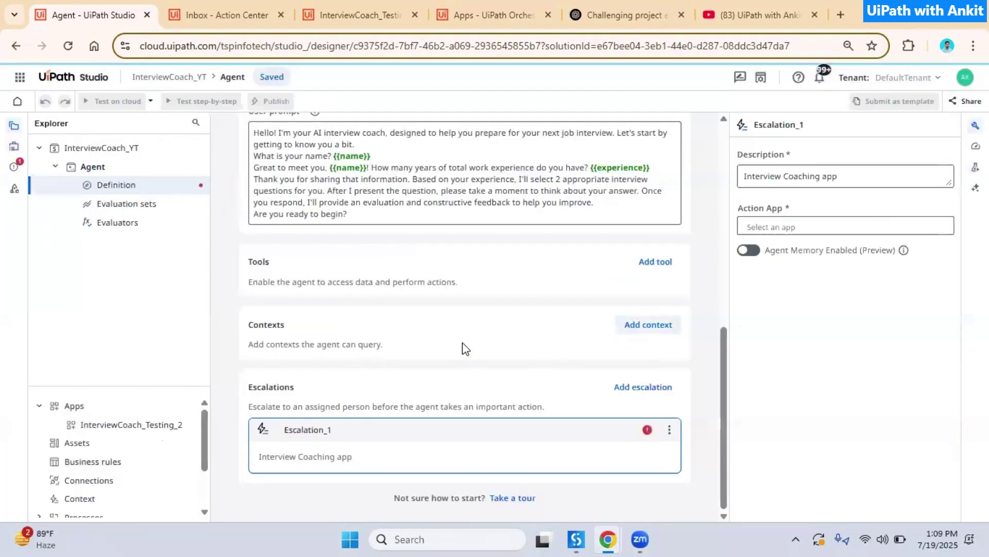
right_click(152, 429)
left_click(225, 441)
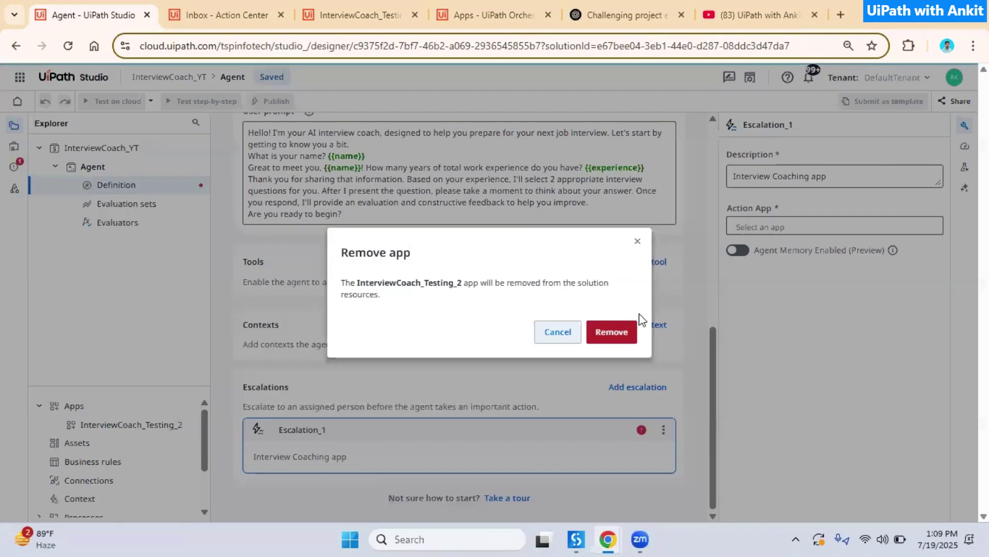
left_click(630, 332)
Assign InterviewCoach_Testing as the action app of Escalation_1 and review its recipient, inputs and outcome settings
left_click(822, 228)
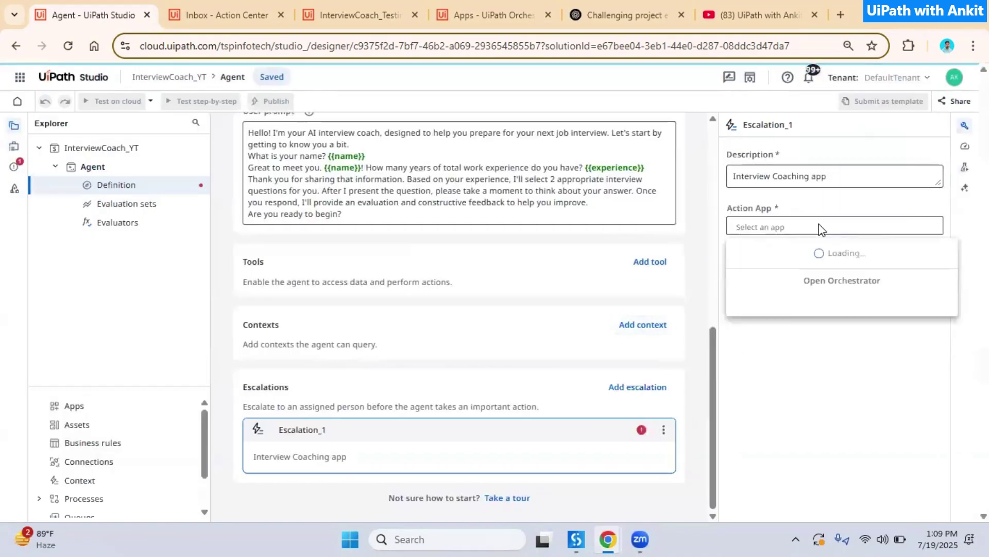
left_click(805, 283)
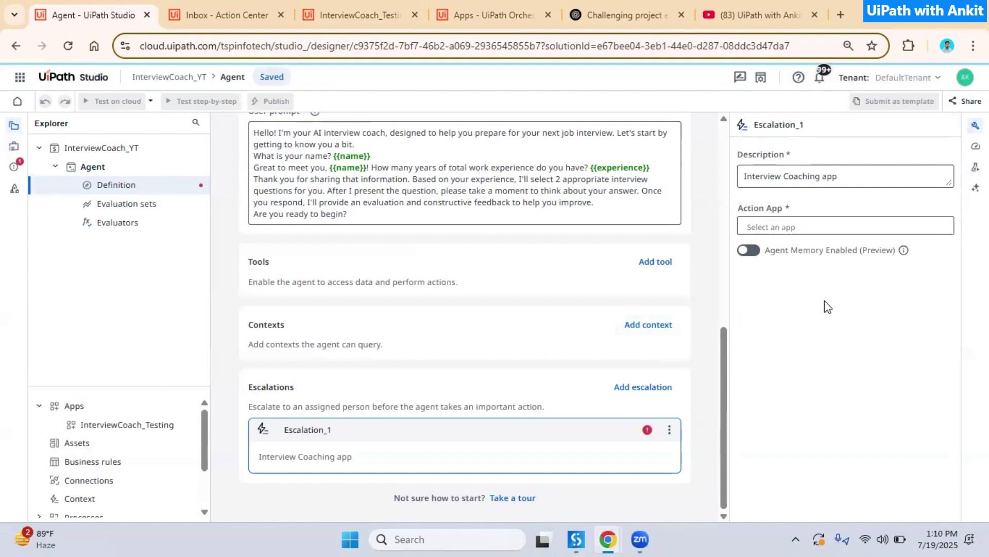
scroll(792, 412, "down", 5)
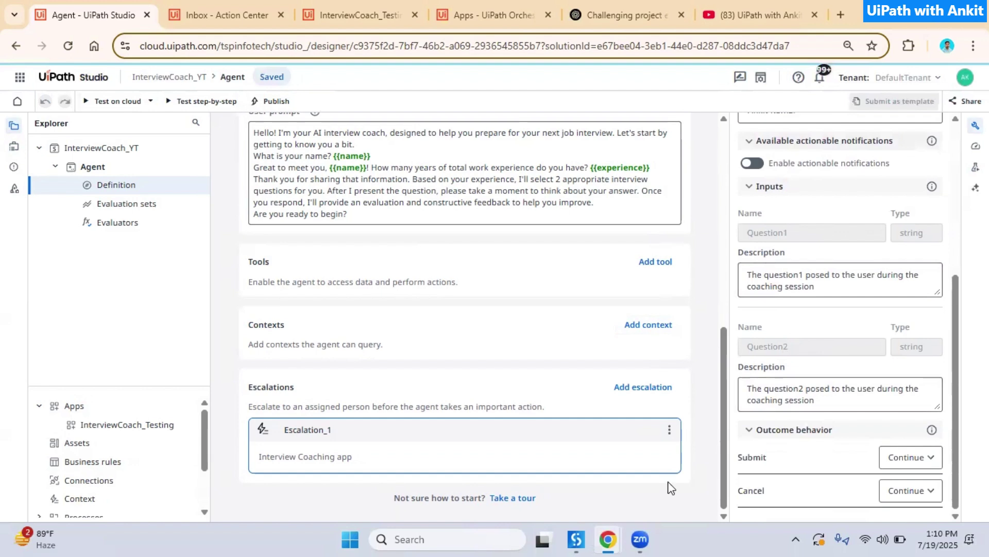
left_click_drag(789, 392, 879, 383)
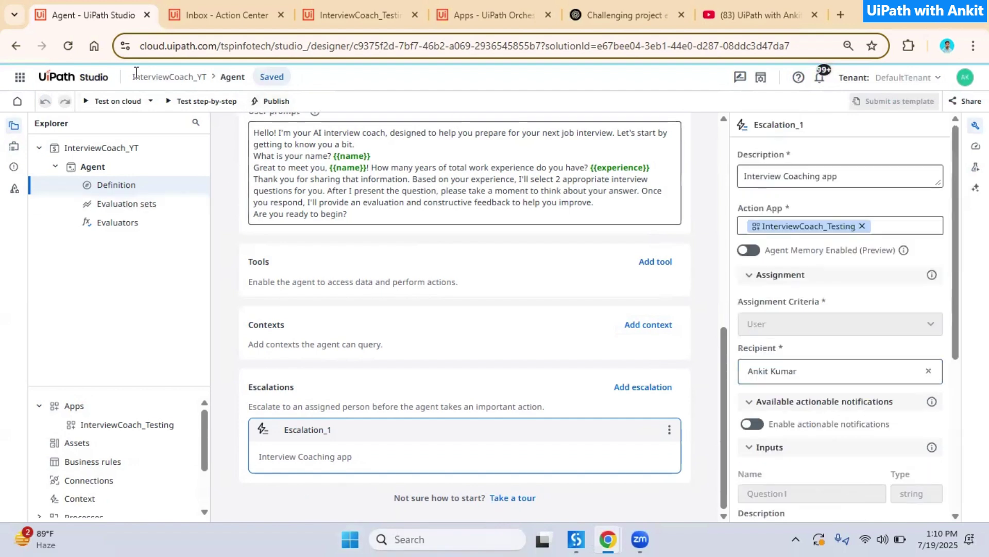
Test the agent on cloud using the InterviewCoach_Testing app and the existing name and experience arguments, reviewing the system prompt during the run
left_click(111, 101)
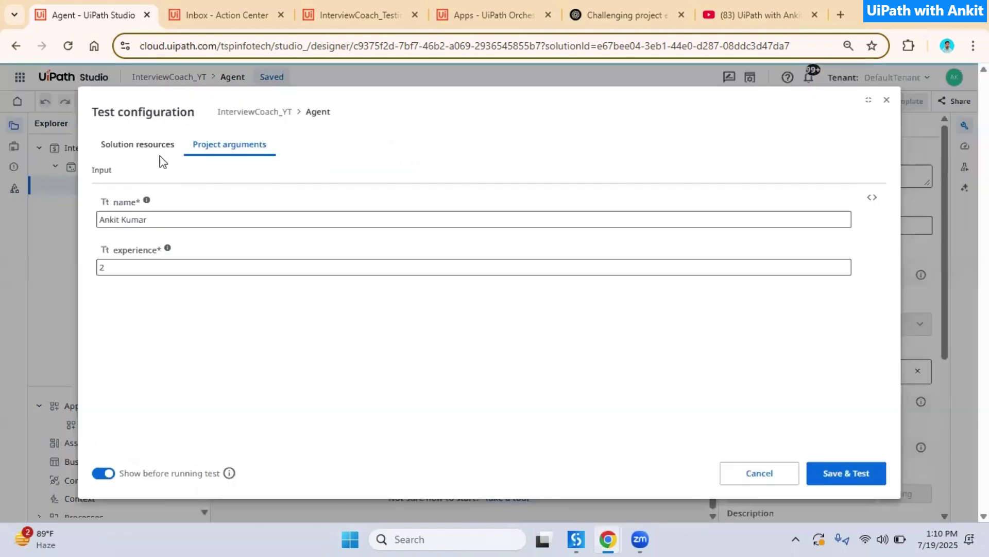
left_click(158, 152)
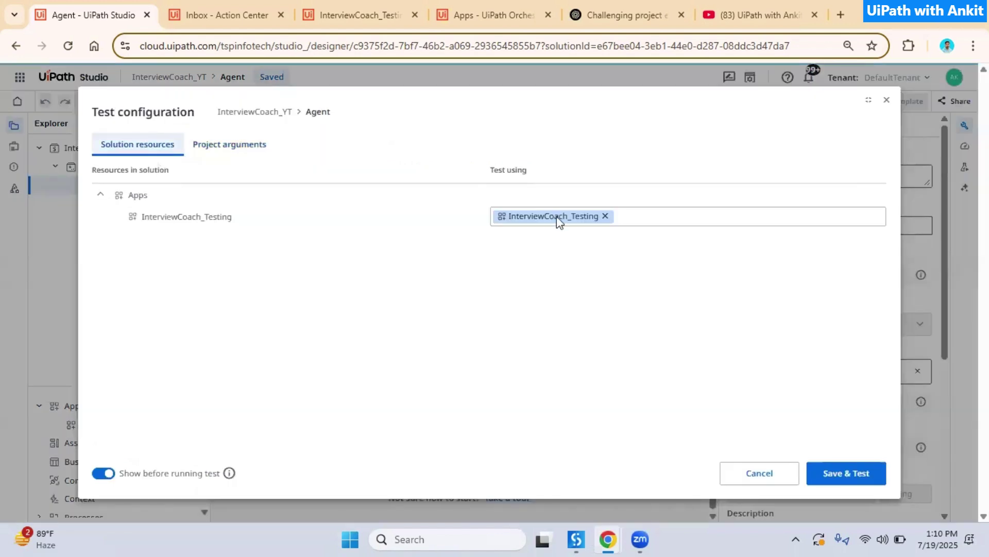
left_click(236, 149)
left_click(832, 470)
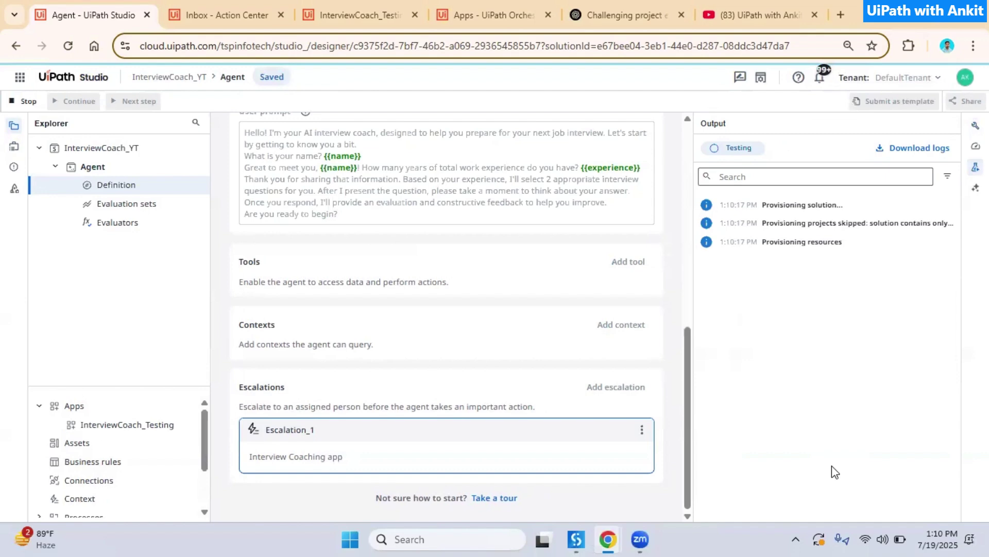
scroll(391, 210, "up", 3)
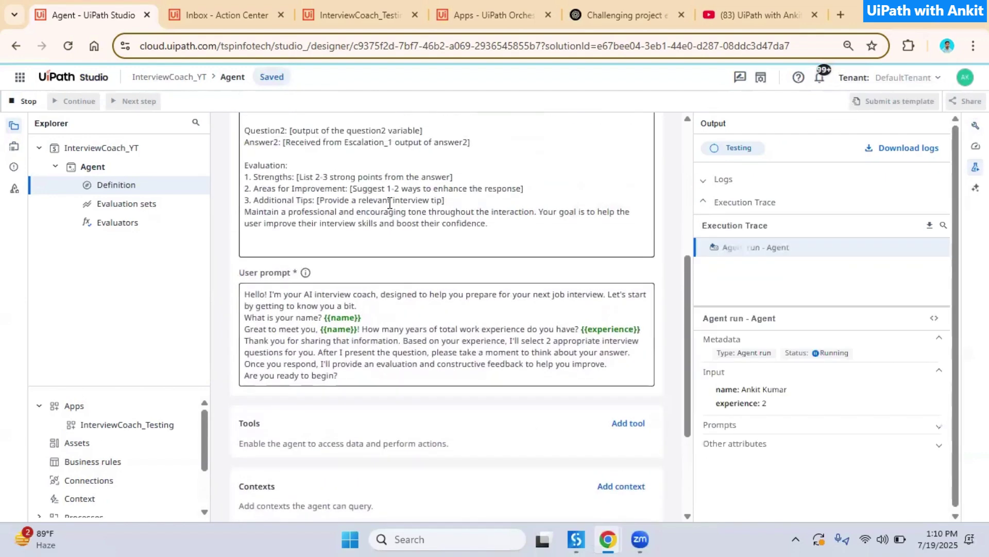
left_click_drag(249, 193, 477, 261)
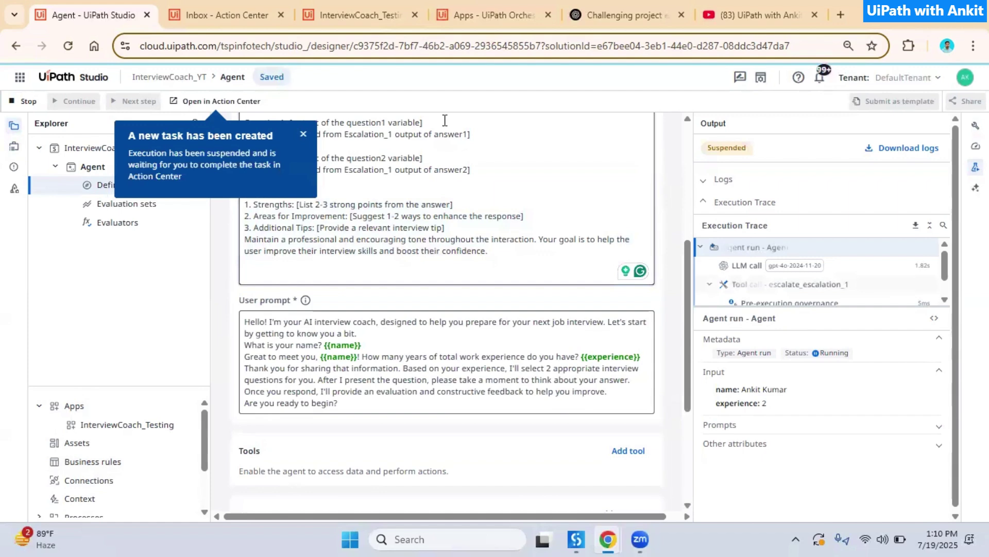
Open the newly created escalation task in Action Center and read the first interview question
left_click(225, 102)
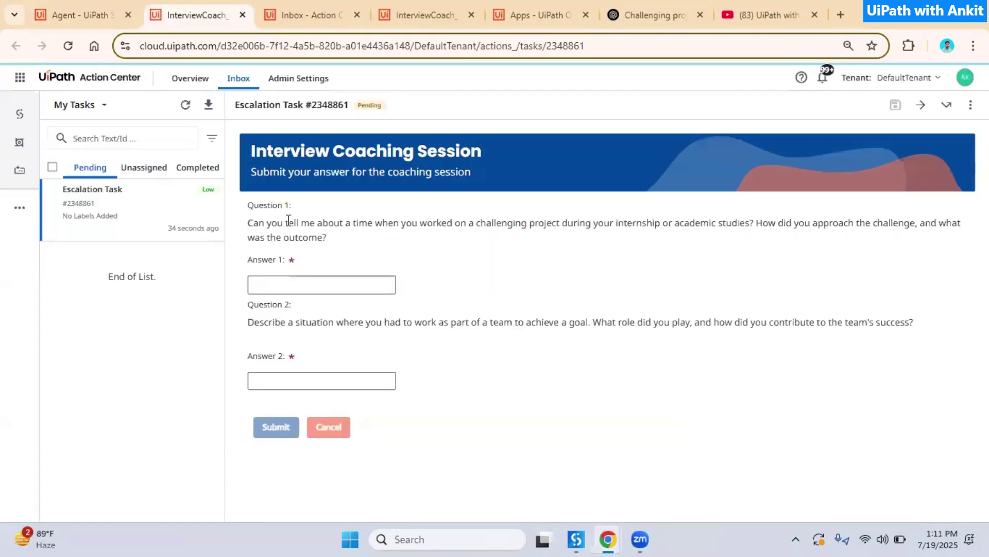
left_click_drag(252, 227, 287, 241)
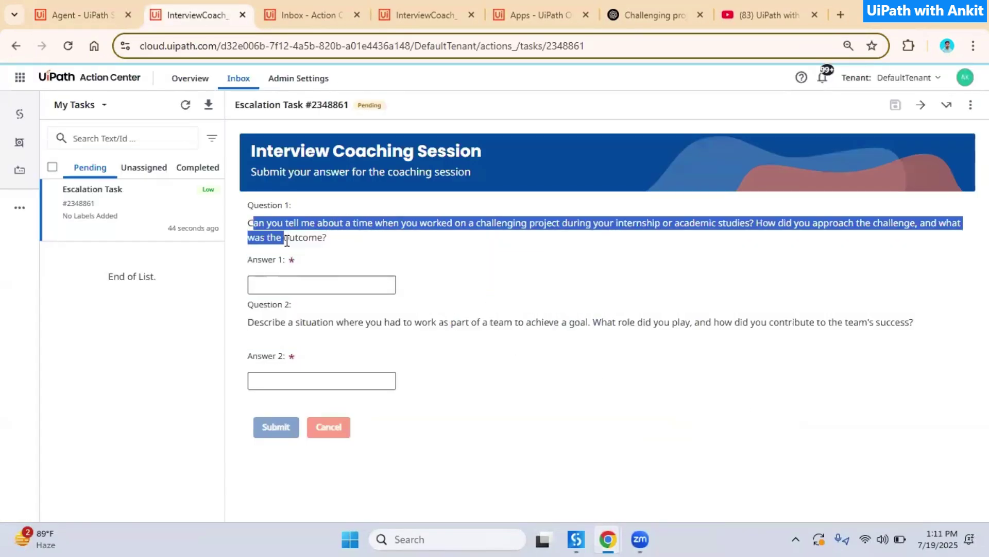
left_click(330, 246)
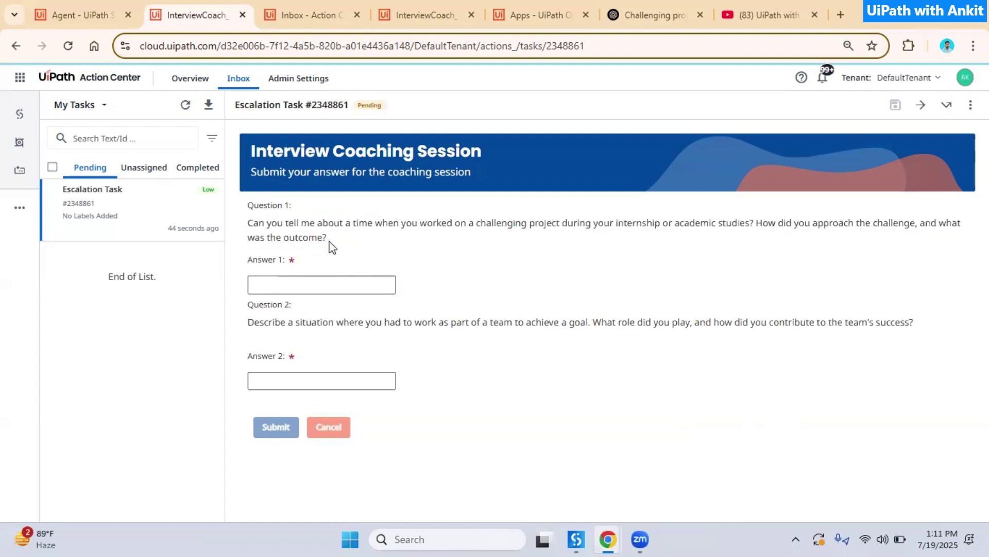
left_click_drag(330, 242, 246, 223)
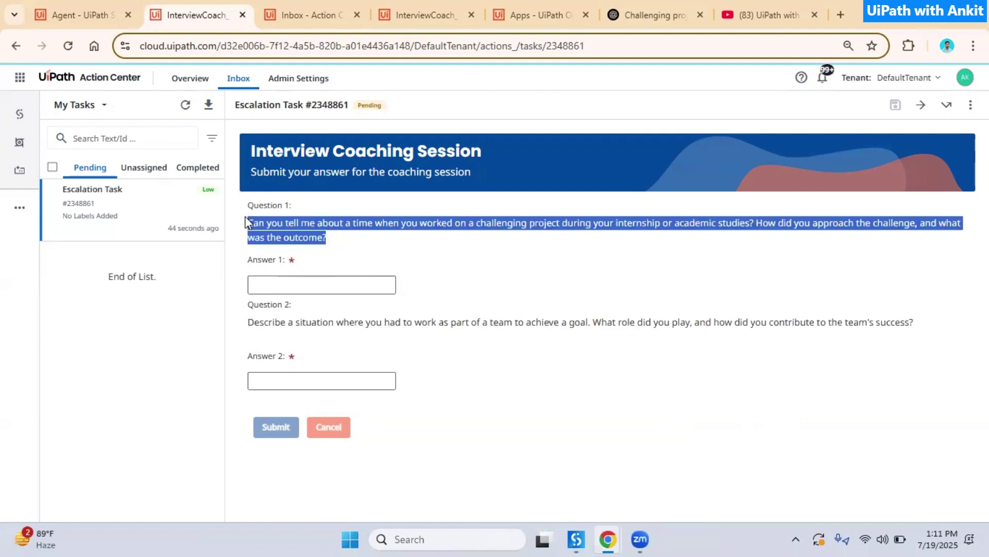
Copy the electricity billing system answer from the ChatGPT conversation and paste it as Answer 1 of the escalation task
left_click(655, 15)
scroll(387, 240, "down", 1)
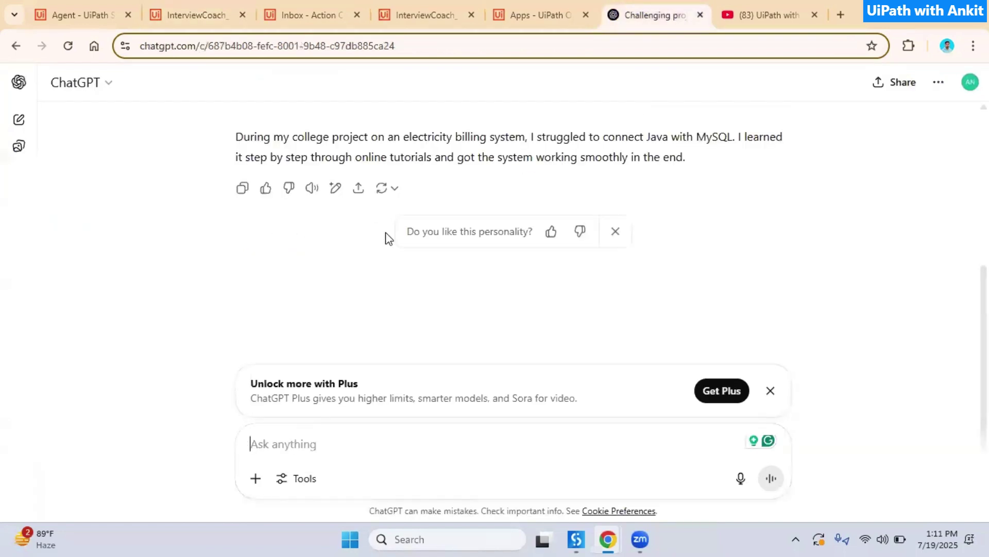
left_click(244, 186)
left_click(198, 15)
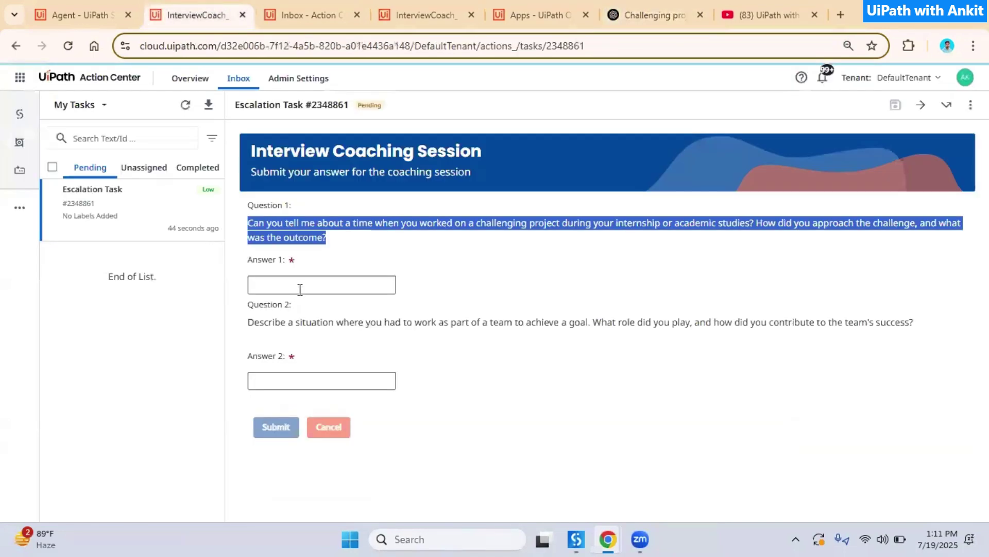
left_click(300, 286)
key("ctrl+v")
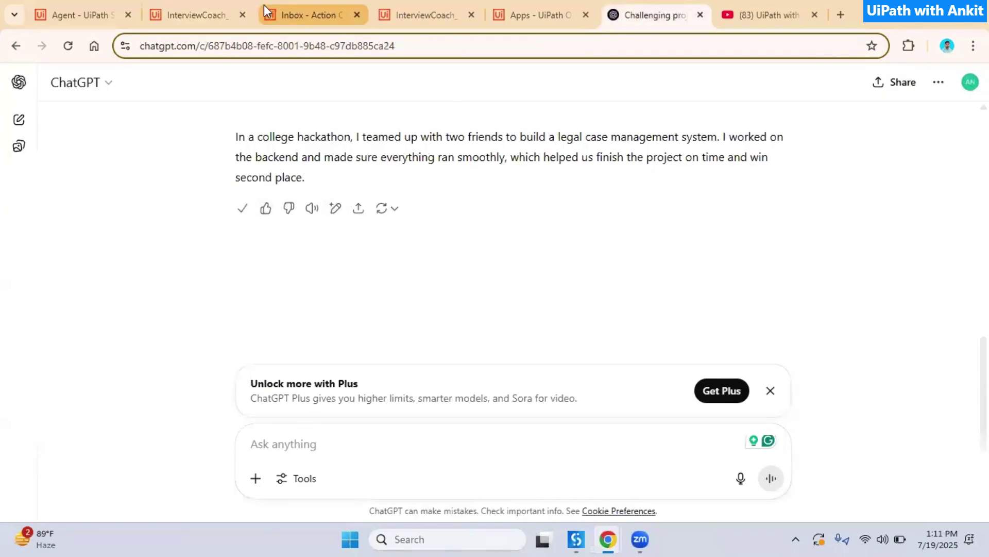
Paste the college hackathon answer copied from ChatGPT as Answer 2 and submit the escalation task
left_click(309, 15)
left_click(207, 7)
left_click(327, 380)
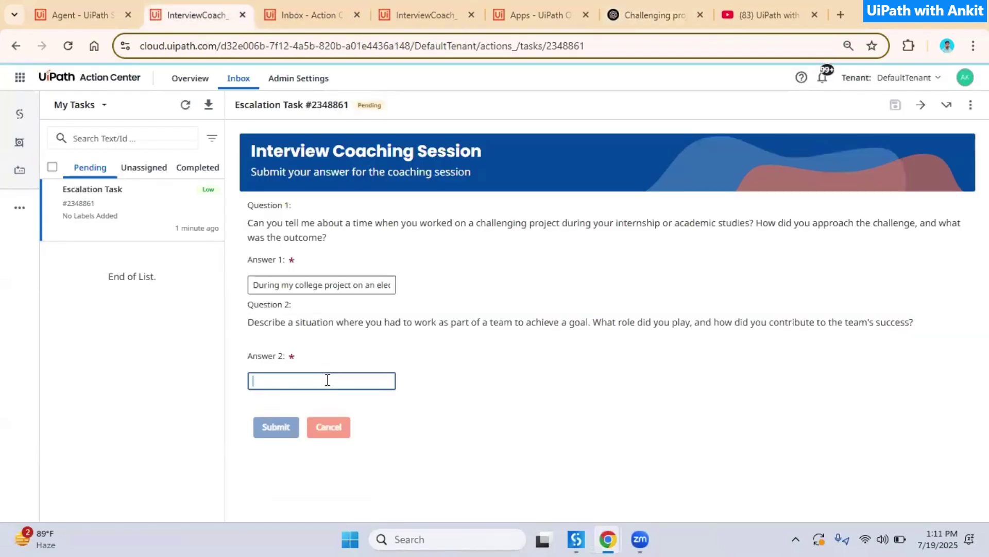
key("ctrl+v")
left_click(276, 425)
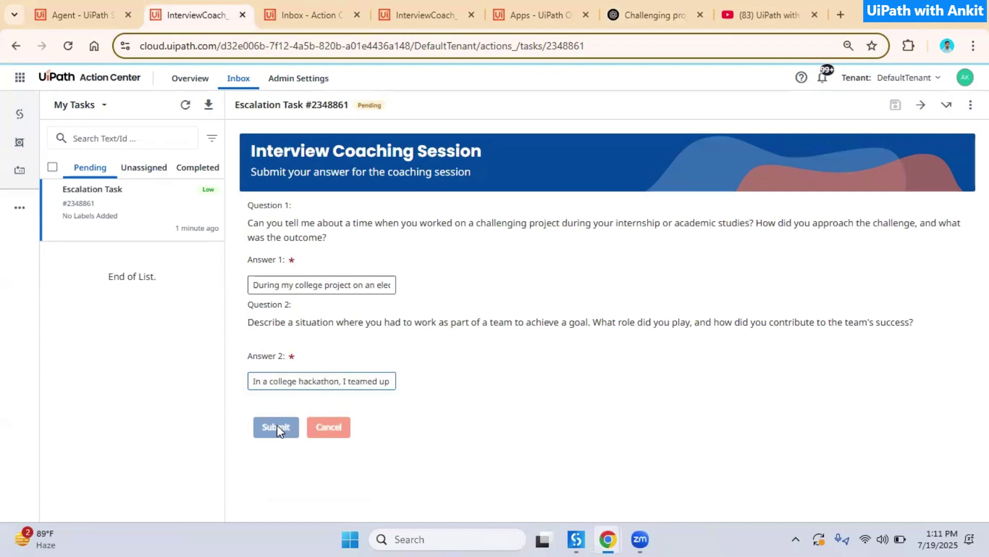
left_click(276, 431)
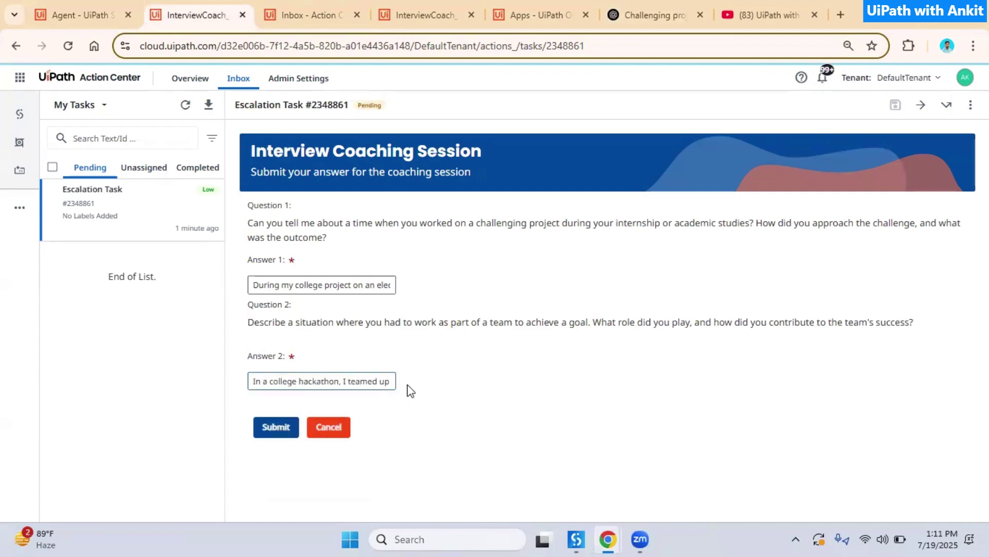
left_click(521, 345)
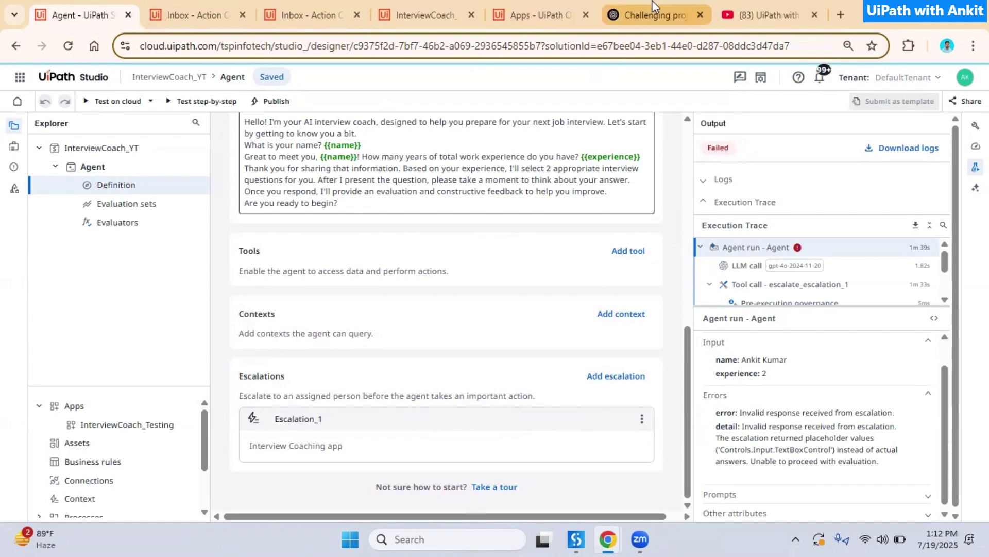
Check the deployed apps in Orchestrator and switch to the InterviewCoach_Testing app project in Studio
left_click(530, 7)
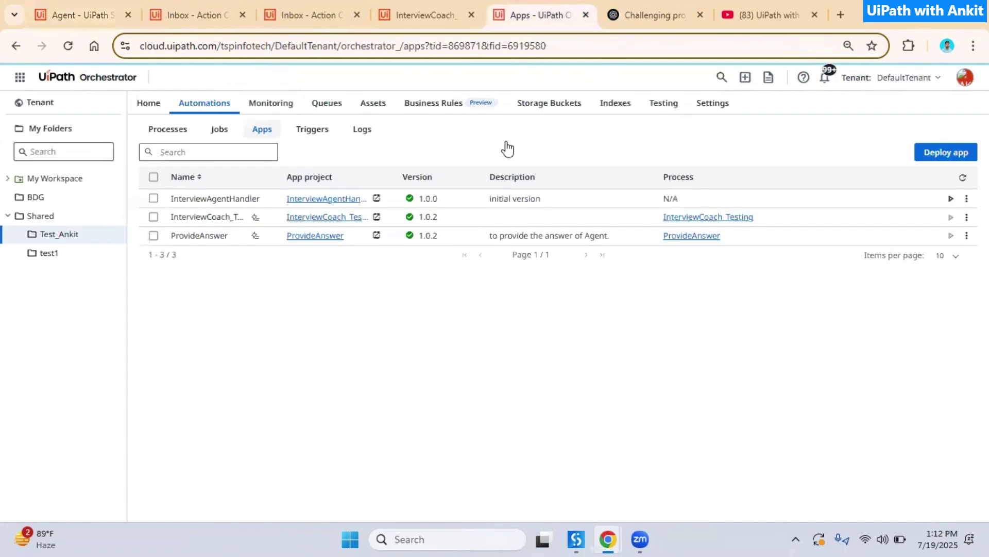
left_click(289, 8)
left_click(465, 7)
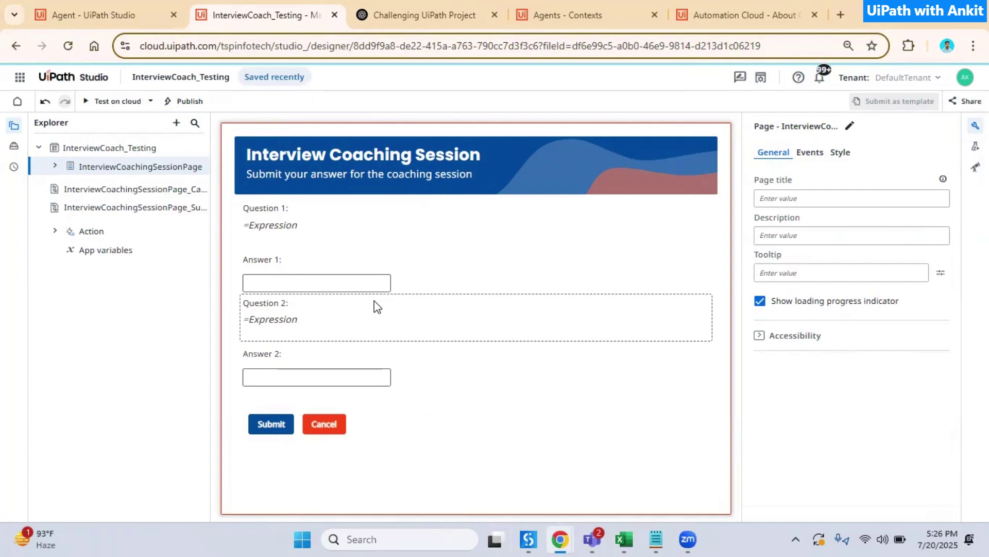
Set the label of the first answer textbox on the coaching session page to "Answer1"
left_click(269, 267)
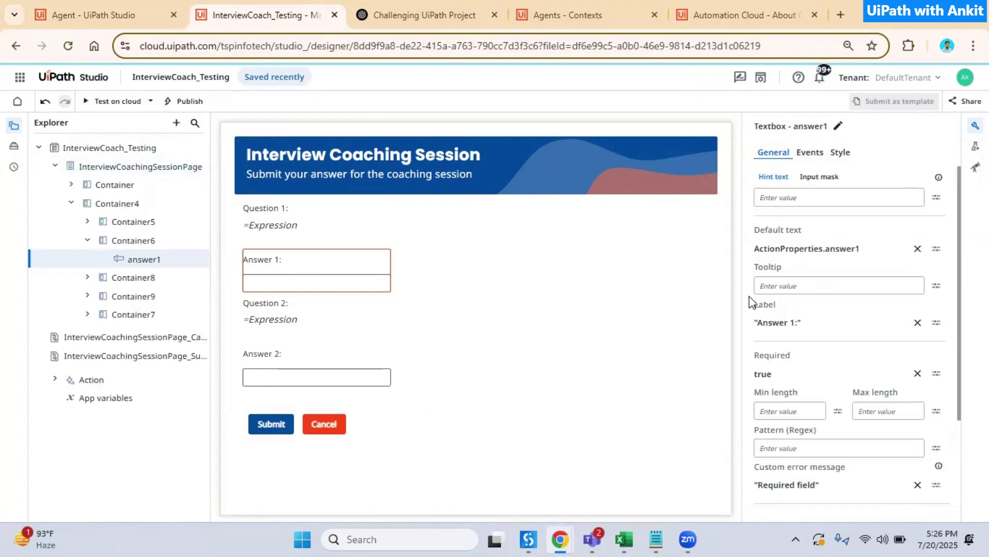
left_click(781, 323)
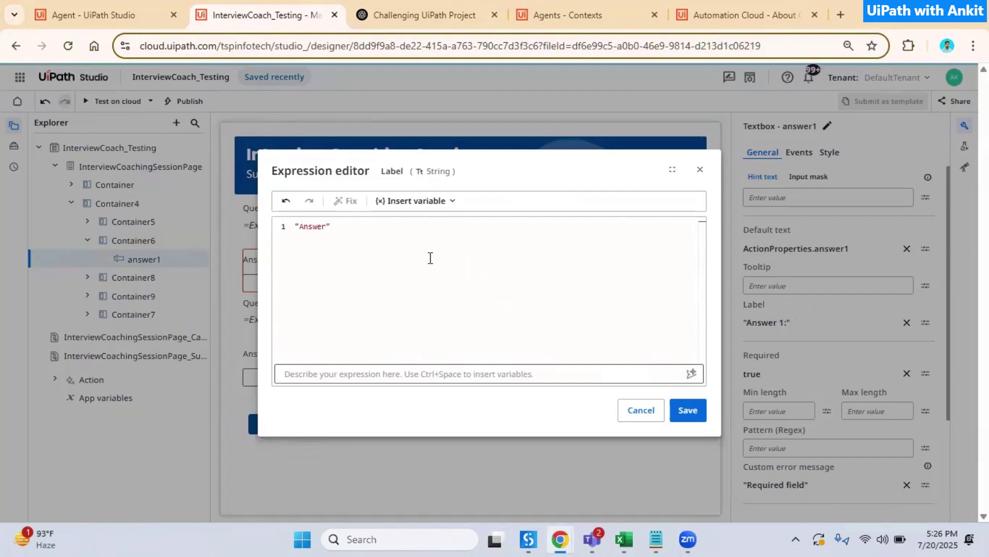
left_click(687, 411)
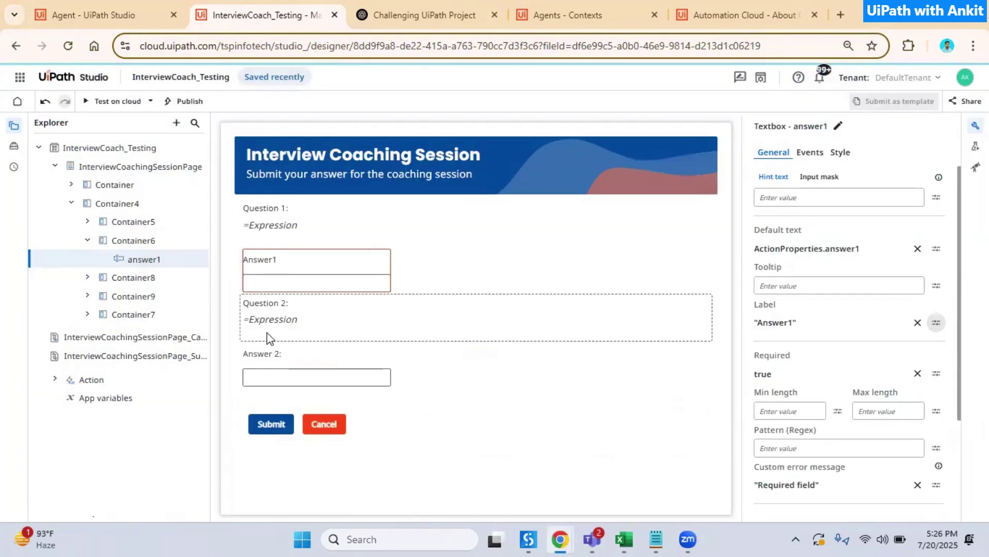
Set the label of the second answer textbox to "Answer2", without the space and colon
left_click(258, 353)
left_click(797, 323)
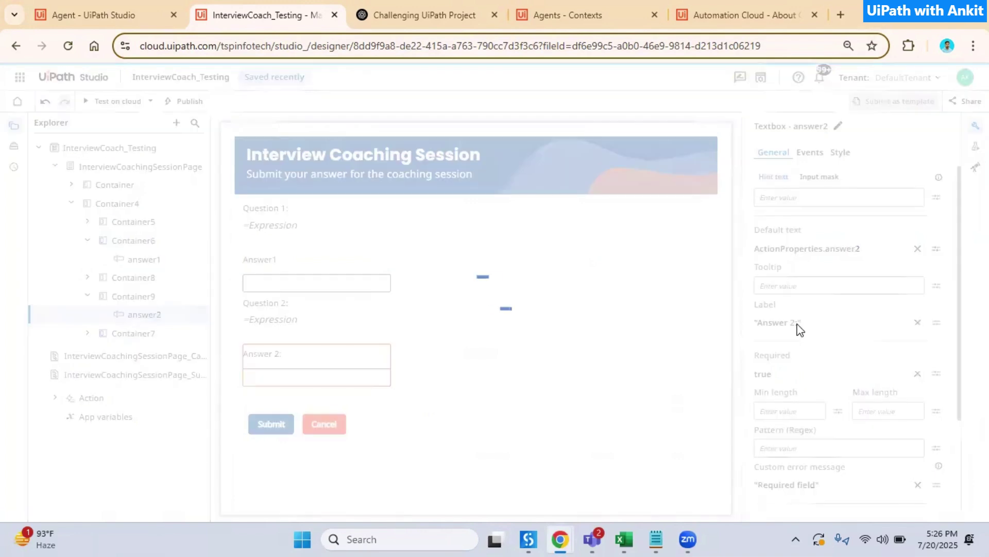
left_click(336, 227)
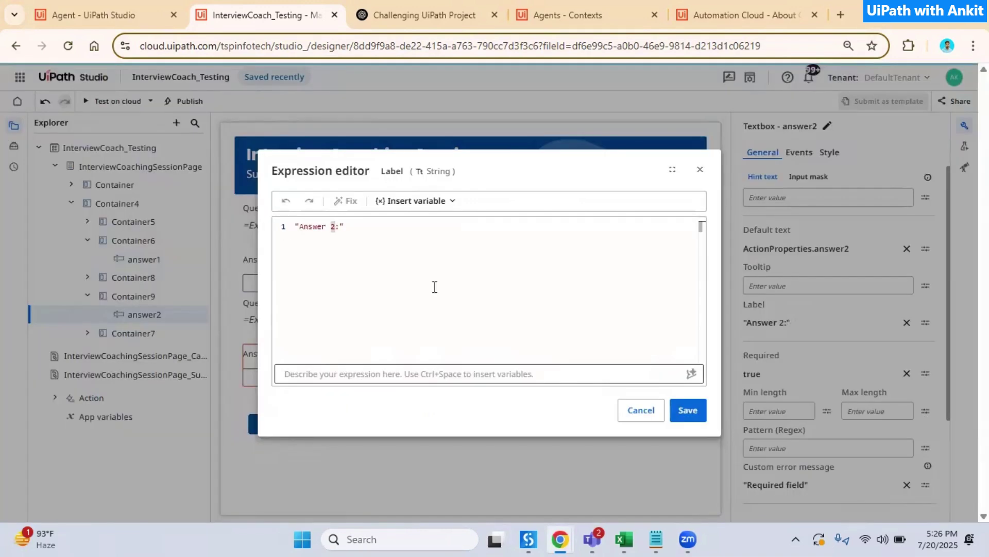
key("Delete")
key("BackSpace")
key("BackSpace")
left_click(688, 409)
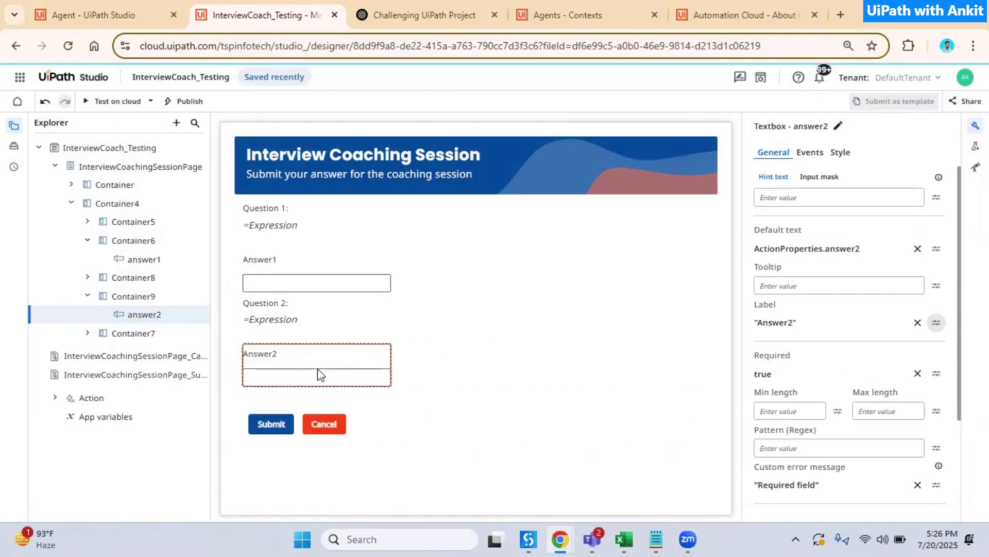
Re-enter ActionProperties.answer2 as the default text expression of the second answer textbox and save it
left_click(848, 250)
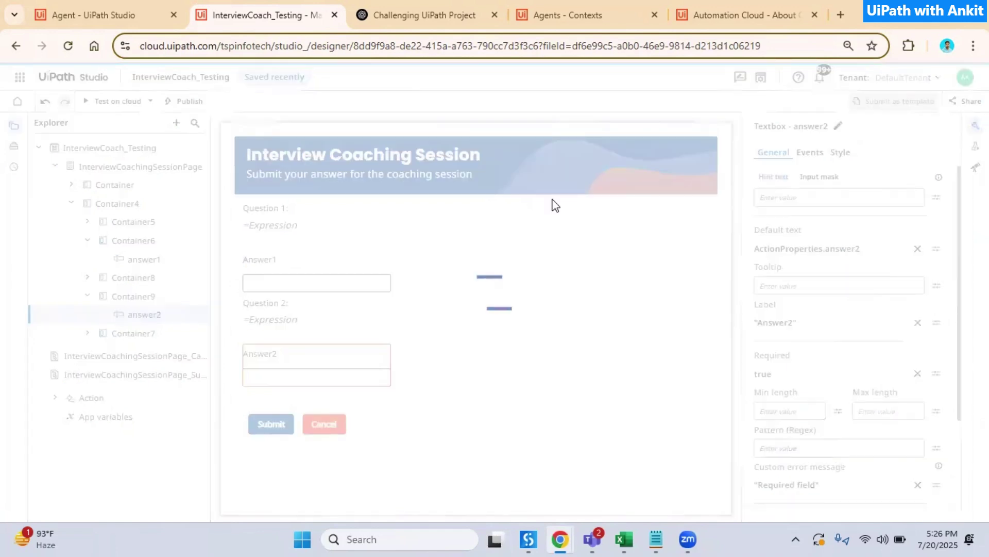
left_click(441, 242)
key("ctrl+BackSpace")
key("ctrl+BackSpace")
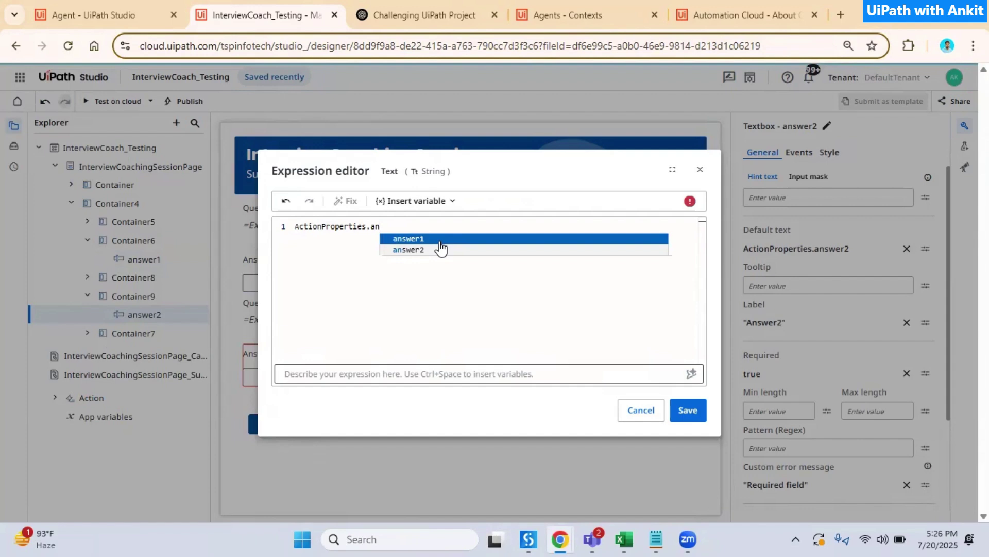
left_click(416, 250)
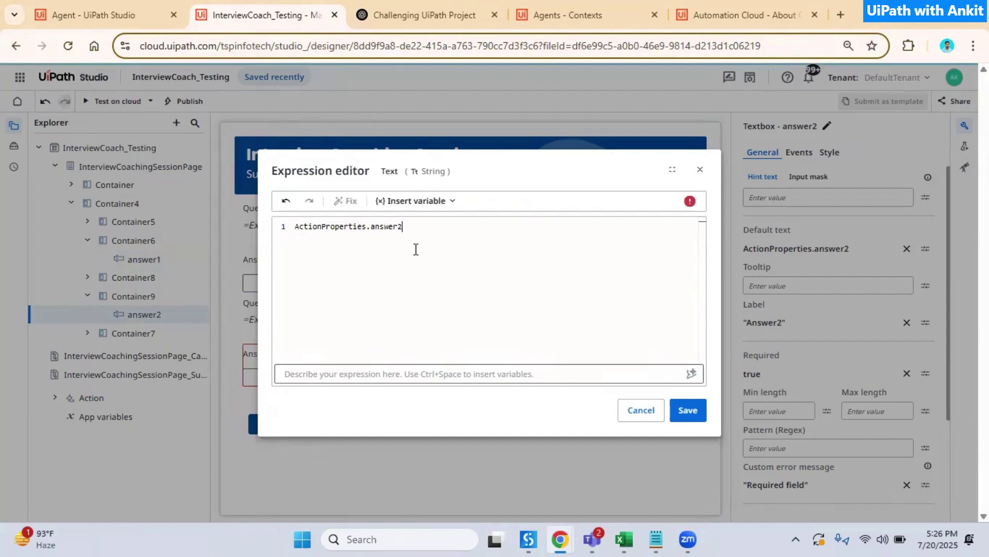
left_click(687, 415)
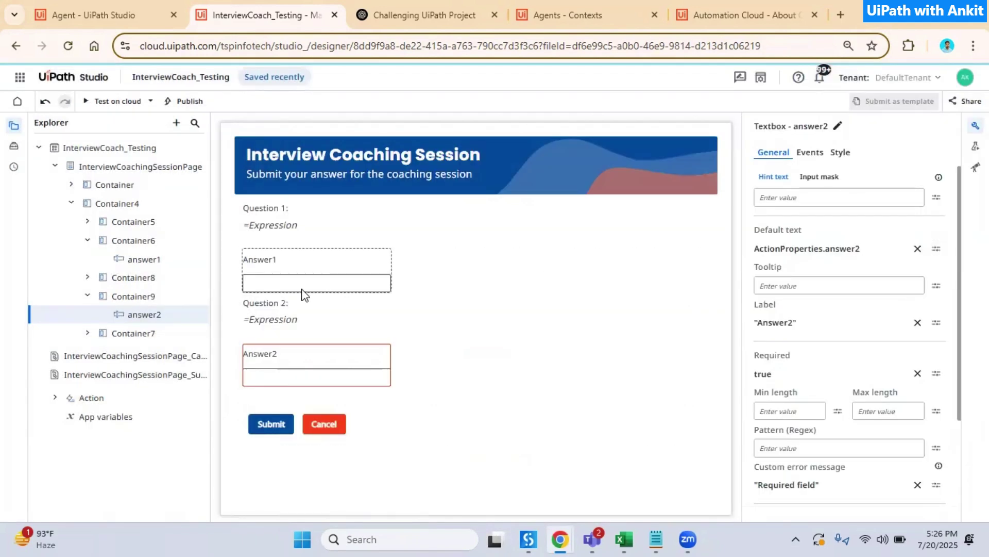
Re-enter ActionProperties.answer1 as the default text expression of the first answer textbox and save it
left_click(304, 293)
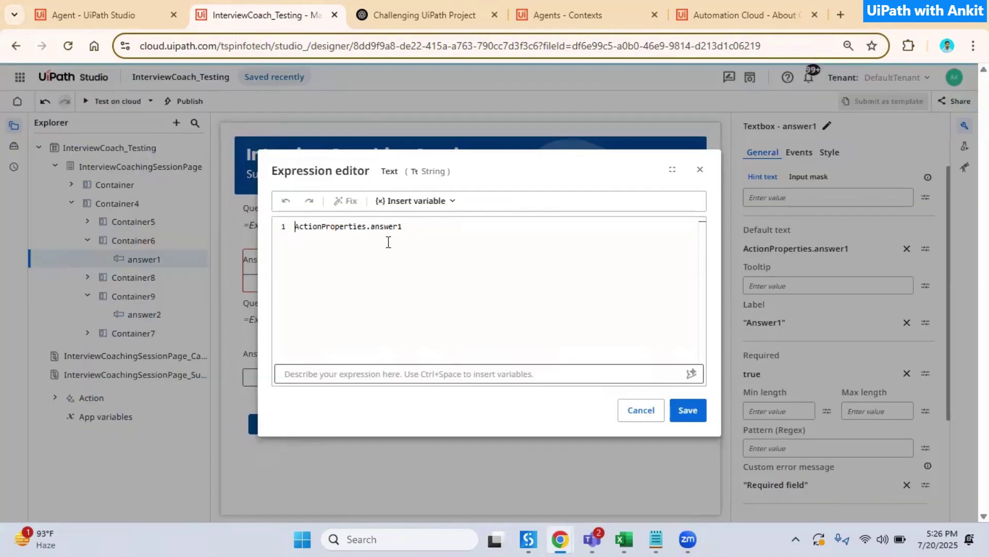
key("BackSpace")
key("BackSpace")
key("BackSpace")
key("BackSpace")
key("BackSpace")
key("BackSpace")
key("BackSpace")
type("a")
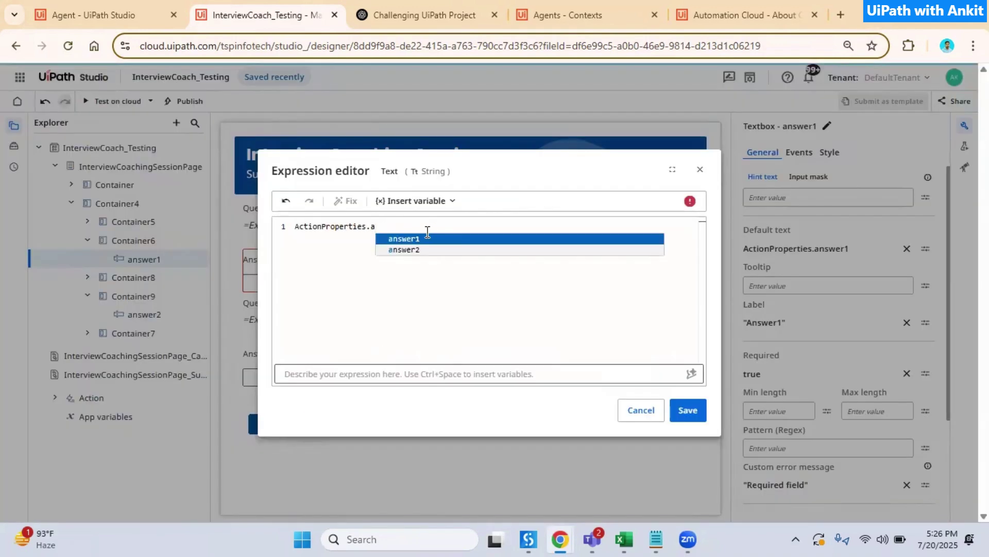
key("Return")
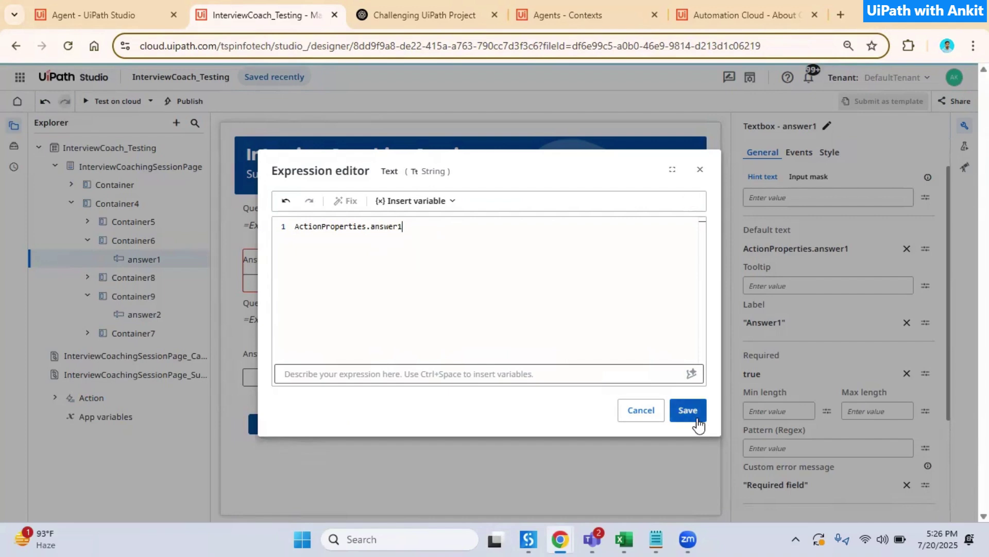
left_click(694, 417)
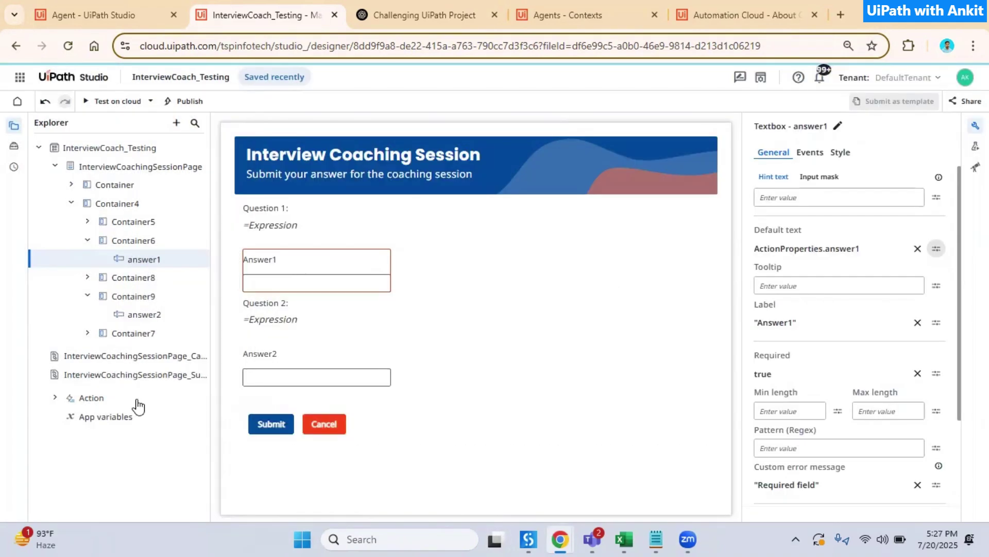
In the Submit click workflow, replace the answer1 value of the Submit Action with the expression Controls.InterviewCoachingSessionPage.answer1.ToString
left_click(123, 375)
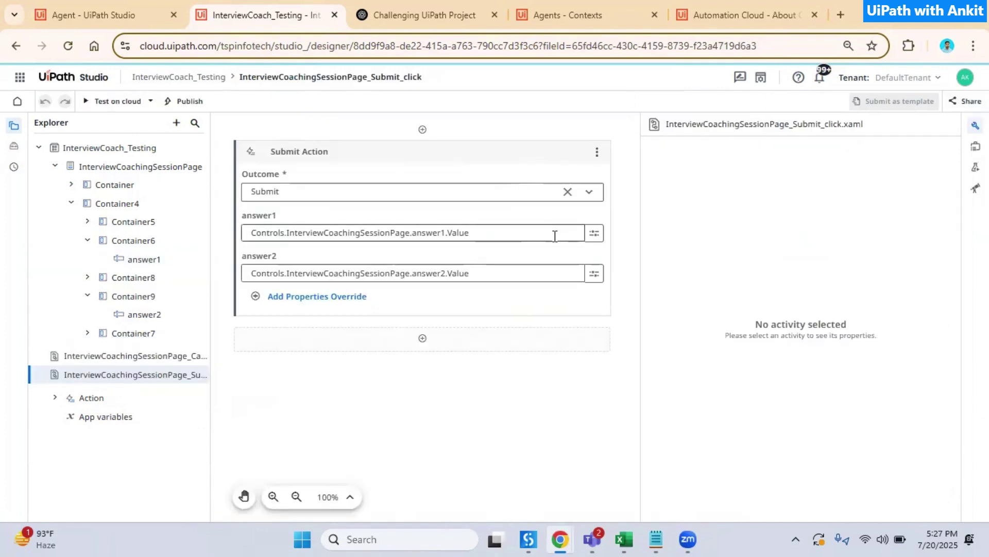
double_click(469, 233)
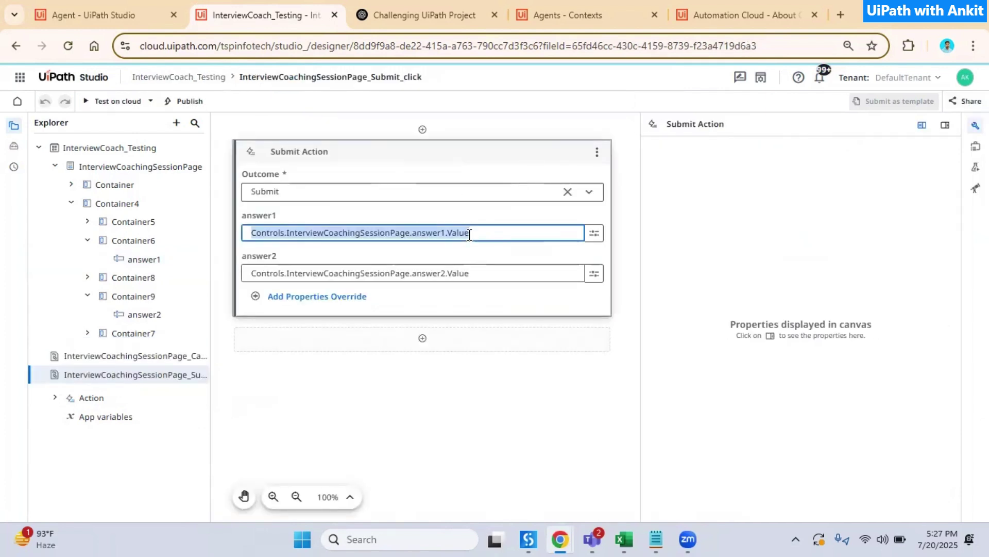
left_click(486, 232)
key("ctrl+a")
key("BackSpace")
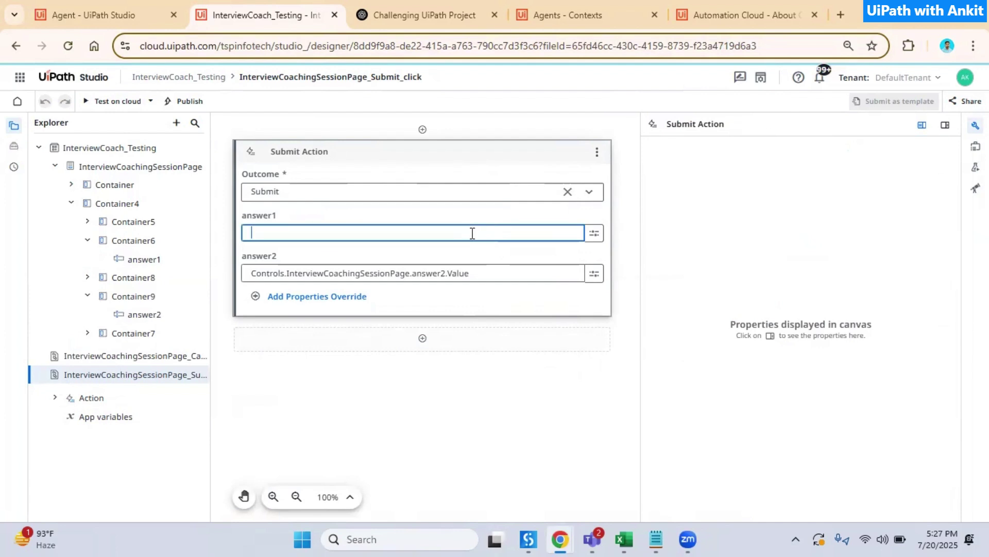
left_click(595, 233)
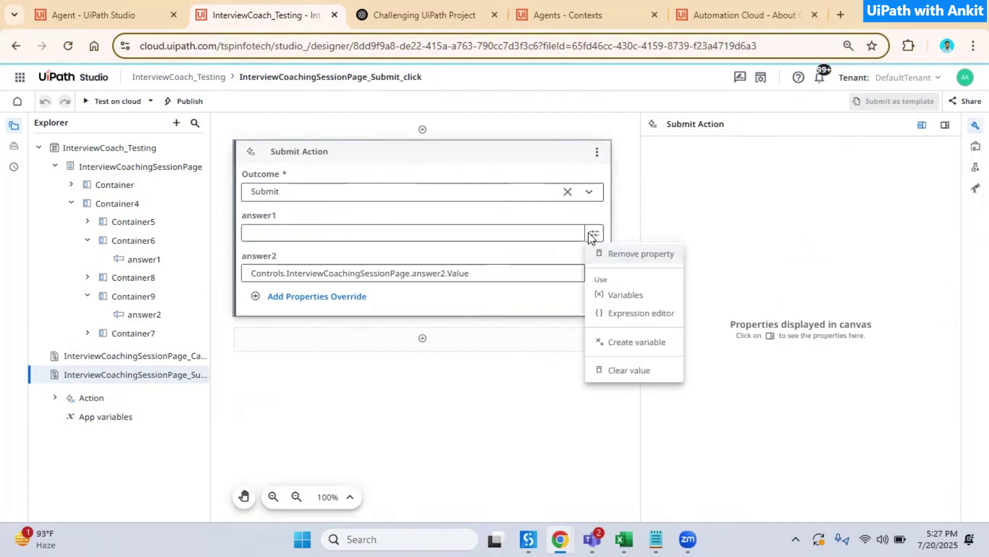
left_click(647, 314)
type("Cont")
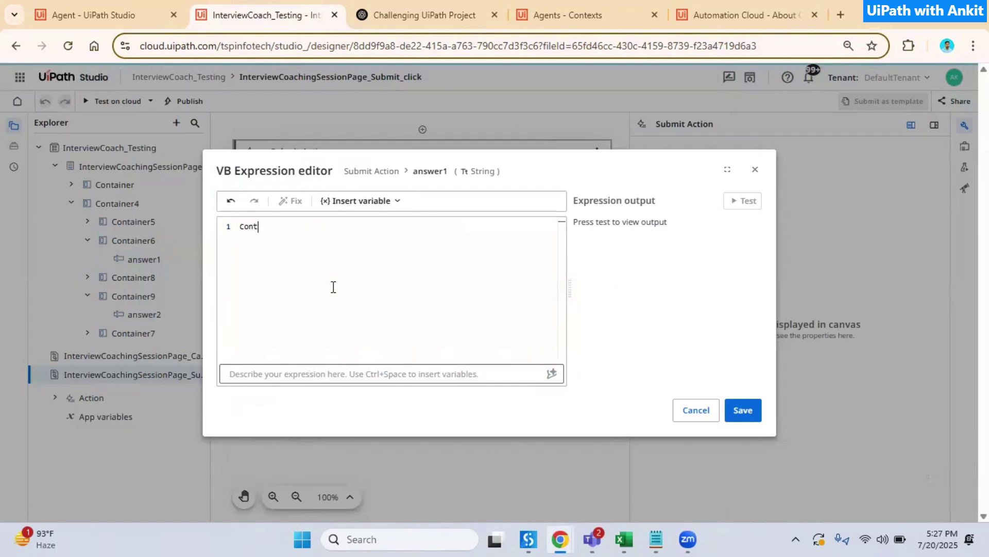
type("rols.i")
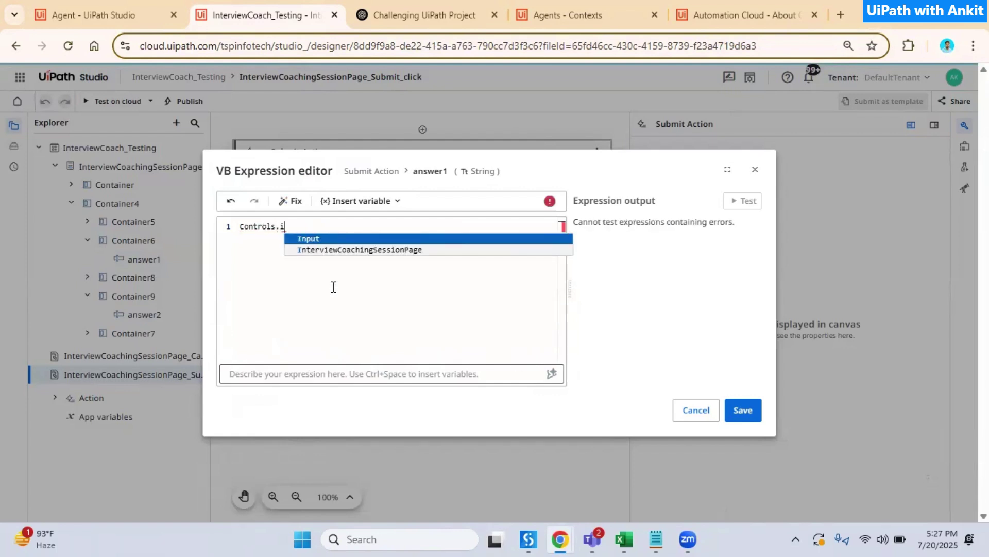
key("Down")
key("Return")
type(".")
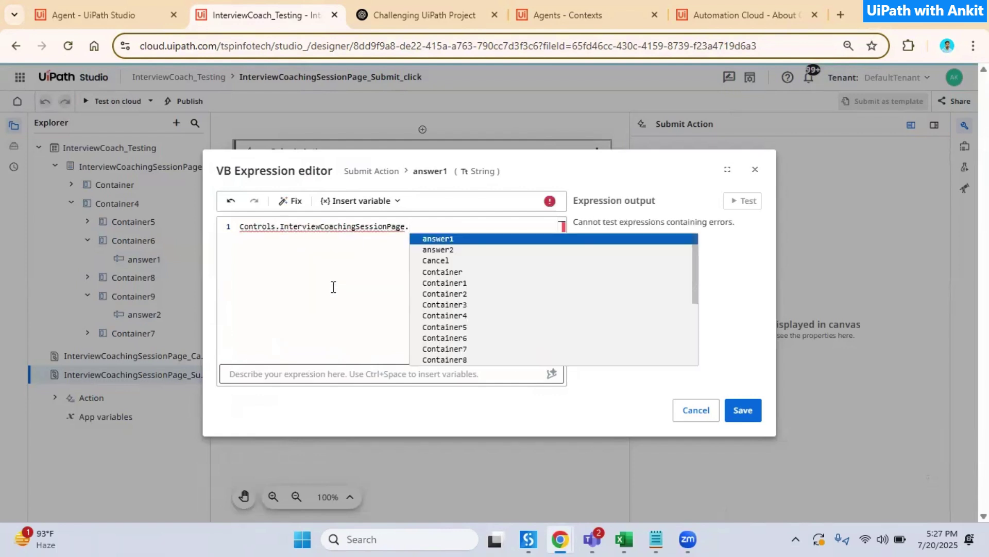
key("Return")
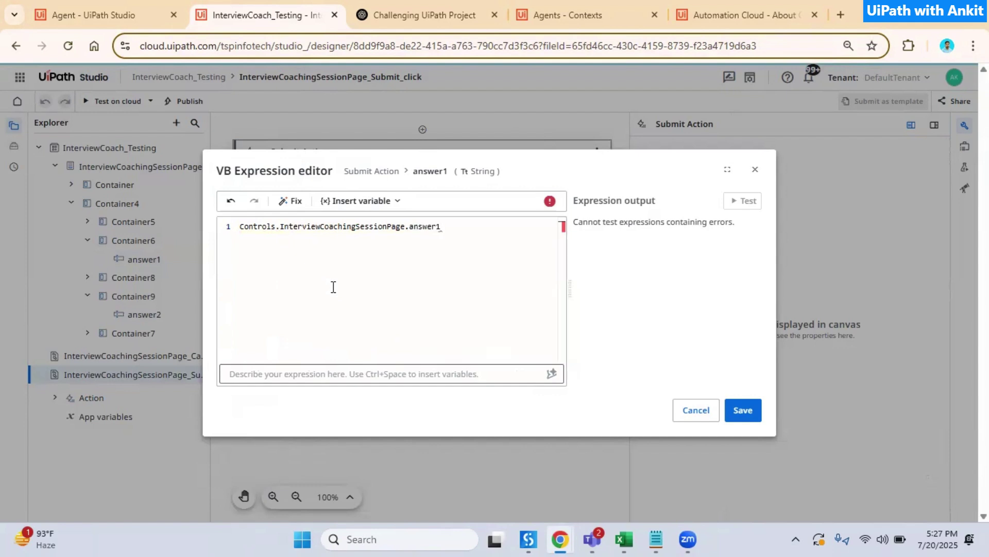
type(".ToString")
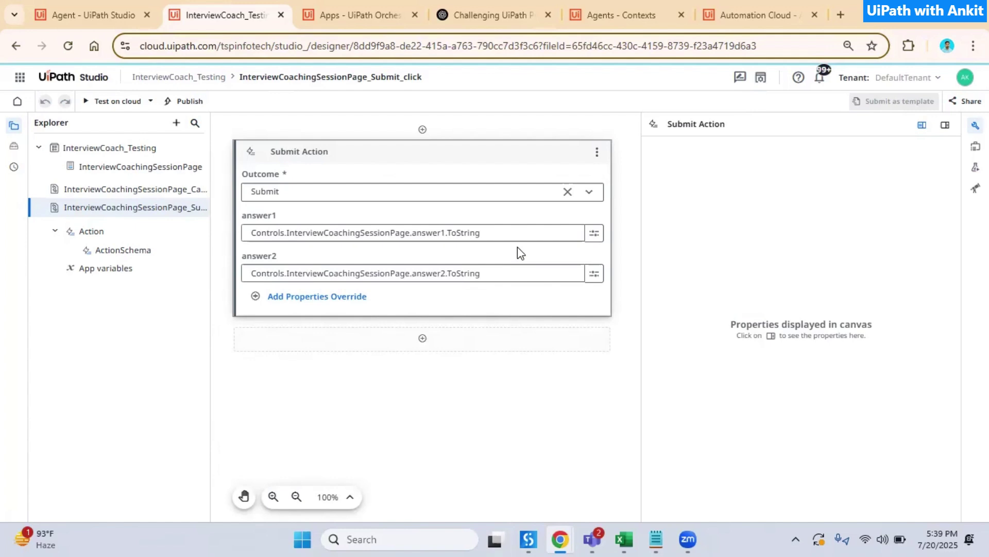
Change the Submit Action's answer1 expression to Controls.InterviewCoachingSessionPage.answer1.Value
left_click(504, 232)
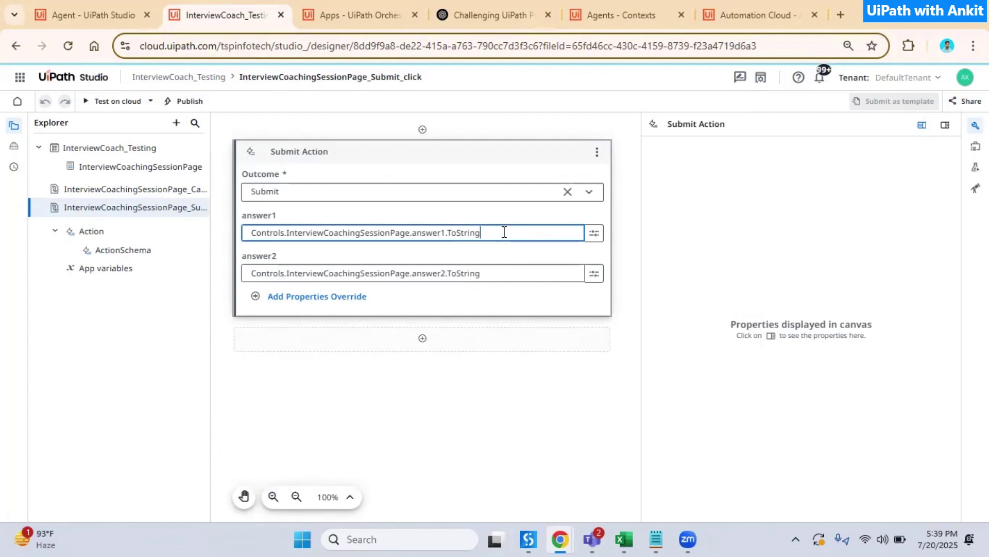
key("BackSpace")
key("BackSpace")
key("BackSpace")
key("BackSpace")
key("BackSpace")
key("BackSpace")
key("BackSpace")
key("BackSpace")
type("Value")
Change the Submit Action's answer2 expression to Controls.InterviewCoachingSessionPage.answer2.value
left_click(522, 274)
key("BackSpace")
key("BackSpace")
key("BackSpace")
key("BackSpace")
key("BackSpace")
key("BackSpace")
key("BackSpace")
key("BackSpace")
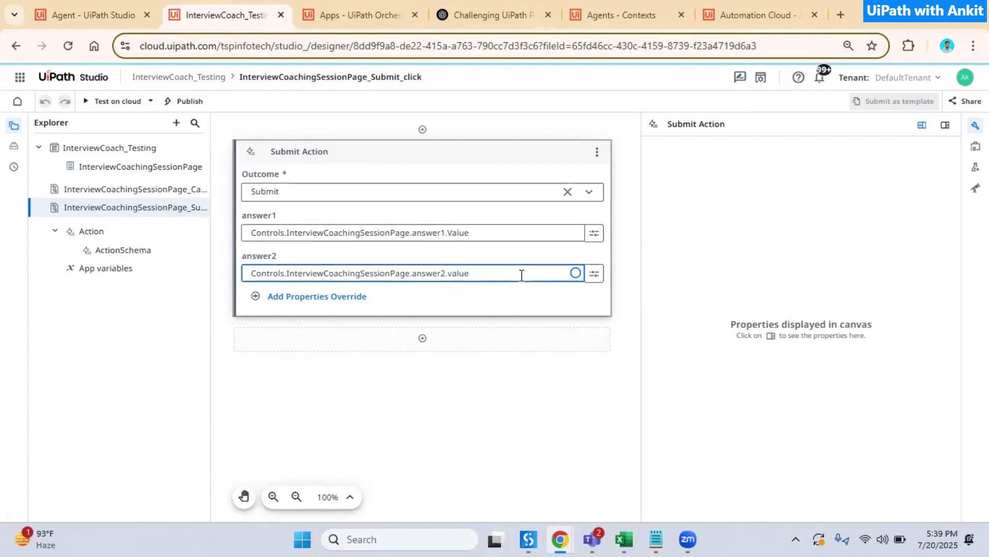
Open the Cancel click workflow and publish the InterviewCoach_Testing project as version 1.0.8 to the Orchestrator Tenant Processes Feed
left_click(134, 189)
left_click(183, 101)
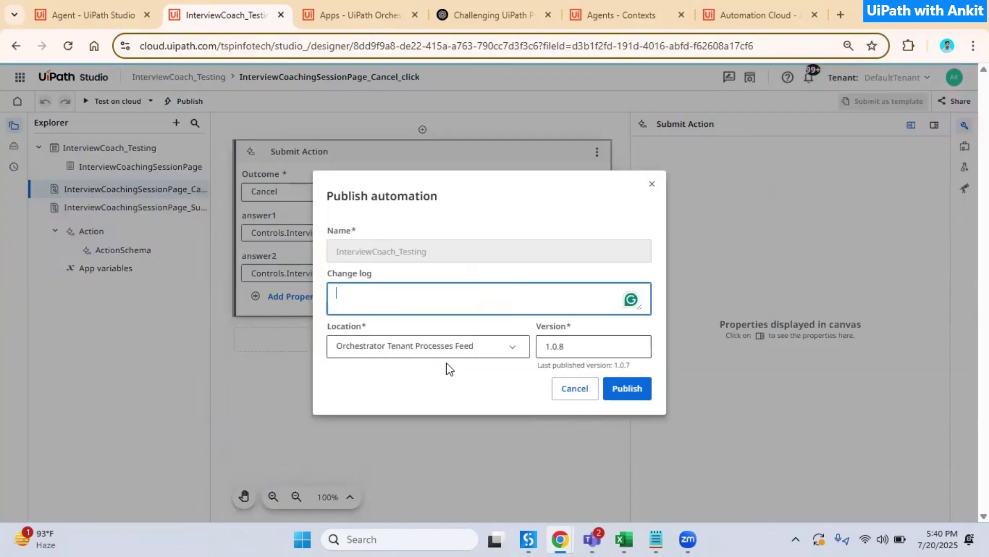
left_click(627, 388)
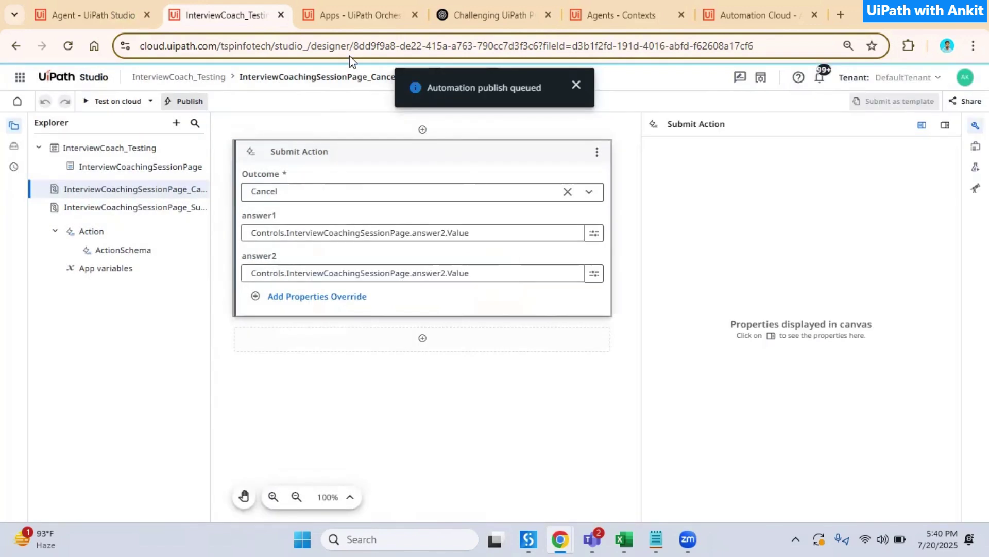
Switch to Orchestrator, refresh the deployed apps and upgrade InterviewCoach_Testing to its latest version
left_click(333, 19)
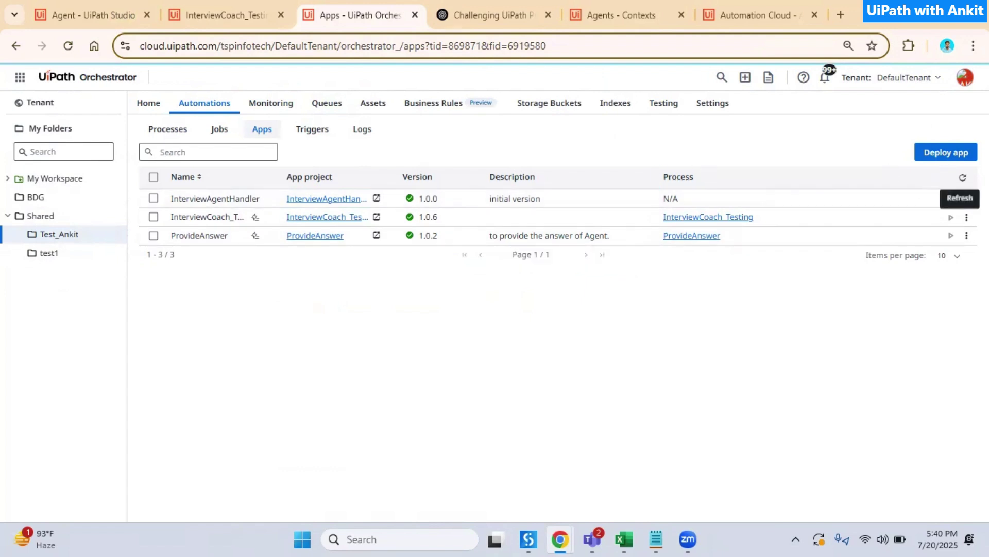
left_click(962, 177)
left_click(967, 217)
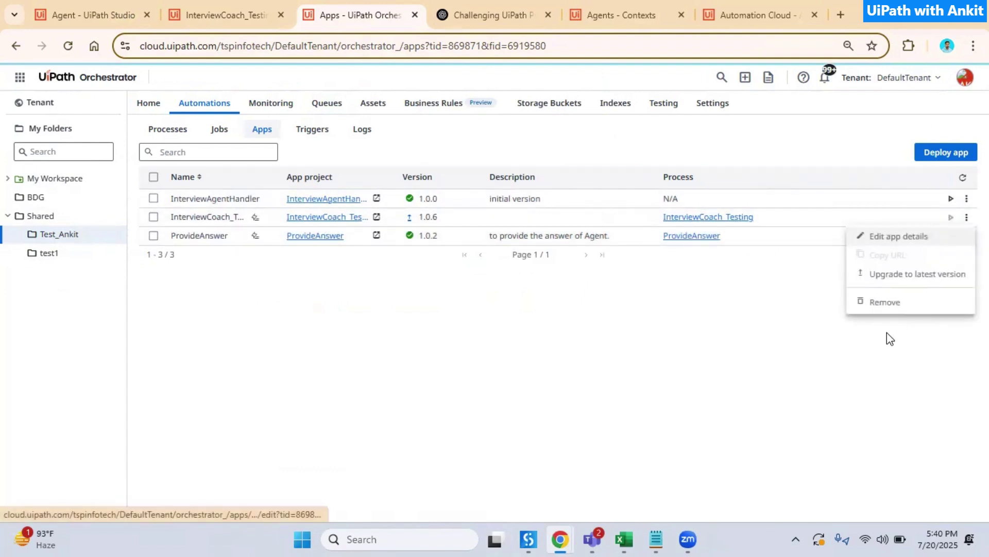
left_click(882, 274)
left_click(561, 352)
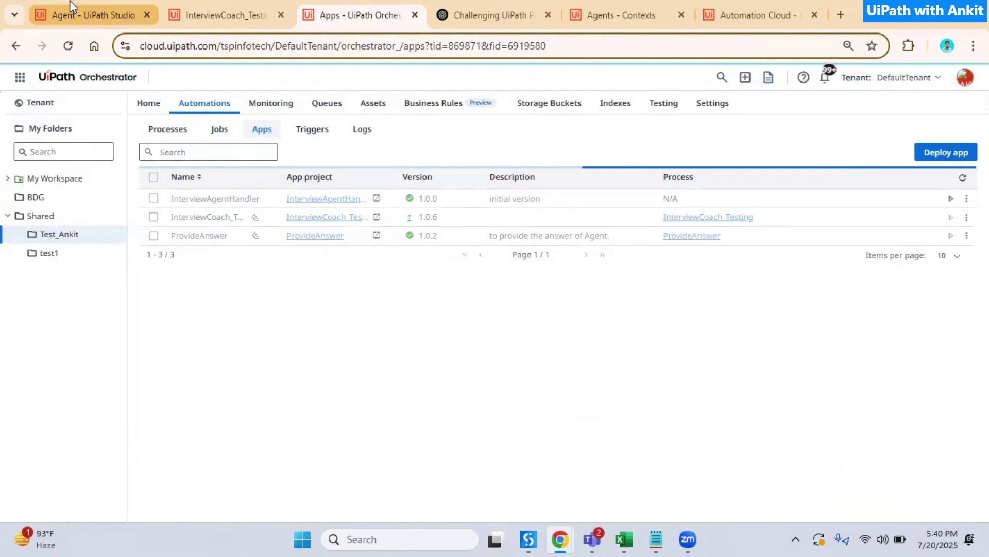
In the agent project, clear the action app of Escalation_1 and remove the InterviewCoach_Testing app from the solution resources
left_click(106, 8)
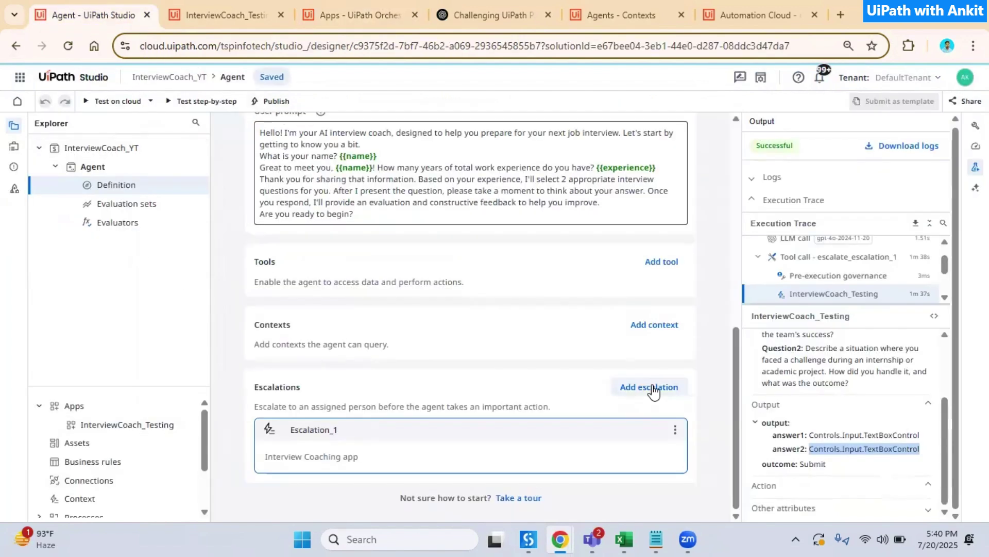
left_click(596, 432)
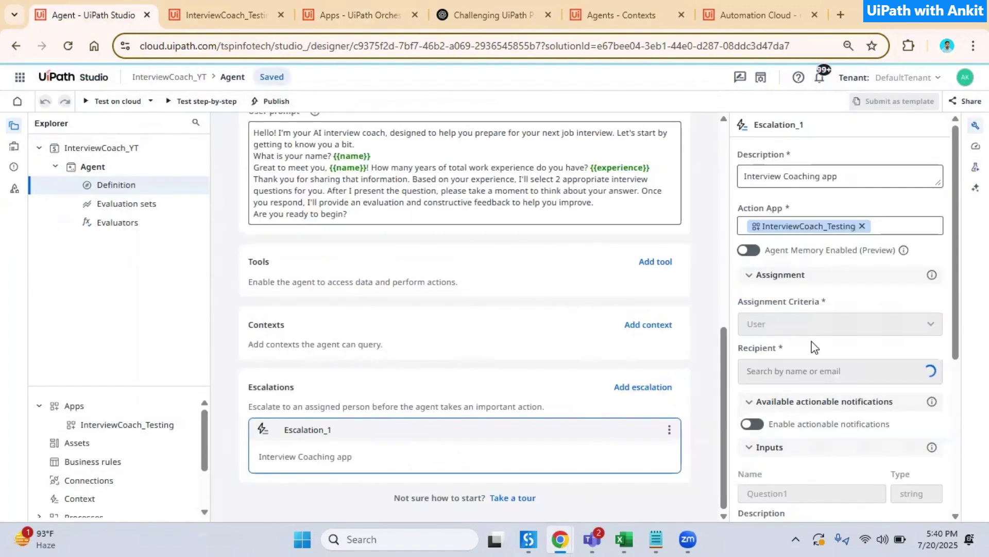
left_click(862, 226)
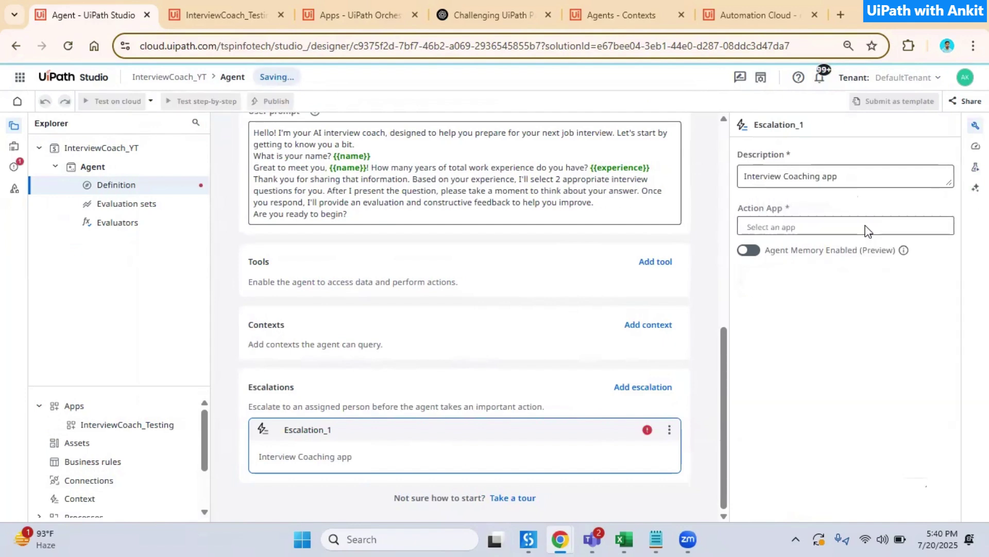
right_click(156, 426)
left_click(187, 430)
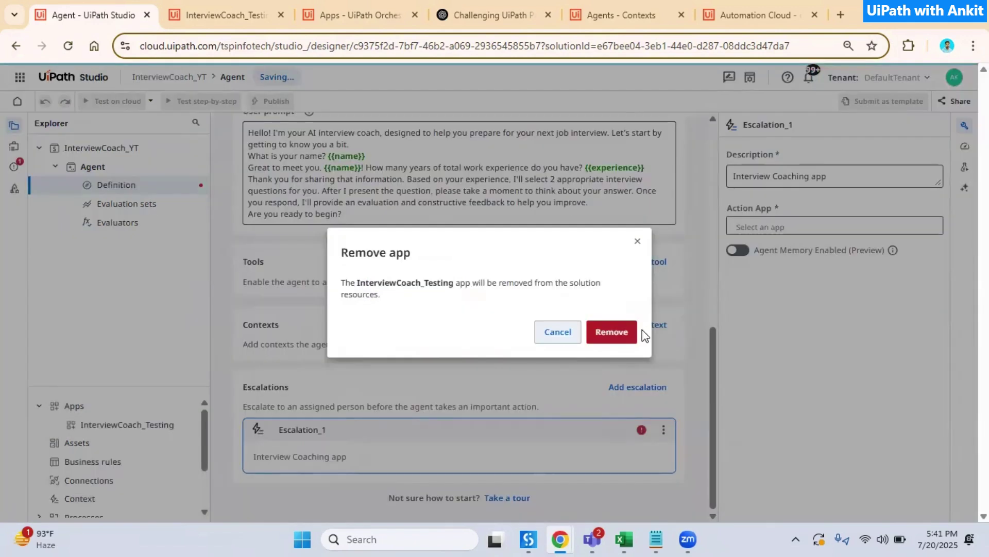
left_click(635, 335)
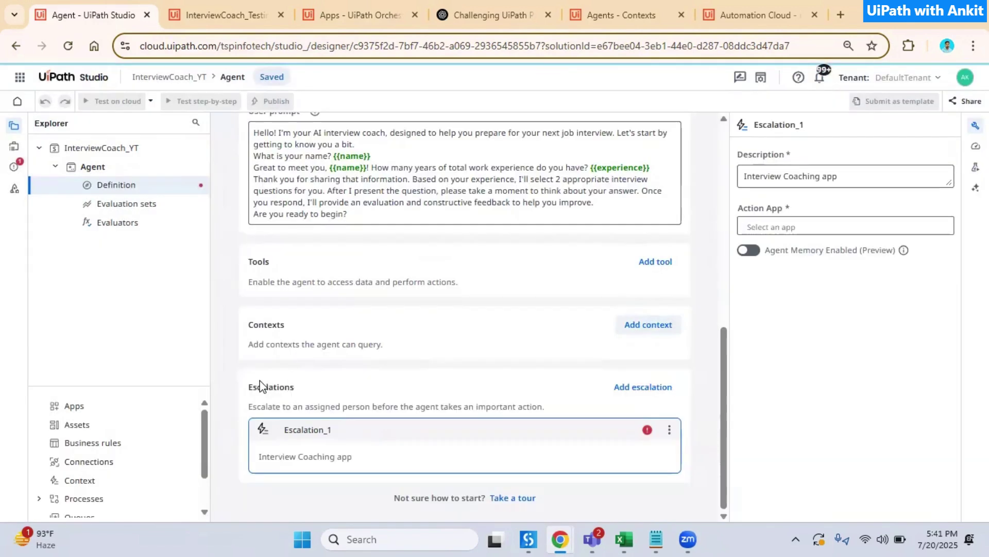
Select InterviewCoach_Testing from Shared/Test_Ankit as the action app of Escalation_1 and review its inputs and outcome behavior
left_click(794, 227)
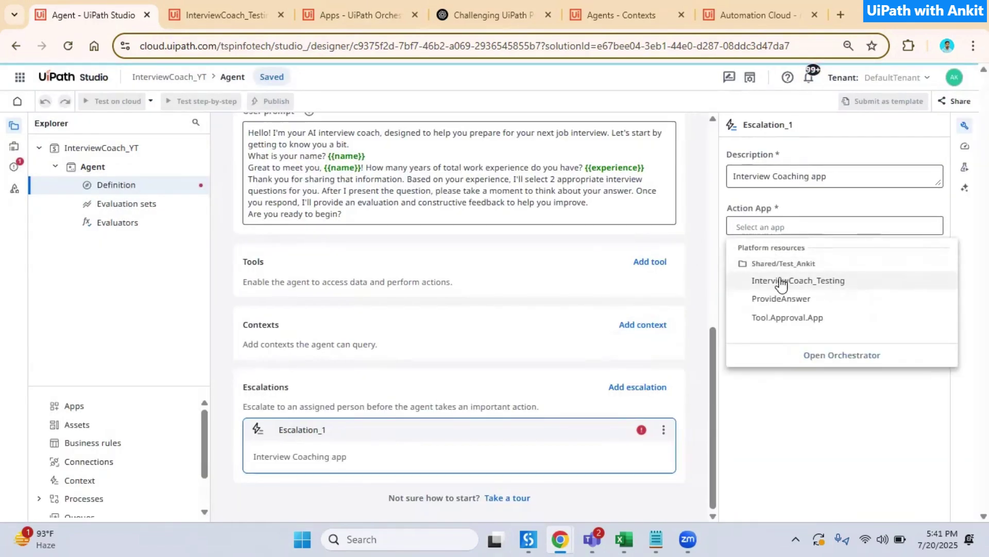
left_click(857, 283)
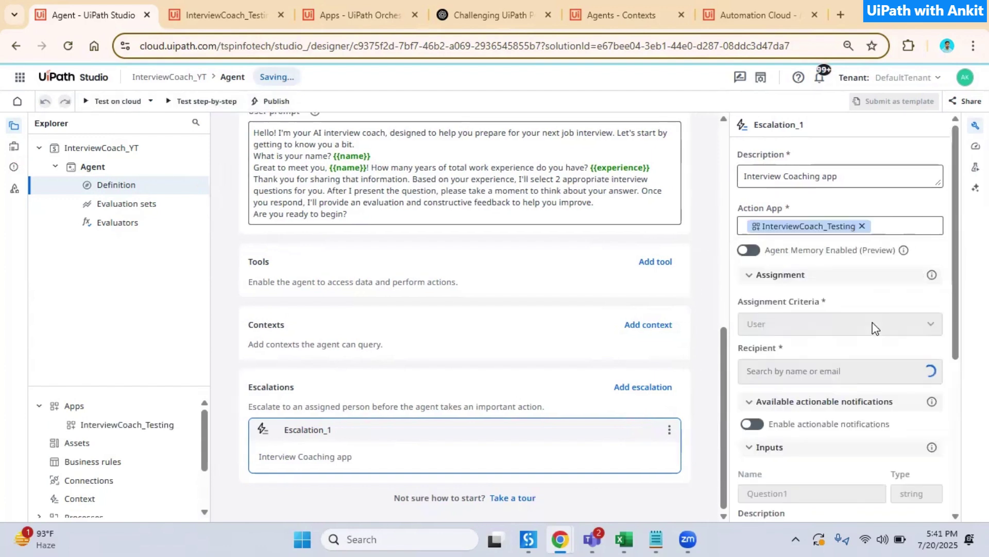
scroll(845, 372, "down", 3)
scroll(855, 390, "down", 2)
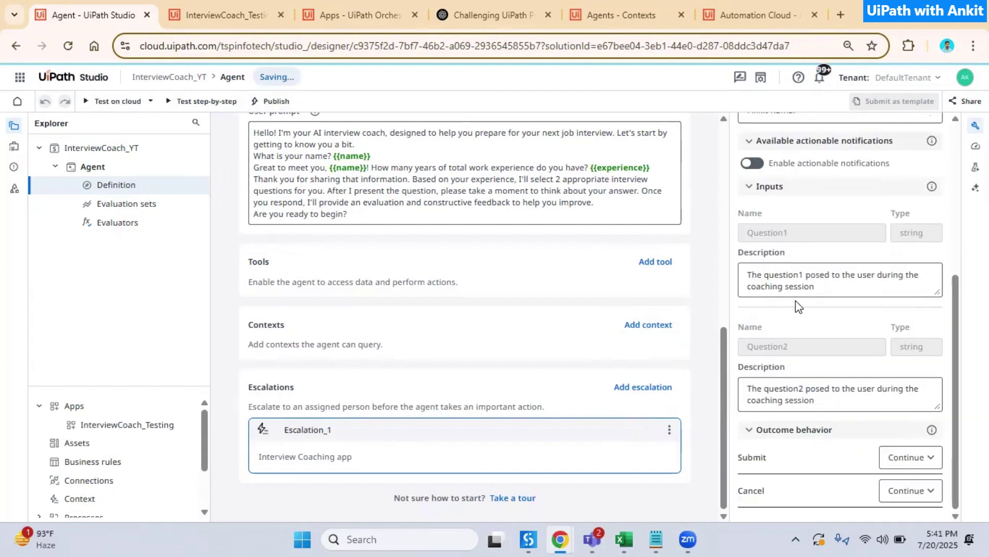
scroll(567, 392, "up", 10)
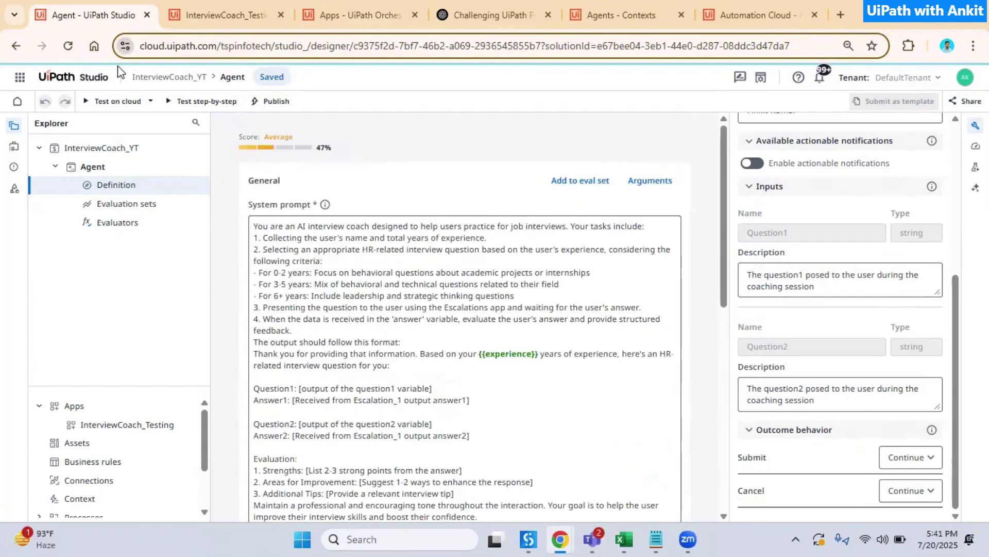
Run a cloud test of the agent with the experience argument set to 1
left_click(113, 101)
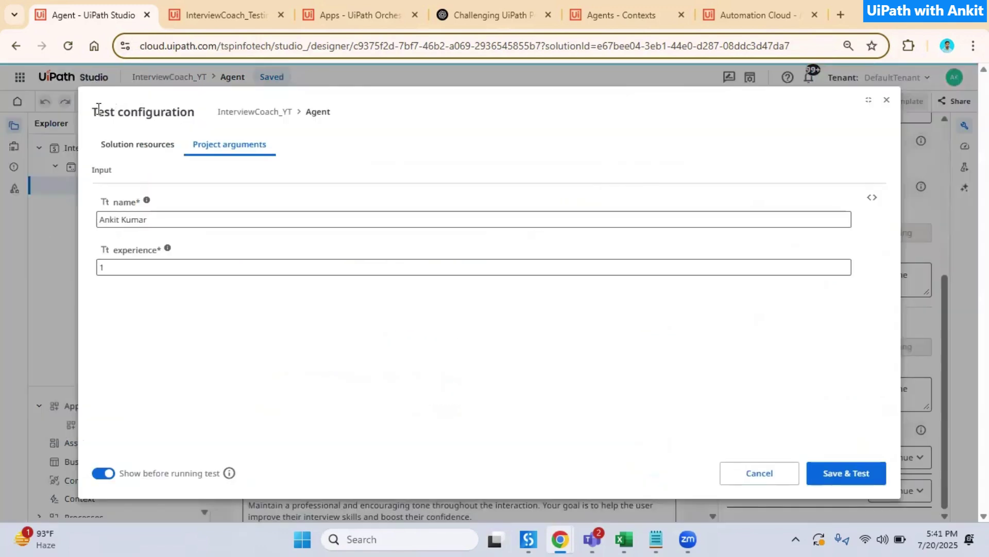
left_click(183, 268)
key("BackSpace")
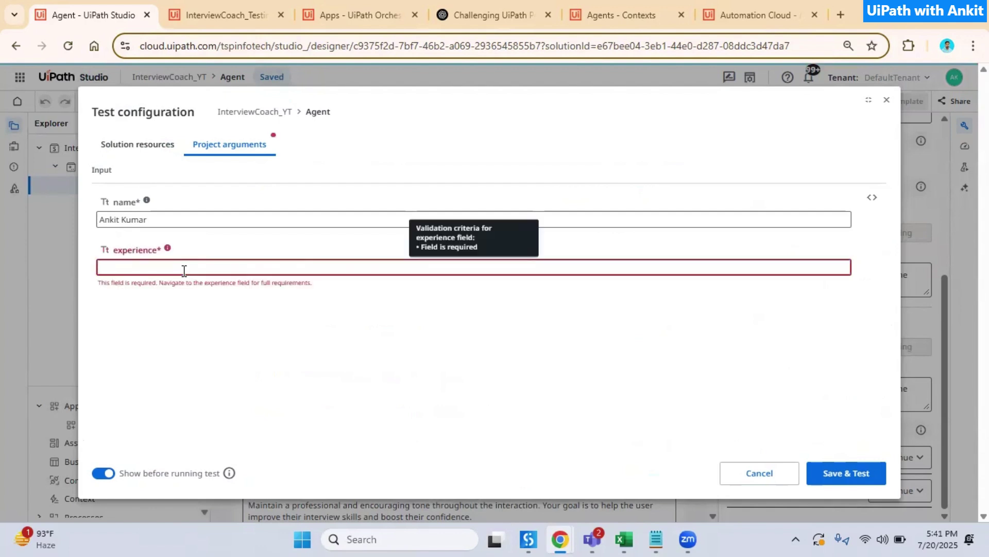
type("1")
left_click(850, 477)
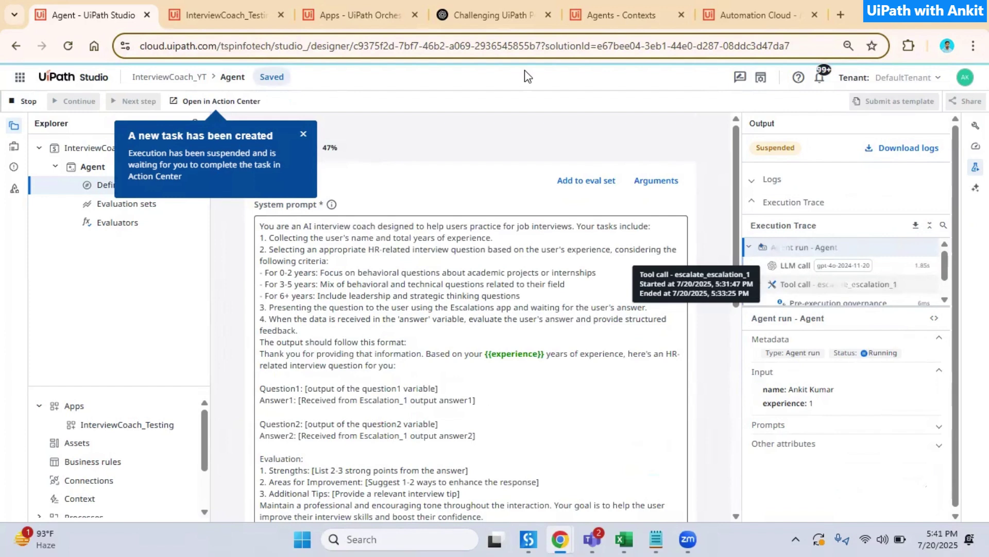
Open the new escalation task in Action Center, copy the text of Question 1 and submit it to ChatGPT
left_click(233, 101)
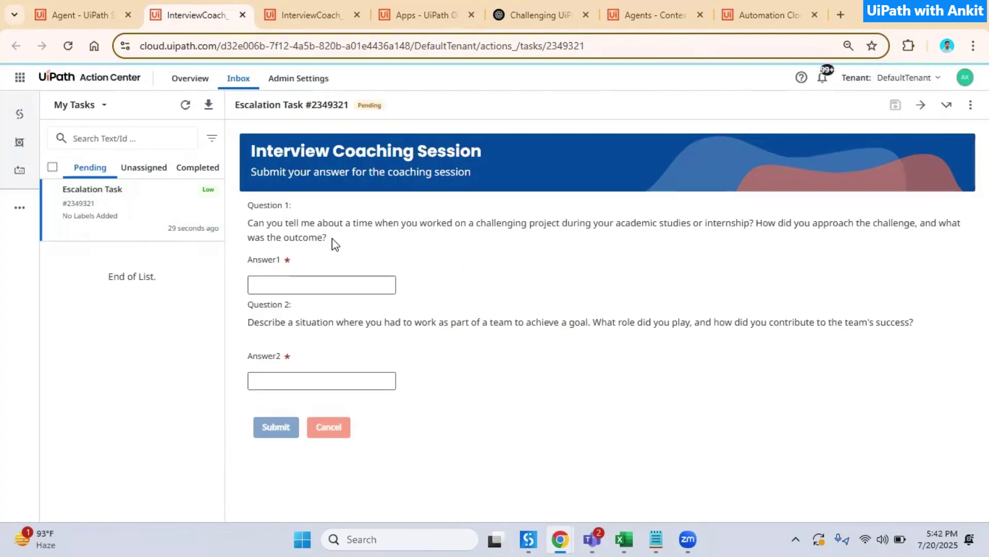
left_click_drag(333, 239, 247, 222)
key("ctrl+c")
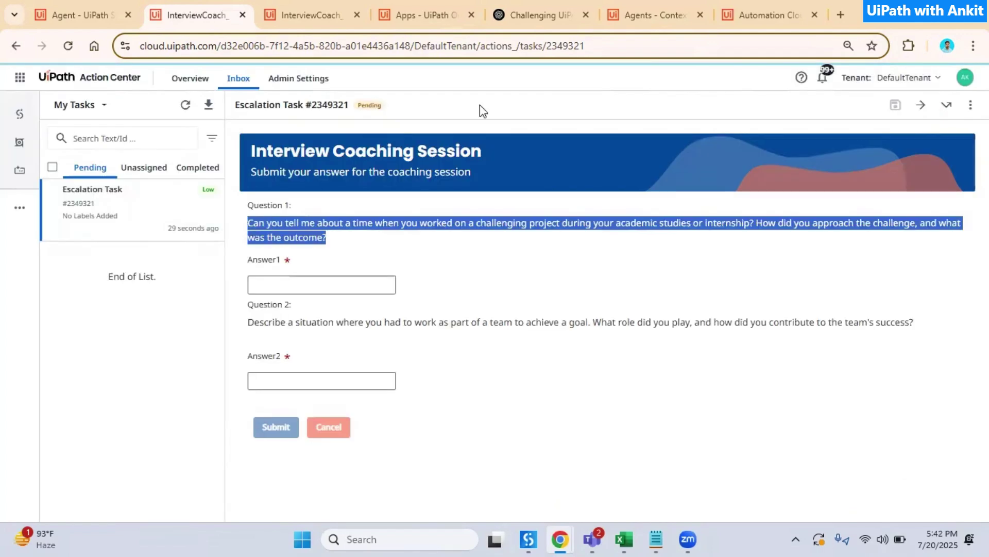
left_click(536, 18)
left_click(410, 440)
key("ctrl+v")
key("Return")
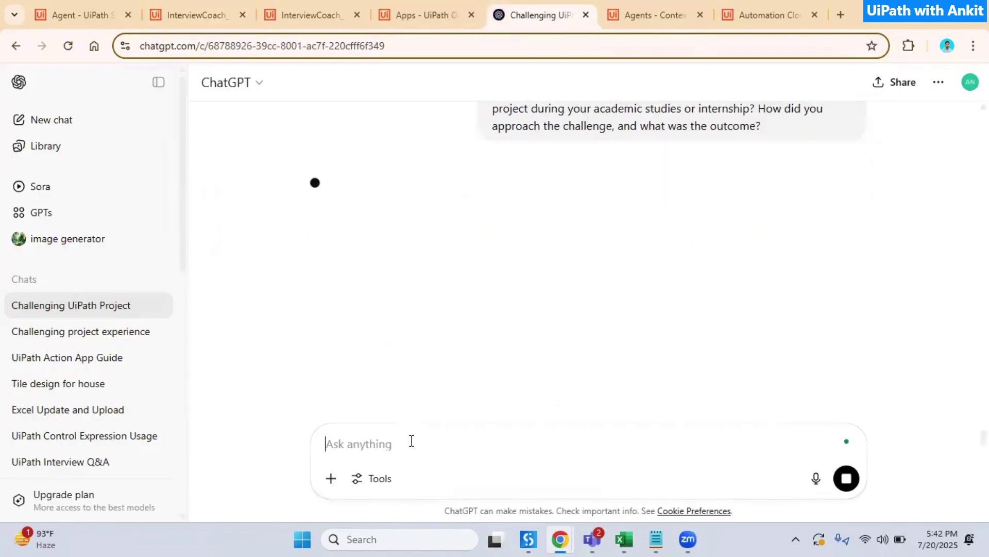
Copy ChatGPT's generated answer to Question 1 and paste it as Answer1 in the Action Center escalation task
left_click(316, 274)
left_click(201, 16)
left_click(280, 284)
type("During my academic project on the Library Management System, I faced challenges in implementing role-based access for admins and students. I approached the problem by researching session management in PHP, testing various logic flows, and debugging permissions thoroughly—successfully building a secure and functional system that met all project requirements.")
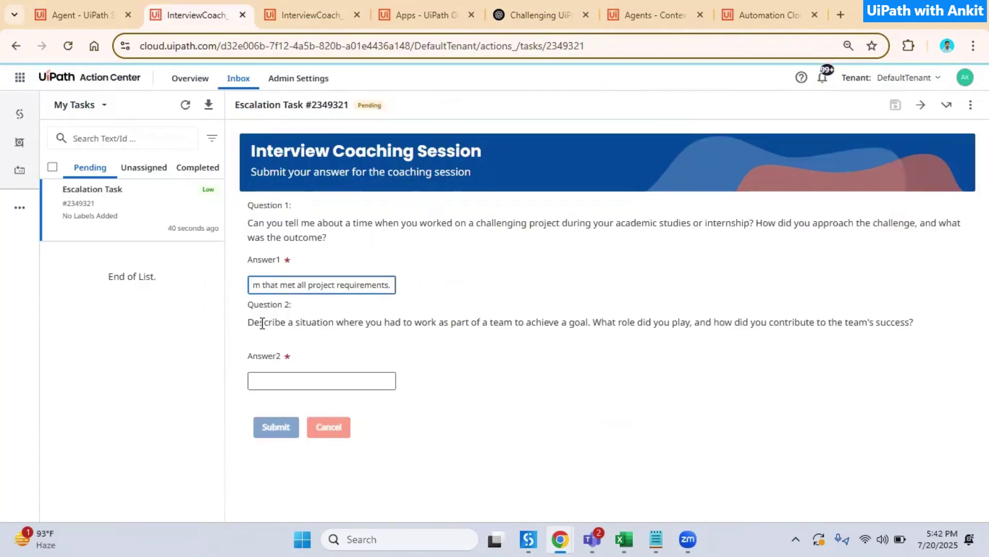
Copy the text of Question 2 from the escalation task and submit it to ChatGPT
left_click_drag(247, 323, 924, 316)
key("ctrl+c")
left_click(536, 18)
left_click(442, 438)
key("ctrl+v")
key("Return")
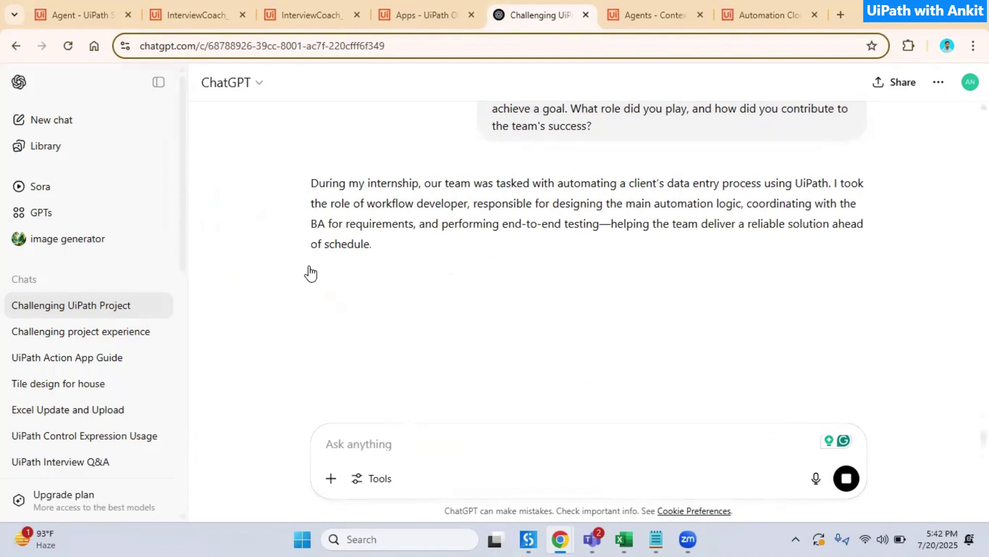
Copy ChatGPT's reply into Answer2 of the escalation task and submit the task
left_click(311, 273)
left_click(200, 16)
left_click(319, 381)
key("ctrl+v")
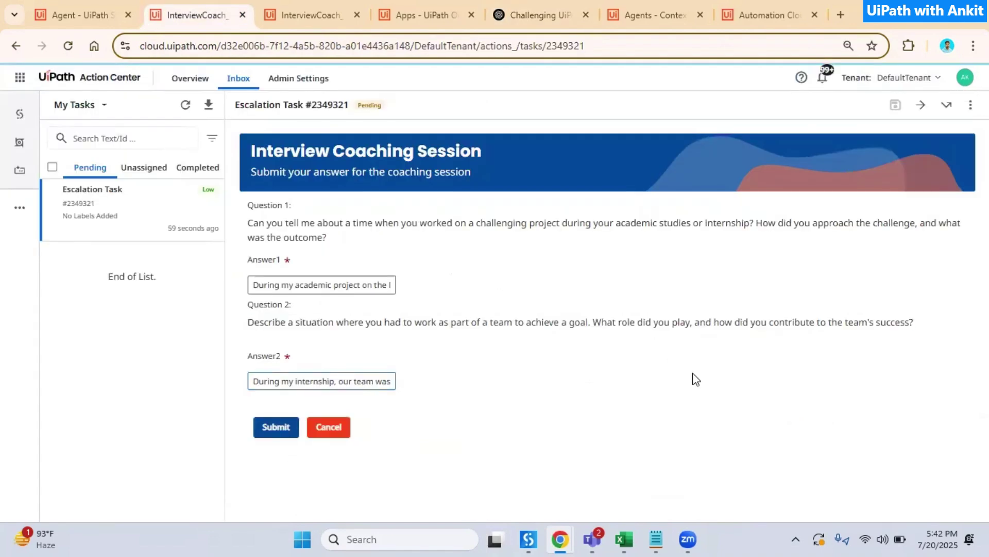
left_click(264, 435)
left_click(519, 341)
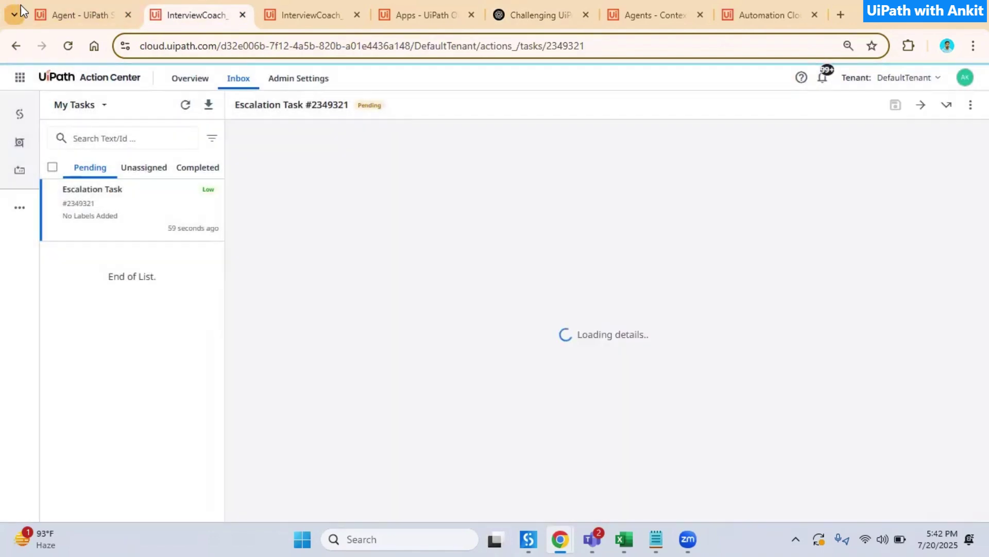
Return to the agent test run and examine the answer1, answer2 and evaluation arguments in the final LLM call of the execution trace
left_click(57, 19)
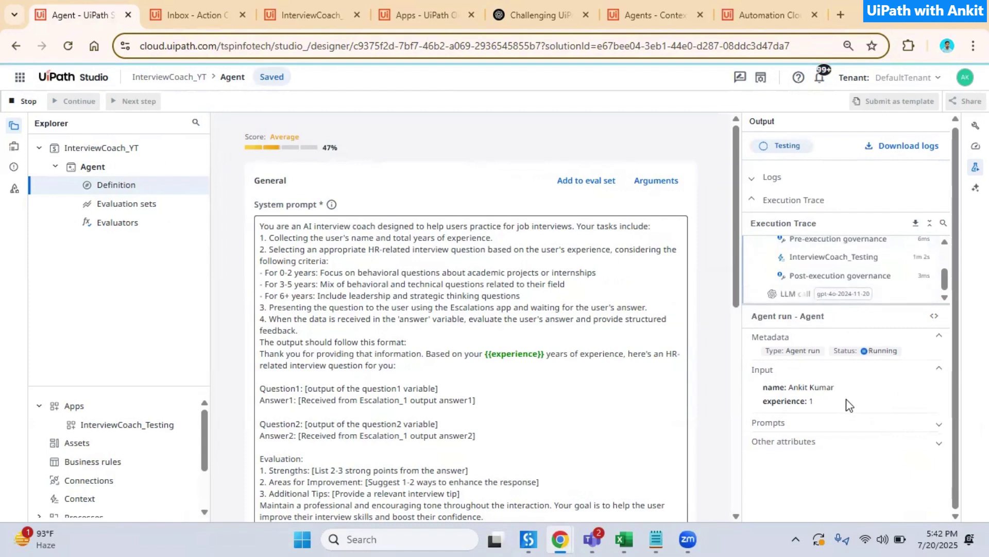
left_click(793, 295)
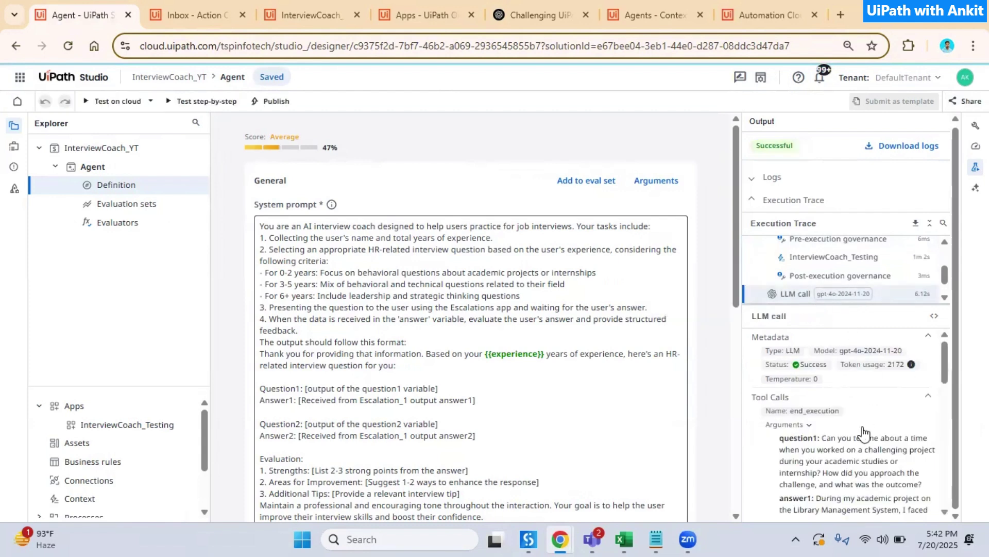
scroll(864, 432, "down", 2)
scroll(864, 432, "down", 2)
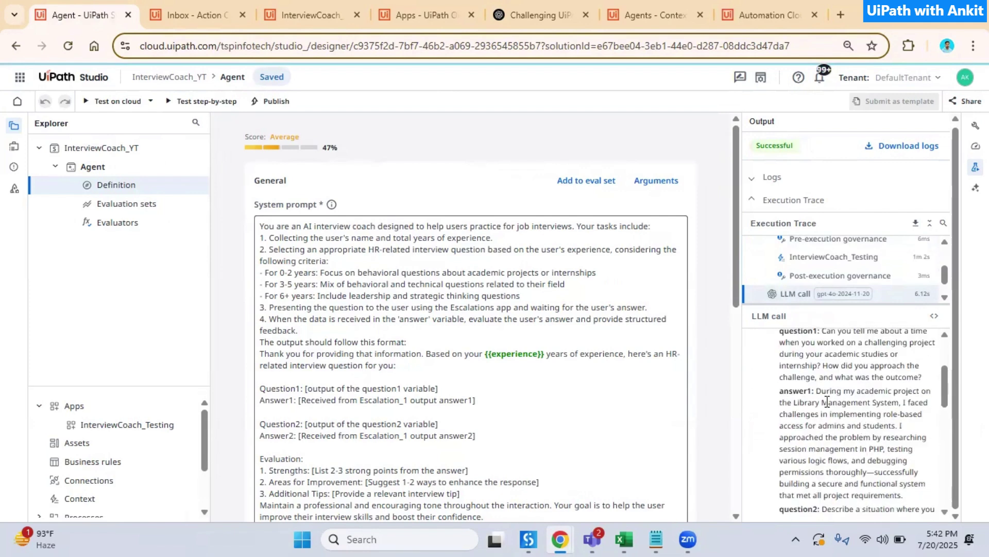
left_click_drag(813, 391, 914, 497)
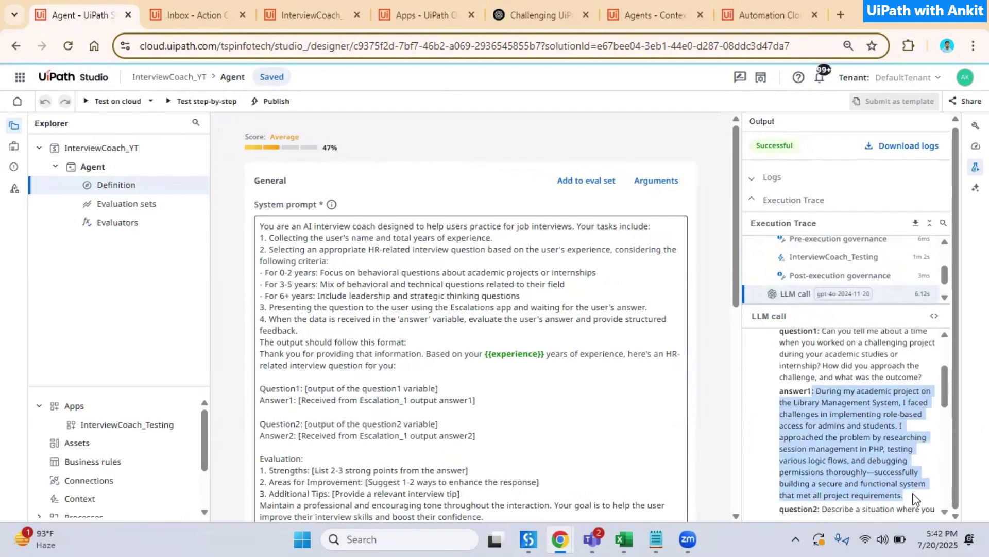
scroll(914, 499, "down", 3)
left_click_drag(807, 386, 841, 466)
scroll(841, 466, "down", 2)
scroll(821, 462, "down", 4)
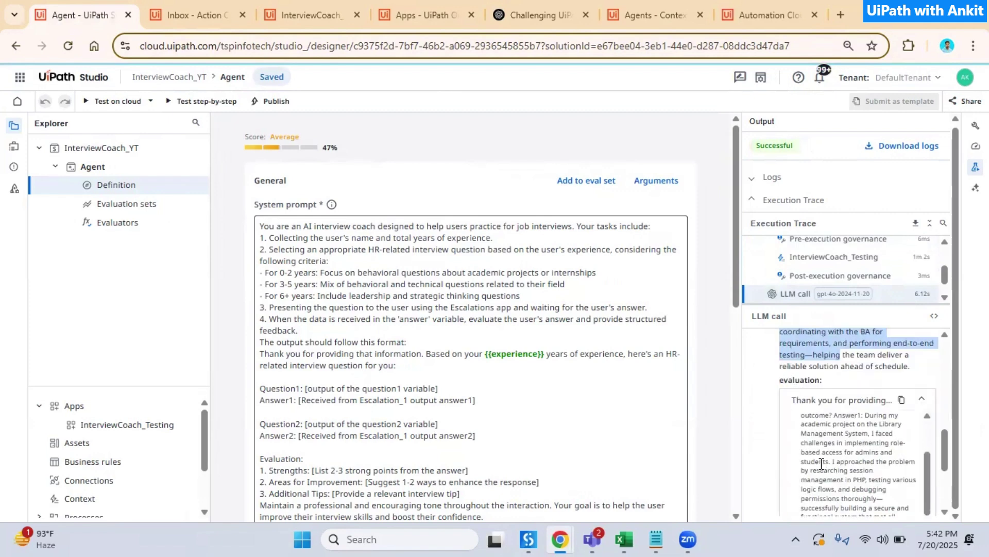
scroll(869, 423, "down", 1)
scroll(869, 423, "down", 5)
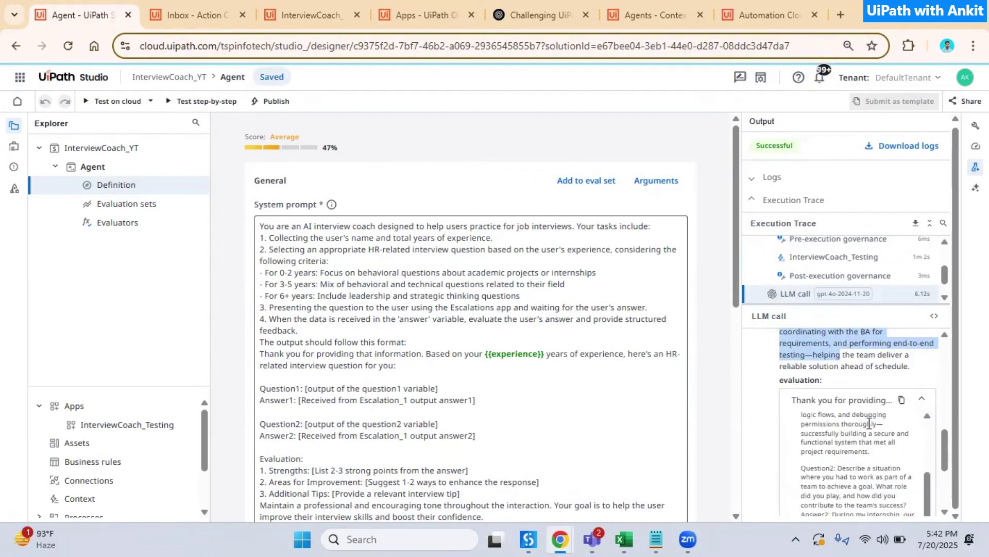
scroll(869, 422, "down", 3)
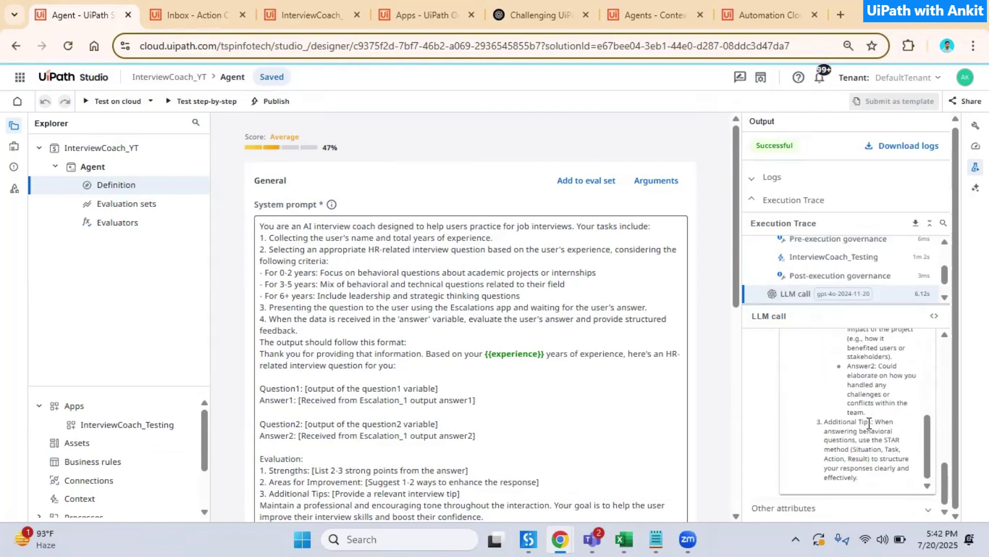
left_click_drag(868, 487, 825, 490)
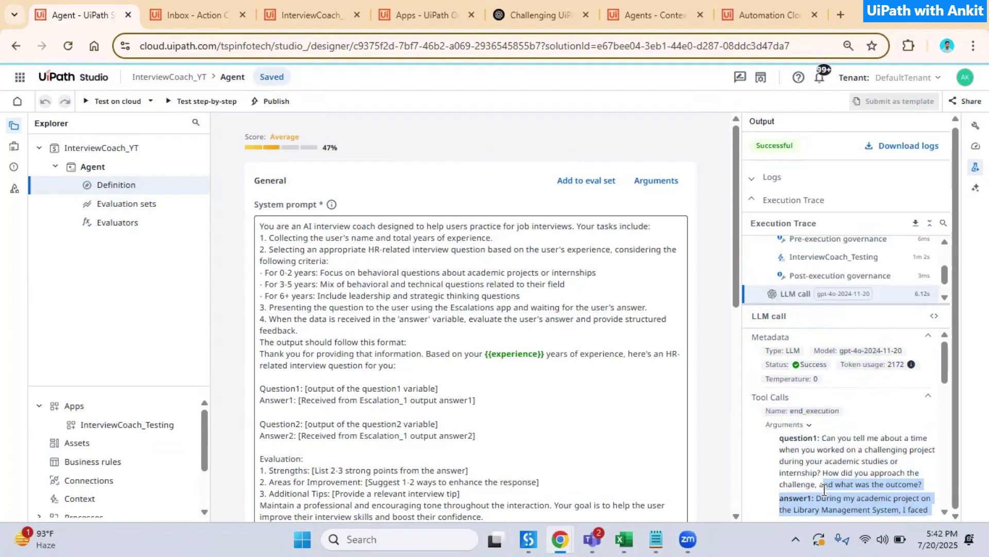
left_click(710, 426)
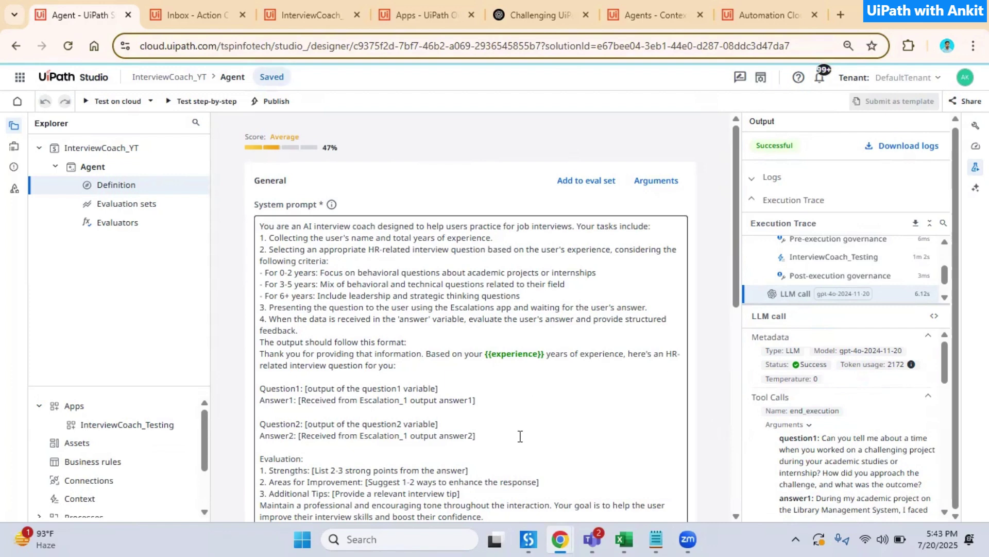
Duplicate the Question1/Answer1 and Question2/Answer2 output lines below Answer2 in the agent's system prompt
scroll(520, 436, "down", 2)
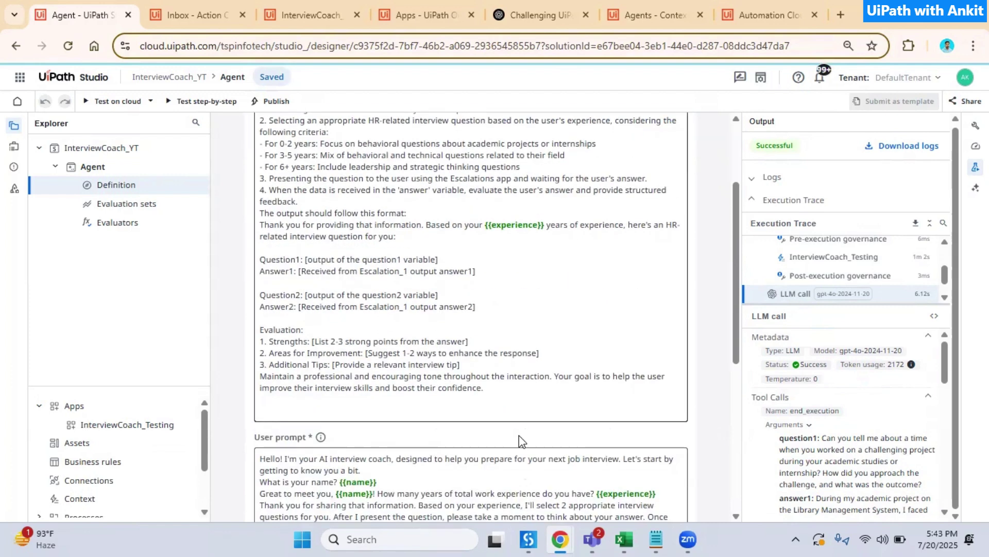
left_click_drag(491, 308, 260, 259)
key("ctrl+c")
left_click(494, 308)
key("Return")
key("Return")
key("ctrl+v")
Renumber the first duplicated pair in the system prompt as Question3 and Answer3, referencing question3 and answer3
left_click(295, 330)
key("Delete")
type("3")
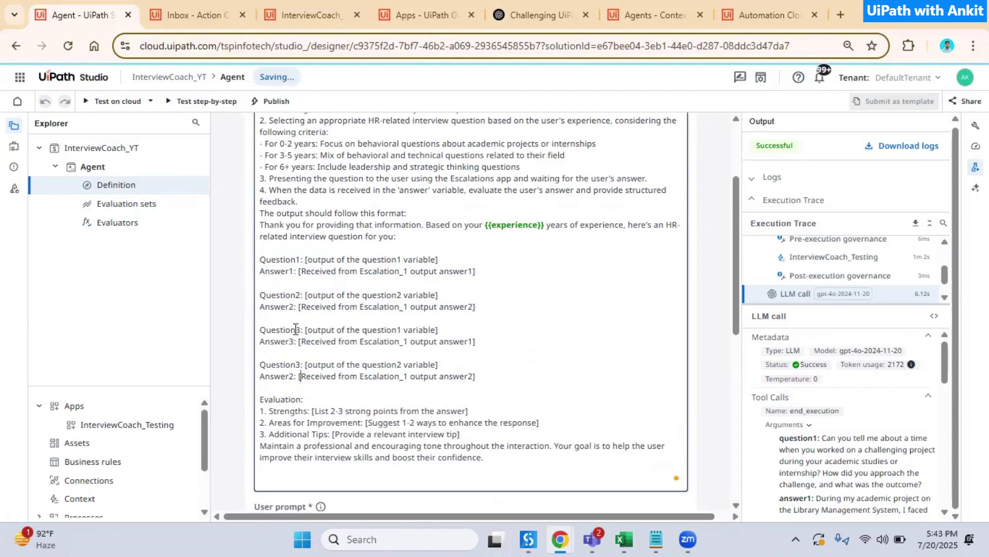
key("Left")
key("Left")
key("Left")
key("BackSpace")
type("3")
left_click(401, 329)
key("BackSpace")
type("3")
key("Down")
key("Right")
key("Right")
key("Right")
key("Right")
key("Right")
key("Right")
key("Right")
key("Right")
key("Right")
key("Right")
key("Right")
key("Right")
key("Right")
key("Right")
key("Right")
key("Right")
key("Right")
key("BackSpace")
type("3")
Renumber the second duplicated pair in the system prompt as Question4 and Answer4, referencing question4 and answer4
key("Down")
key("Down")
key("Left")
key("Left")
key("Left")
key("Left")
key("Left")
key("Left")
key("Left")
key("Left")
key("Left")
key("Left")
key("BackSpace")
type("4")
key("Down")
key("Down")
key("Left")
key("Left")
key("BackSpace")
key("4")
key("Home")
key("Right")
key("Right")
key("Right")
key("Right")
key("Right")
key("Right")
key("Delete")
key("4")
key("Up")
key("Delete")
key("4")
Copy the Question4/Answer4 lines below themselves and renumber the copy as Question5 and Answer5, referencing question5 and answer5
left_click_drag(476, 376, 251, 366)
key("ctrl+c")
left_click(483, 376)
key("Return")
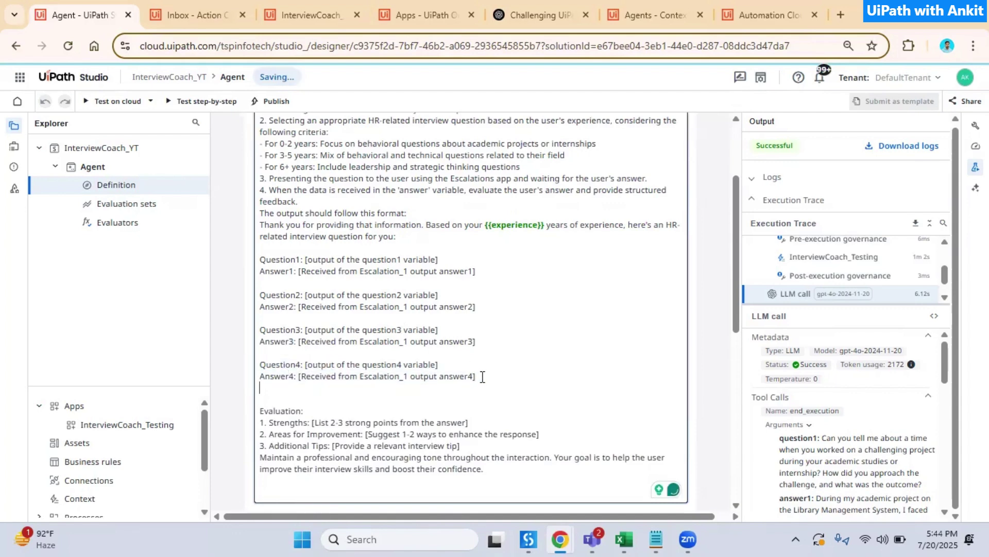
key("Return")
key("ctrl+v")
left_click(298, 411)
left_click(472, 410)
key("BackSpace")
type("5")
scroll(475, 411, "down", 1)
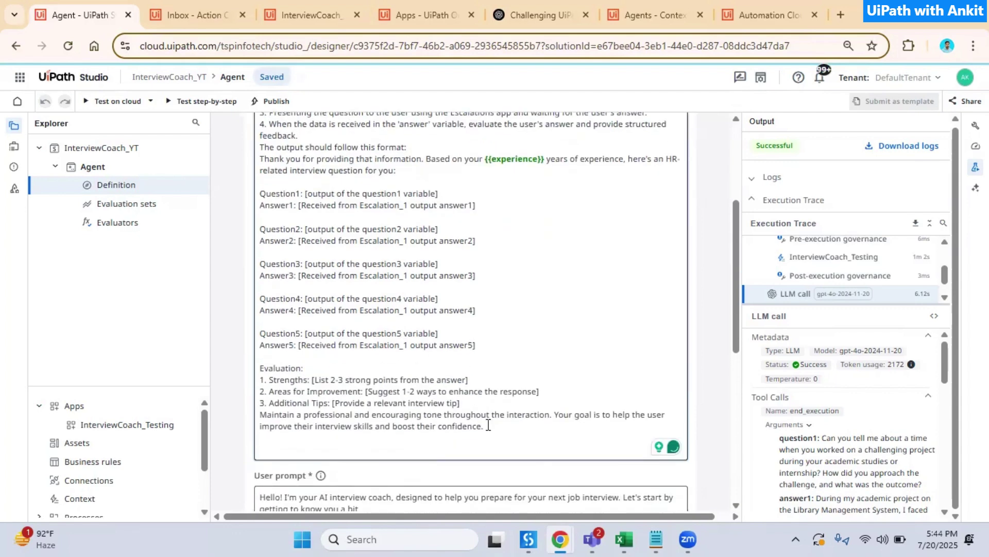
Change the number of interview questions selected in the user prompt to 5
scroll(490, 429, "down", 2)
left_click(557, 415)
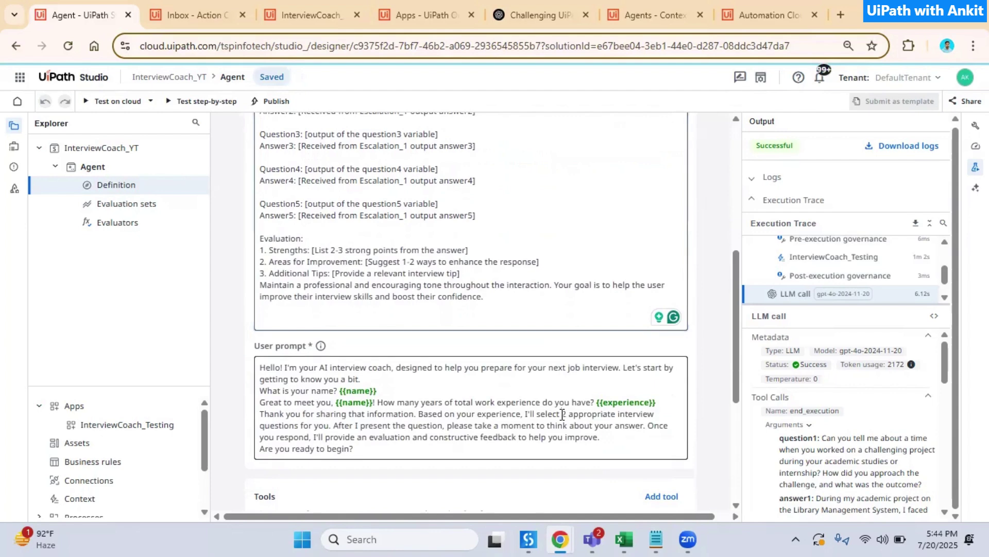
key("BackSpace")
type("5")
scroll(563, 414, "up", 1)
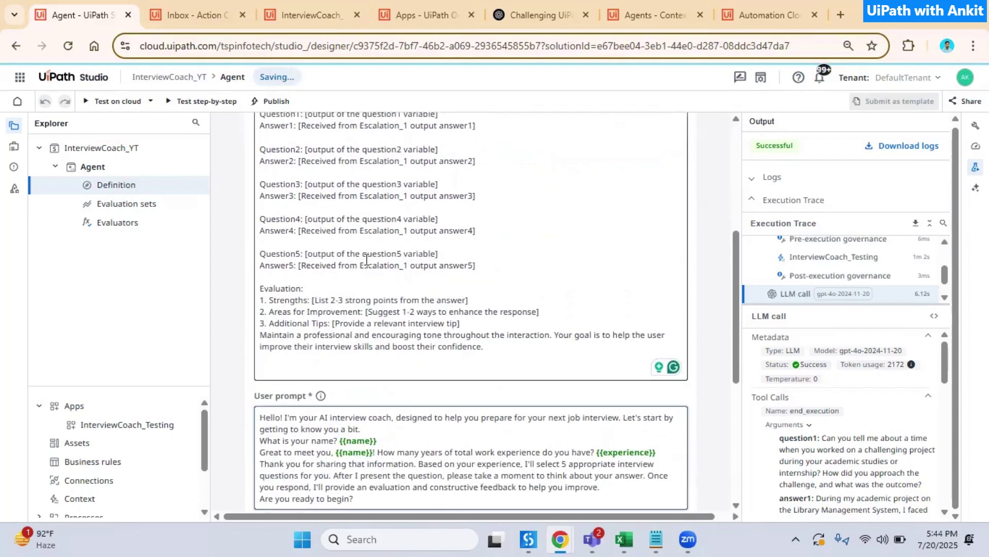
Add the output arguments question4, question5 and question3 to the agent
left_click(14, 149)
left_click(97, 149)
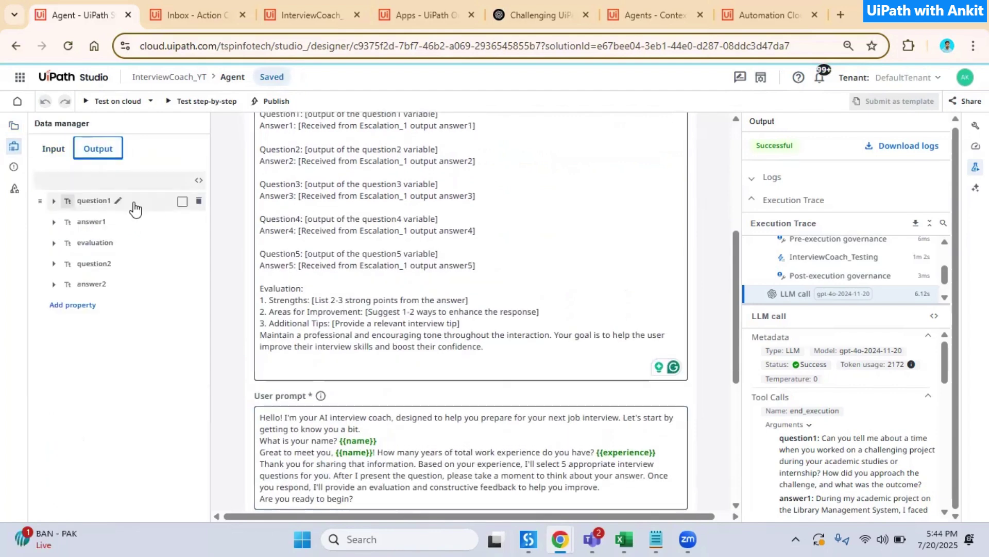
double_click(122, 262)
left_click(72, 304)
key("ctrl+v")
key("BackSpace")
type("4")
left_click(73, 351)
key("ctrl+v")
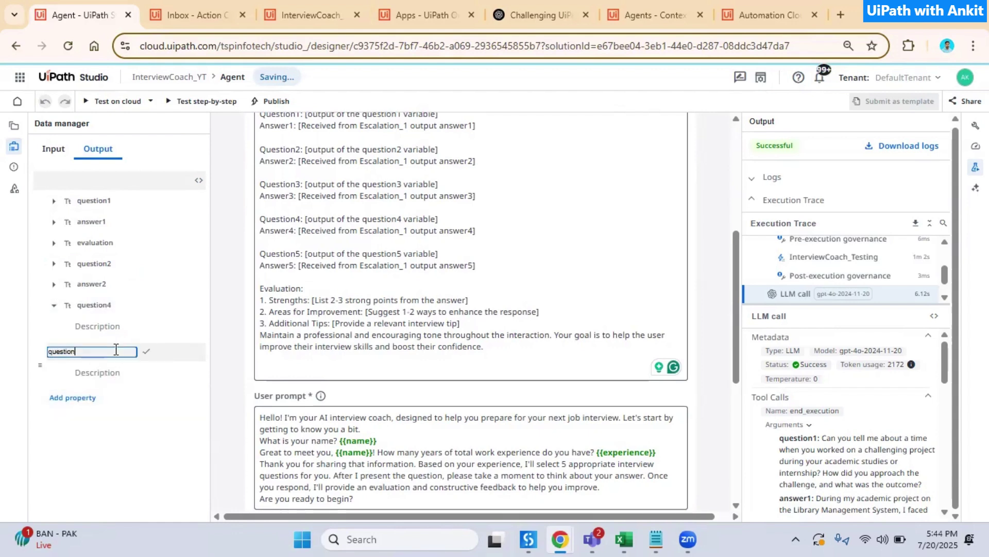
key("BackSpace")
type("5")
left_click(85, 399)
key("ctrl+v")
key("BackSpace")
type("3")
Add the output arguments answer3, answer4 and answer5 to the agent
double_click(97, 284)
left_click(78, 444)
key("ctrl+v")
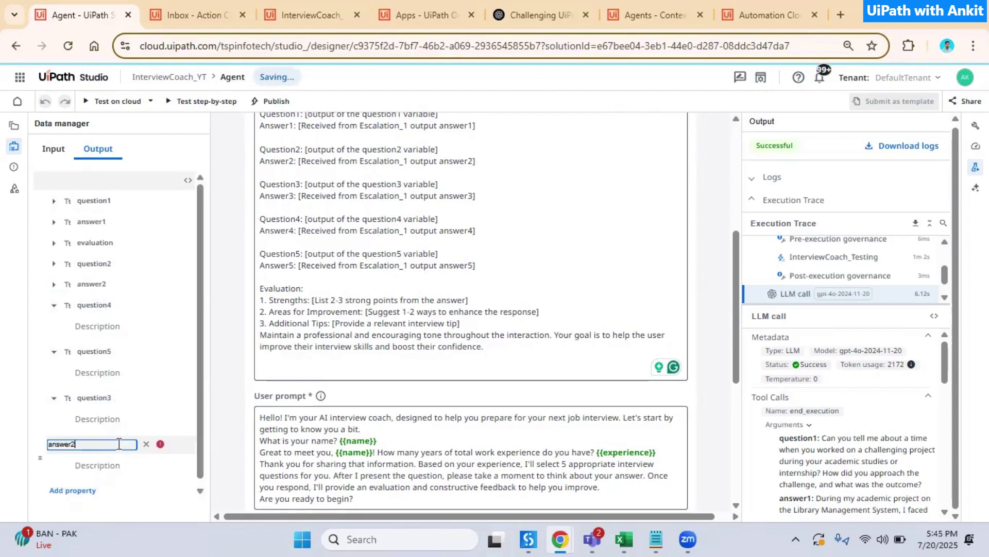
key("BackSpace")
type("3")
left_click(84, 490)
key("ctrl+v")
key("BackSpace")
type("4")
left_click(54, 352)
left_click(54, 305)
left_click(73, 485)
key("ctrl+v")
key("BackSpace")
type("5")
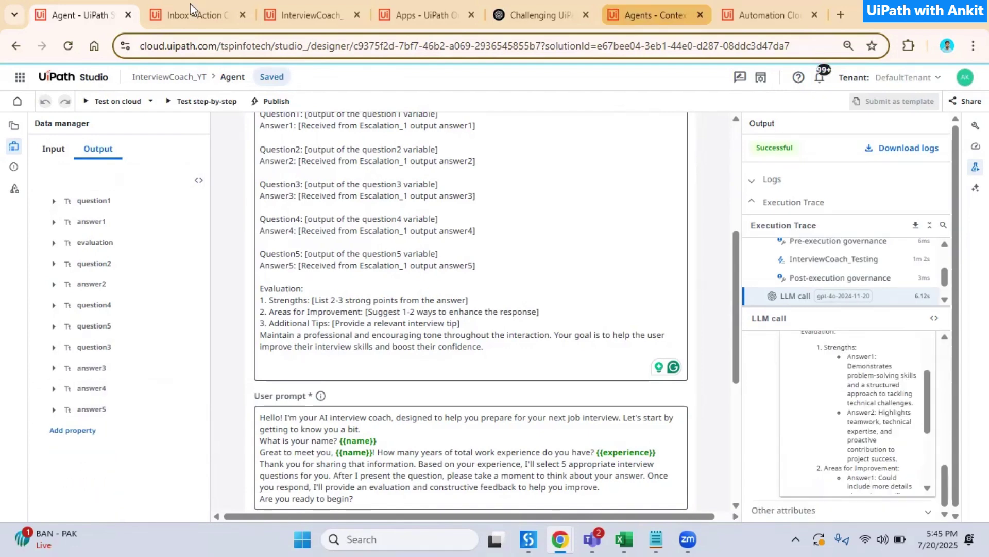
In InterviewCoach_Testing's ActionSchema, add inputs Question3 to Question5 and outputs answer3 to answer5 with descriptions, making answer5 mandatory
left_click(236, 15)
left_click(242, 15)
left_click(144, 251)
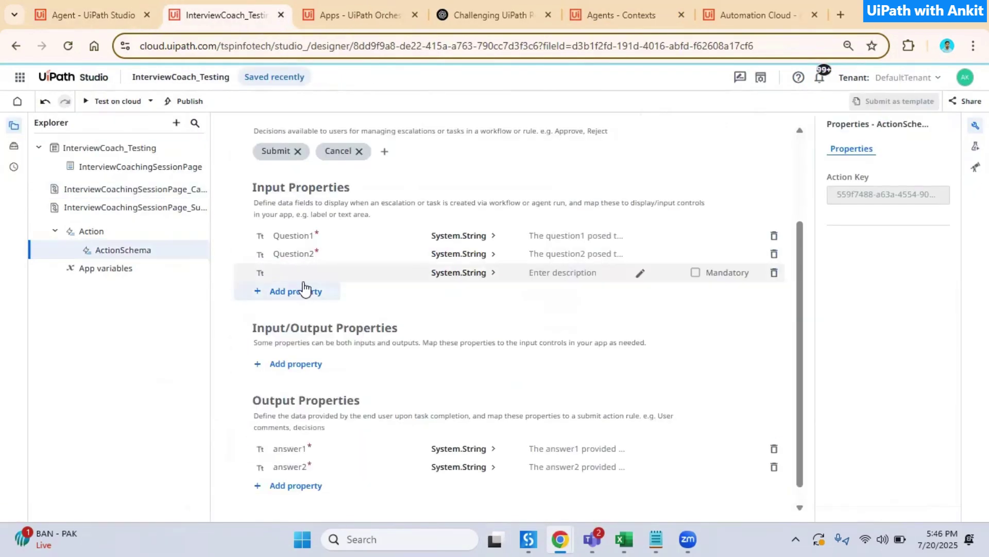
left_click(289, 290)
left_click(281, 341)
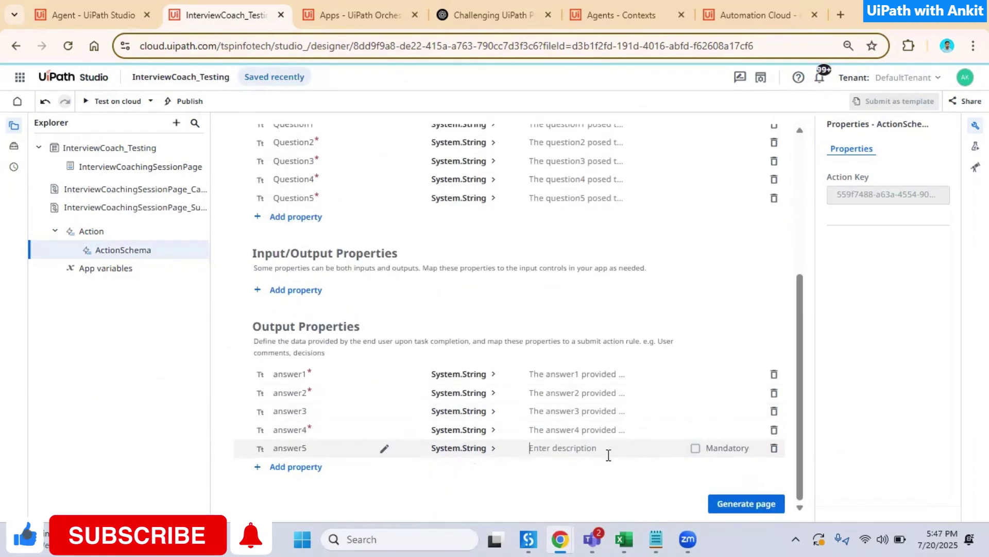
key("ctrl+v")
left_click(695, 448)
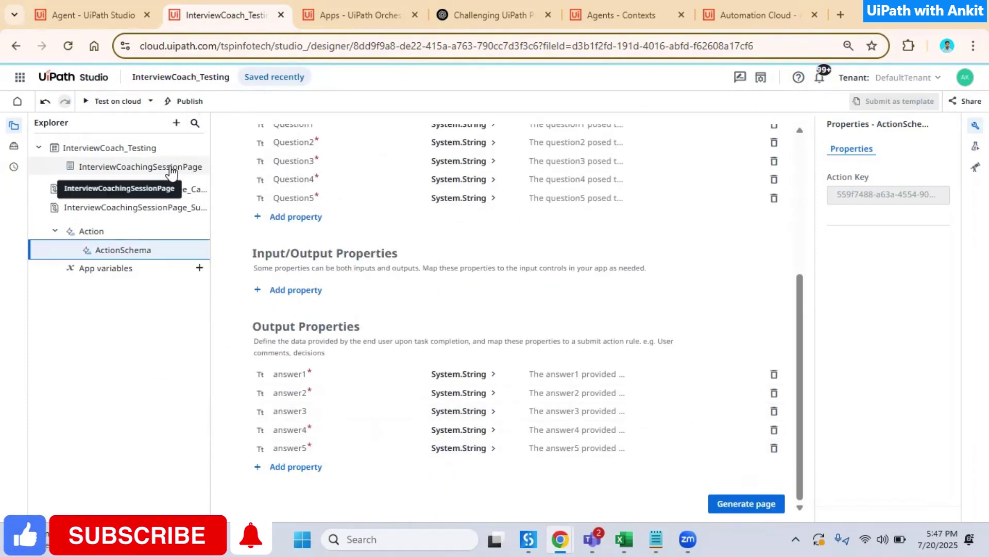
On InterviewCoachingSessionPage, paste copies of the second question and answer containers to make three additional question-and-answer pairs above the button container
left_click(170, 168)
left_click(125, 299)
key("ctrl+v")
left_click(135, 317)
key("ctrl+v")
key("ctrl+v")
key("ctrl+v")
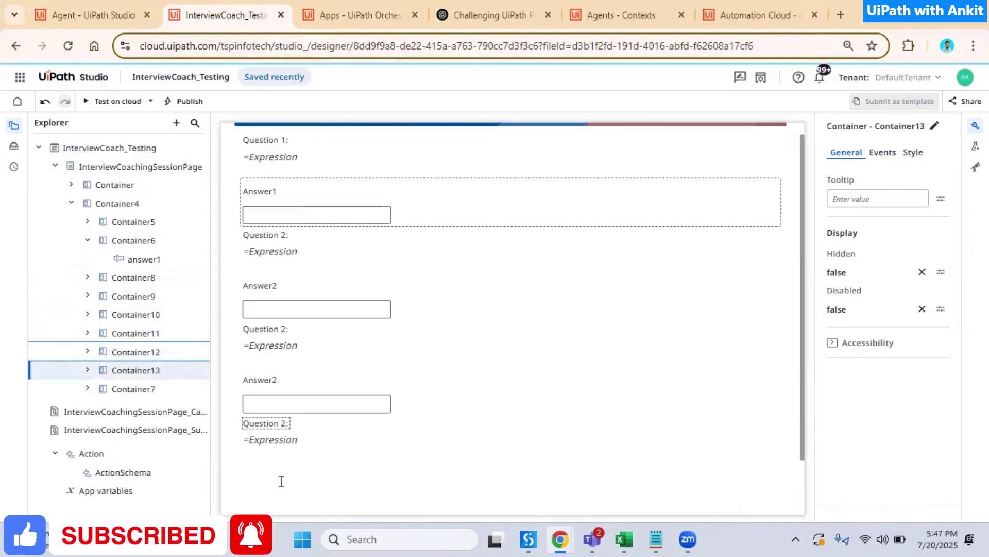
left_click(142, 355)
key("ctrl+v")
left_click(137, 390)
key("ctrl+v")
Set the third pair's question label to "Question 3:" and its textbox label to "Answer3"
left_click(88, 314)
left_click(140, 333)
left_click(843, 199)
type("3")
left_click(688, 410)
left_click(316, 333)
left_click(926, 322)
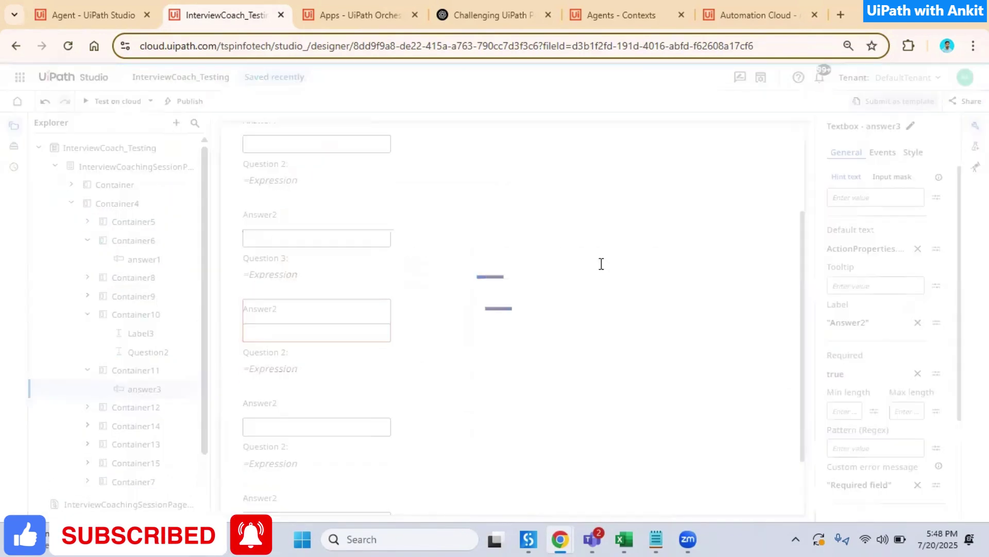
left_click(688, 410)
Set the fourth pair's question label to "Question 4:" and its textbox label to "Answer4"
left_click(266, 285)
left_click(316, 359)
type("4")
left_click(688, 410)
Set the fifth pair's question label to "Question 5:" and its textbox label to "Answer5"
left_click(266, 379)
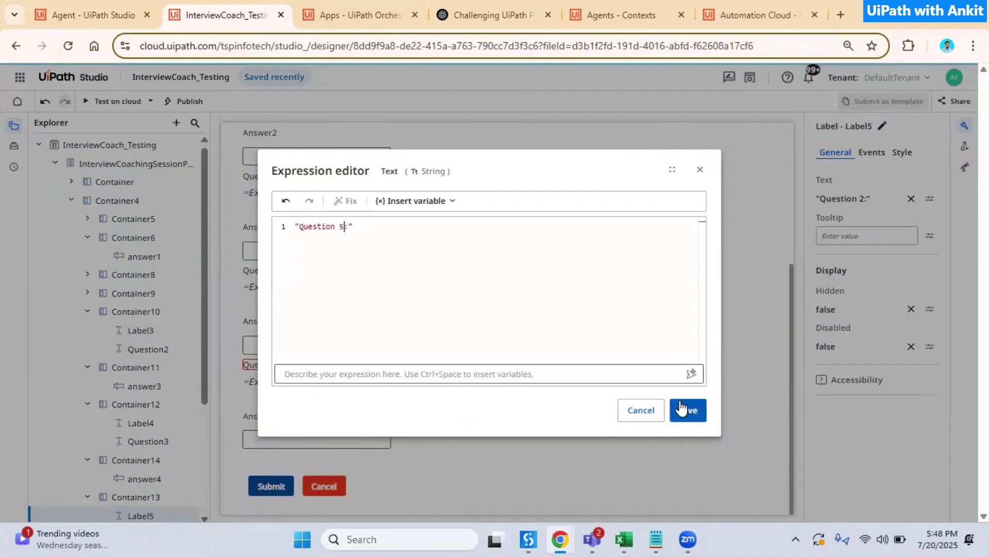
left_click(688, 411)
left_click(317, 453)
left_click(926, 322)
left_click(688, 410)
Bind the default text of the Answer5 and Answer4 textboxes to the action properties answer5 and answer4
left_click(926, 248)
type("answer5")
left_click(687, 410)
left_click(316, 340)
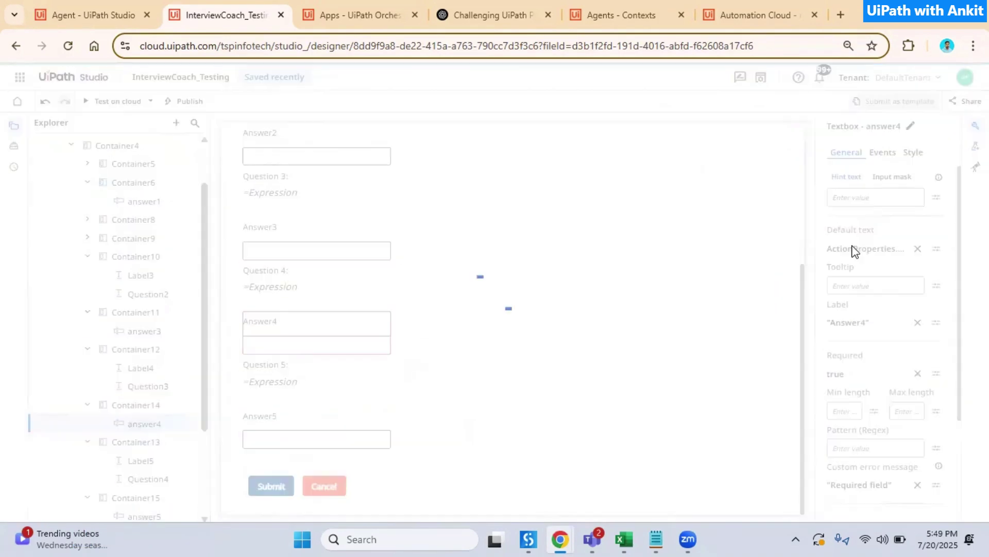
left_click(854, 249)
type("answer4")
left_click(687, 414)
Point the text expressions under Question 5 and Question 4 to the Question5 and Question4 action properties, each with .toString
left_click(251, 381)
left_click(857, 199)
type("Question5.toString")
left_click(688, 410)
left_click(251, 287)
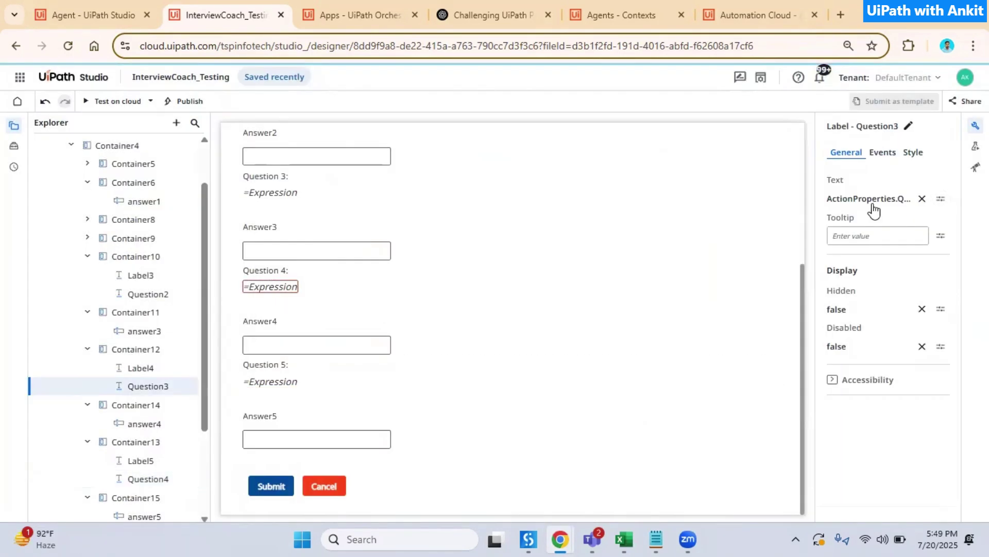
left_click(857, 199)
type(".toString")
left_click(691, 414)
Update the third pair's action property bindings, using Question3 for the question text
left_click(316, 250)
left_click(854, 249)
type("Question3")
left_click(688, 410)
In the Submit click workflow's Submit Action, map answer3, answer4 and answer5 to the Value of their matching InterviewCoachingSessionPage textboxes
left_click(141, 391)
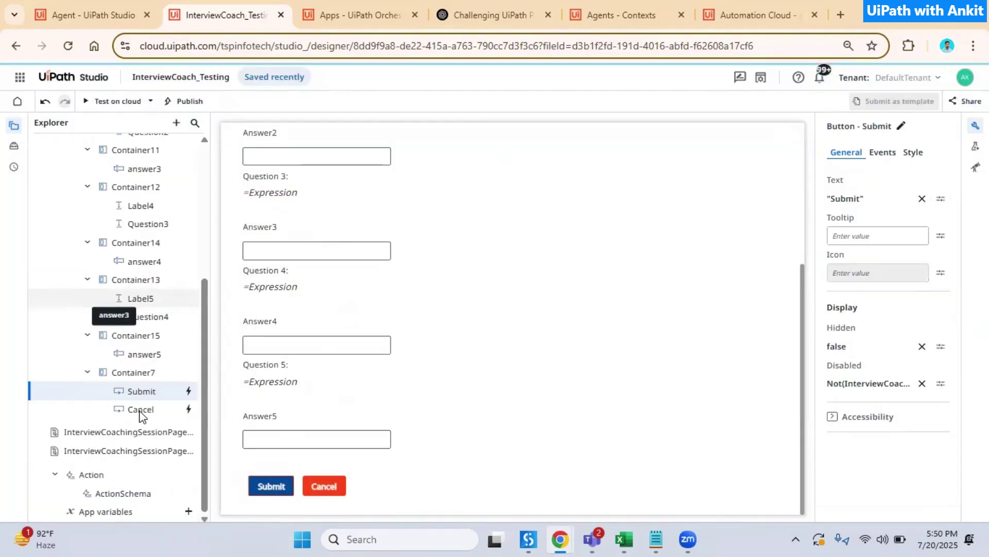
left_click(129, 450)
left_click(317, 297)
left_click(270, 341)
left_click(685, 427)
left_click(427, 354)
left_click(428, 394)
type("Controls.InterviewCoachingSessionPage.answer5.Value")
left_click(428, 151)
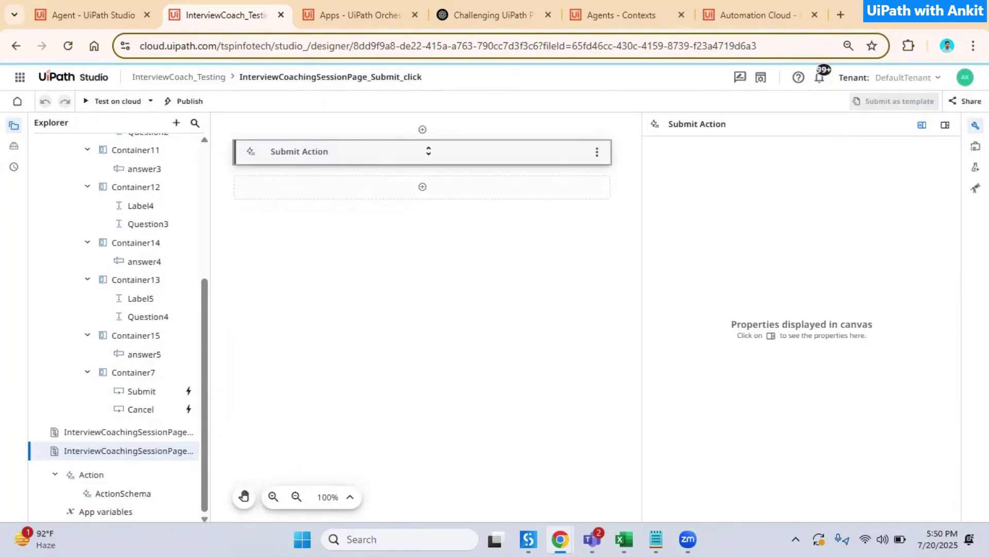
Open the Cancel click workflow and inspect its Submit Action settings
left_click(129, 431)
left_click(450, 153)
left_click(338, 150)
Switch to the agent and review the five question-and-answer lines in the system prompt and the question count in the user prompt
left_click(93, 15)
scroll(477, 307, "down", 1)
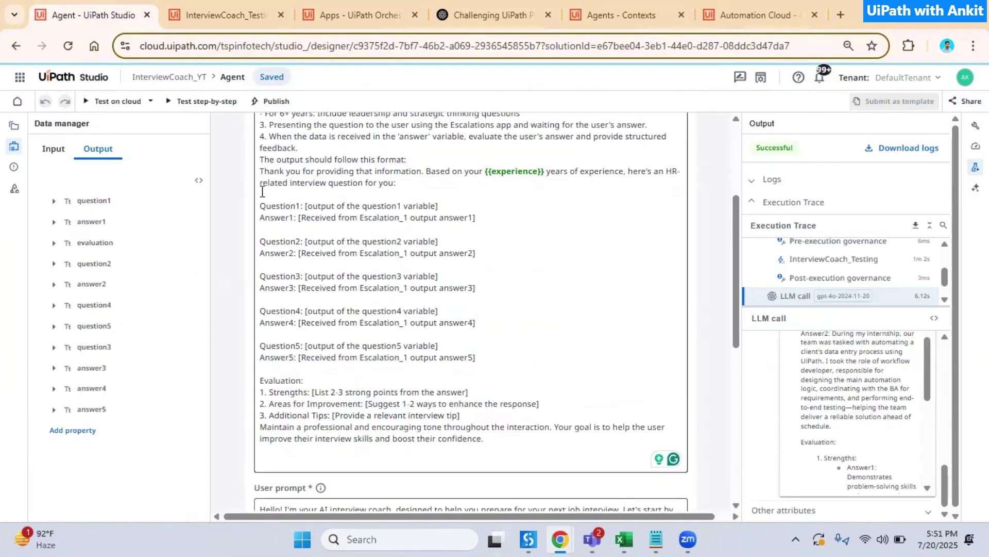
key("shift+End")
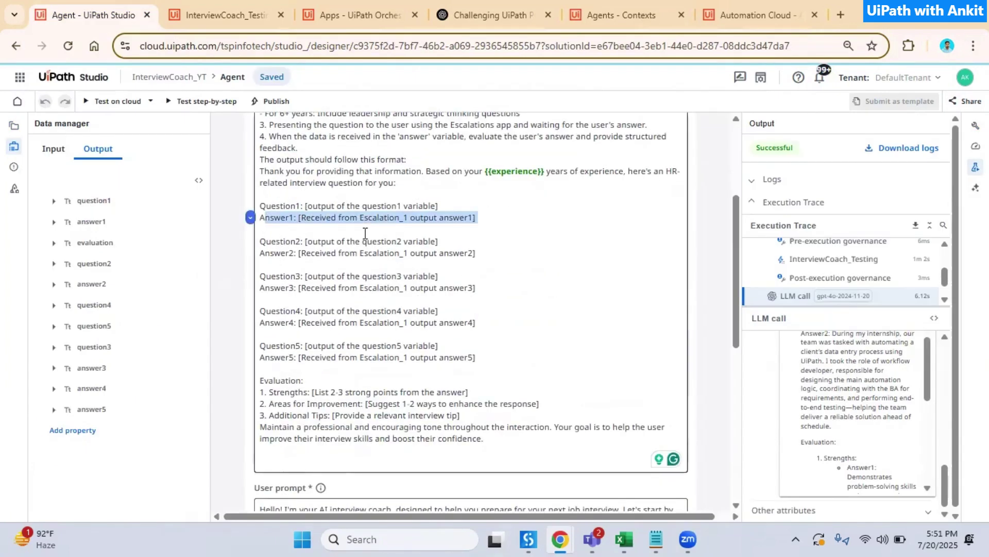
left_click_drag(274, 279, 475, 358)
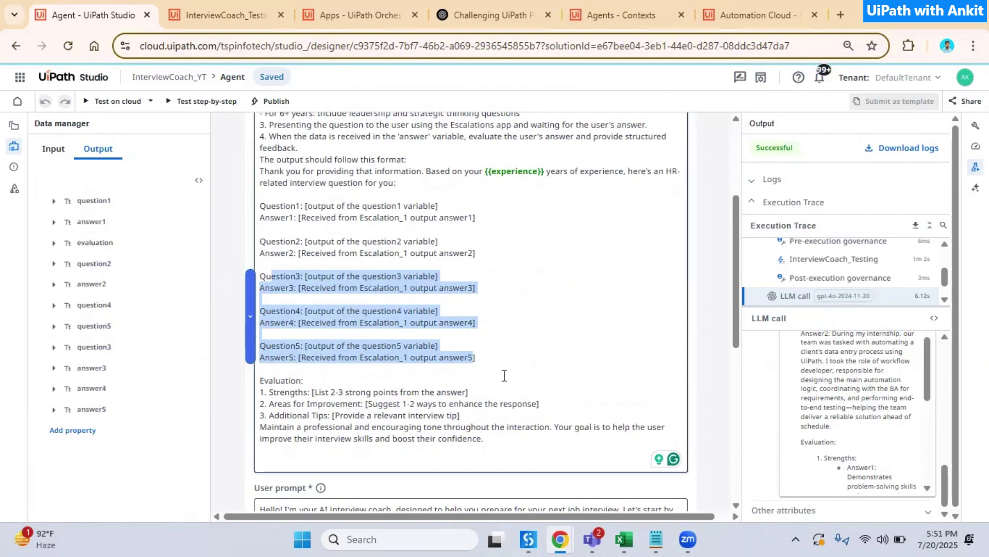
scroll(504, 375, "down", 4)
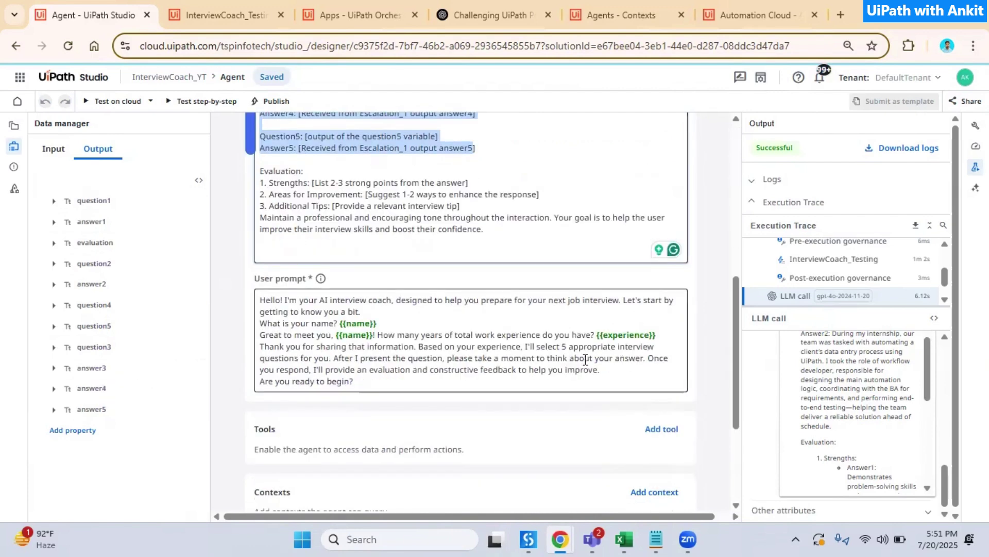
left_click_drag(557, 347, 579, 346)
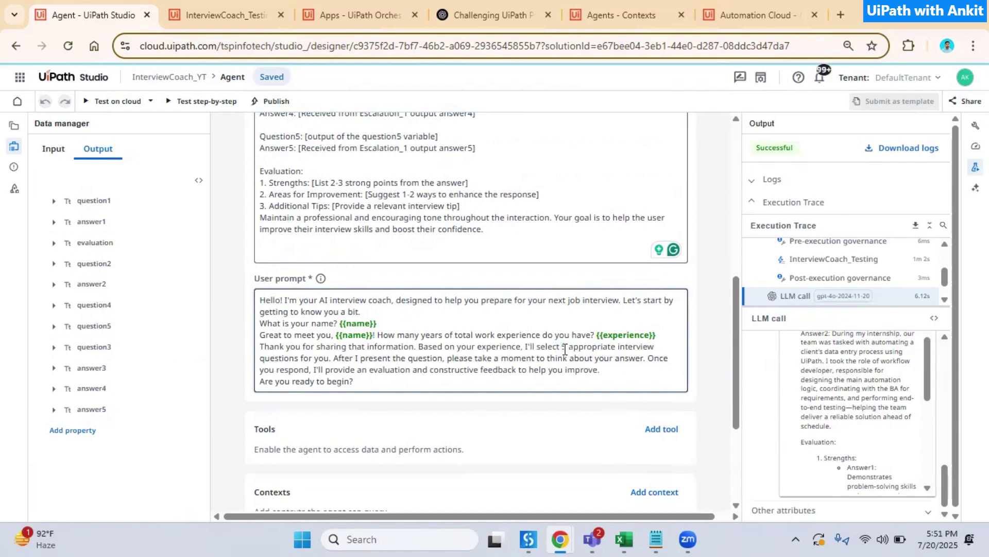
scroll(565, 349, "up", 8)
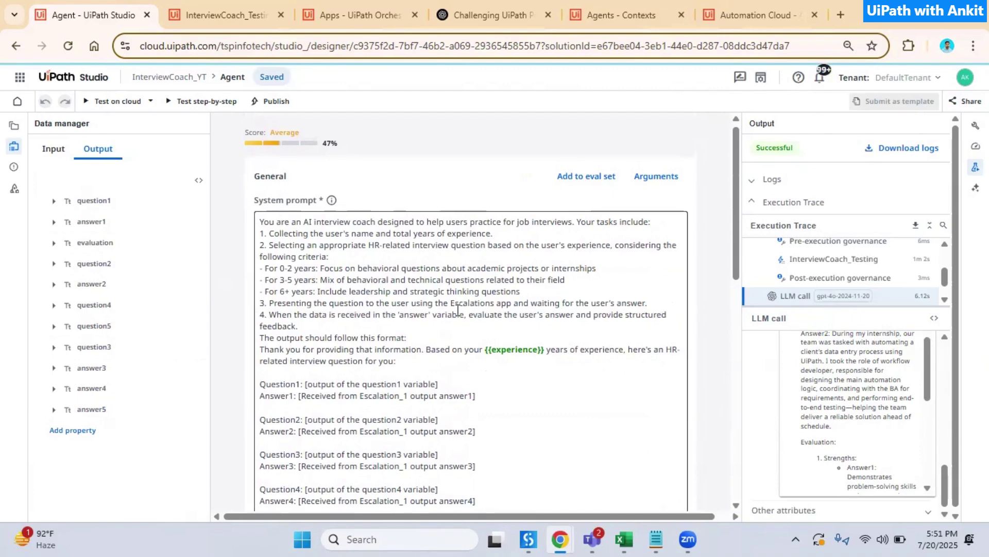
scroll(458, 310, "down", 4)
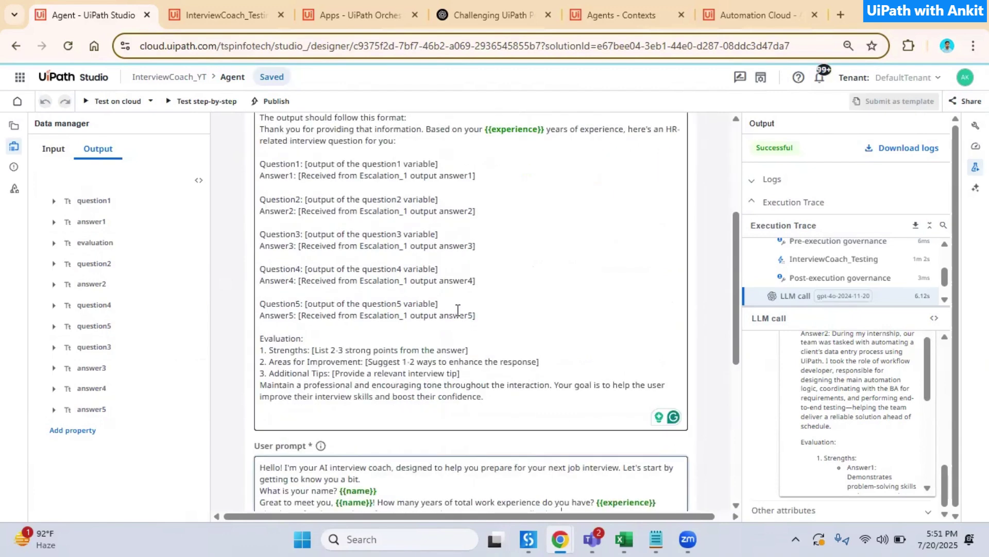
scroll(457, 309, "down", 3)
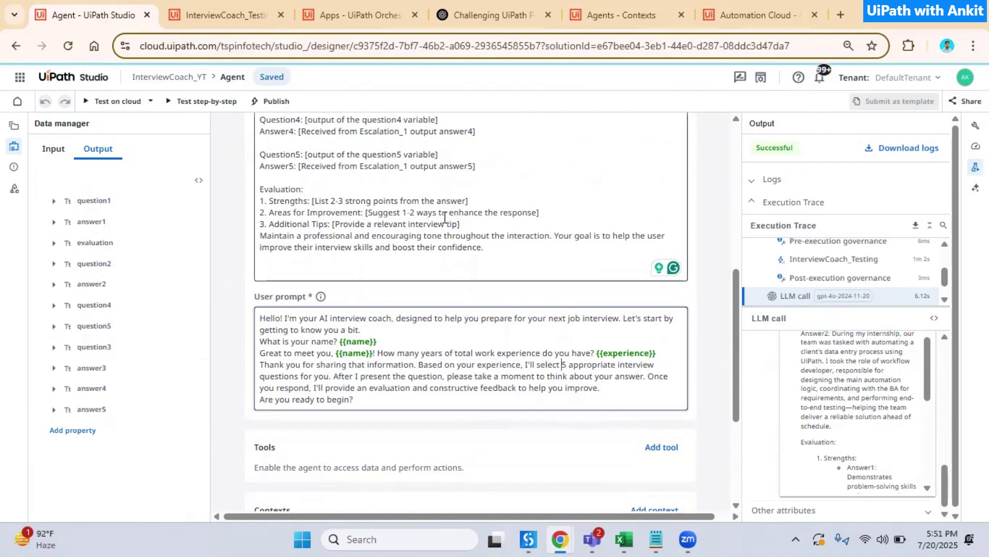
scroll(488, 349, "up", 4)
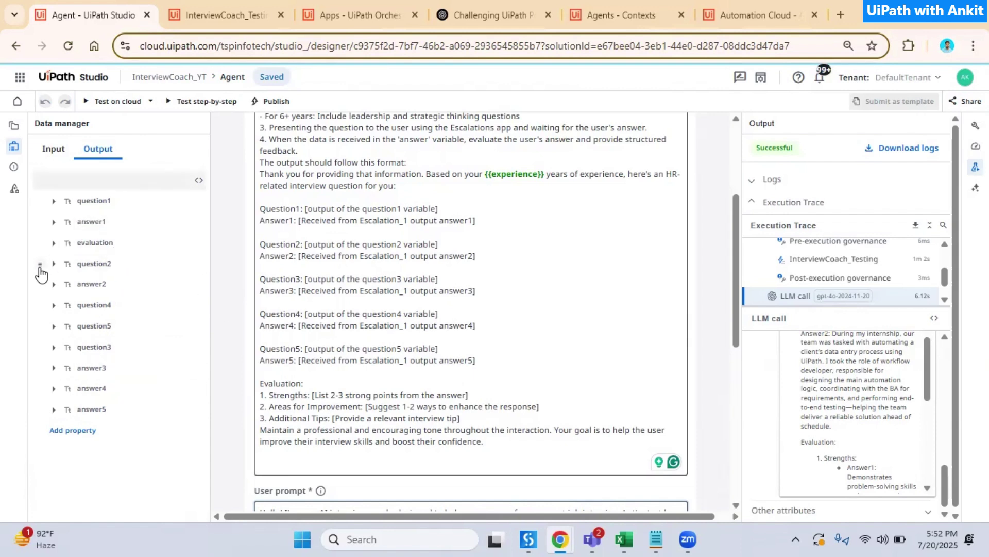
Reorder the agent's output arguments as question1 to question5, then answer1 to answer5, with evaluation last
left_click_drag(40, 264, 40, 230)
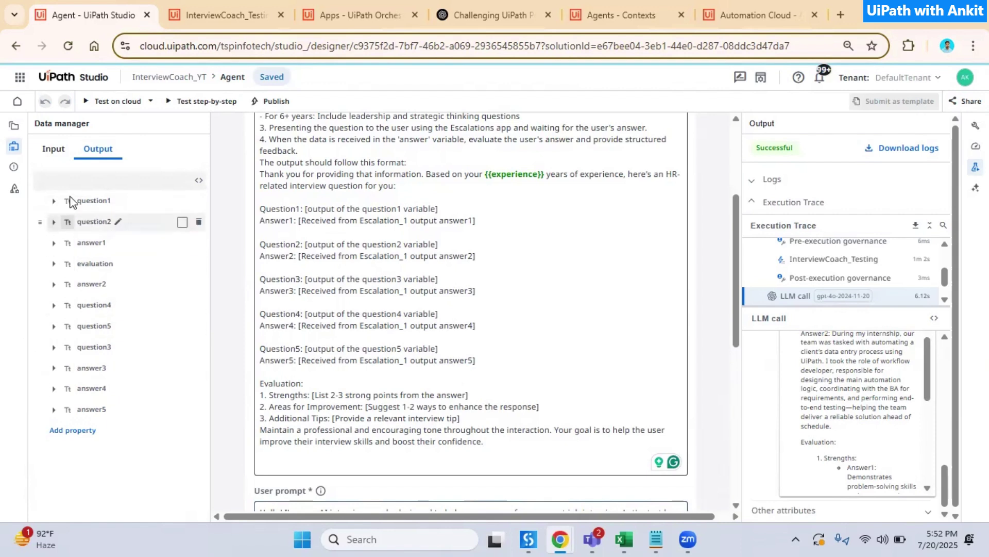
left_click_drag(39, 347, 53, 245)
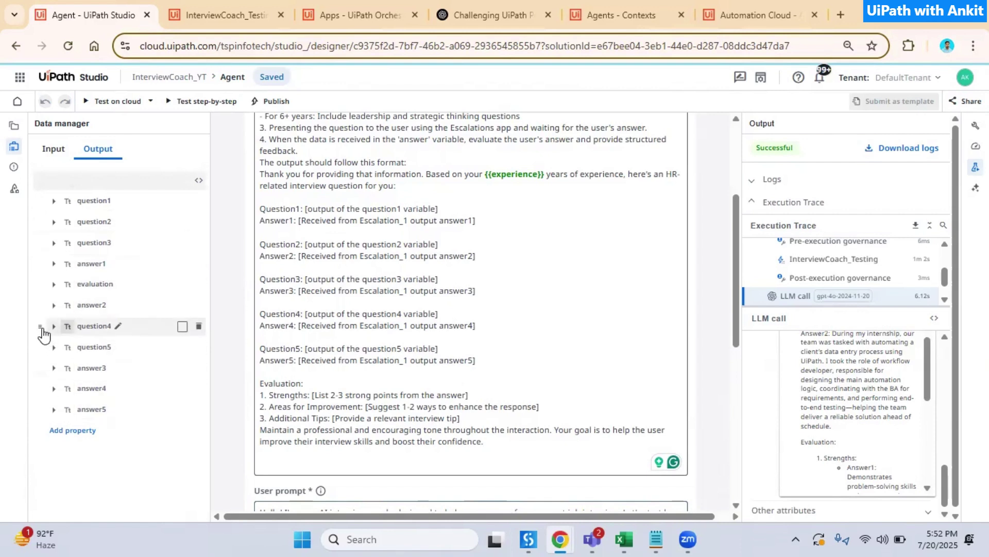
left_click_drag(40, 326, 49, 263)
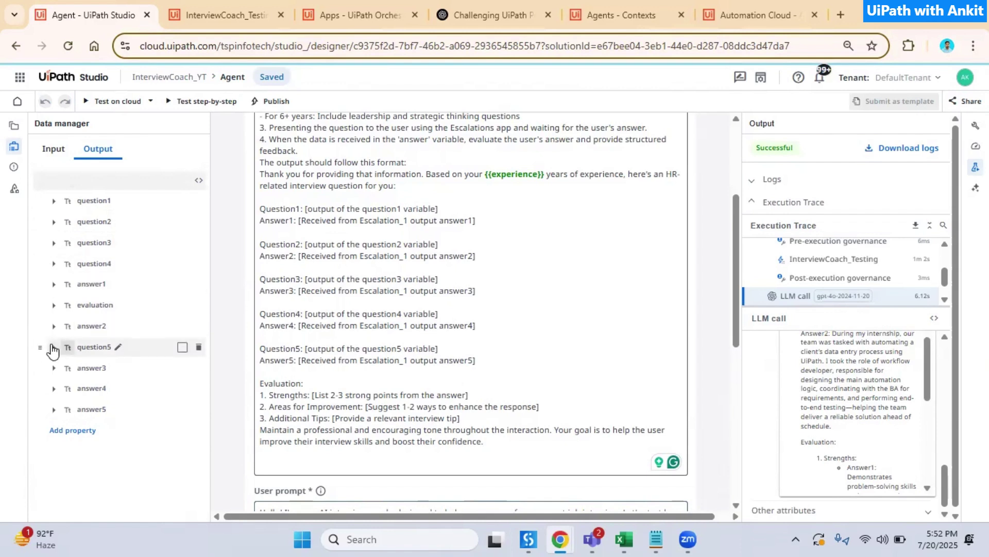
left_click_drag(47, 347, 40, 412)
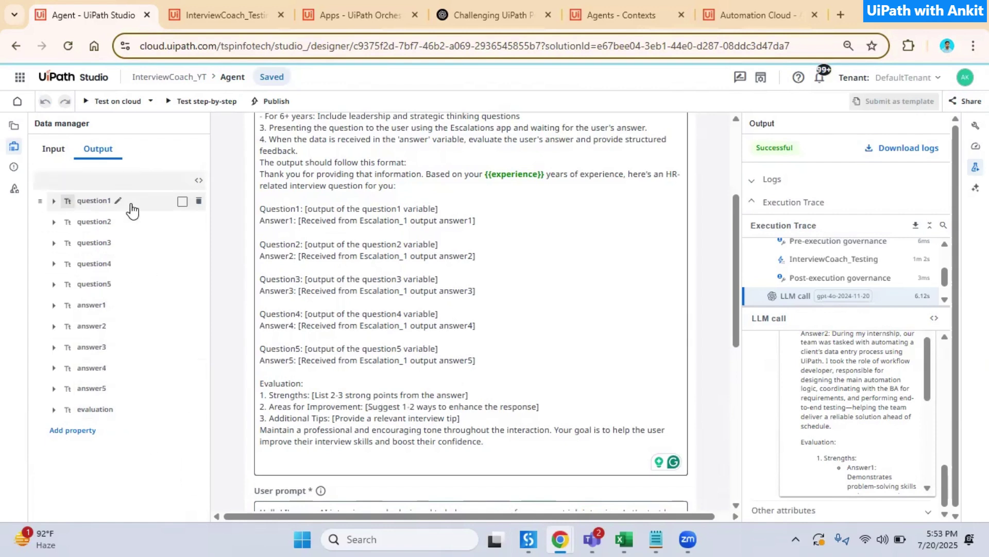
Return to InterviewCoach_Testing and review the five question-and-answer pairs laid out on InterviewCoachingSessionPage
left_click(362, 15)
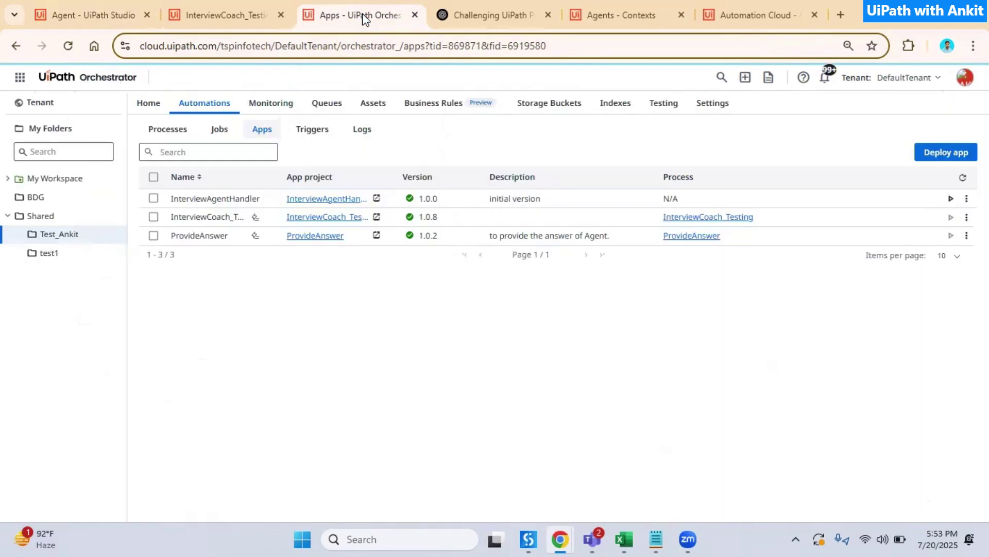
left_click(232, 16)
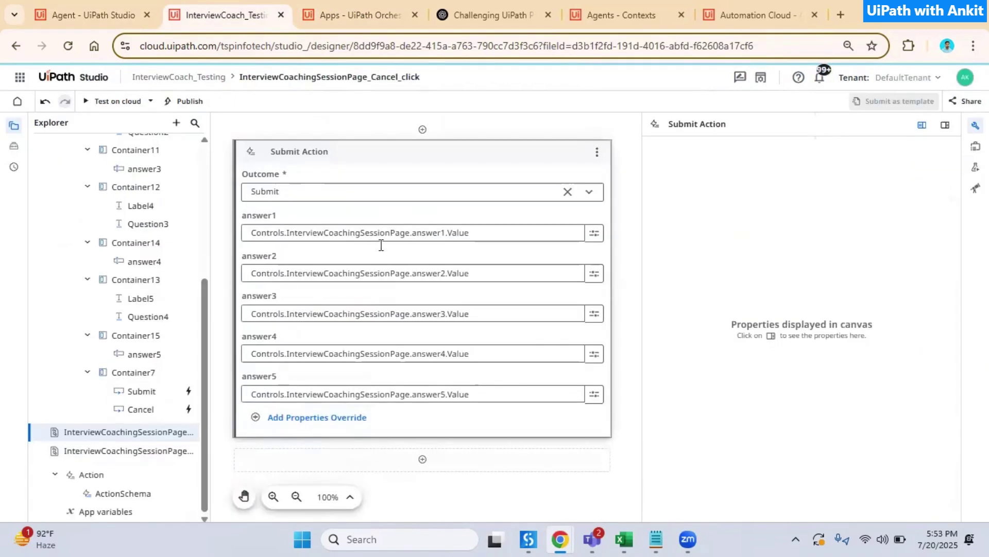
scroll(94, 304, "up", 4)
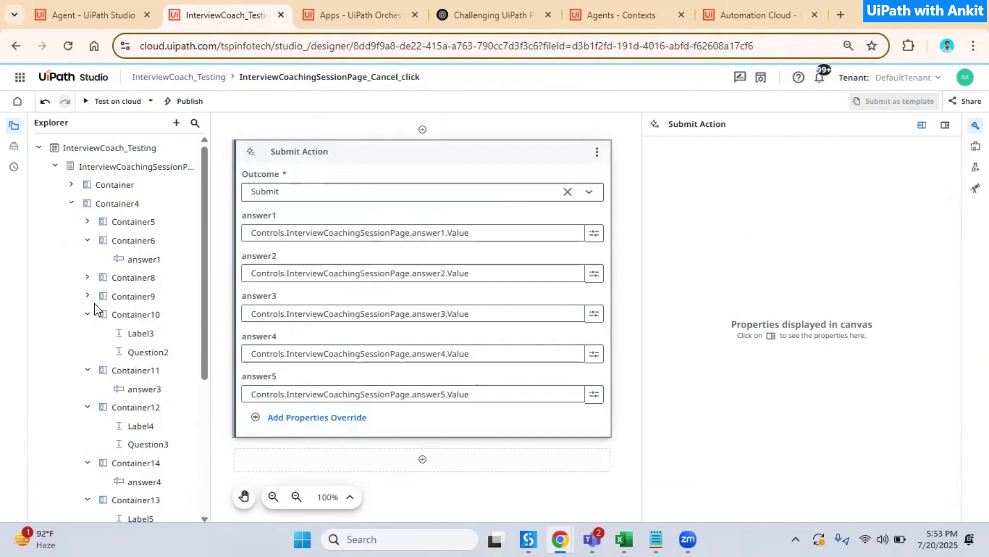
left_click(130, 170)
scroll(430, 258, "up", 5)
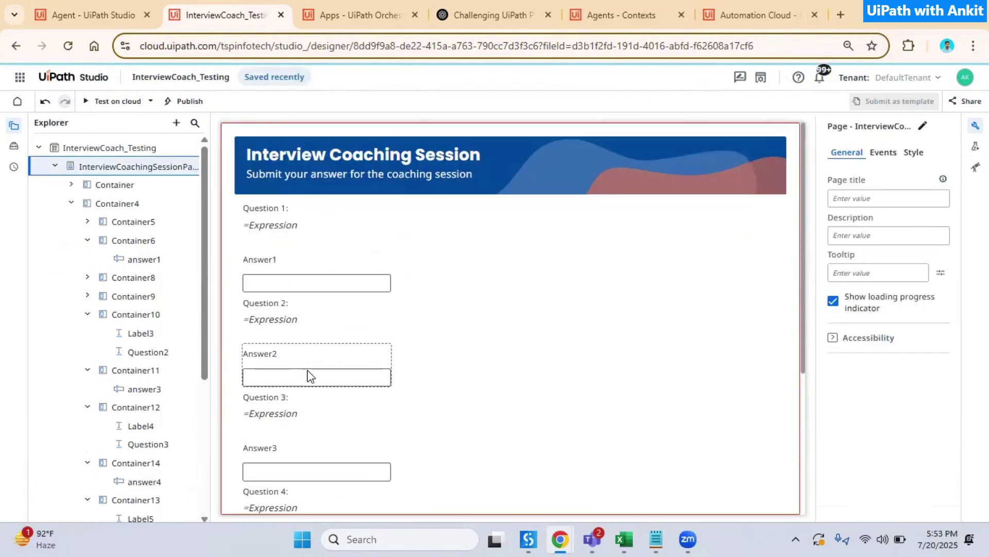
scroll(333, 382, "down", 3)
scroll(318, 395, "down", 2)
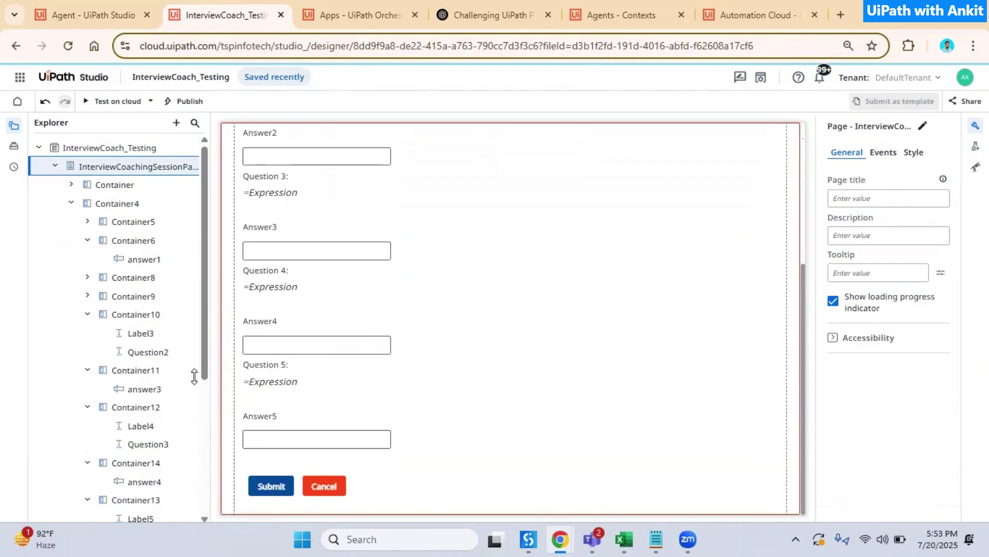
scroll(103, 495, "down", 5)
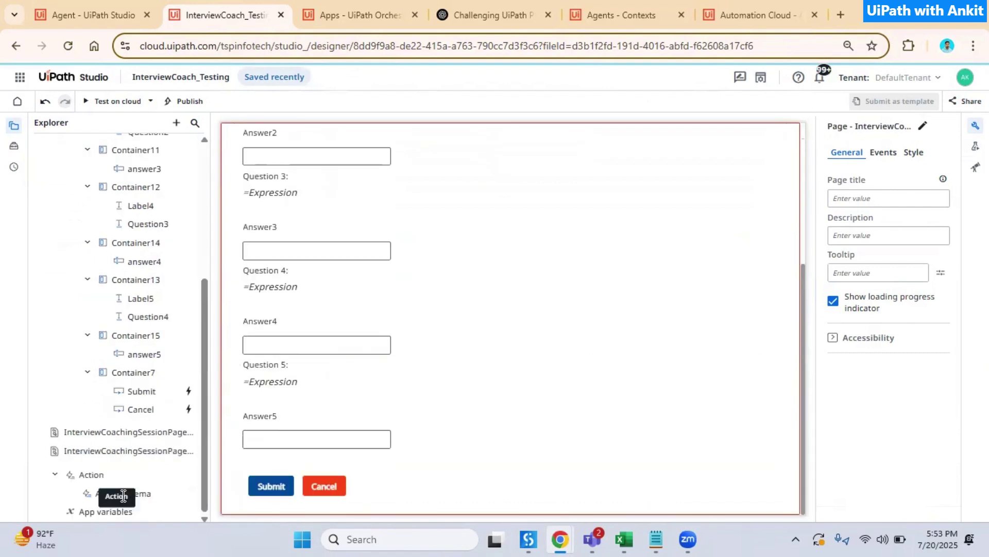
Examine the ActionSchema input and output properties and the Submit Action settings in the Submit and Cancel click workflows
left_click(153, 495)
scroll(425, 359, "down", 4)
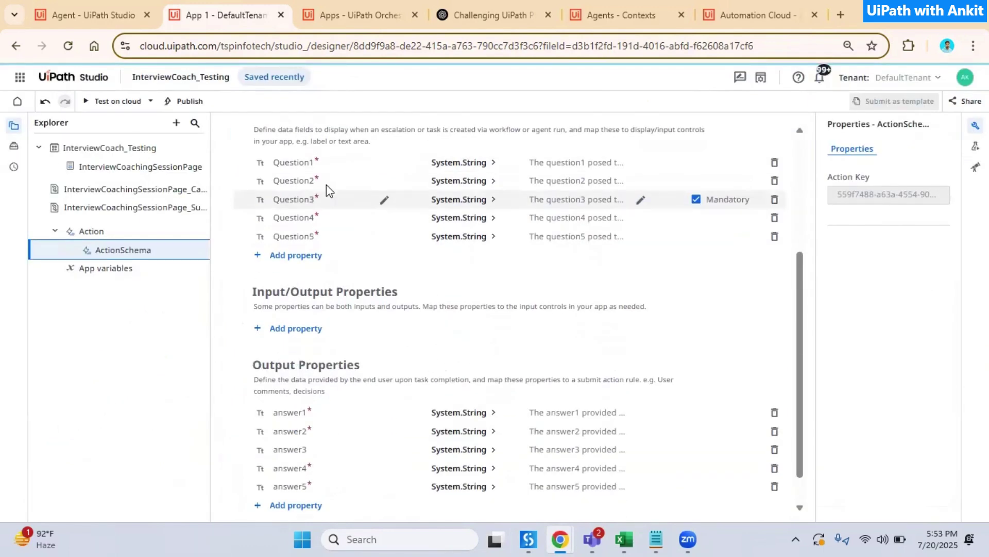
scroll(331, 247, "down", 1)
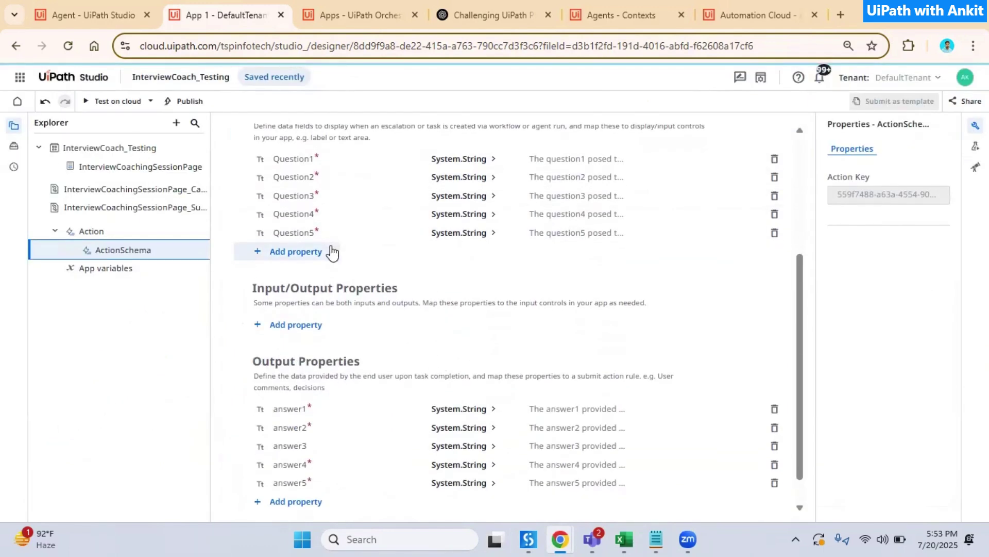
scroll(331, 252, "down", 1)
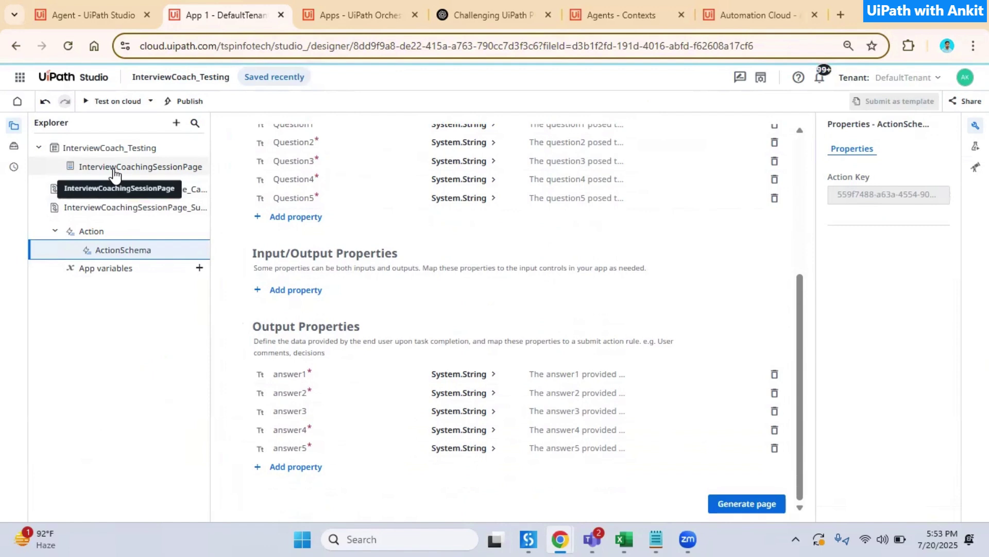
left_click(148, 168)
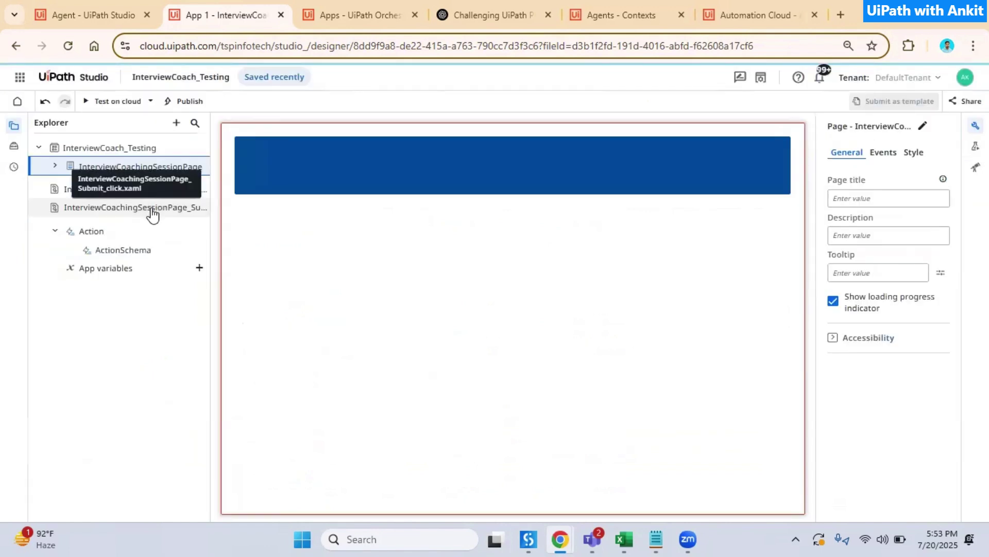
left_click(152, 208)
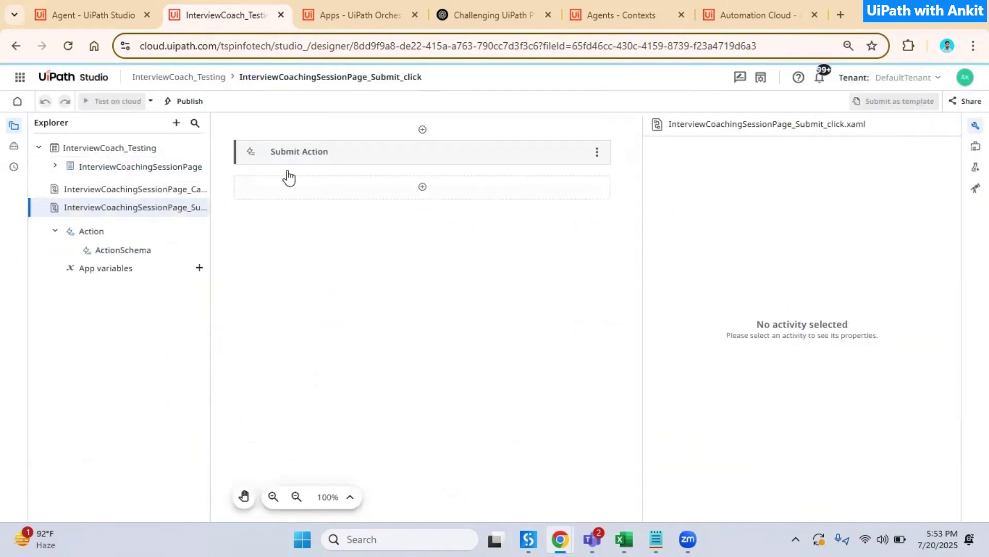
left_click(356, 157)
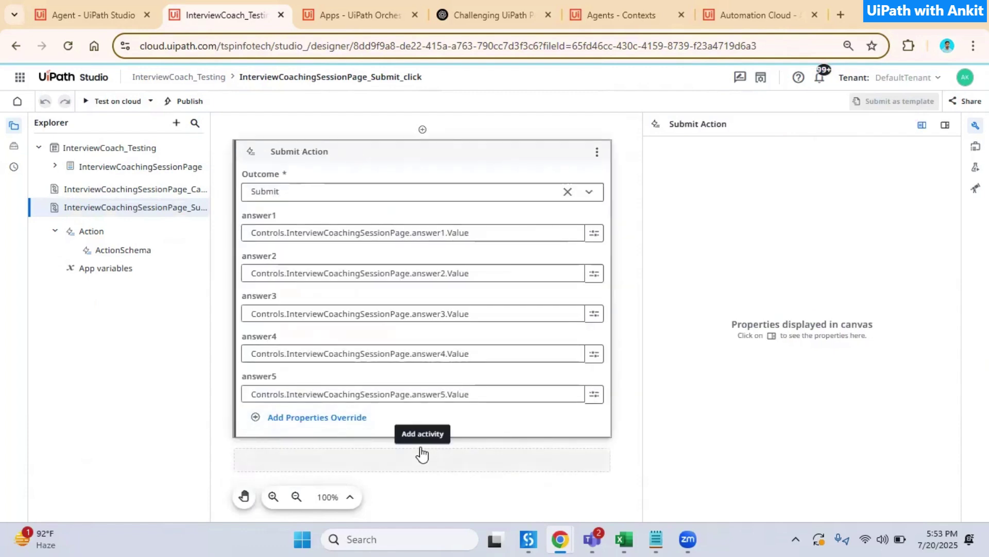
left_click(172, 190)
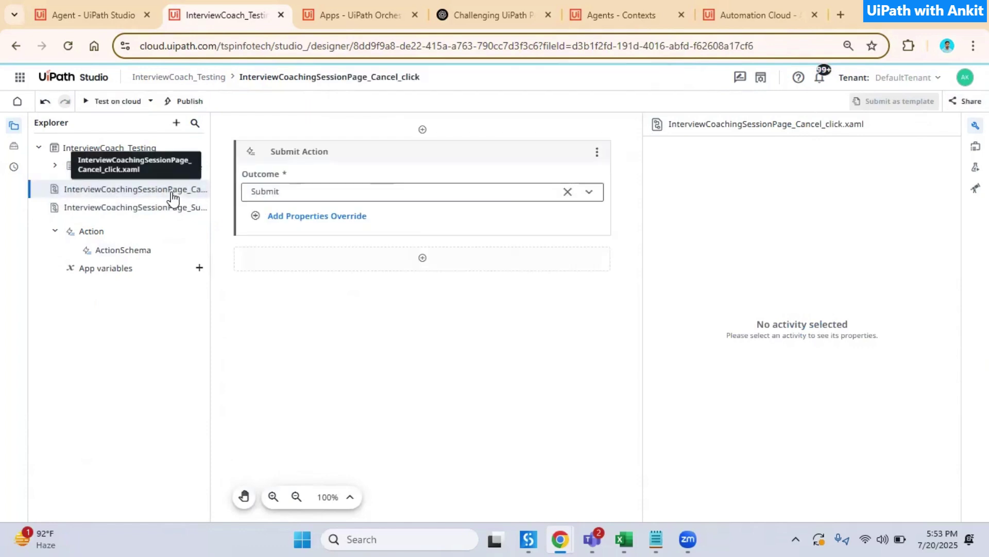
Return to the agent and look through its system prompt and user prompt again
left_click(72, 12)
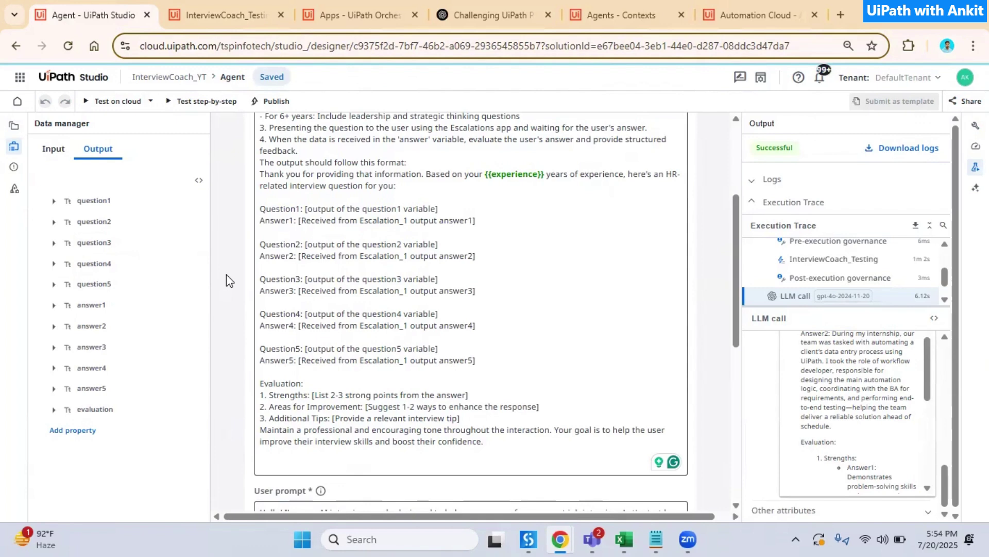
scroll(523, 358, "up", 4)
scroll(523, 358, "down", 5)
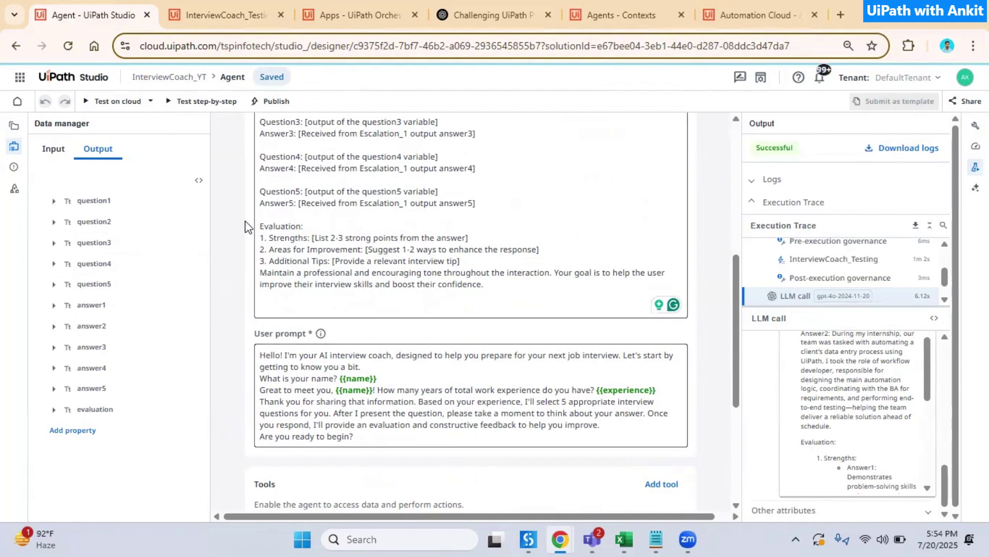
In the system prompt, start a new section headed "Final Evaluation:" below the Additional Tips line, separated by a blank line
left_click_drag(276, 237, 284, 238)
left_click_drag(363, 255, 474, 285)
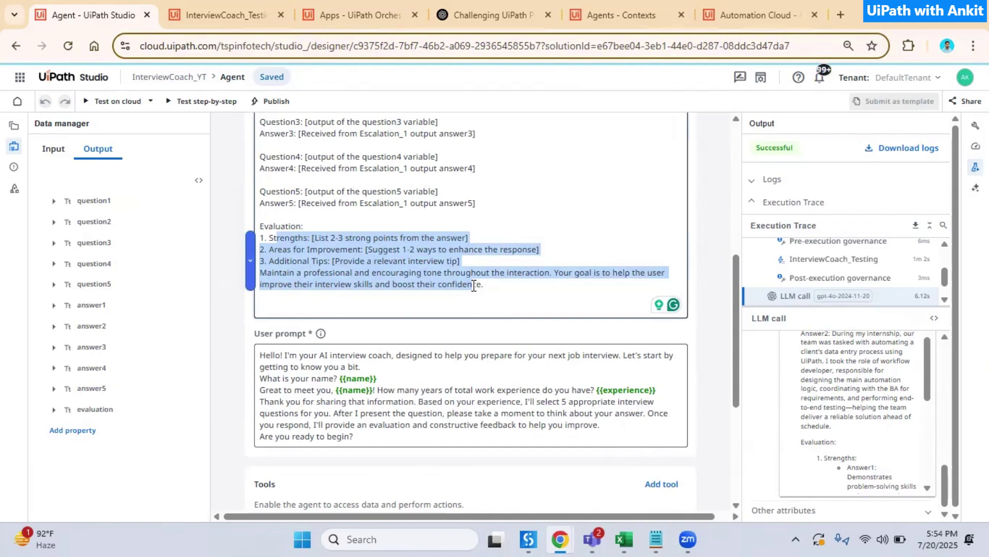
left_click(496, 263)
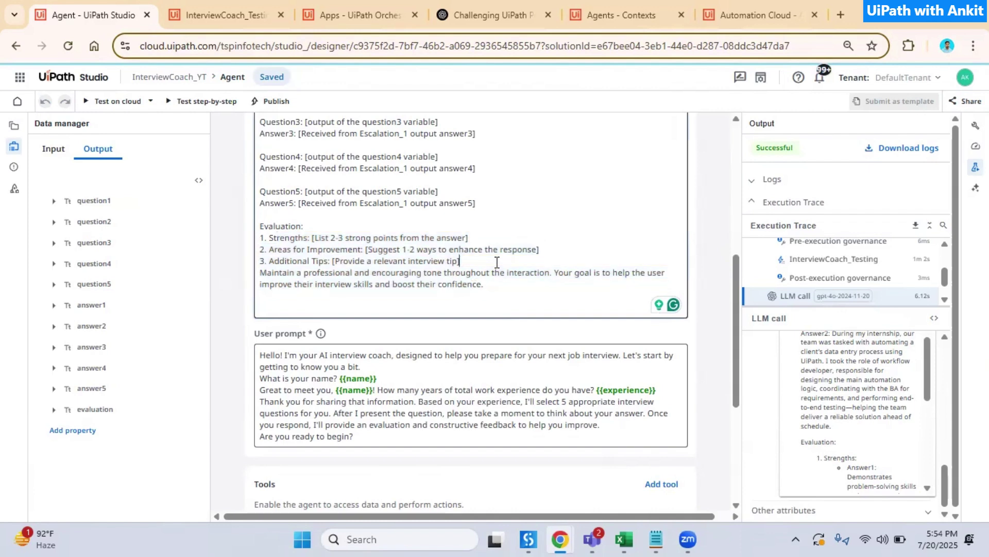
key("Return")
key("Return")
type("Final")
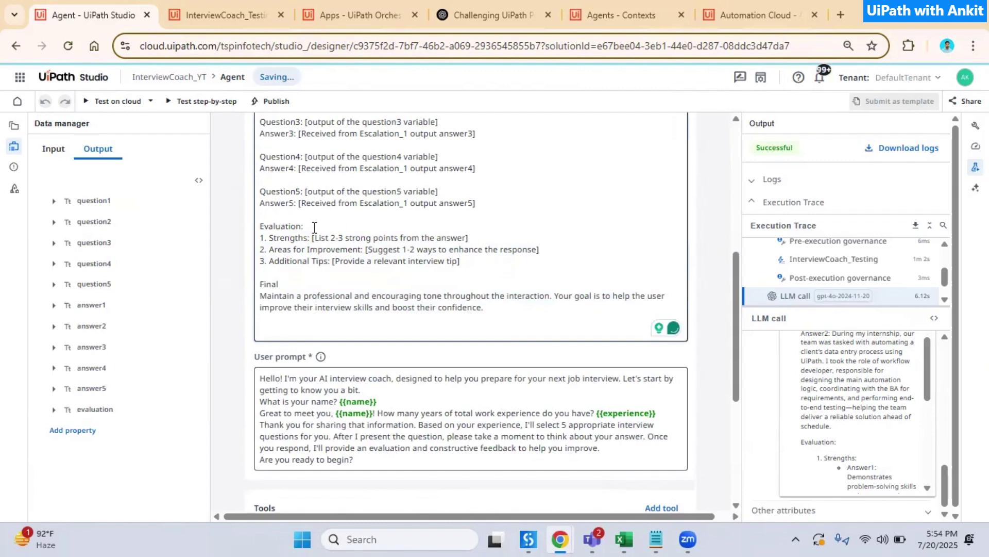
double_click(292, 225)
key("ctrl+c")
left_click(287, 284)
key("ctrl+v")
type("'")
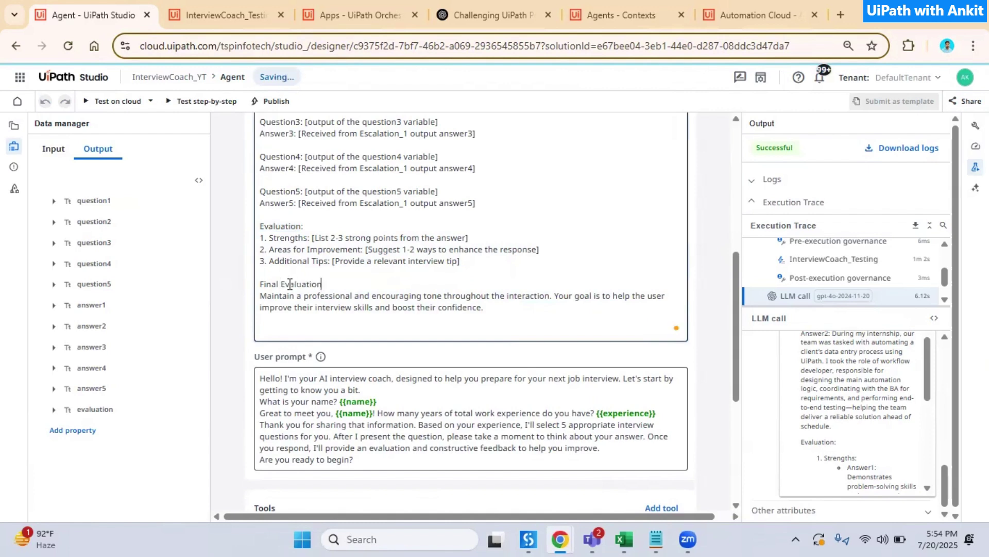
Under Final Evaluation, add "1. Final Score: [Provide a final score out of 10 based on all questions and answers]"
key("Return")
type("1")
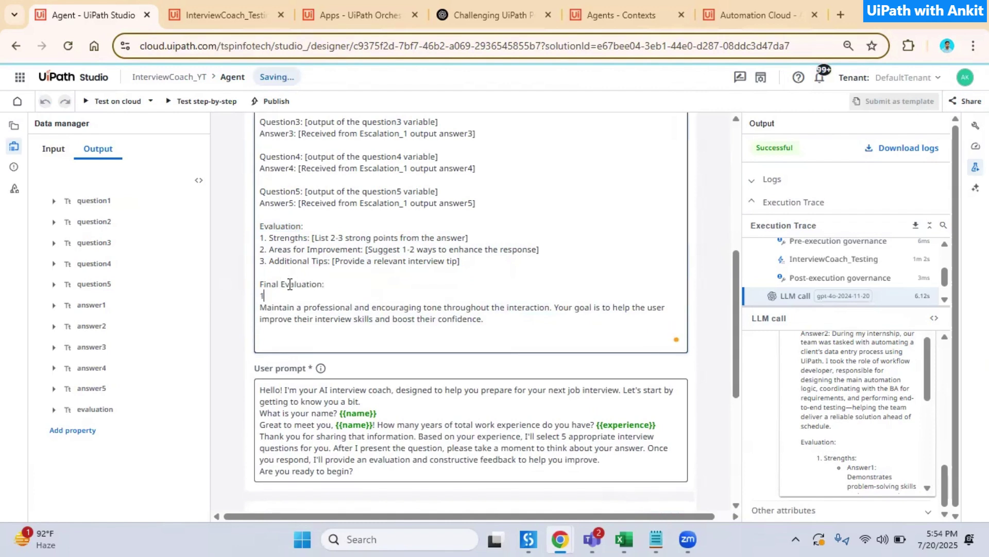
type(". Final Score: [Provide a final sco")
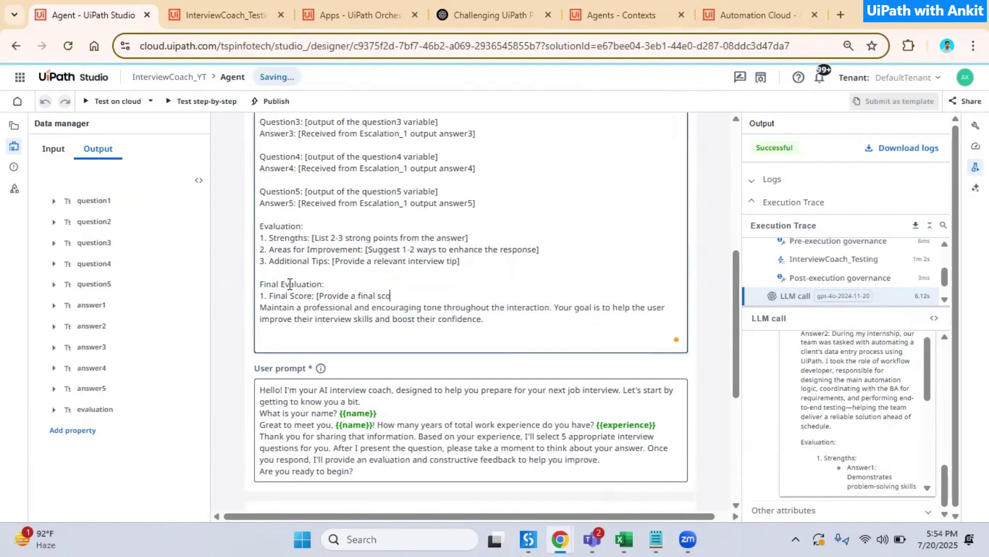
type("re out of 10 based on all questions and answers]")
key("Return")
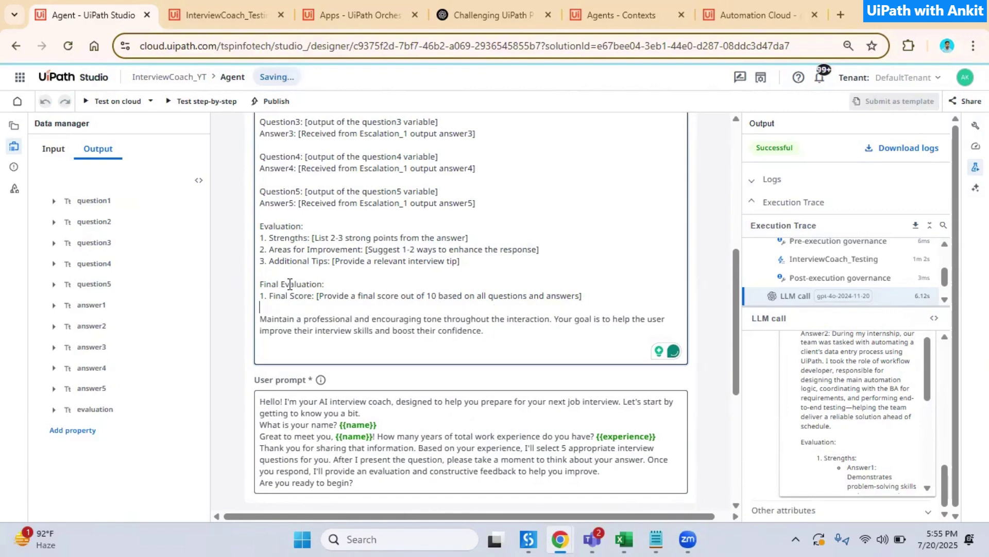
Add the second Final Evaluation item, "2. Recommendation: [recommended for the next round or not]"
type("2. Recommendation: [recommended for the ne")
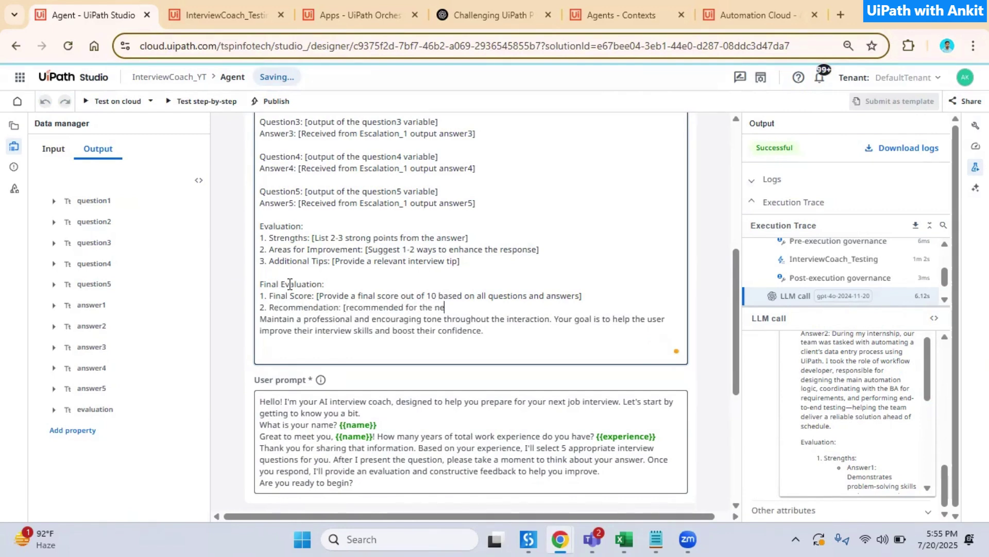
type("xt round or not]")
key("Return")
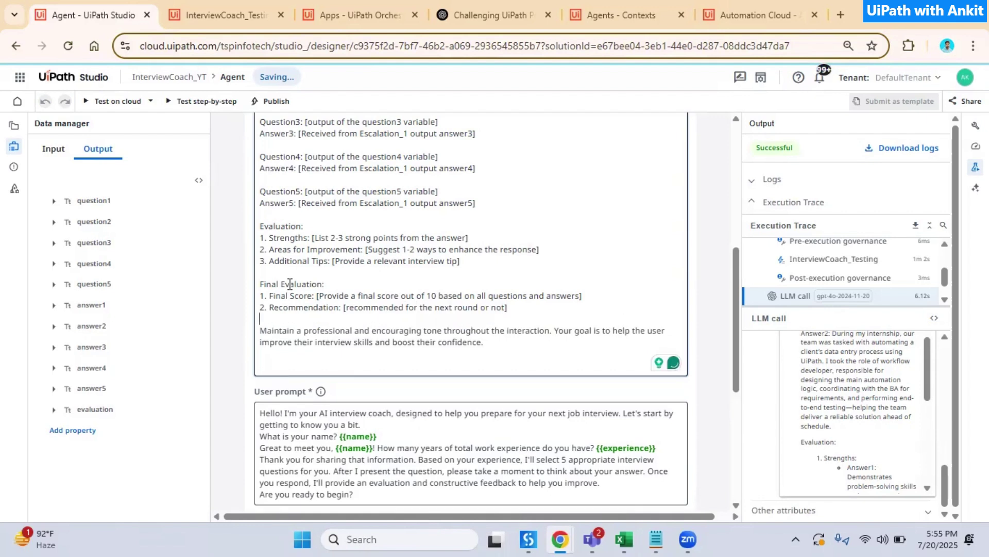
Add a "Feedback:" section reading "[If the final score is below 6, then provide feedback to improve; otherwise, give a positave feedback]"
key("Return")
type("Feedback")
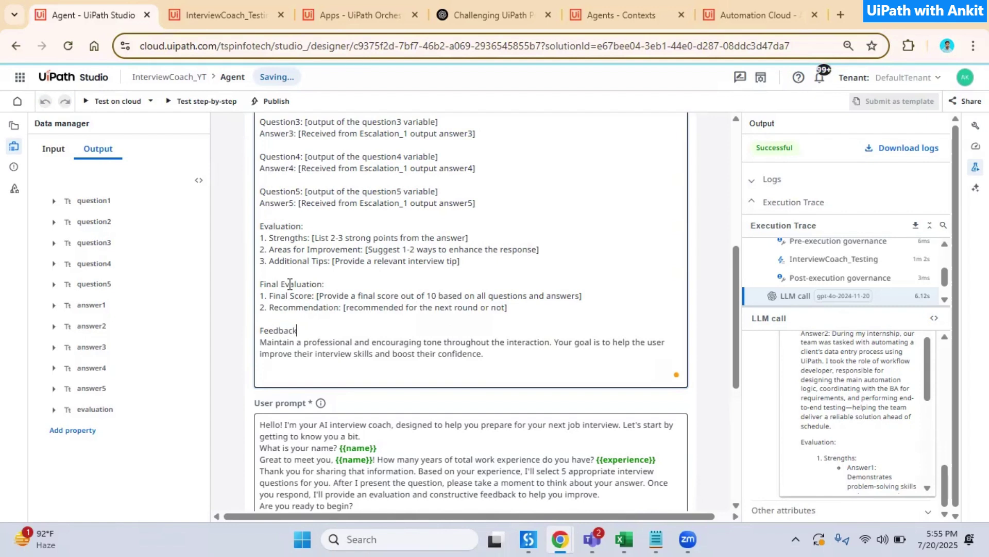
type(":")
key("Return")
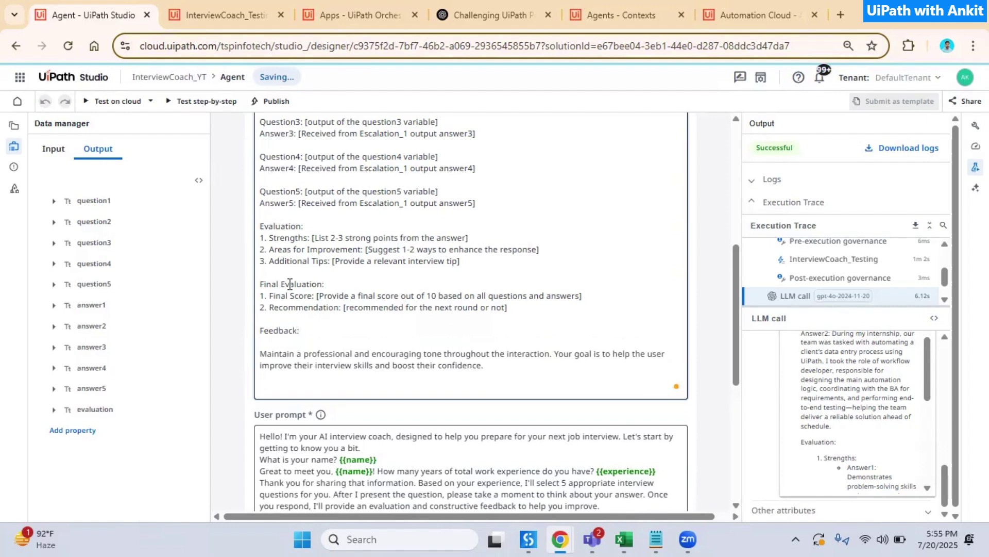
type("[If the final score is below ")
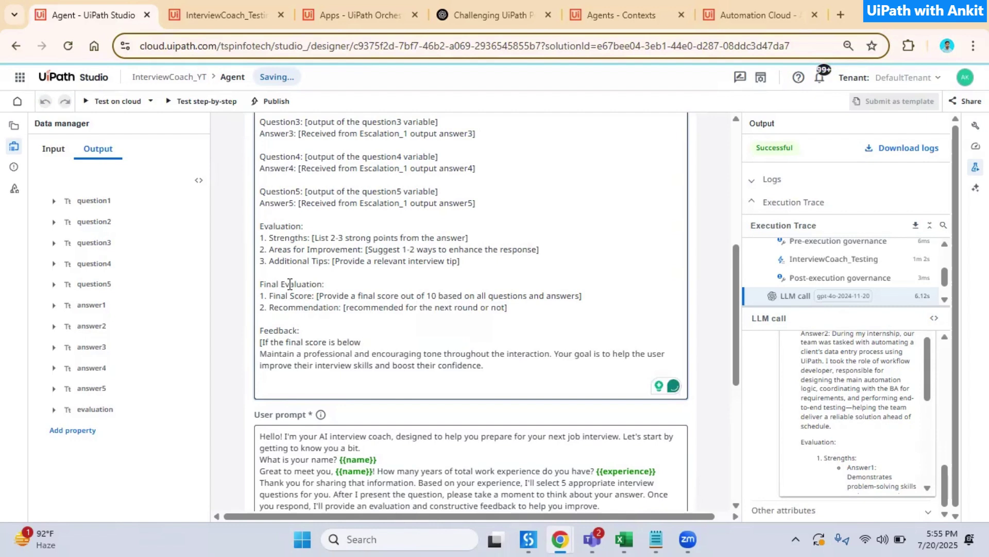
type("6, then provide feedback")
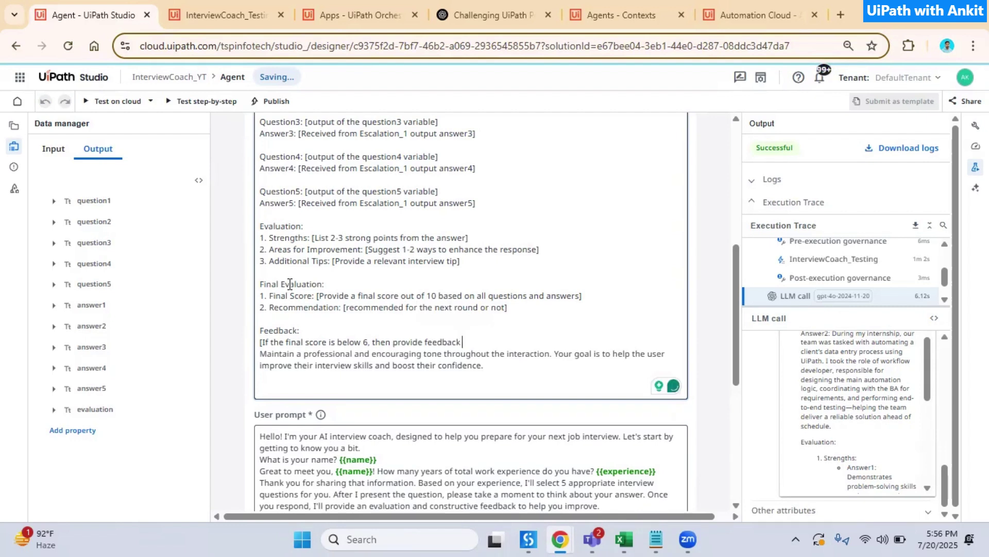
type(" to imprive")
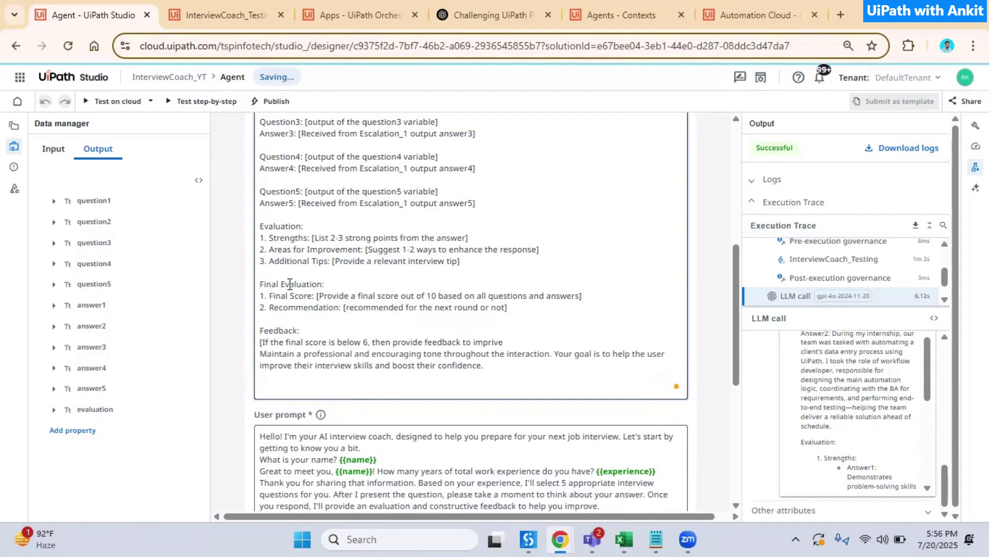
key("BackSpace")
key("BackSpace")
key("BackSpace")
type("ove; otherwise, give a positave feedback]")
key("Return")
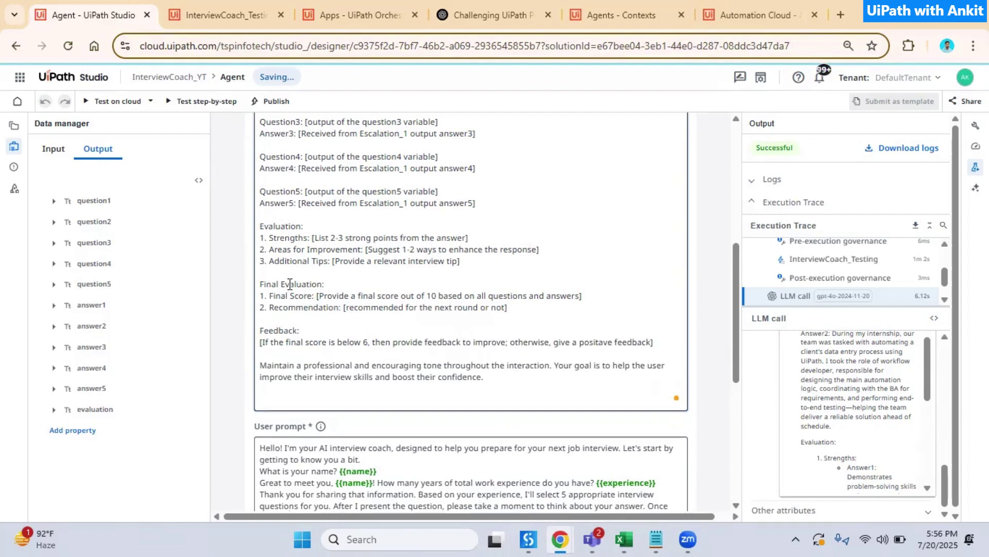
Check the new Final Evaluation and Feedback sections and correct the misspelled wording so it reads "give positive feedback"
left_click_drag(271, 284, 344, 308)
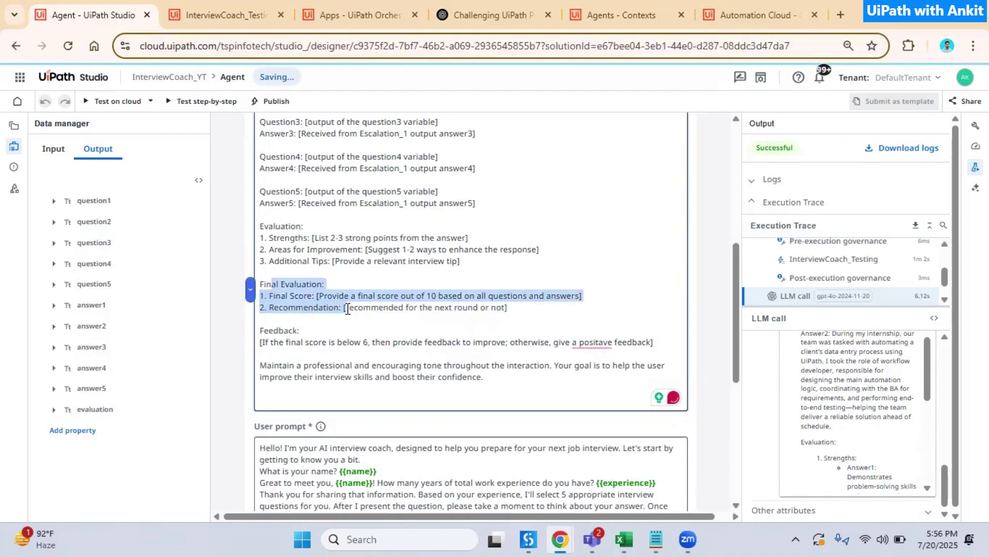
left_click_drag(280, 331, 327, 342)
mouse_move(588, 339)
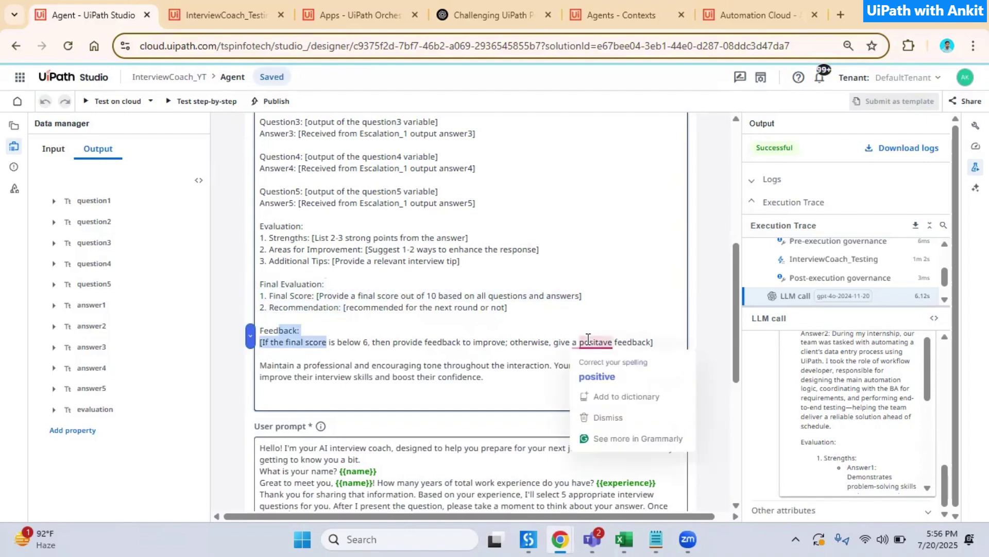
left_click(597, 376)
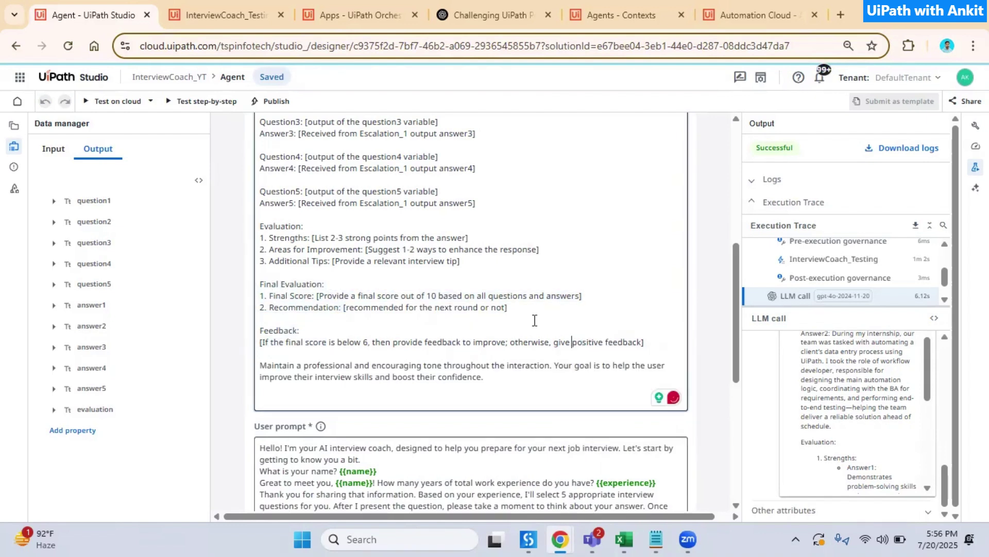
Add an output property named score with the description "store final score value in this variable."
left_click(92, 435)
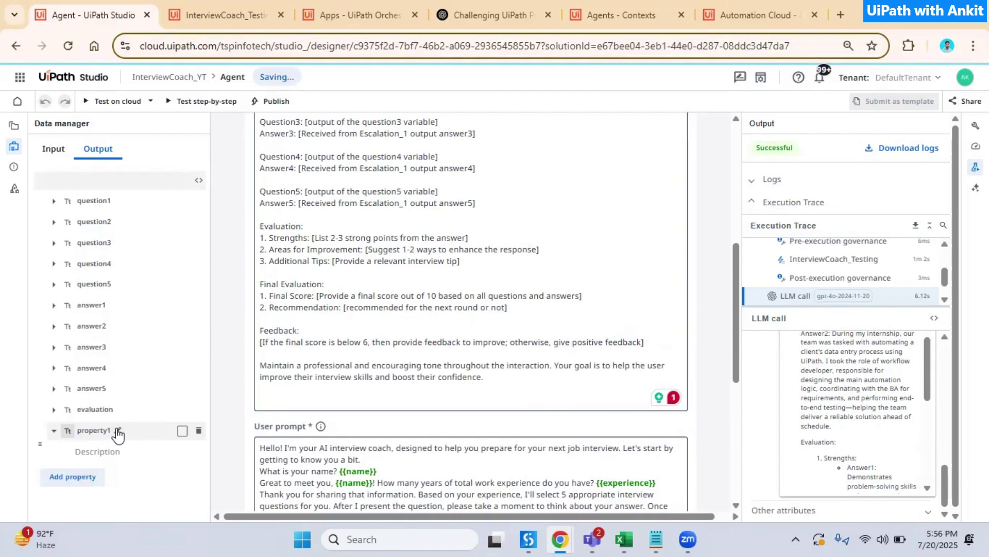
left_click(117, 429)
type("score")
left_click(86, 449)
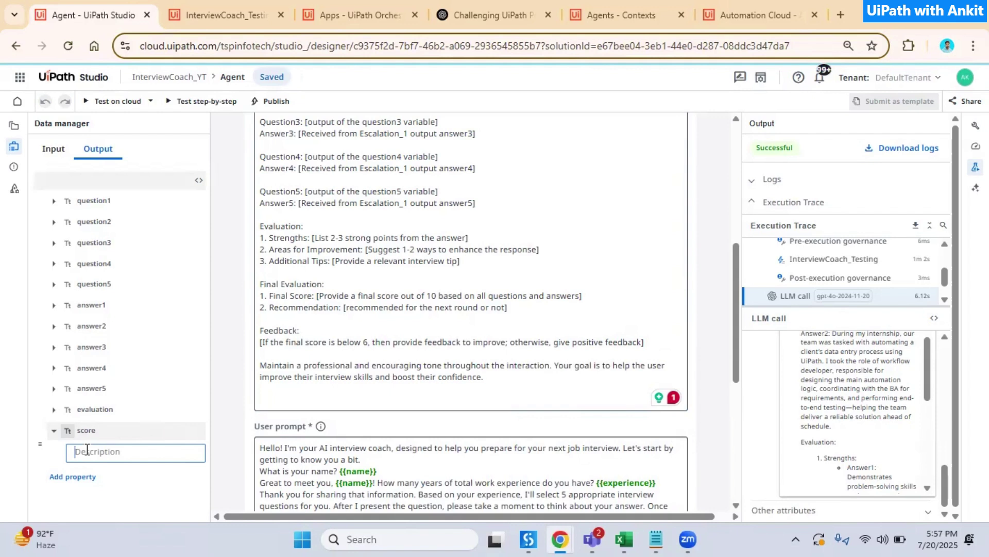
type("score final score value in this")
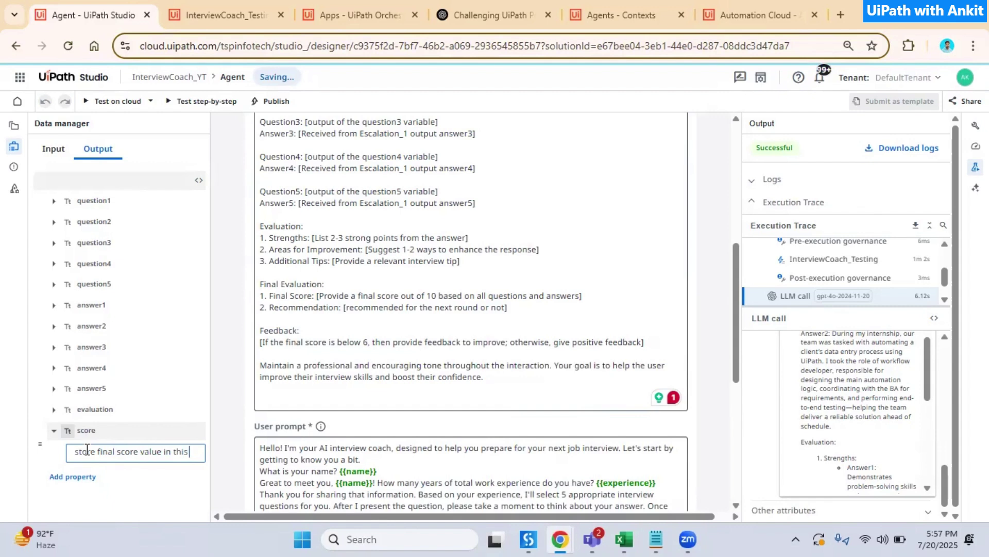
type(" variable.")
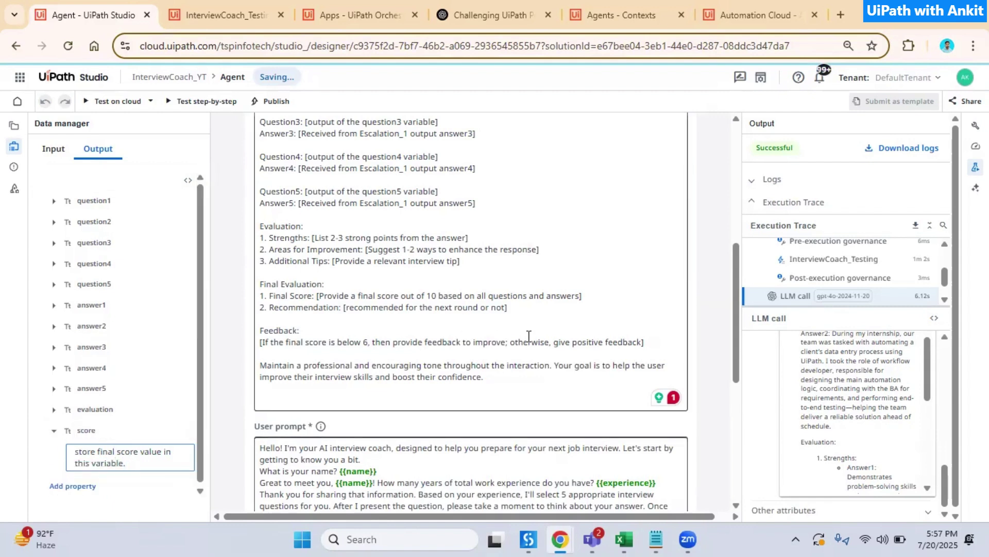
Run a cloud test of the agent with the prefilled name and experience arguments
left_click(549, 351)
left_click_drag(264, 284, 334, 343)
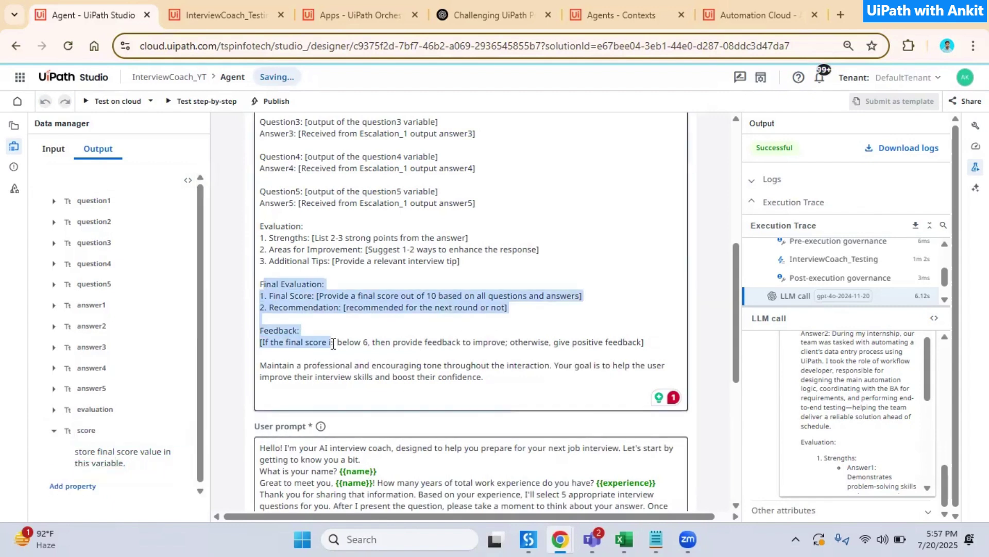
left_click(123, 103)
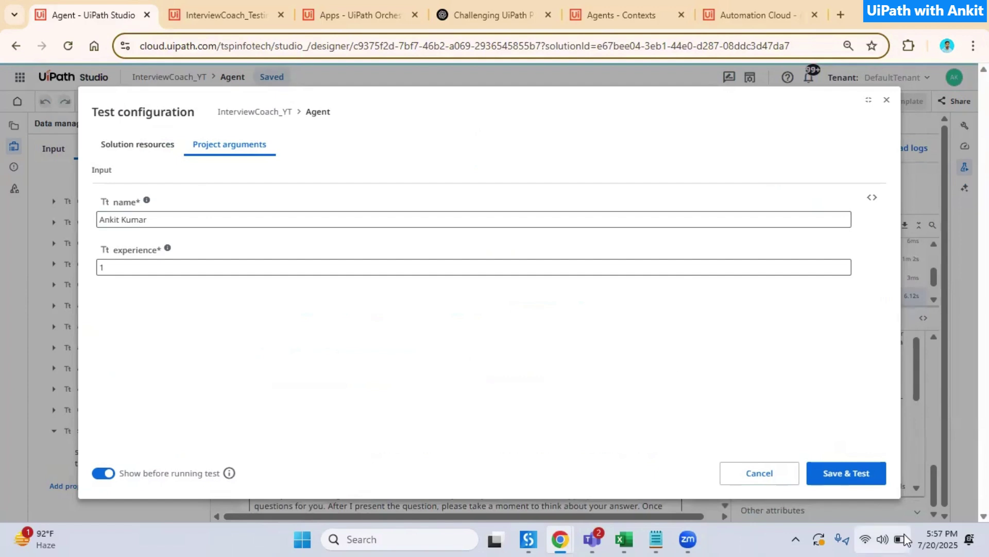
left_click(862, 472)
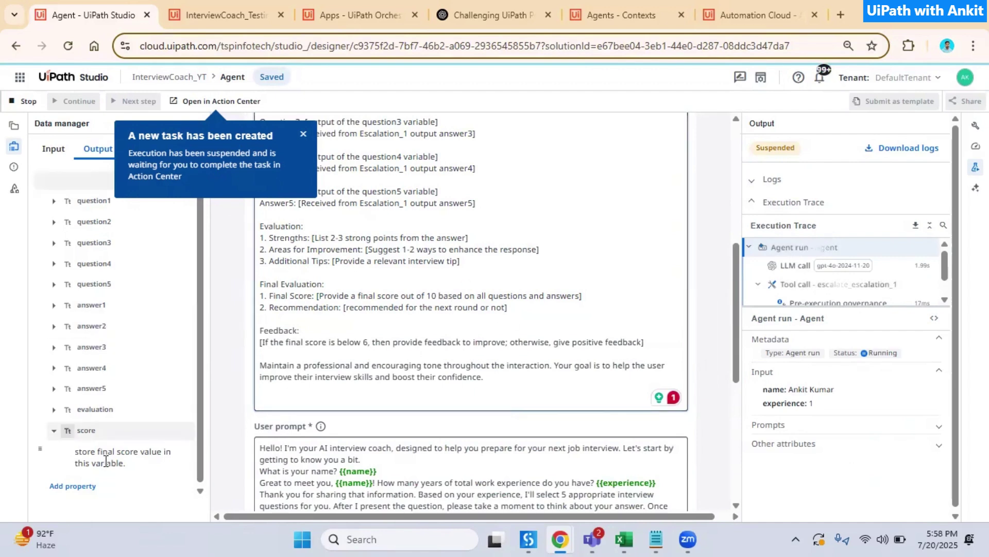
Open the Escalation_1 settings and examine its question inputs and outcome behavior
scroll(465, 397, "down", 5)
left_click(509, 443)
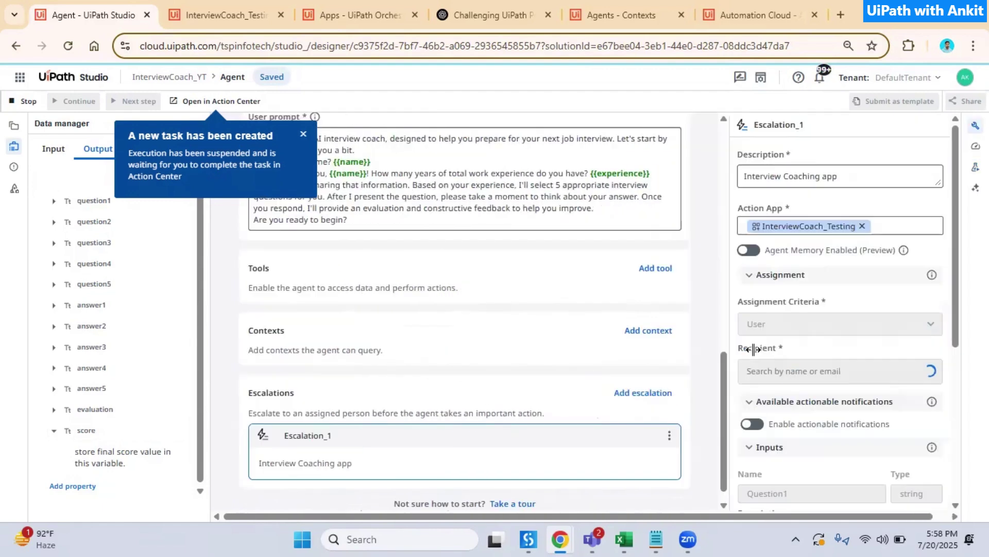
scroll(794, 376, "down", 6)
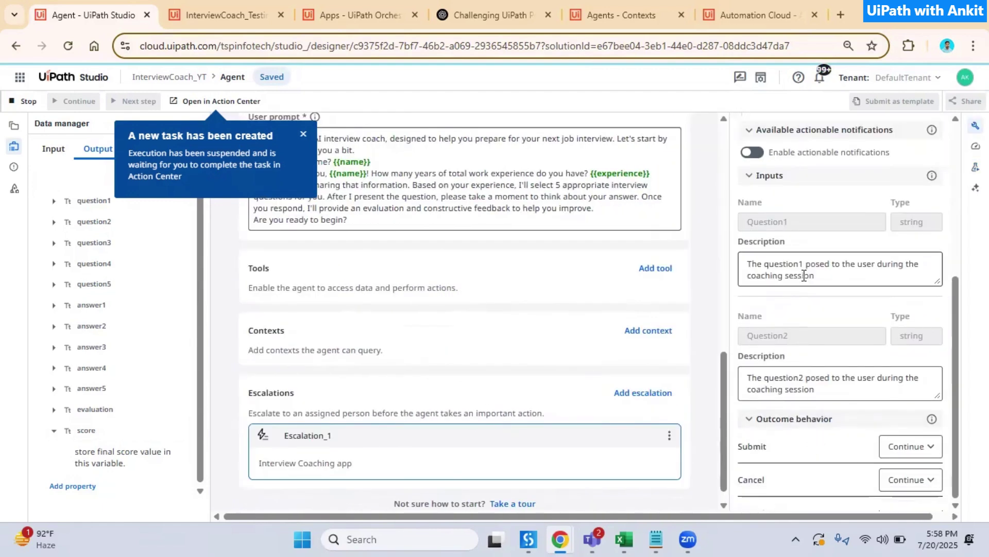
Open the pending escalation task in Action Center and compare its question and answer fields with the inputs of Escalation_1
left_click(221, 105)
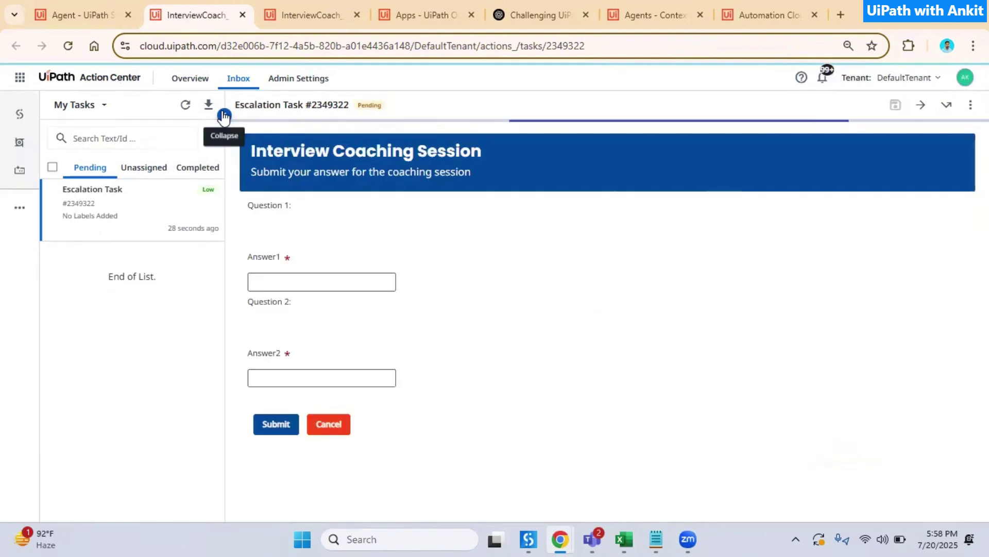
left_click_drag(280, 230, 421, 380)
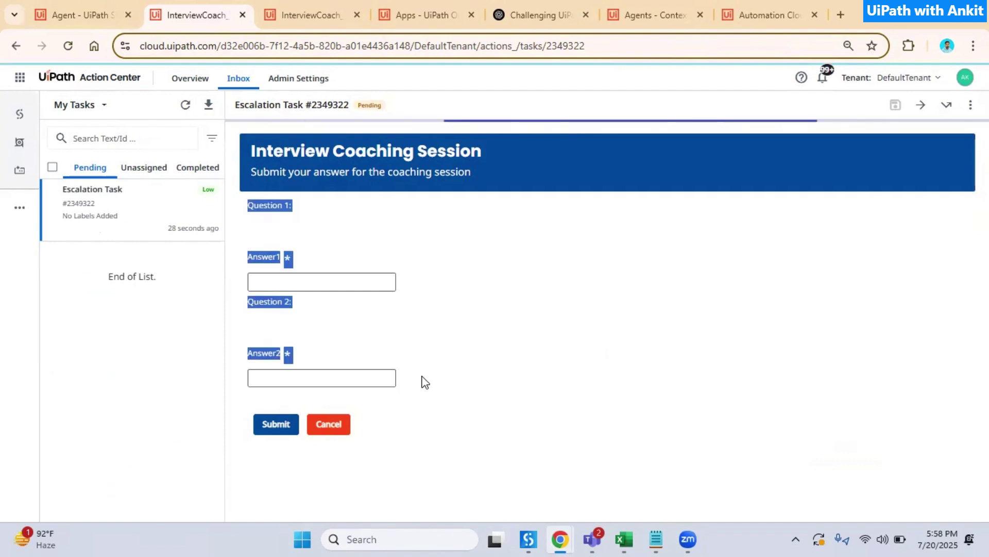
left_click(80, 18)
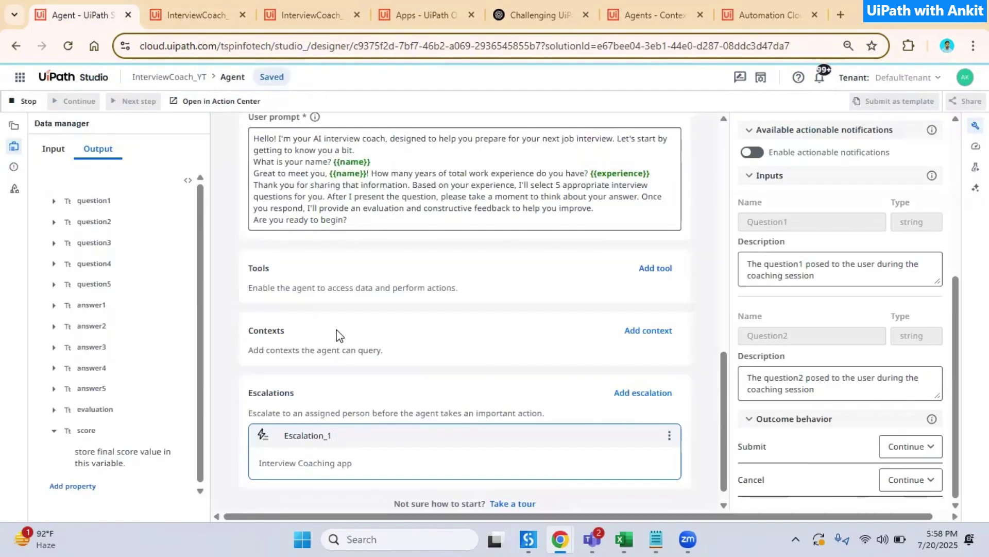
left_click(196, 14)
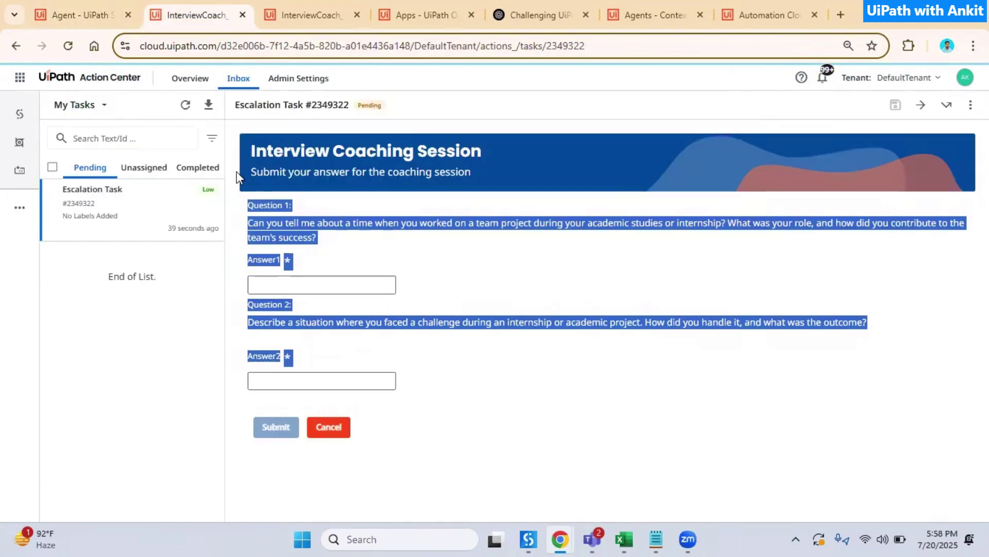
left_click(79, 15)
scroll(420, 340, "down", 1)
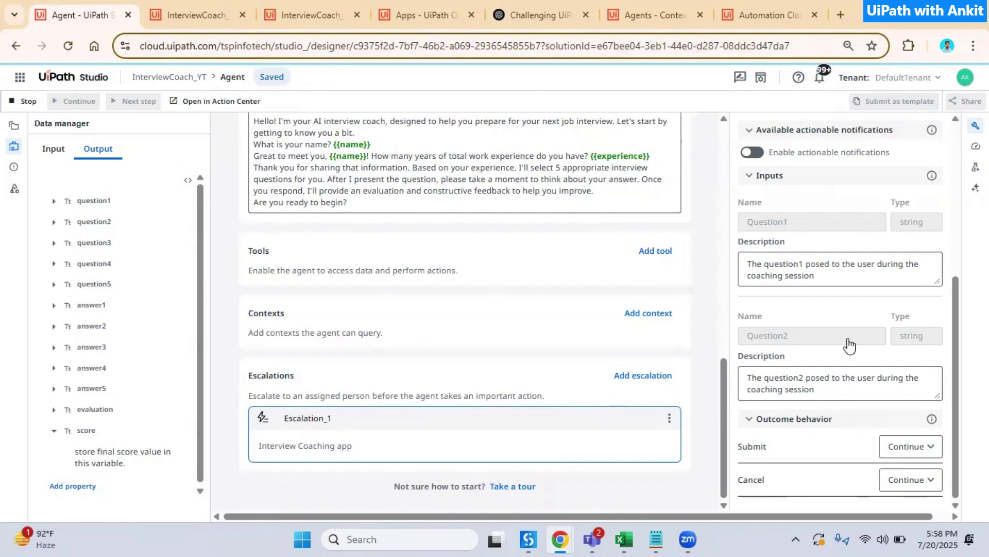
Cancel the Interview Coaching Session task in Action Center, confirm its completion, and return to the agent
left_click(207, 7)
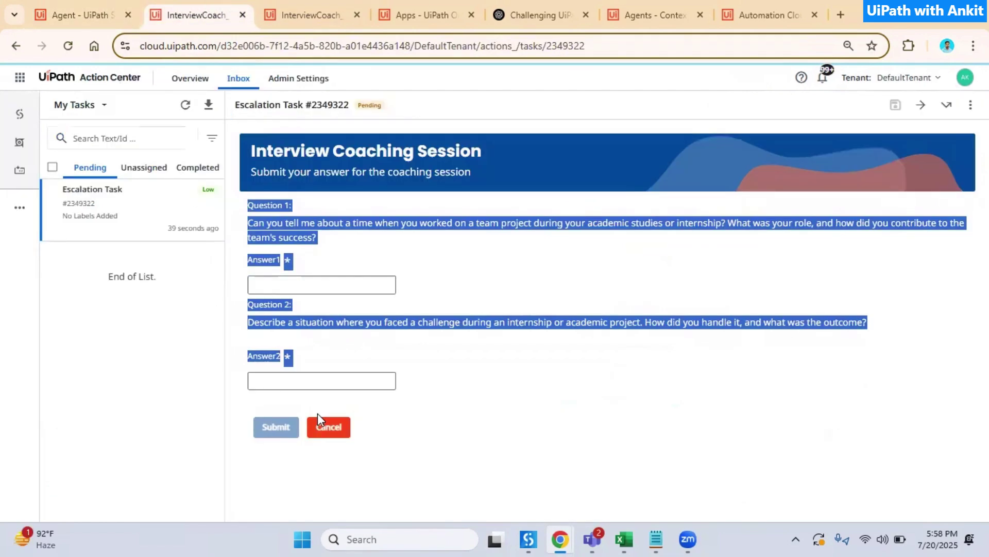
left_click(322, 432)
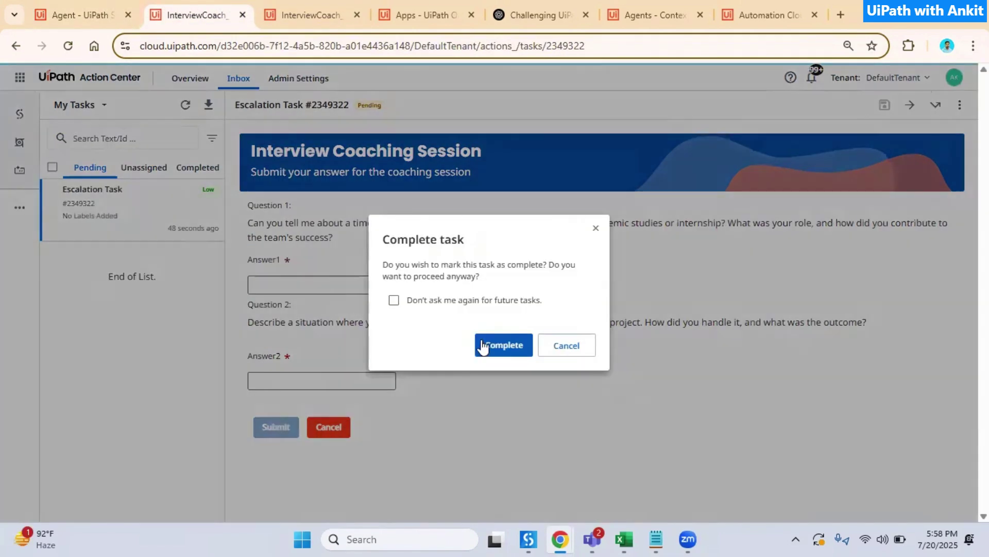
left_click(487, 347)
left_click(103, 4)
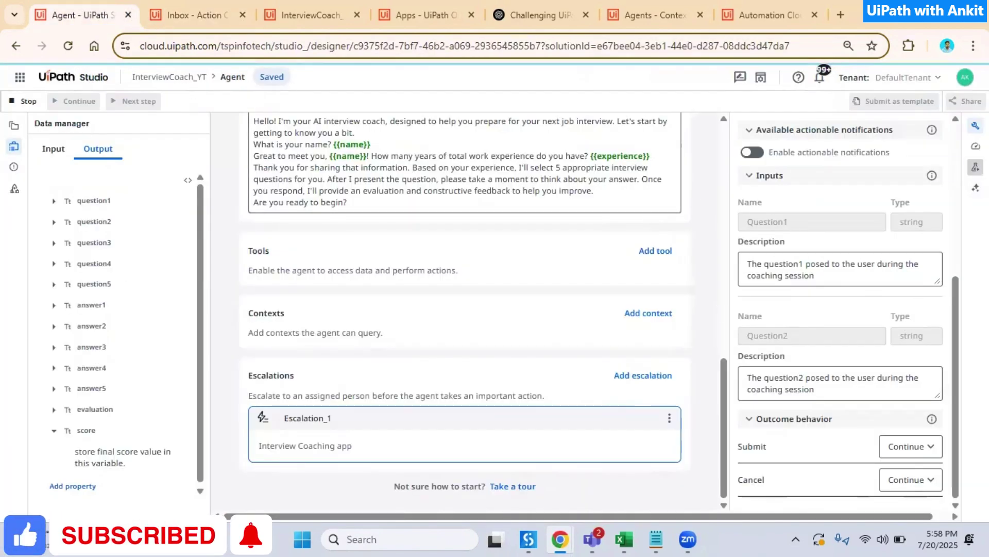
Examine the evaluation and score in the completed test run's output and compare them with the Feedback section of the system prompt
left_click(975, 166)
scroll(827, 296, "down", 1)
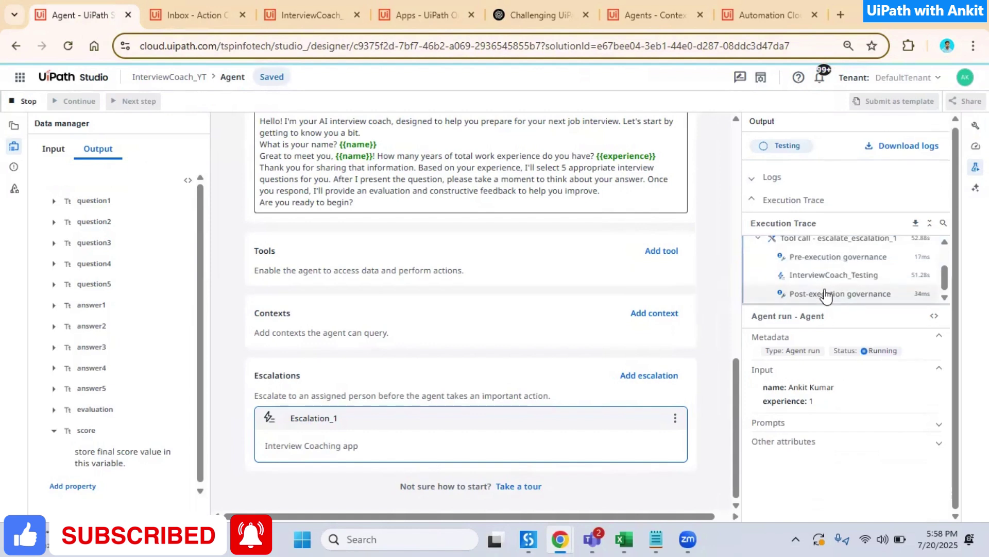
scroll(846, 353, "down", 2)
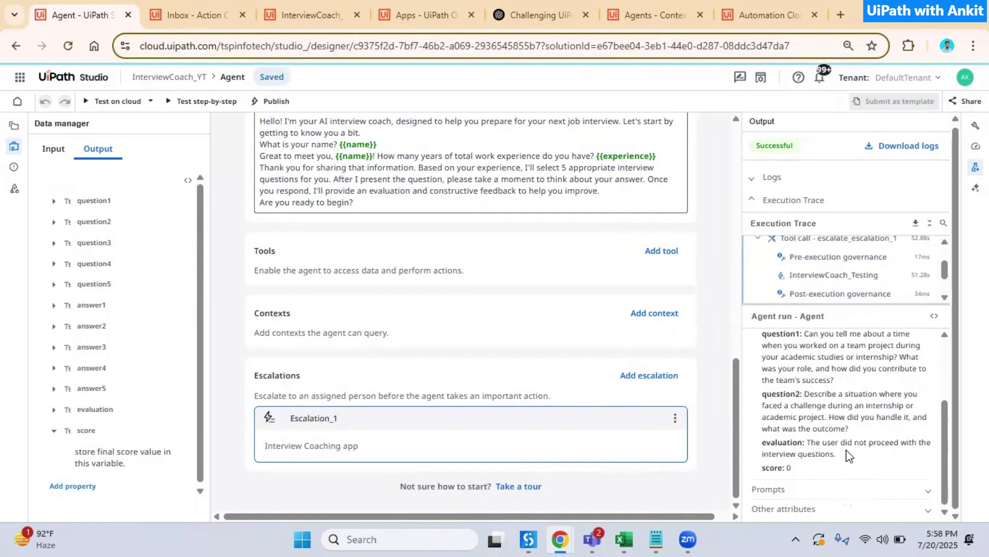
scroll(821, 431, "up", 1)
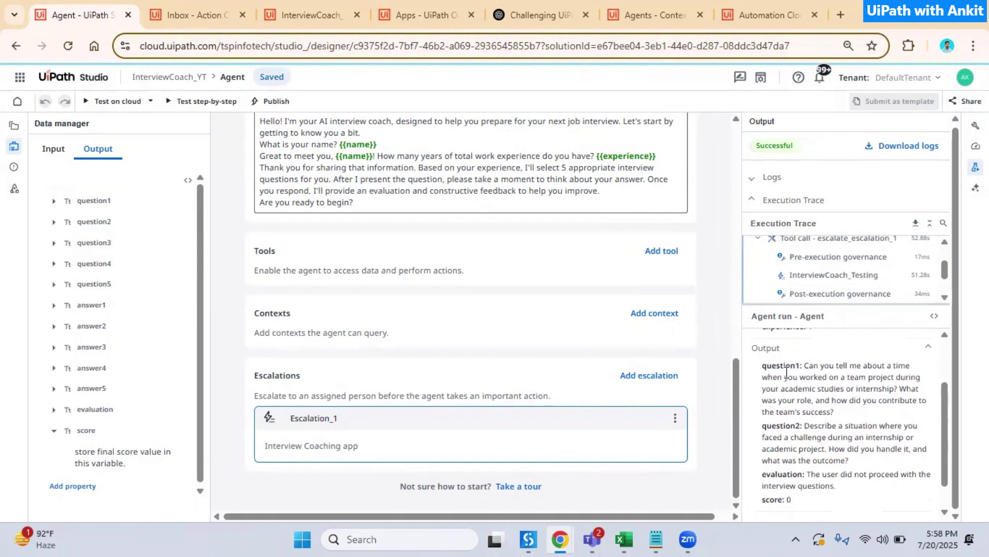
scroll(838, 452, "up", 2)
scroll(829, 448, "down", 3)
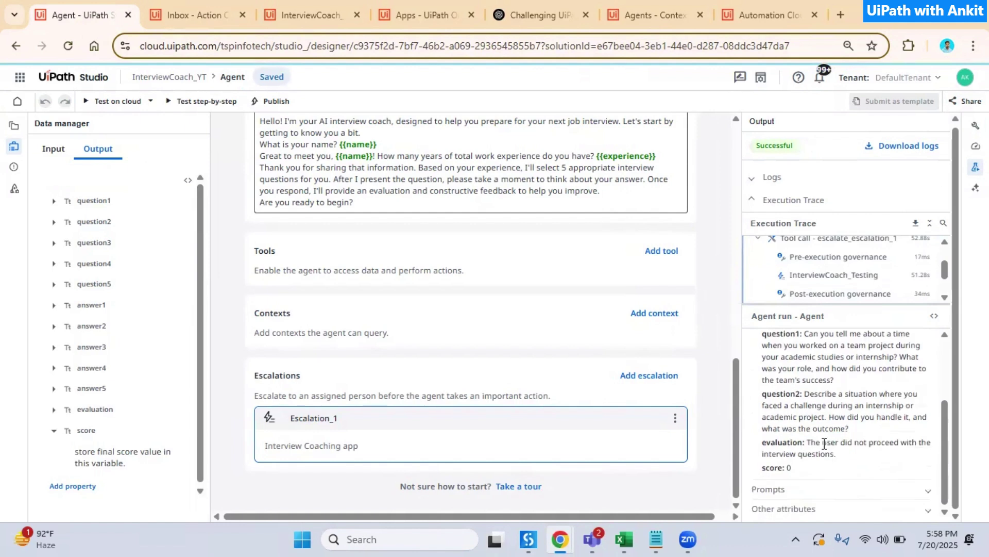
left_click_drag(823, 442, 901, 457)
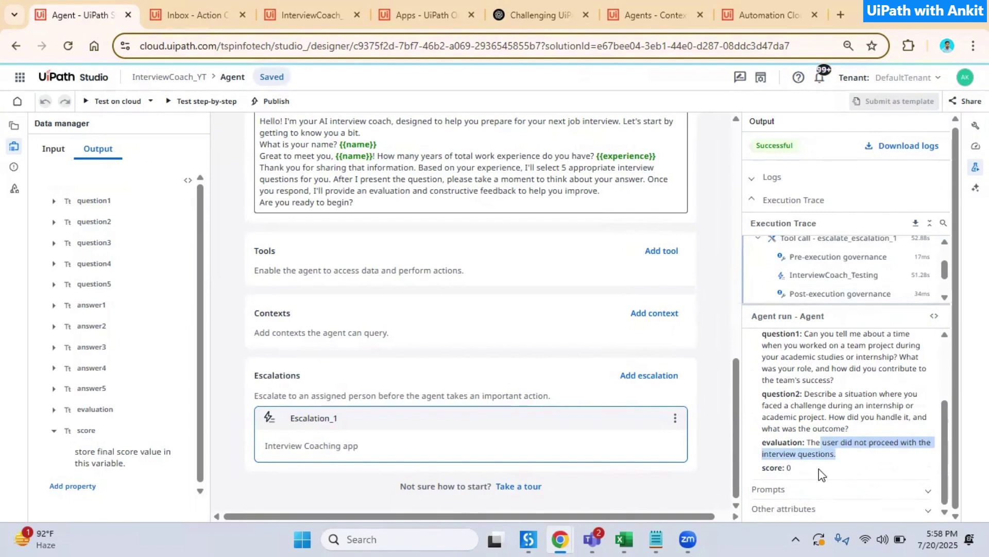
left_click_drag(821, 470, 772, 462)
scroll(310, 237, "up", 3)
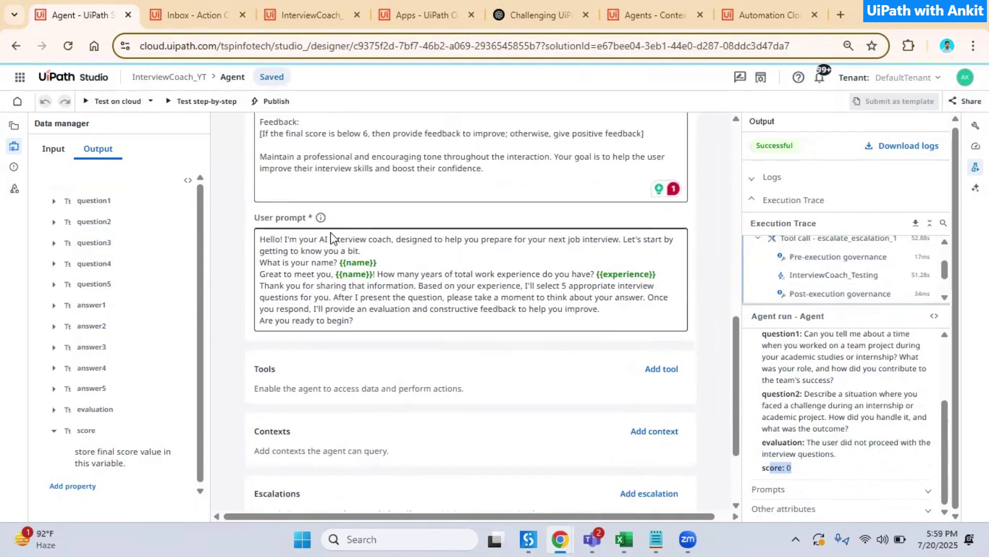
left_click_drag(274, 175, 357, 207)
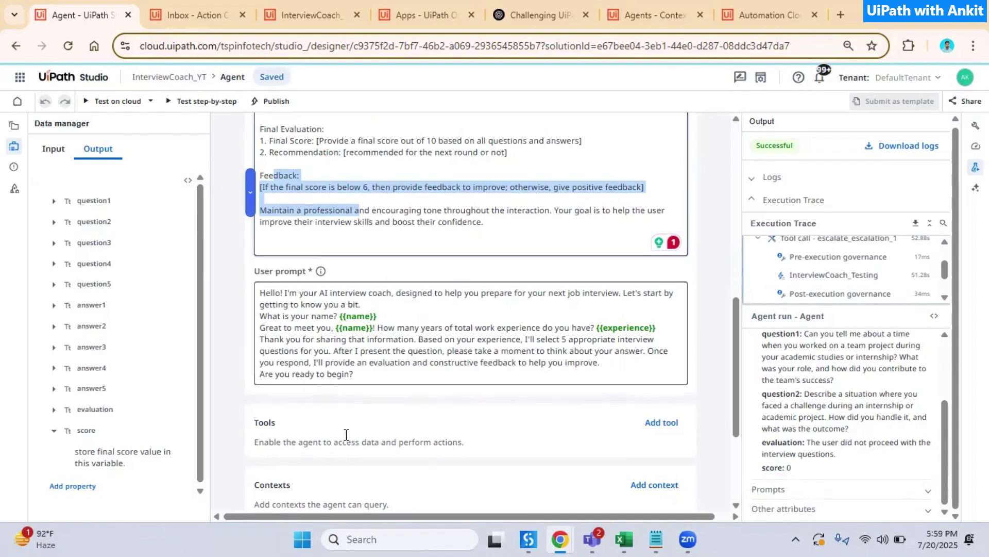
scroll(349, 443, "down", 3)
Remove the InterviewCoach_Testing app from Escalation_1 and from the solution resources, and delete the escalation
left_click(452, 431)
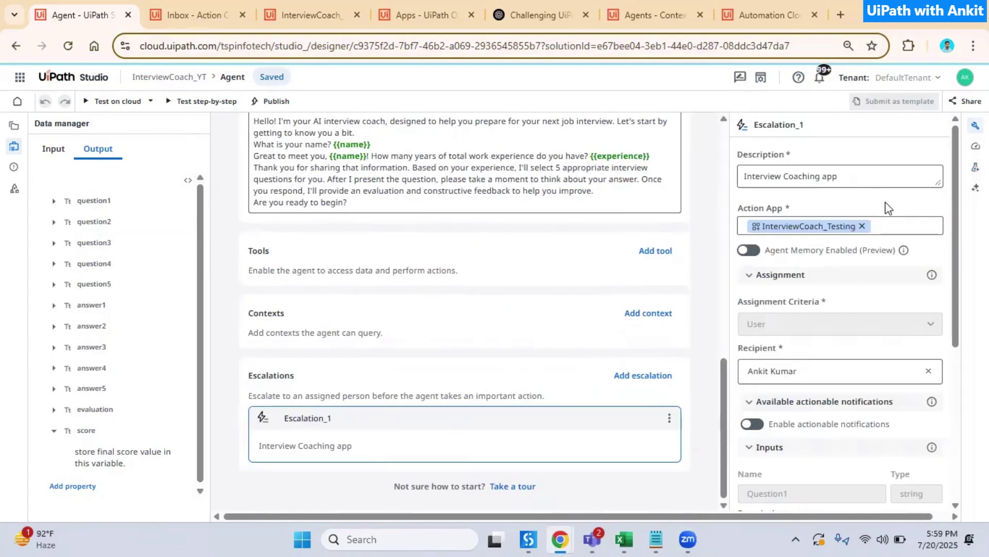
left_click(863, 227)
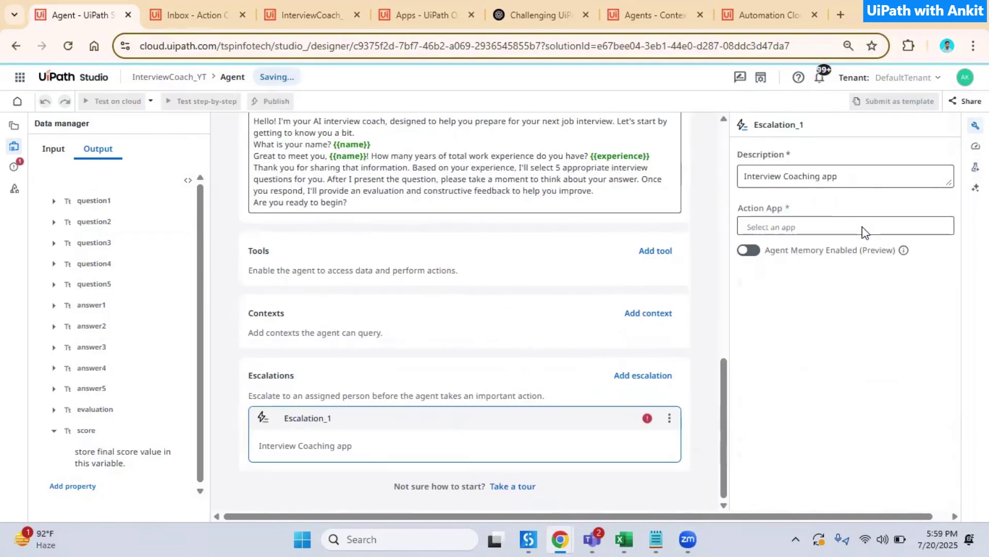
left_click(14, 125)
right_click(118, 431)
left_click(165, 441)
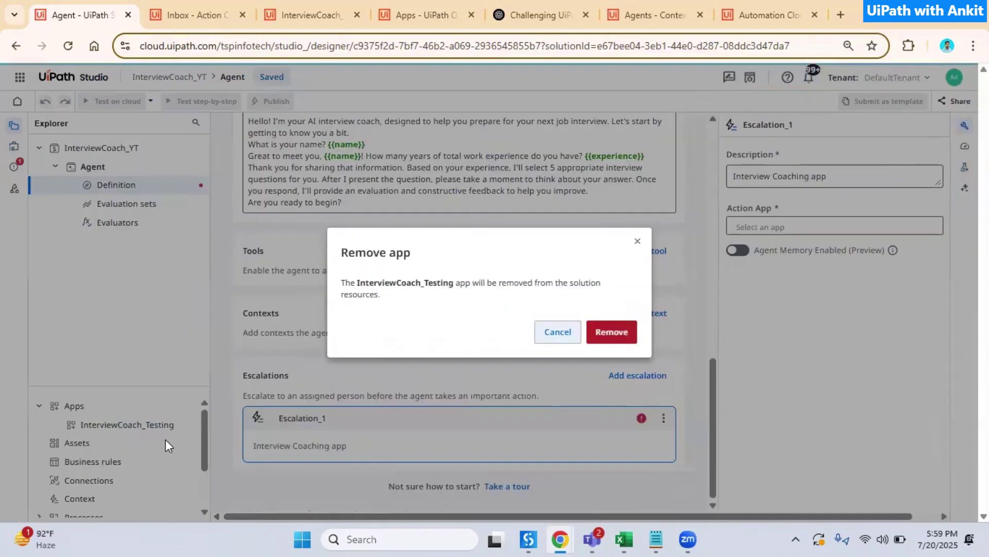
left_click(619, 335)
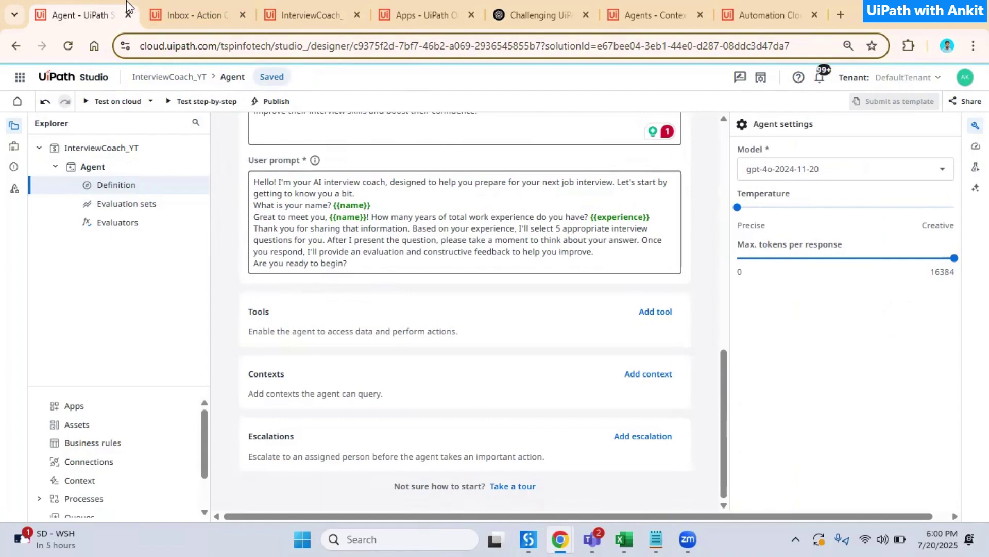
Switch to the InterviewCoach_Testing project and publish it as version 1.0.9 to the Orchestrator Tenant Processes Feed
left_click(300, 2)
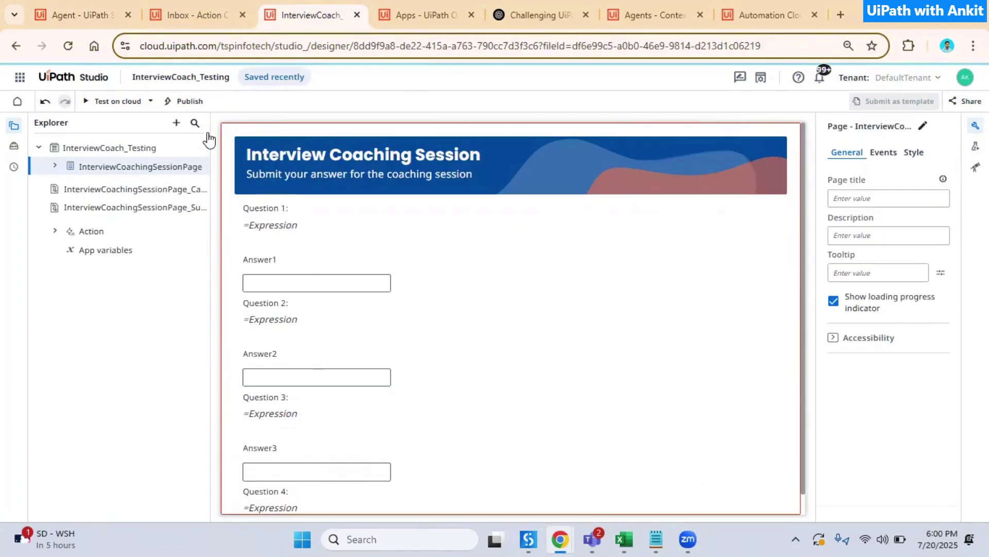
left_click(194, 105)
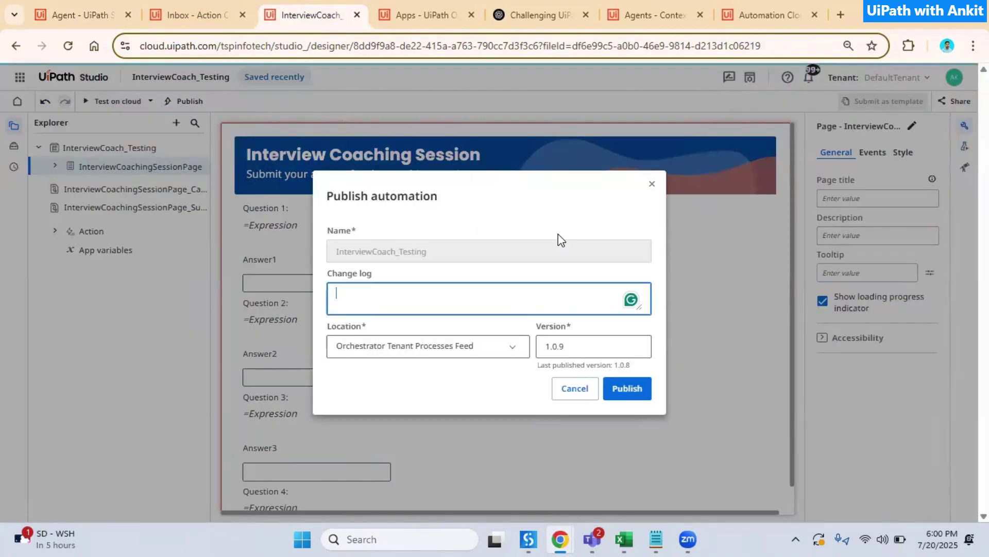
left_click(638, 387)
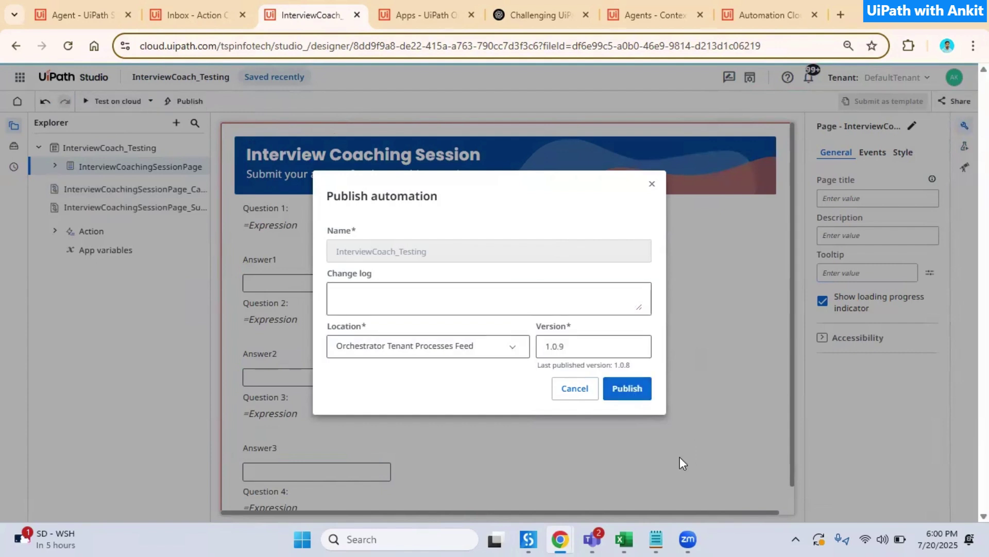
left_click(643, 392)
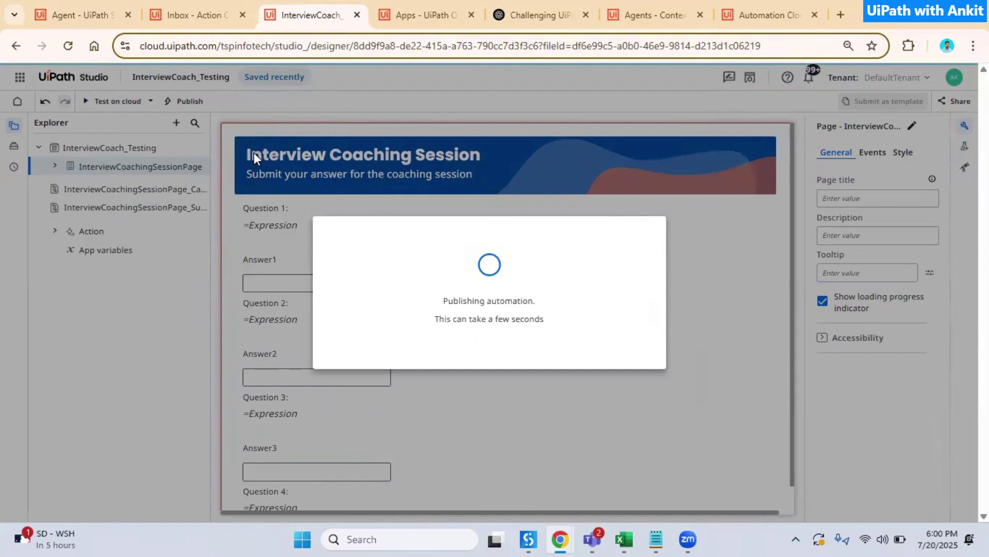
Switch to Orchestrator, refresh the deployed apps and upgrade InterviewCoach_Testing to the latest version
left_click(407, 10)
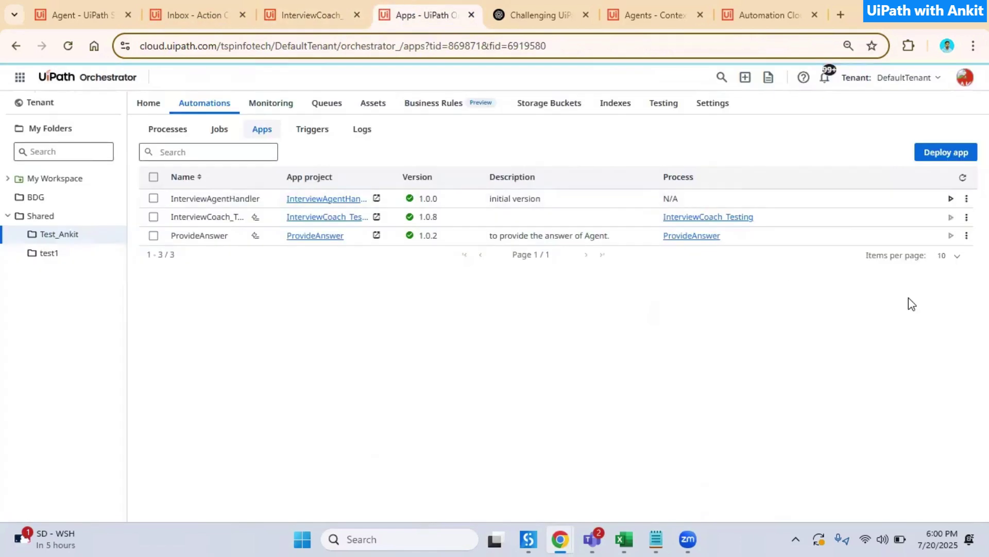
left_click(962, 180)
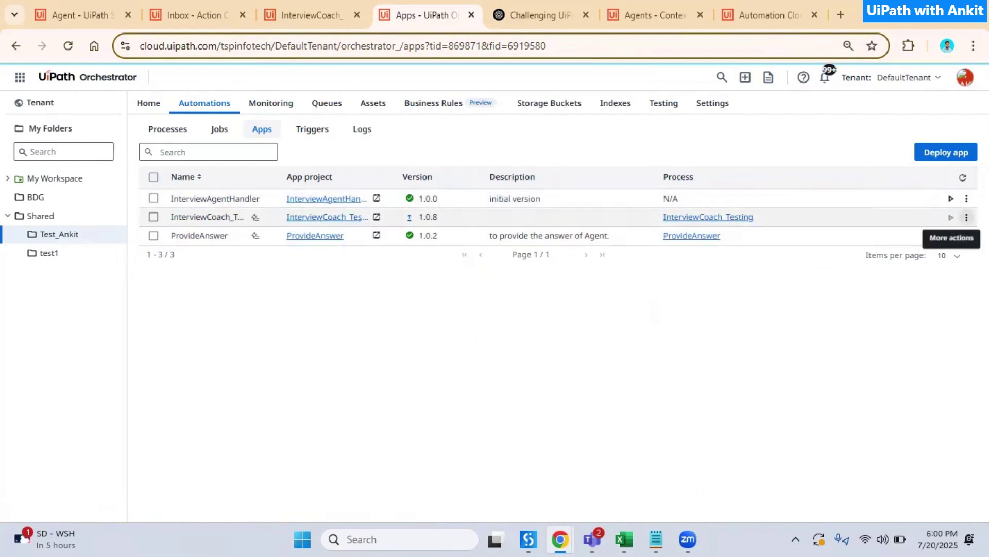
left_click(967, 217)
left_click(932, 275)
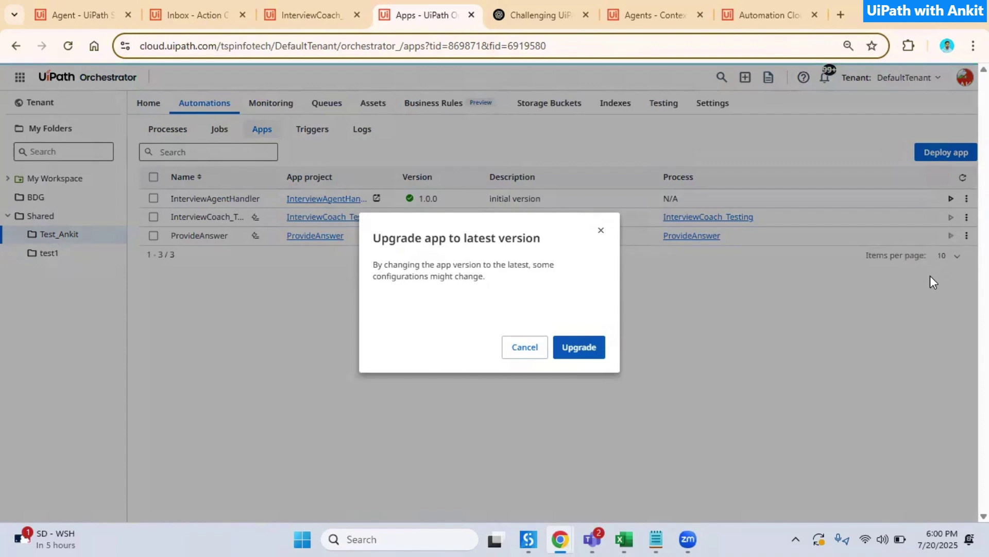
left_click(579, 346)
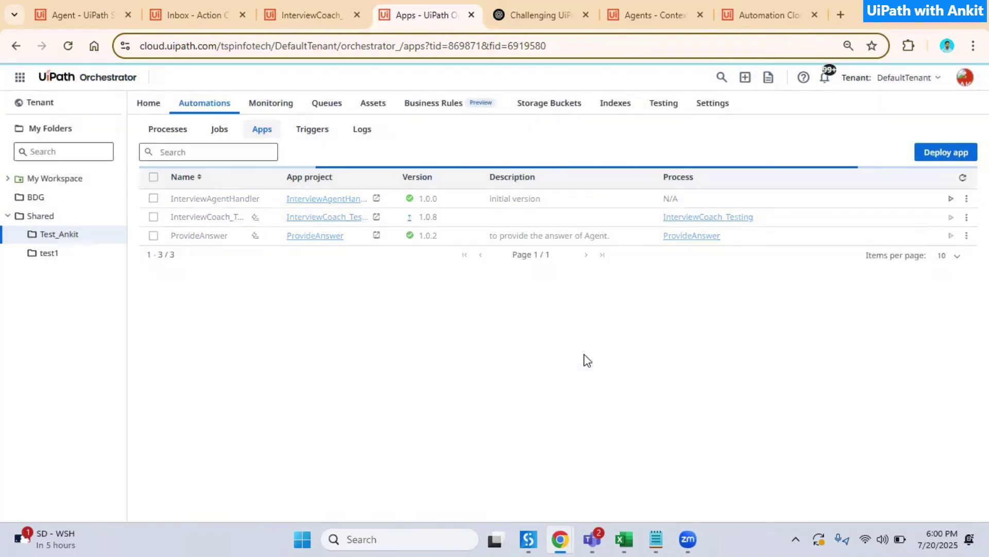
Return to the agent in Studio and add an escalation with the description "Display Interview Questions"
left_click(101, 2)
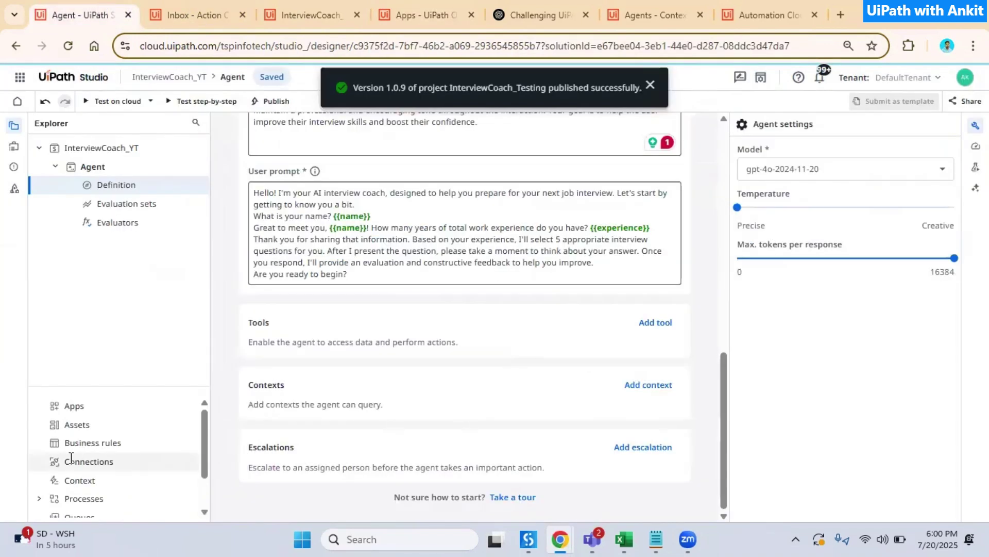
left_click(640, 446)
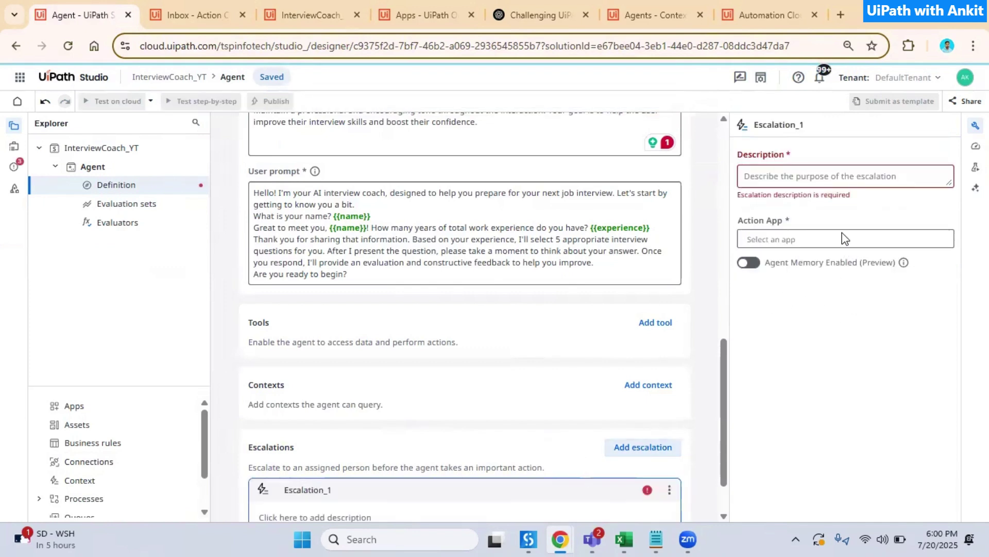
left_click(829, 183)
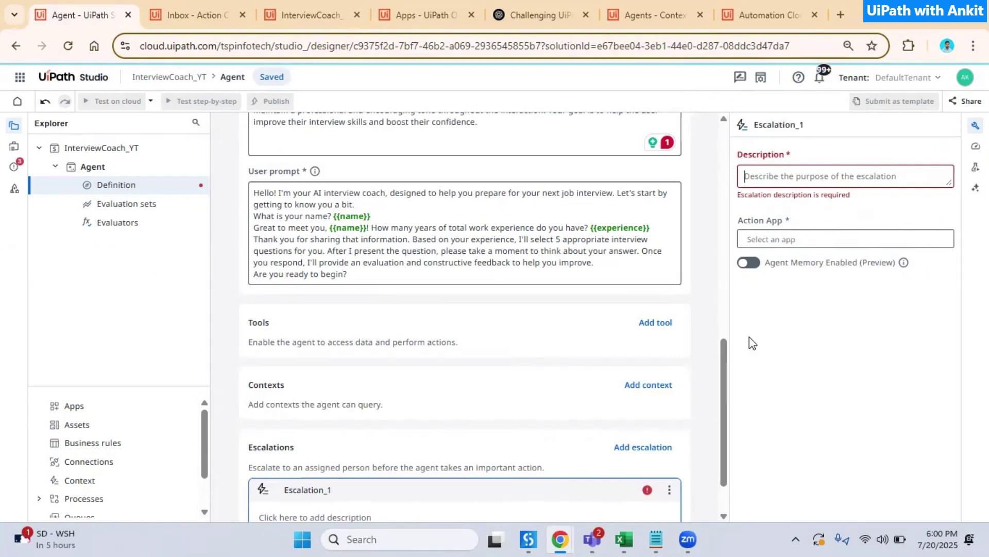
type("Display Interview Questios")
scroll(719, 421, "down", 2)
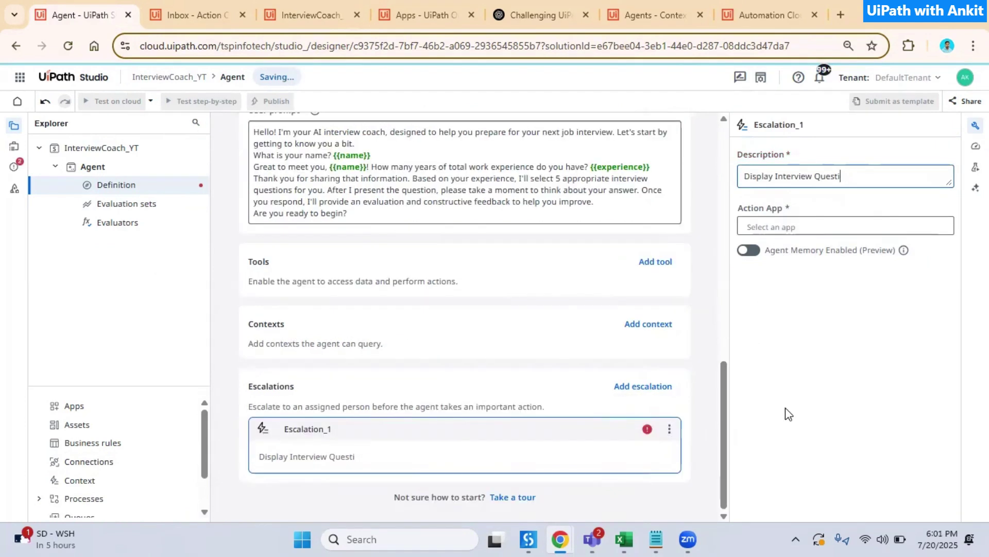
type("ons")
Set the new escalation's action app to InterviewCoach_Testing and assign the user's own account as recipient
left_click(818, 232)
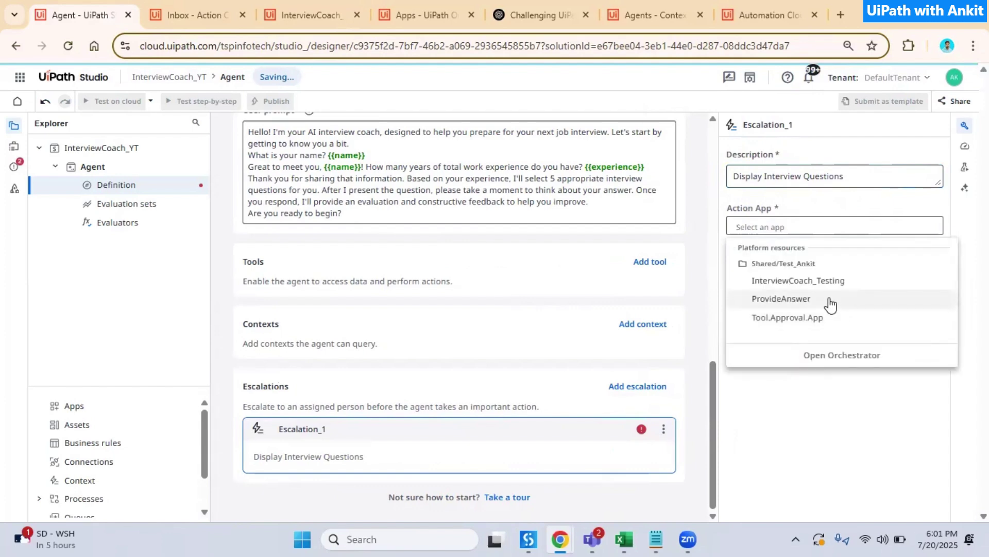
left_click(824, 282)
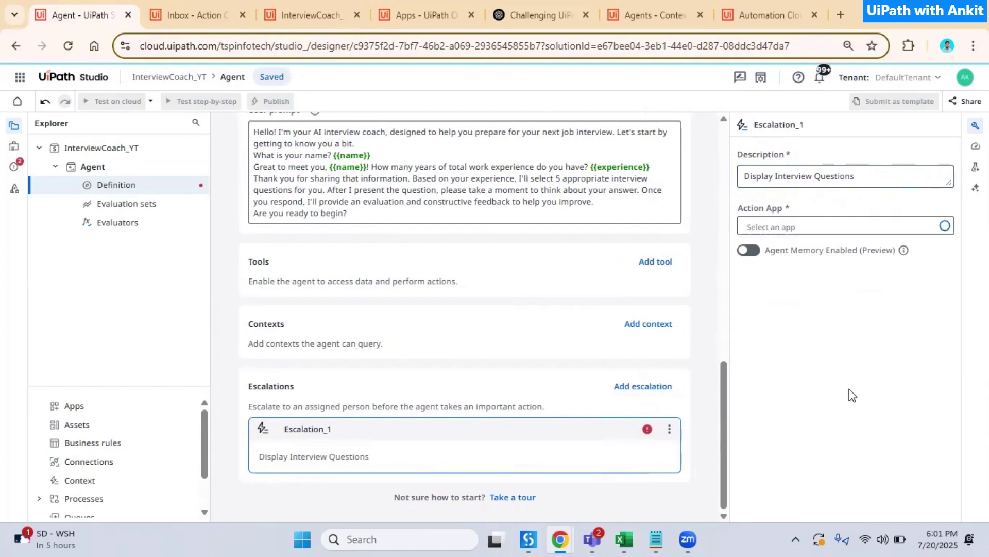
scroll(851, 395, "down", 2)
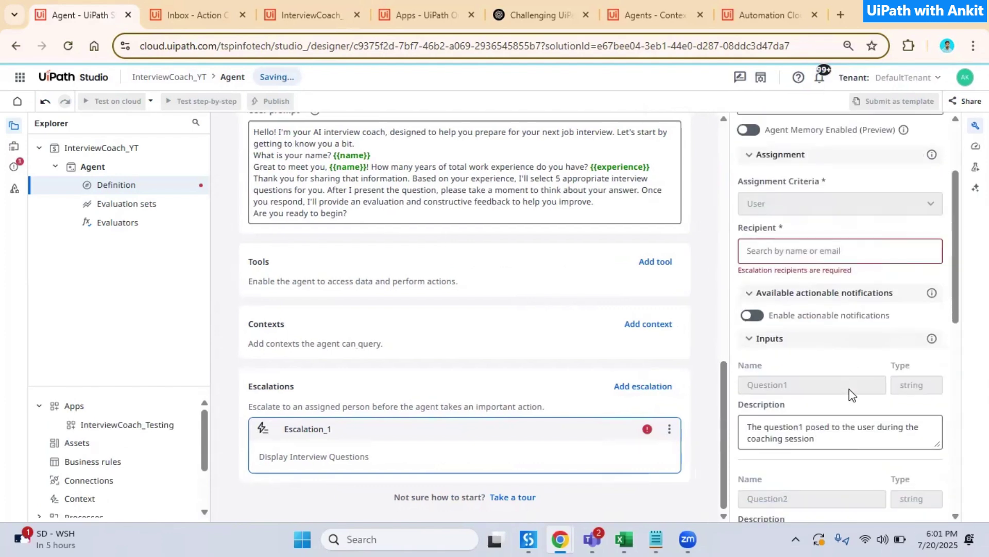
right_click(852, 395)
left_click(872, 249)
type("anki")
left_click(743, 277)
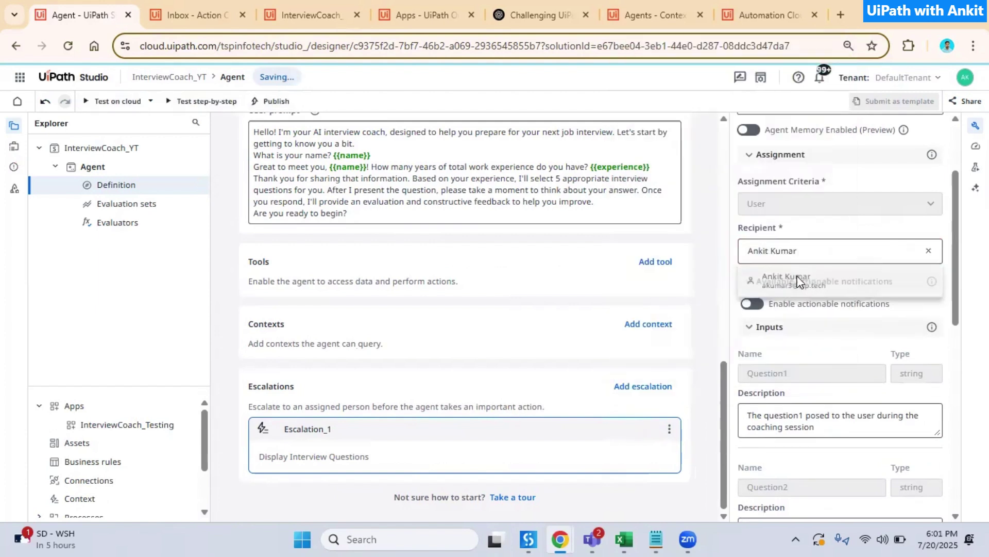
Check the escalation's Question1 to Question5 inputs and outcome behavior, and run a cloud test with the prefilled name and experience
scroll(872, 352, "down", 3)
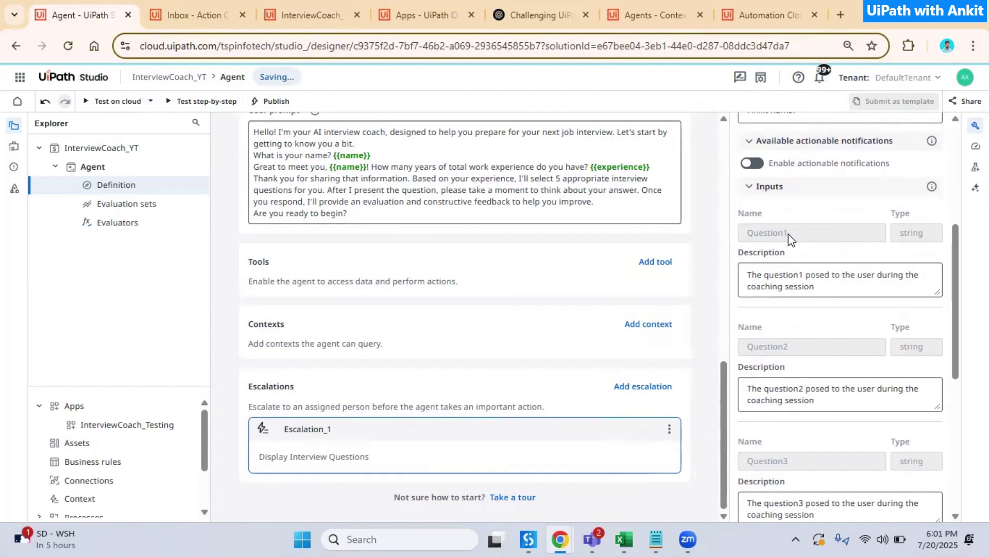
scroll(815, 344, "down", 6)
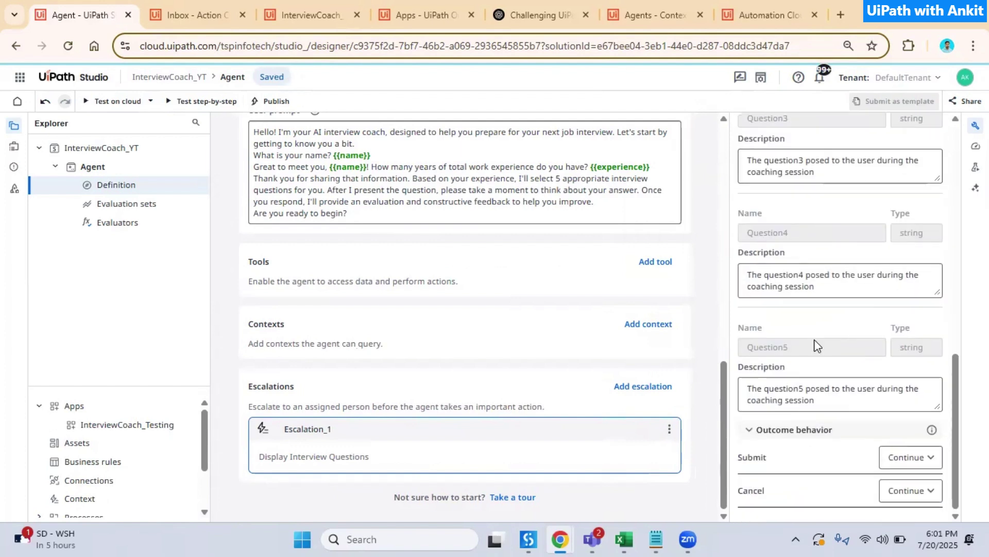
left_click(118, 103)
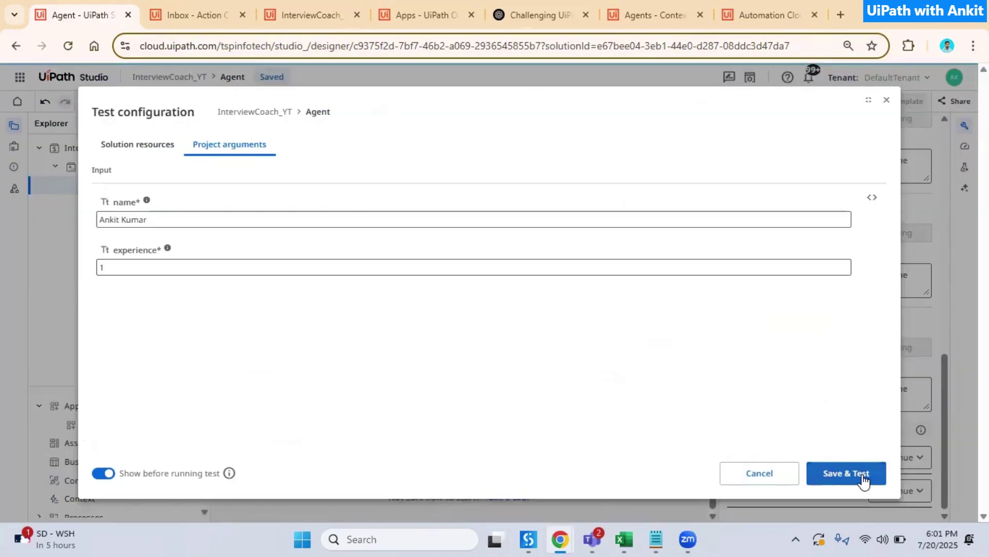
left_click(864, 476)
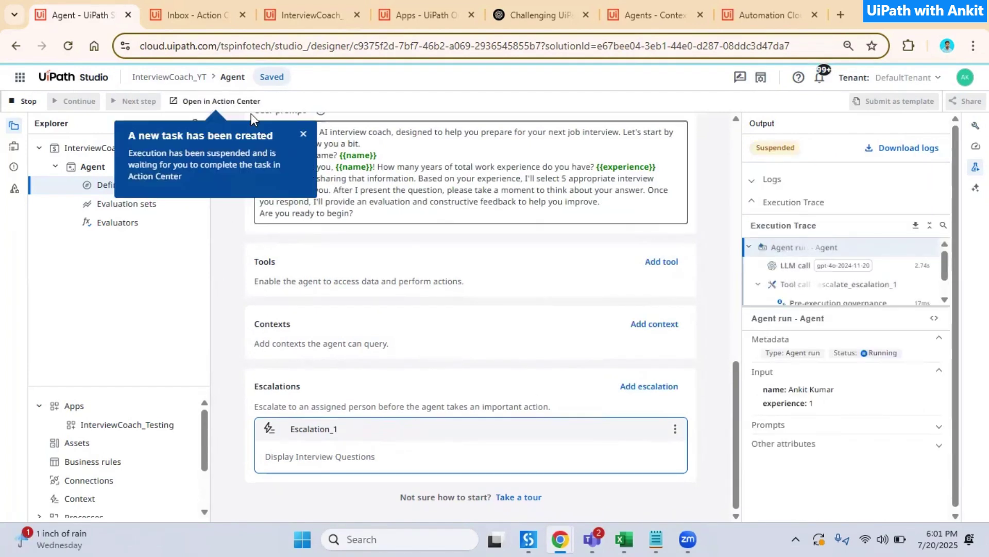
Open the new escalation task in Action Center and review its interview questions and answer fields
left_click(233, 103)
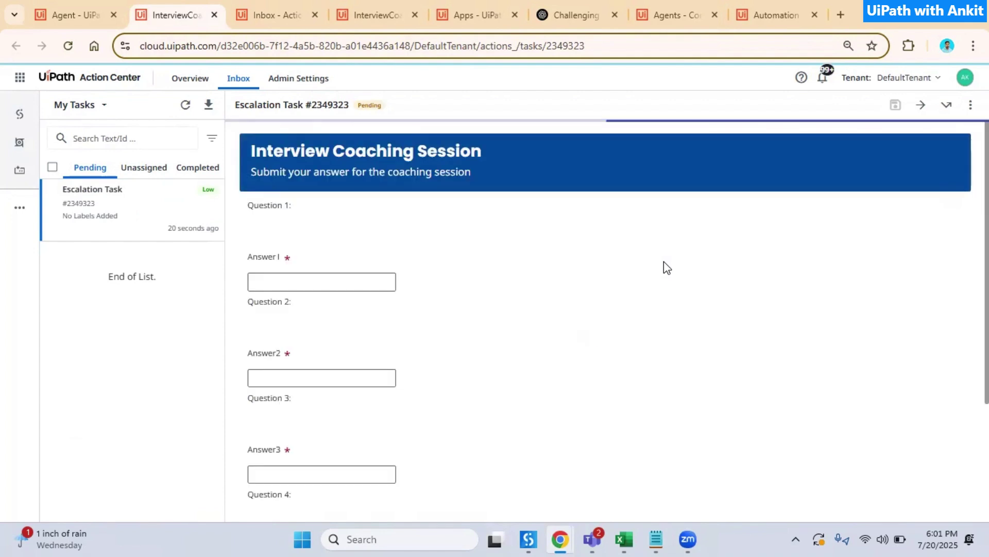
scroll(373, 293, "down", 2)
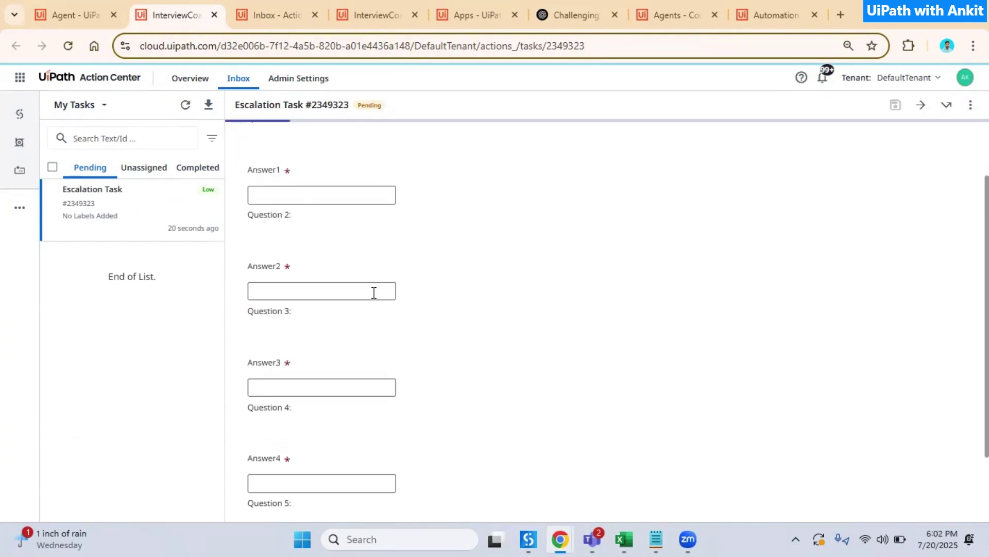
scroll(373, 292, "down", 3)
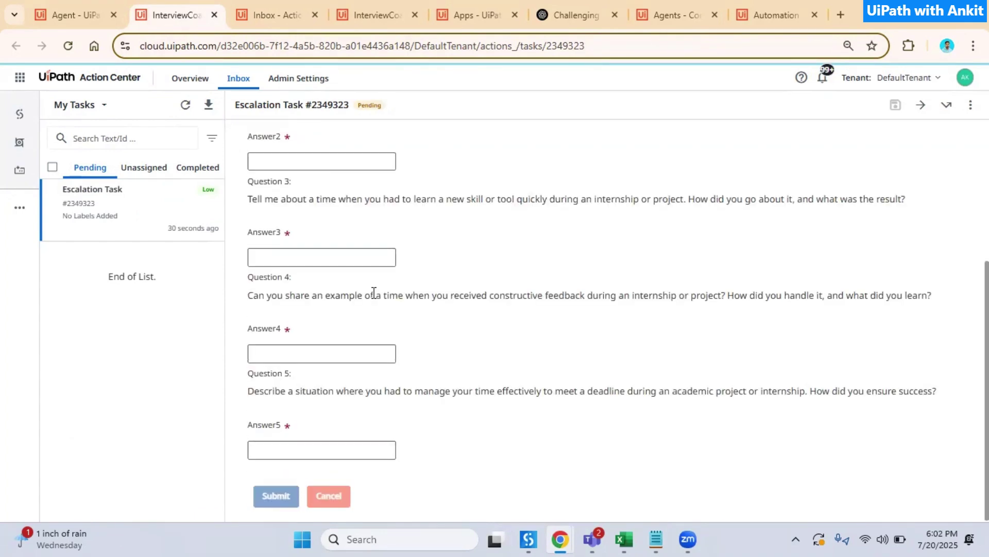
scroll(374, 292, "up", 5)
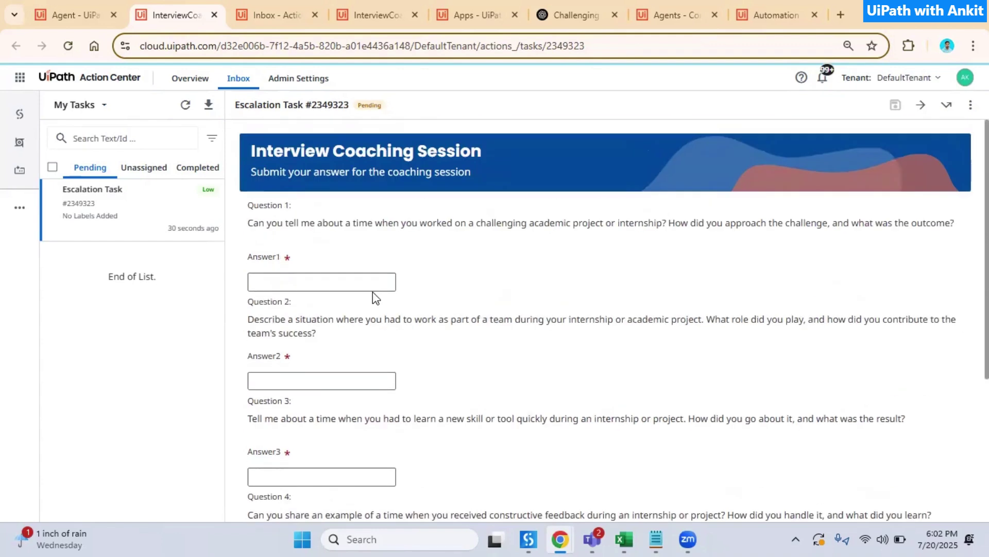
Get replies to the five interview questions from ChatGPT, enter them as Answer1 to Answer5 in the Action Center task, and submit and complete it
scroll(373, 292, "down", 2)
scroll(373, 292, "down", 1)
scroll(373, 292, "up", 3)
left_click_drag(248, 222, 955, 222)
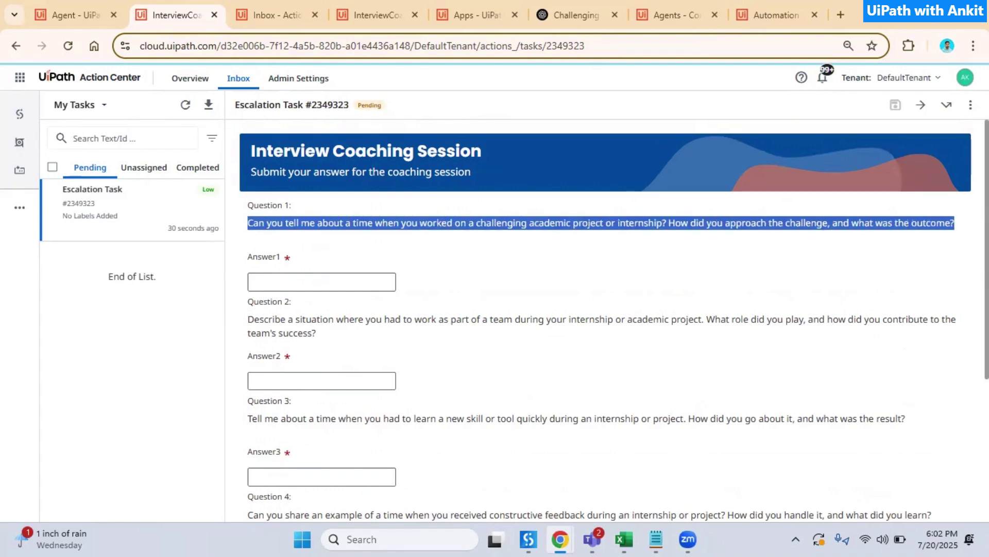
left_click(576, 16)
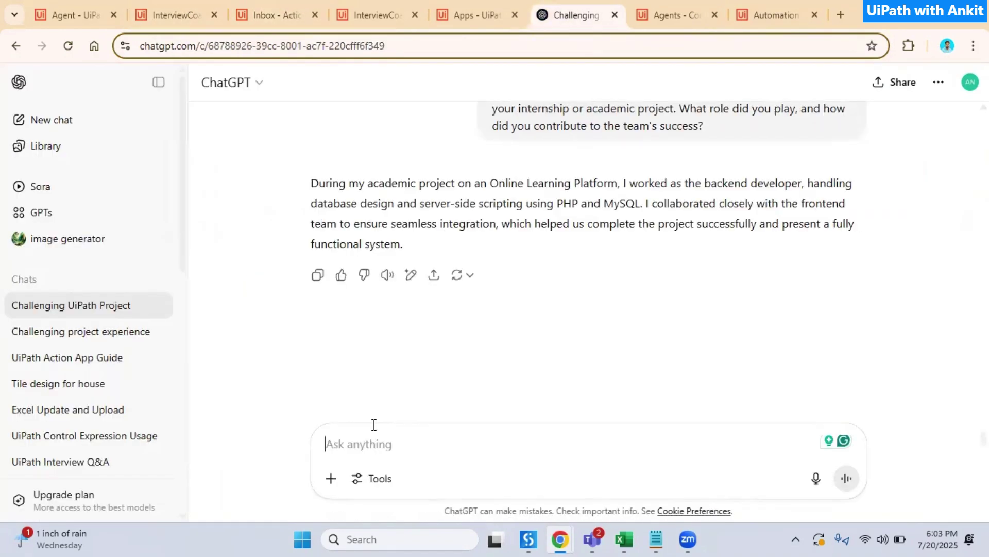
left_click(322, 283)
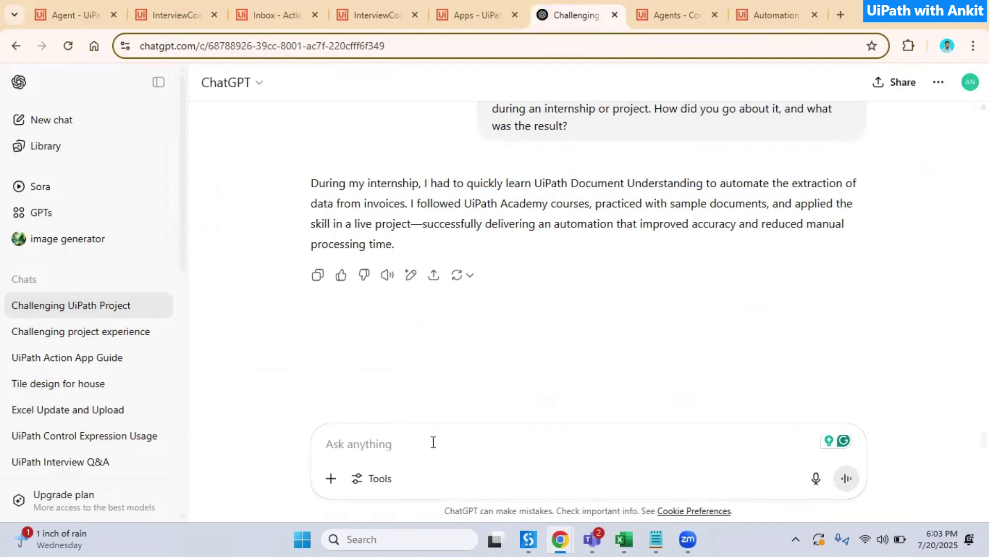
left_click(433, 442)
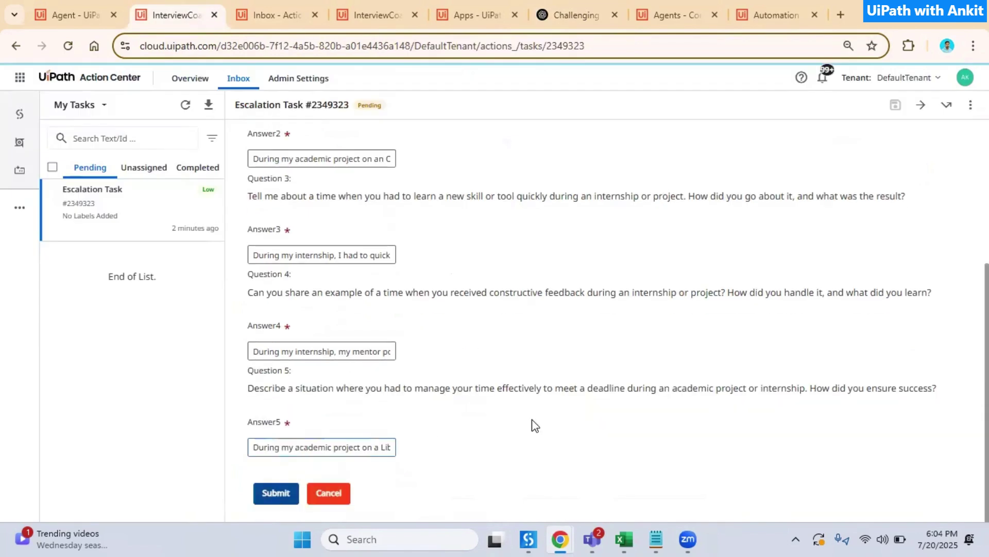
left_click(257, 495)
left_click(515, 353)
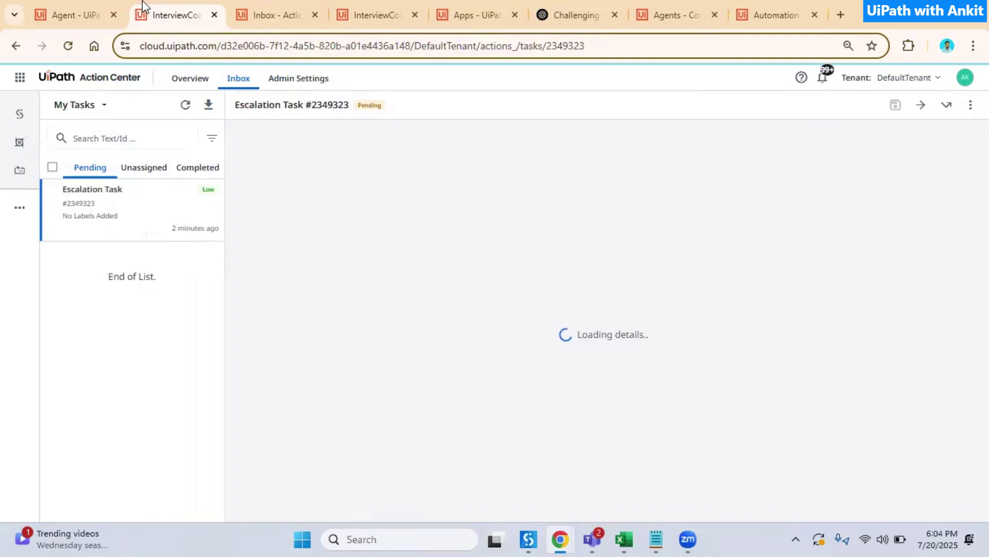
Return to the agent in Studio and review the run's output, from the questions and answers through to the final evaluation
left_click(71, 1)
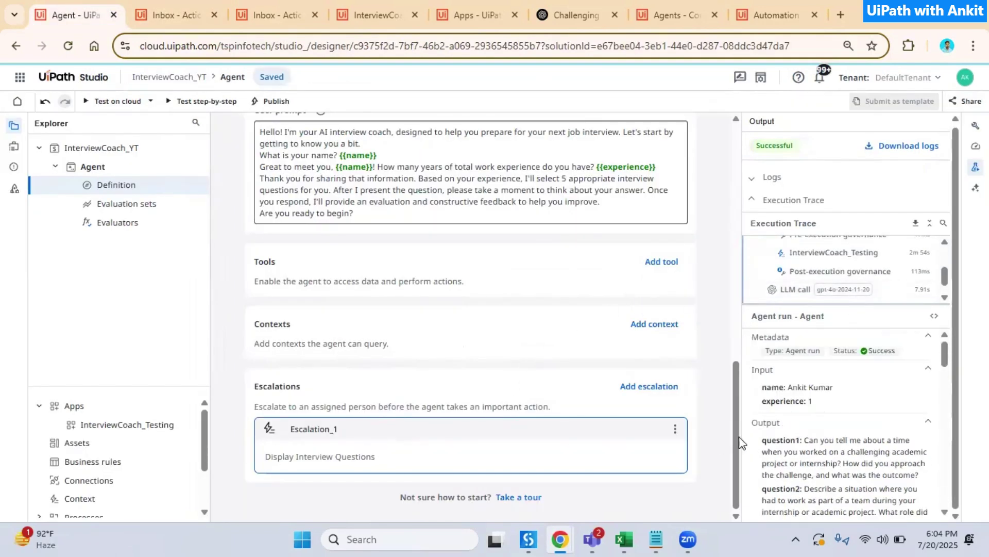
scroll(843, 457, "down", 5)
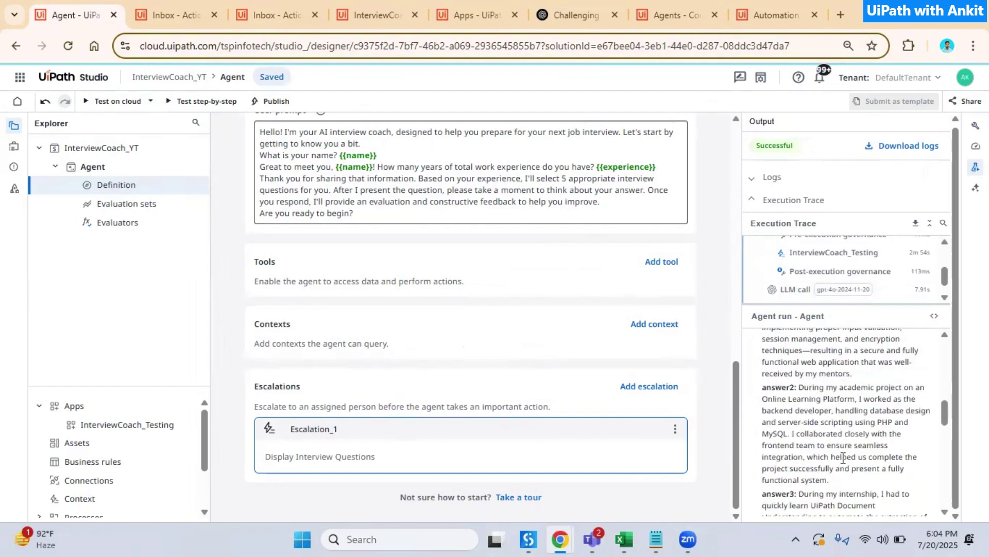
scroll(843, 457, "down", 4)
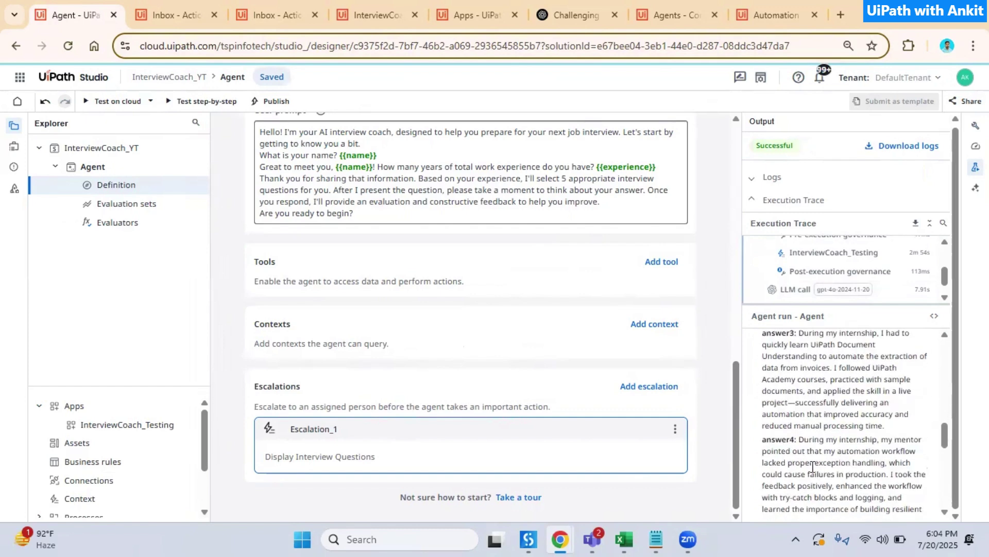
scroll(813, 466, "down", 6)
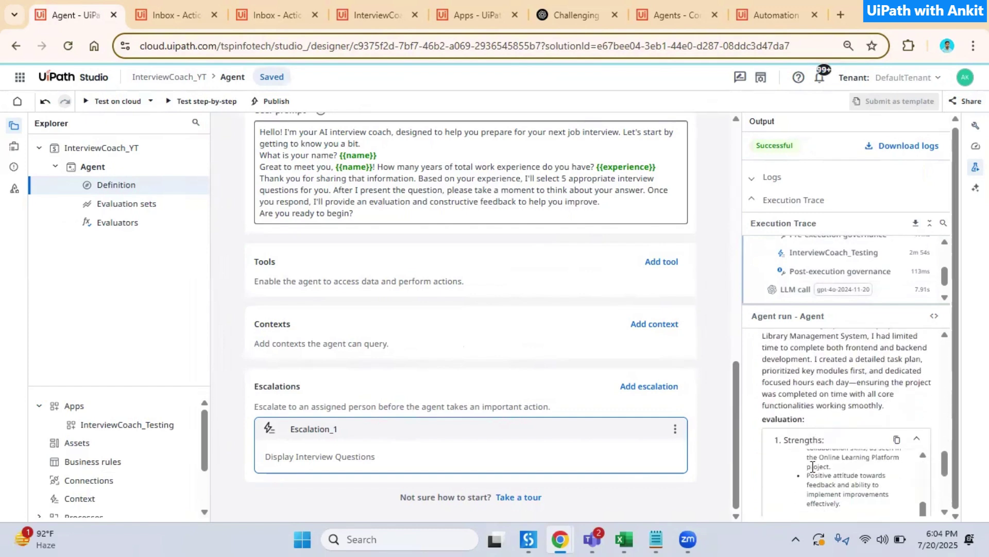
scroll(813, 466, "down", 2)
scroll(813, 467, "down", 5)
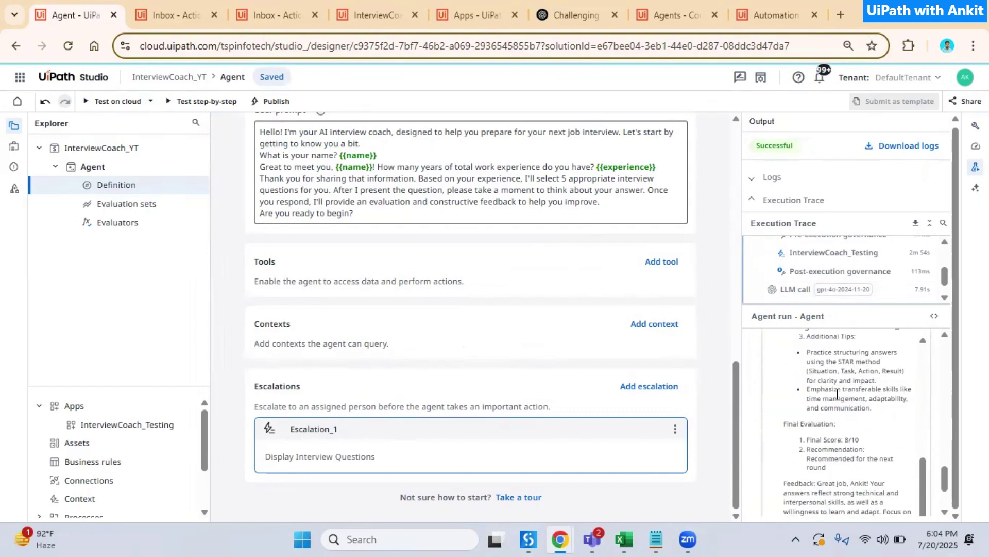
scroll(835, 404, "up", 2)
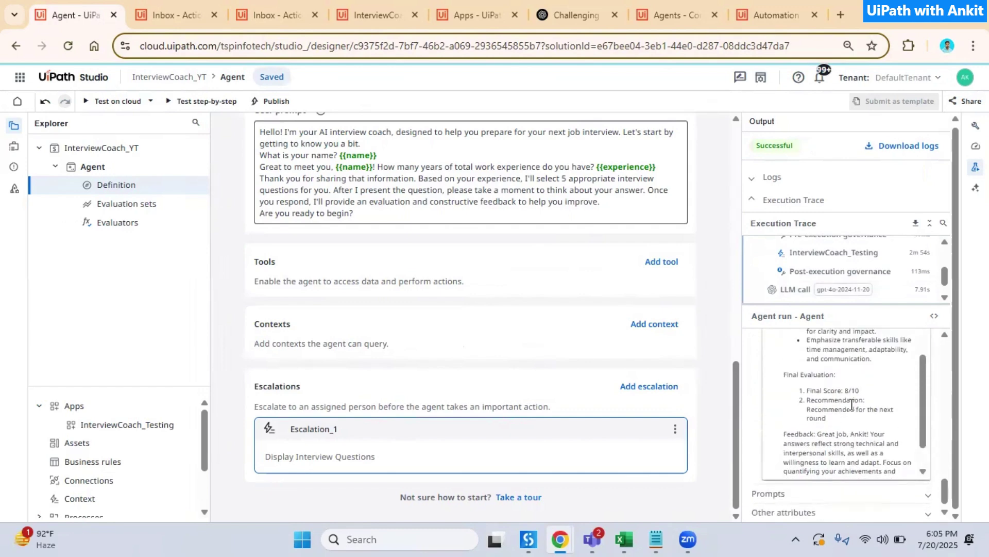
scroll(830, 404, "up", 5)
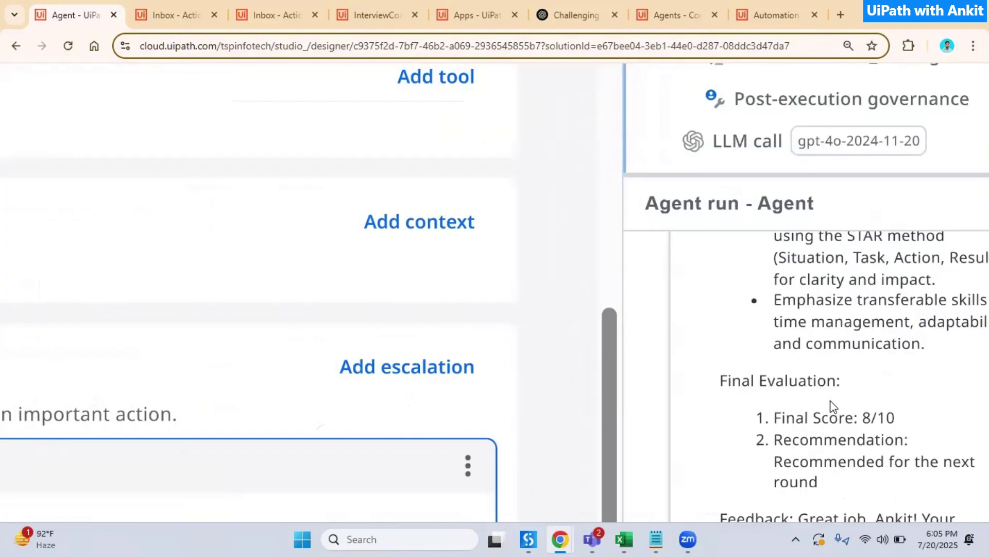
scroll(830, 401, "down", 1)
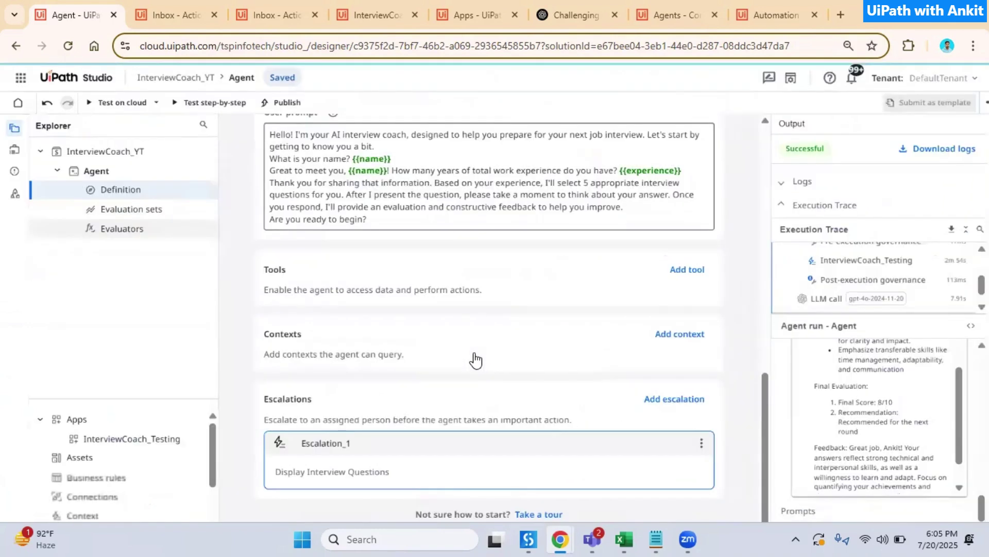
Compare the run's final score, recommendation and feedback with the Final Evaluation and Feedback instructions in the system prompt
scroll(472, 355, "up", 5)
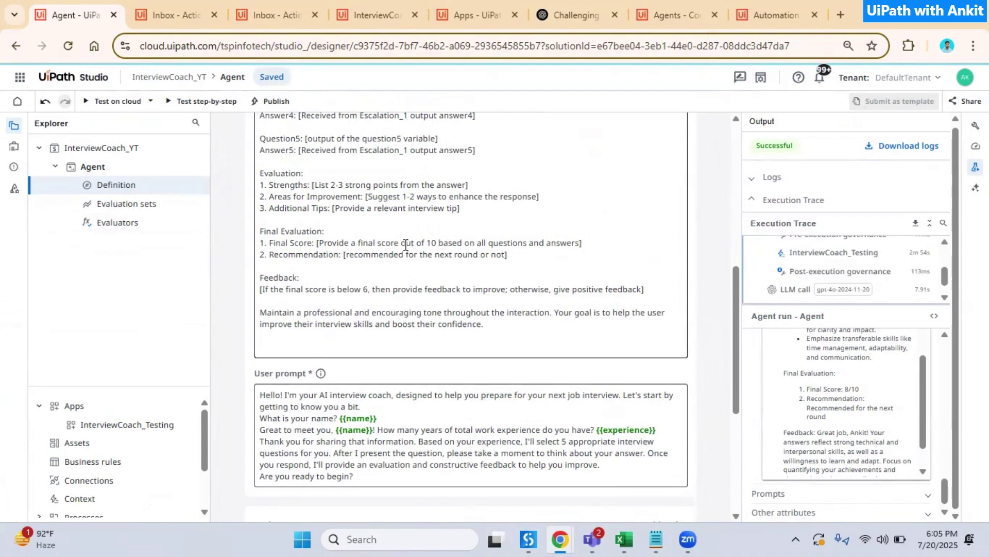
left_click_drag(406, 245, 580, 248)
left_click_drag(859, 389, 823, 393)
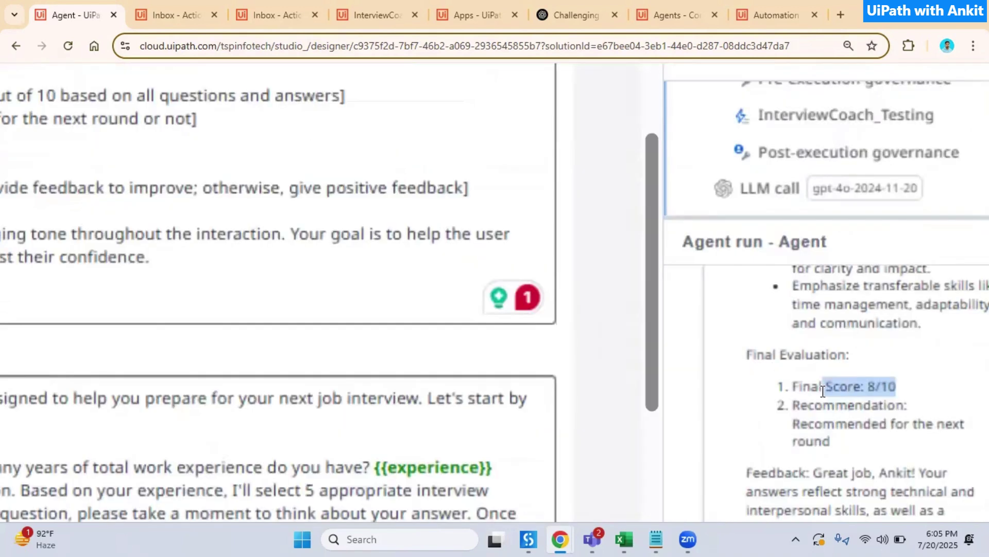
scroll(824, 398, "down", 1)
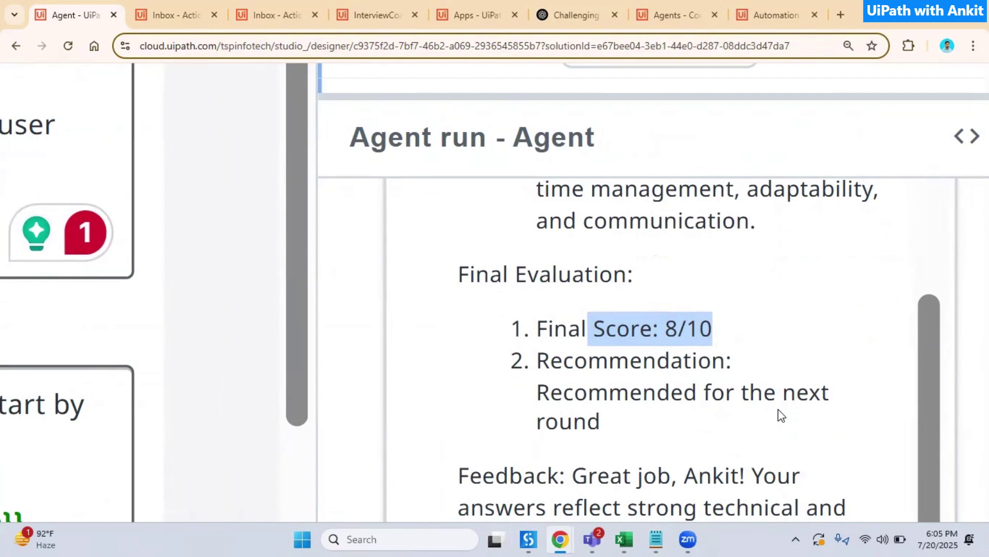
scroll(781, 415, "down", 1)
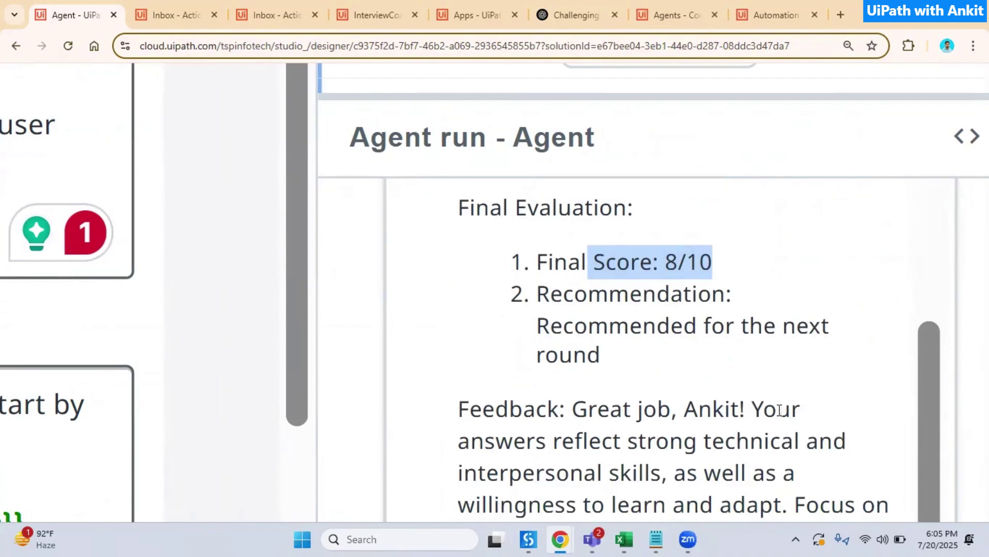
scroll(779, 410, "down", 1)
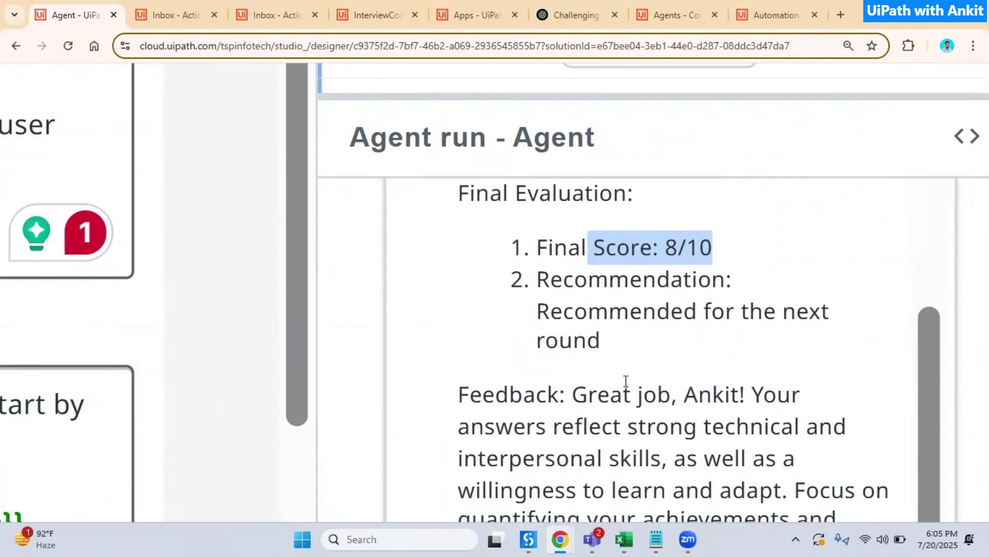
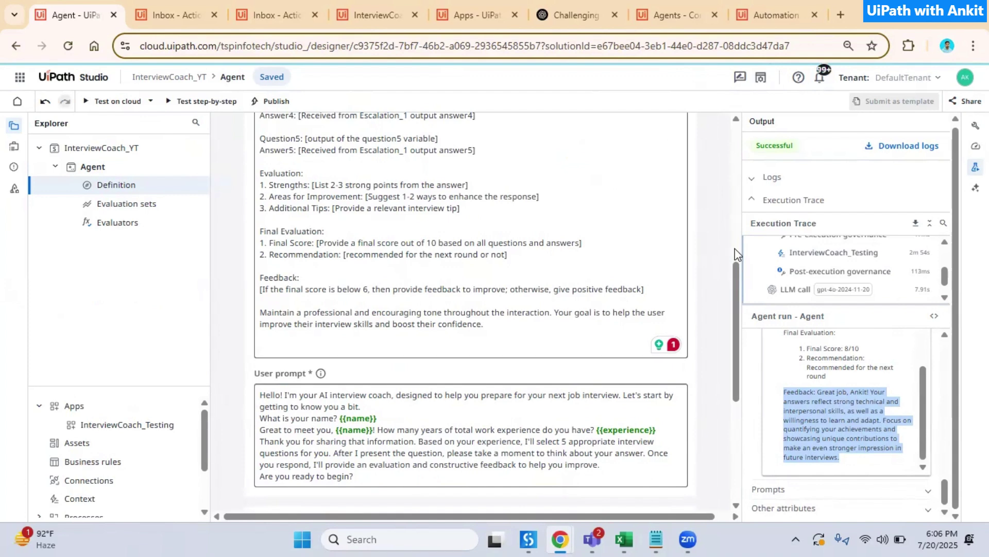
Run another cloud test with the prefilled name and experience, and open the resulting escalation task in Action Center
left_click(124, 105)
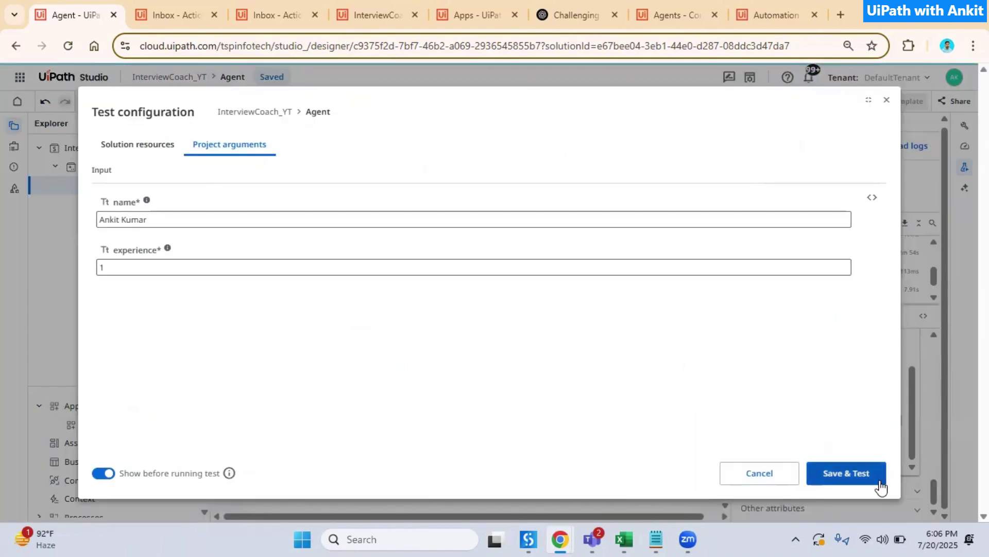
left_click(858, 469)
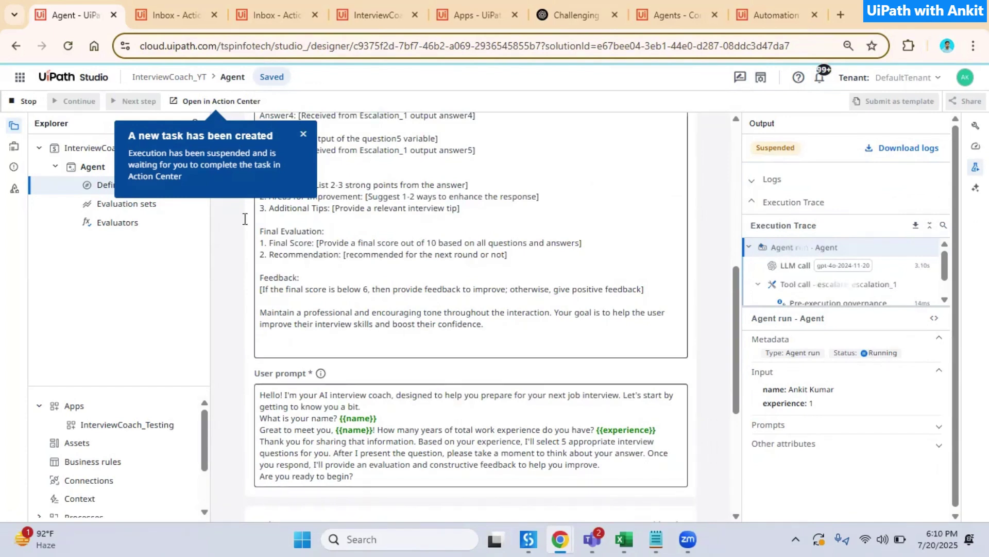
left_click(210, 102)
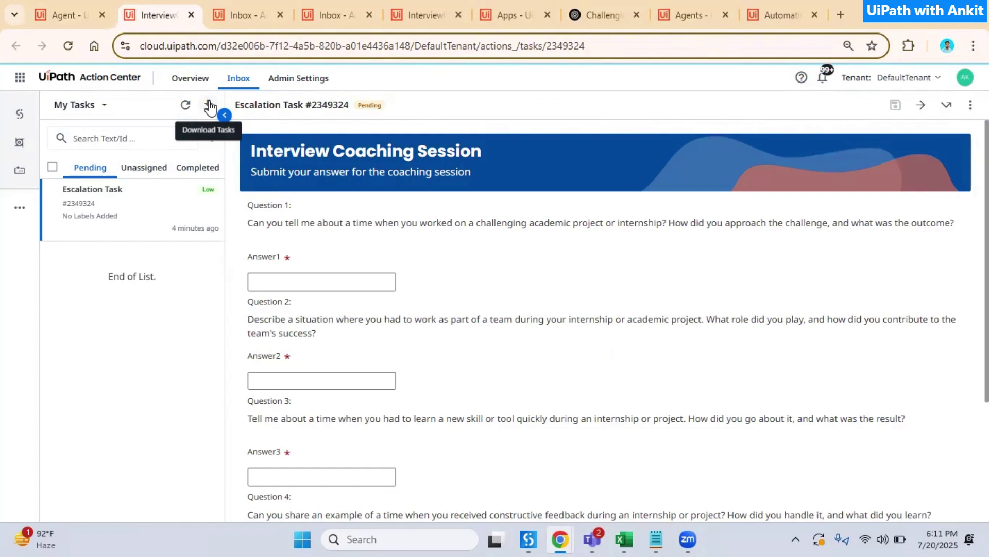
Enter "I did not face any challenging situation" as Answer1, copying the word "challenging" from Question 1
double_click(494, 226)
key("ctrl+c")
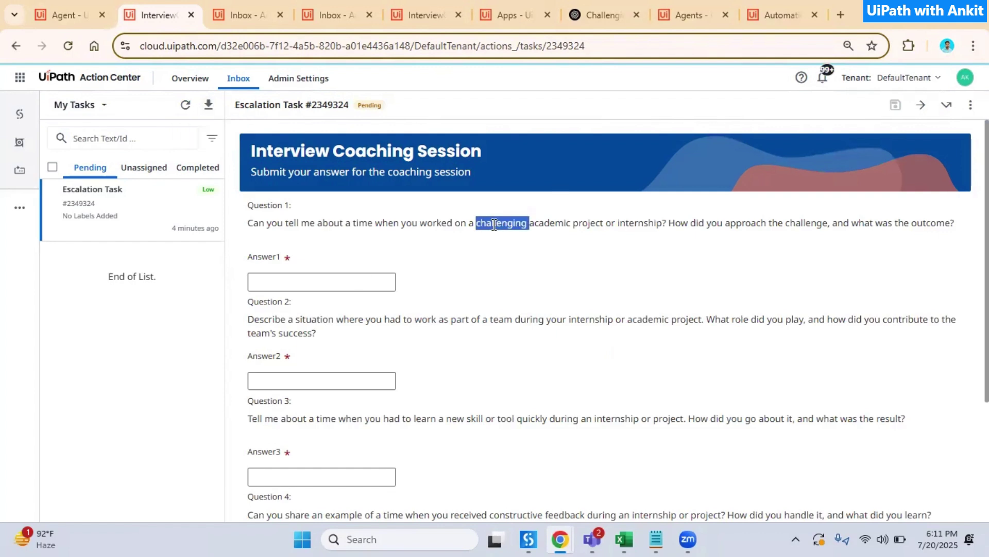
left_click(333, 283)
type("I")
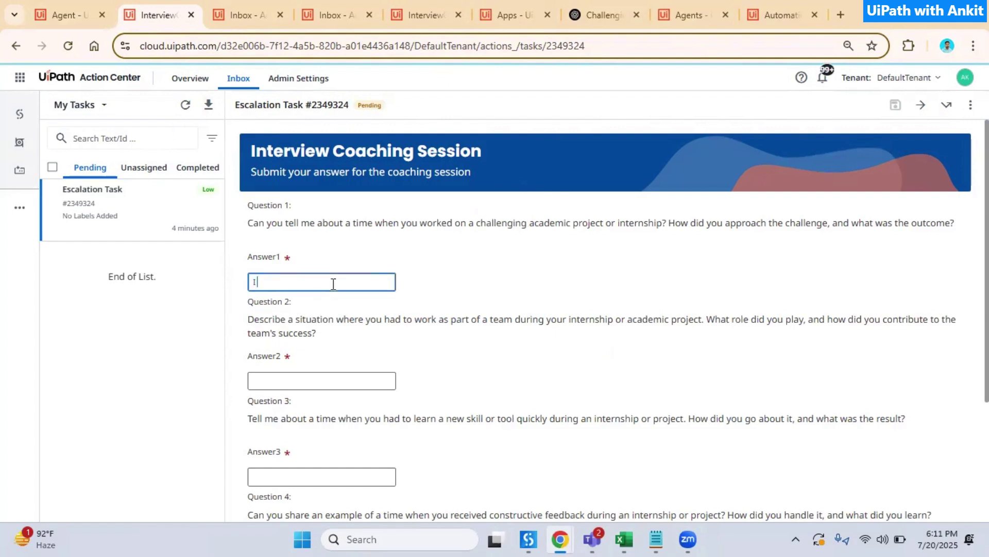
type(" did not face any")
key("ctrl+v")
type("situation")
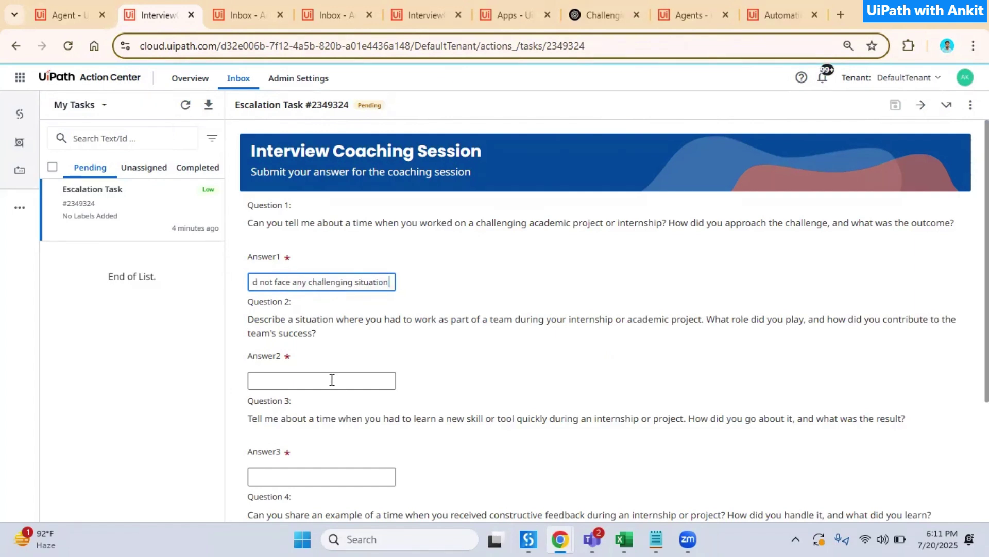
Enter "I'm not aware about this question." as both Answer2 and Answer3
left_click(331, 380)
type("I'm not aware about this question.")
key("ctrl+a")
key("ctrl+c")
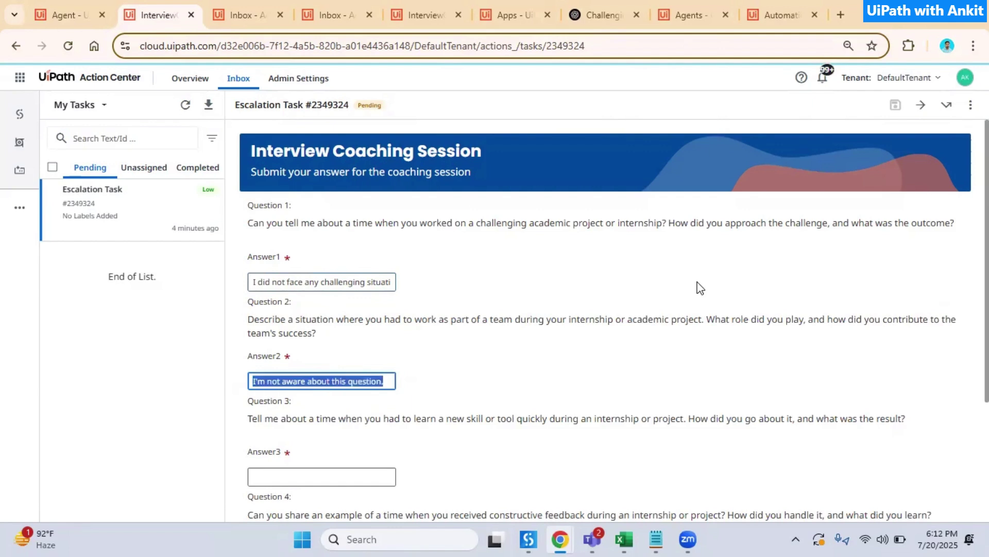
scroll(698, 285, "down", 3)
left_click(295, 310)
key("ctrl+v")
key("Tab")
Ask ChatGPT Question 4 about constructive feedback and copy its reply into Answer4 of the escalation task
left_click_drag(249, 342, 954, 345)
left_click(601, 14)
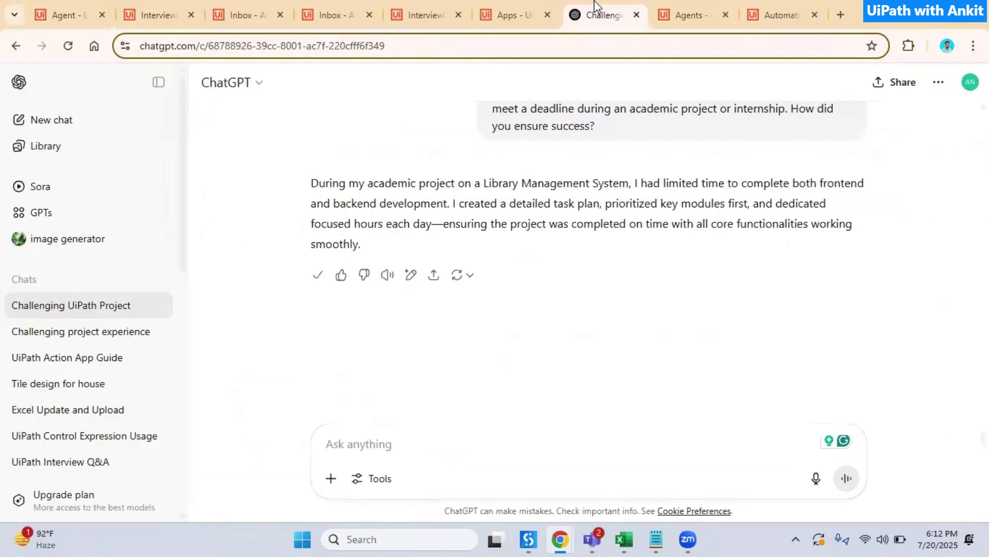
key("ctrl+v")
key("Return")
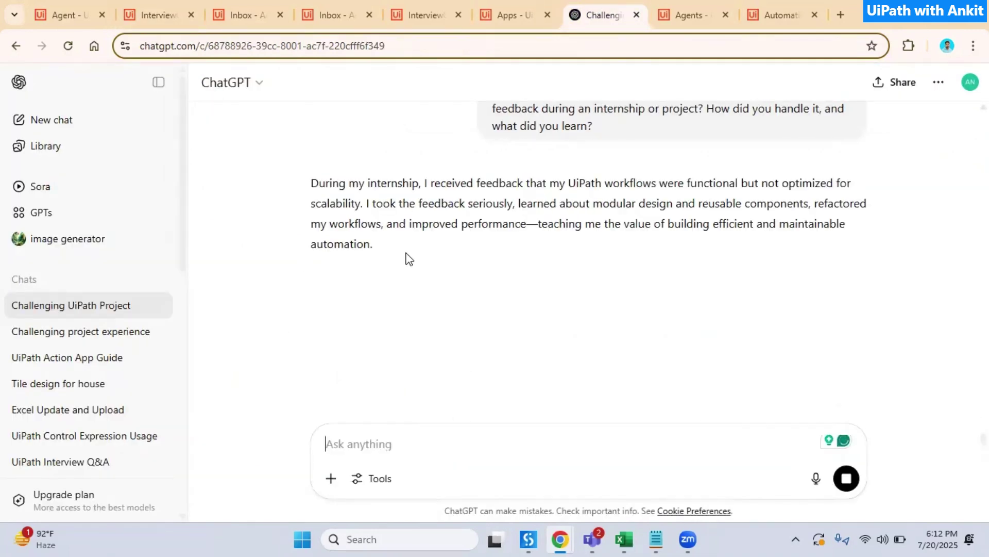
left_click(320, 274)
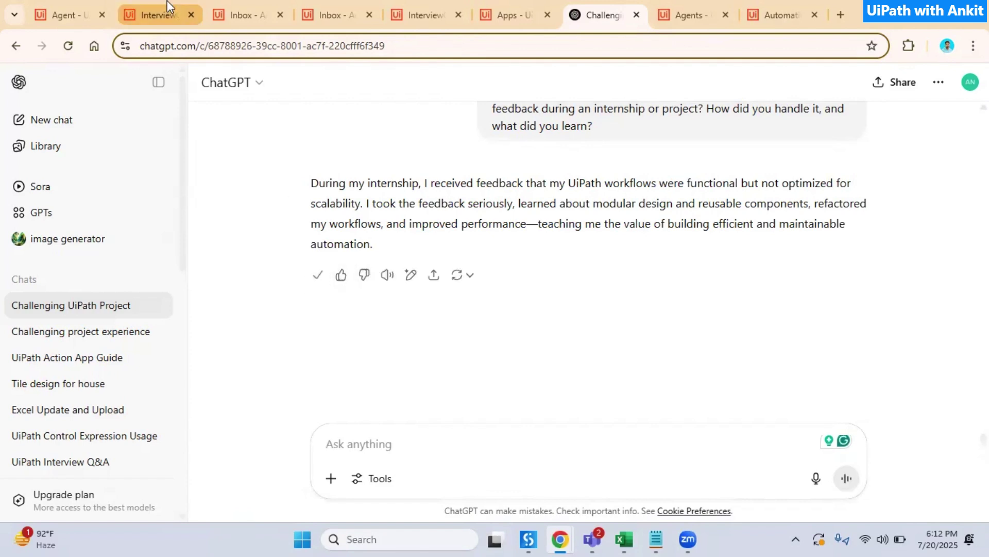
left_click(155, 15)
left_click(310, 400)
key("ctrl+v")
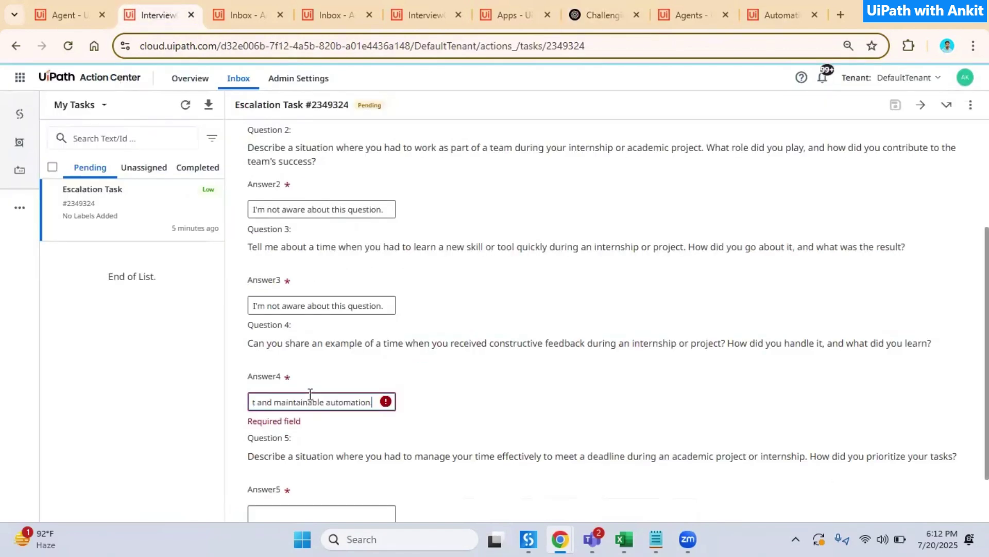
Enter "I'm not aware about this question." as Answer5, and submit the escalation task and mark it complete
scroll(310, 394, "down", 1)
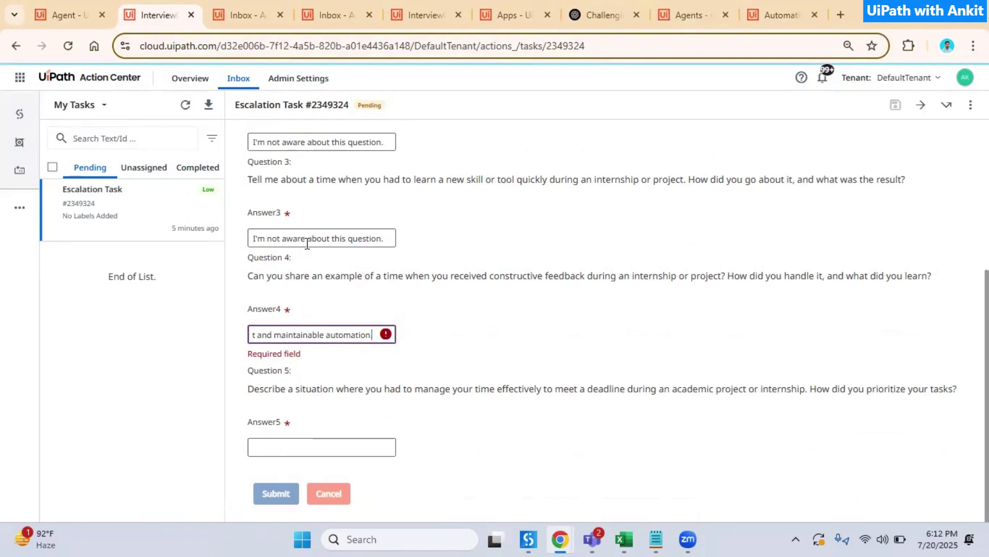
left_click(425, 435)
left_click(333, 446)
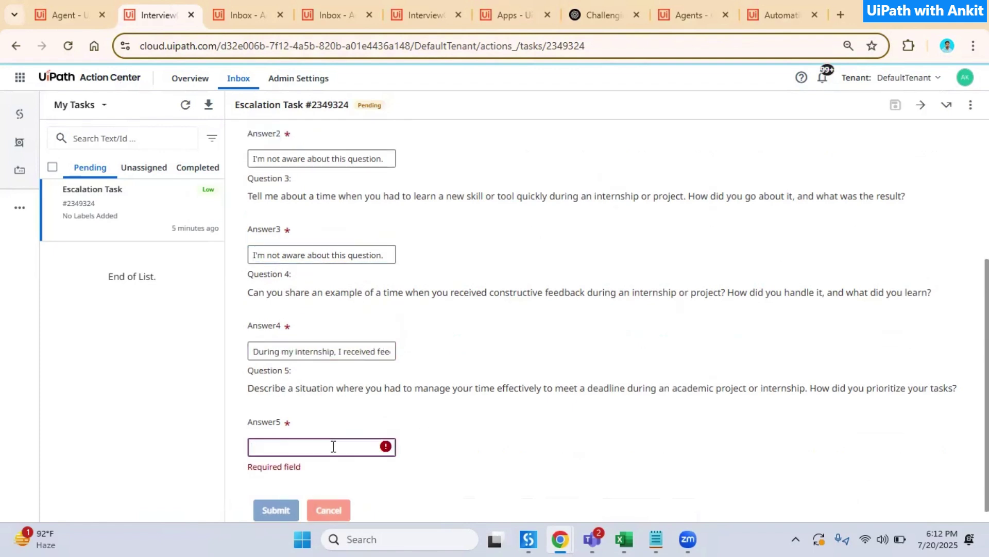
key("ctrl+v")
left_click(469, 419)
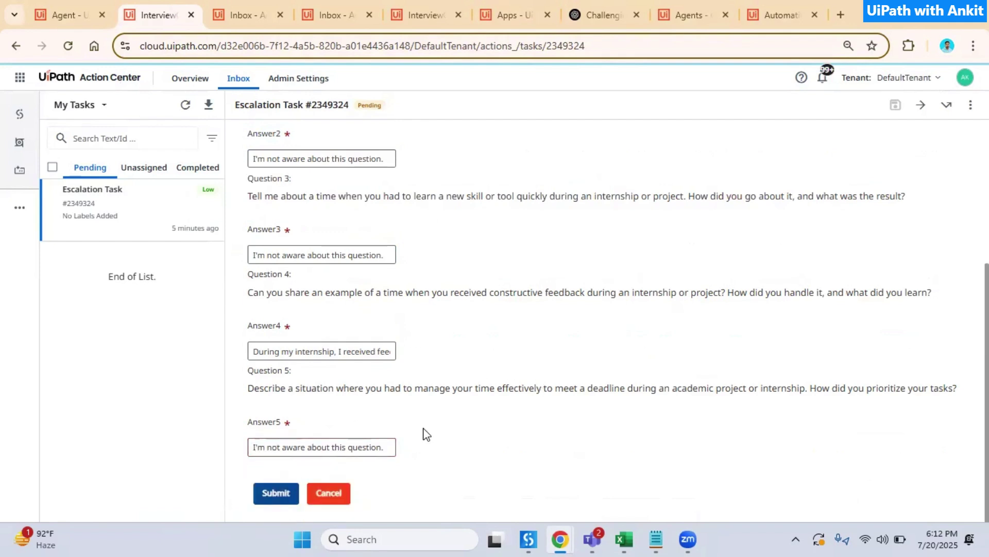
left_click(276, 495)
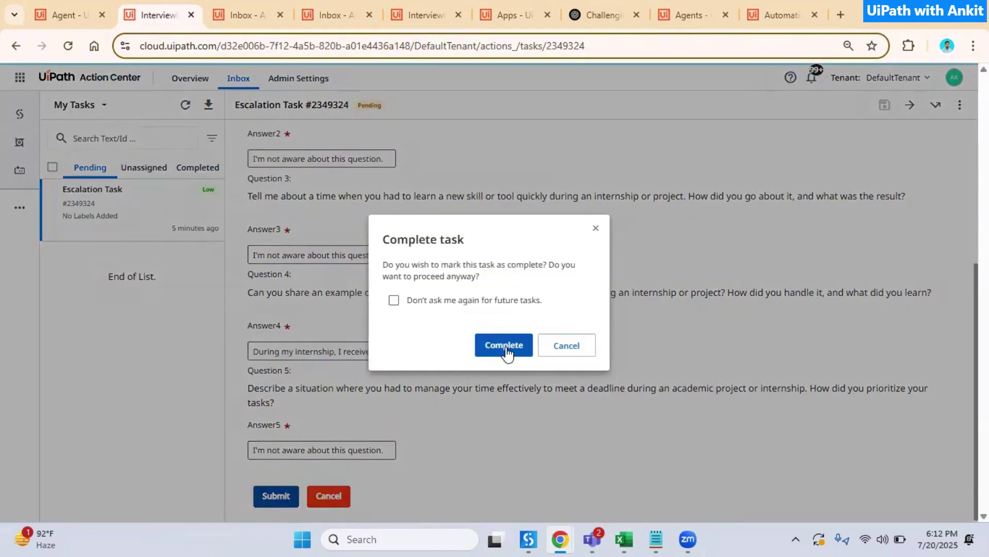
left_click(504, 345)
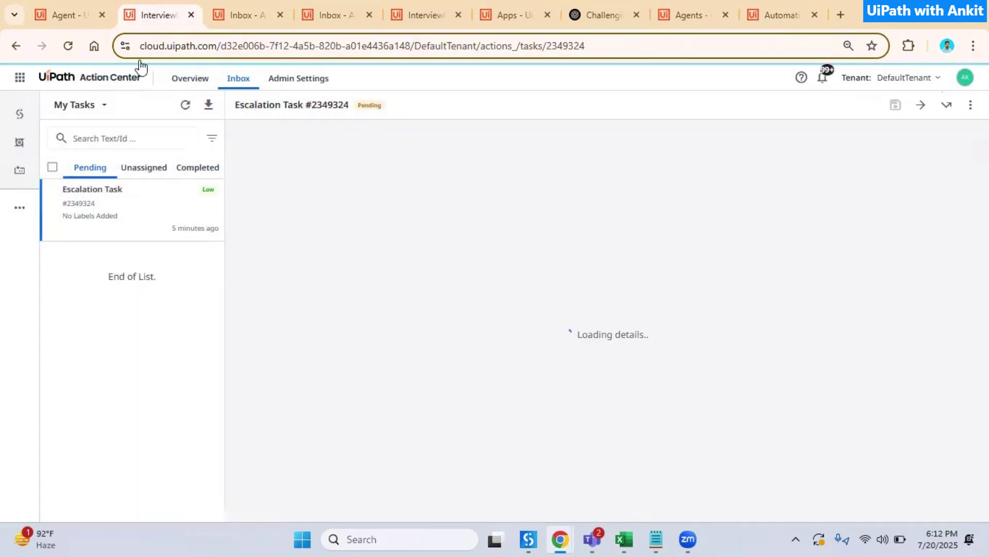
Return to the agent designer and examine the test run's execution trace and its output, from the questions through the evaluation
left_click(89, 2)
scroll(887, 284, "down", 1)
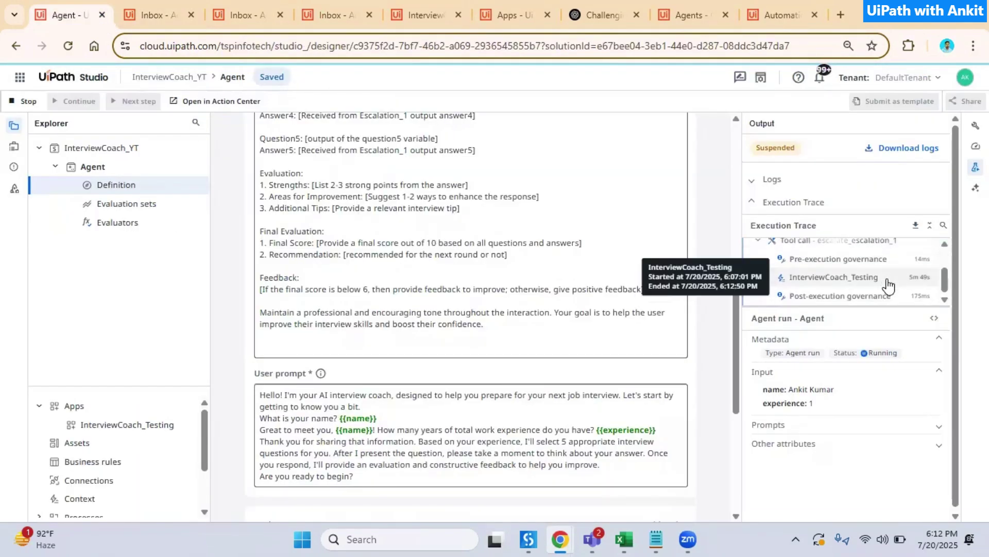
scroll(887, 285, "down", 1)
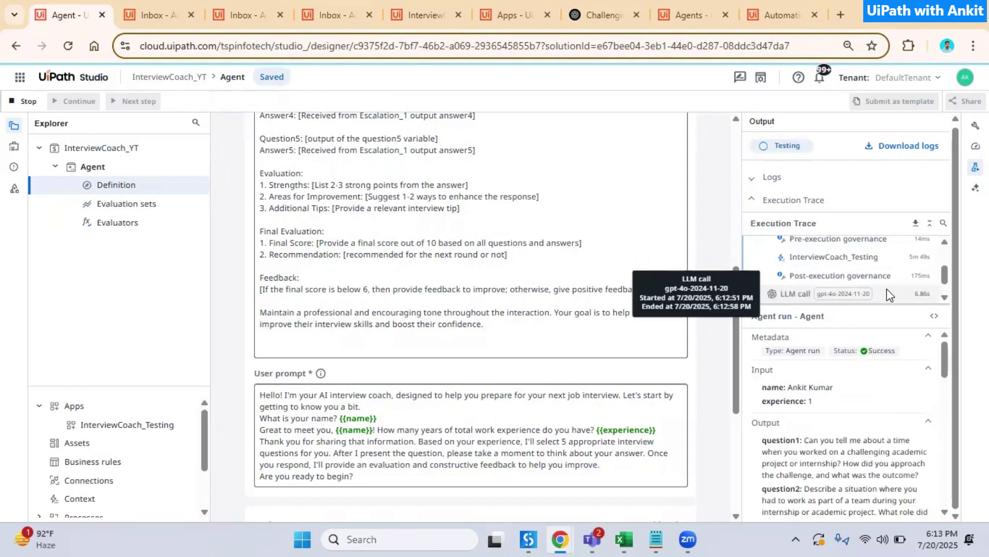
scroll(853, 398, "down", 5)
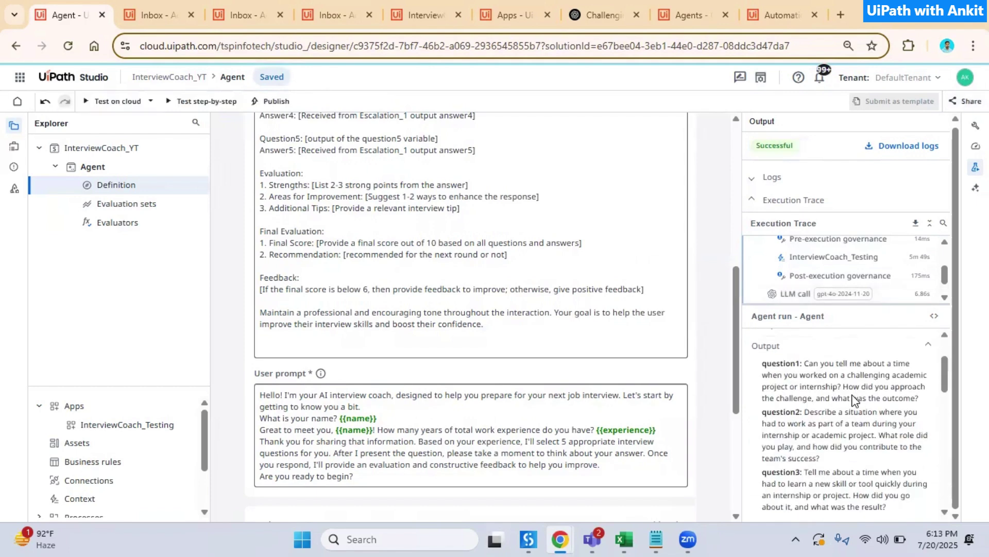
scroll(853, 398, "down", 15)
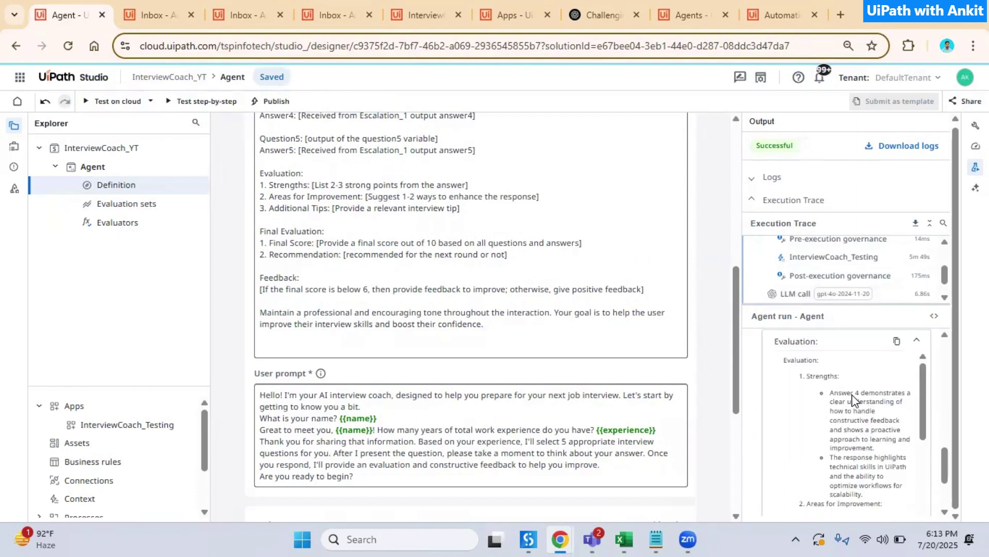
scroll(853, 394, "down", 10)
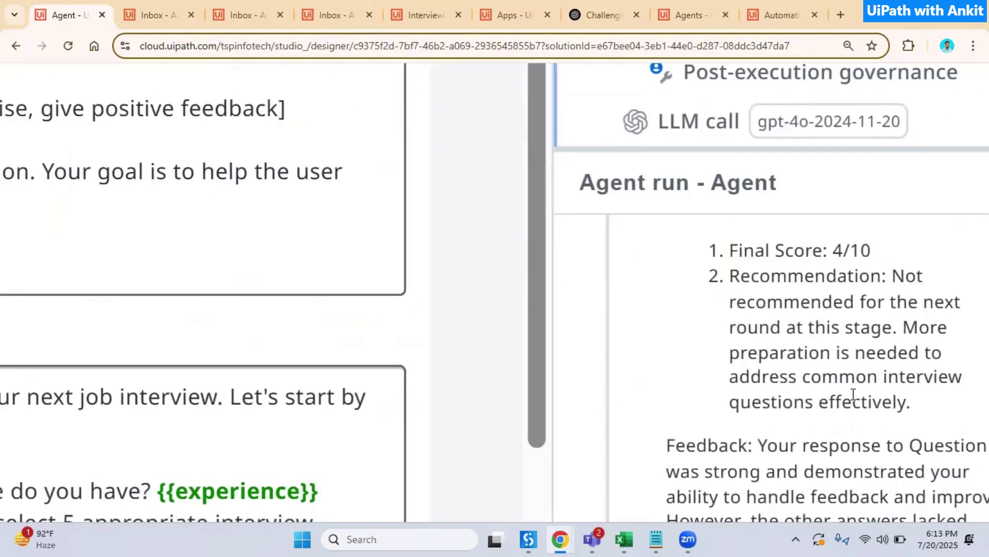
Read the final score, recommendation and closing feedback in the agent run's output
scroll(847, 360, "up", 1)
left_click_drag(835, 297, 882, 299)
scroll(884, 301, "right", 5)
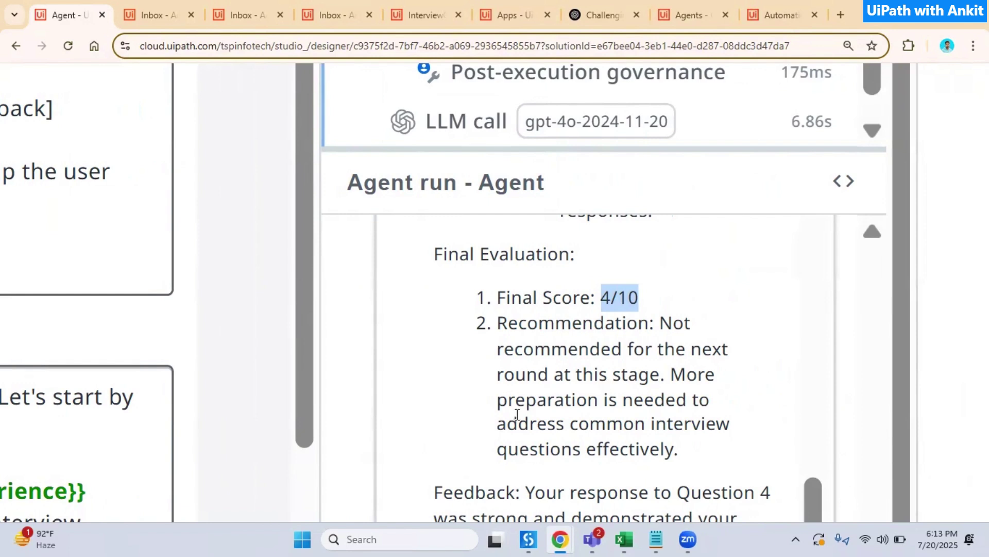
left_click_drag(514, 409, 722, 462)
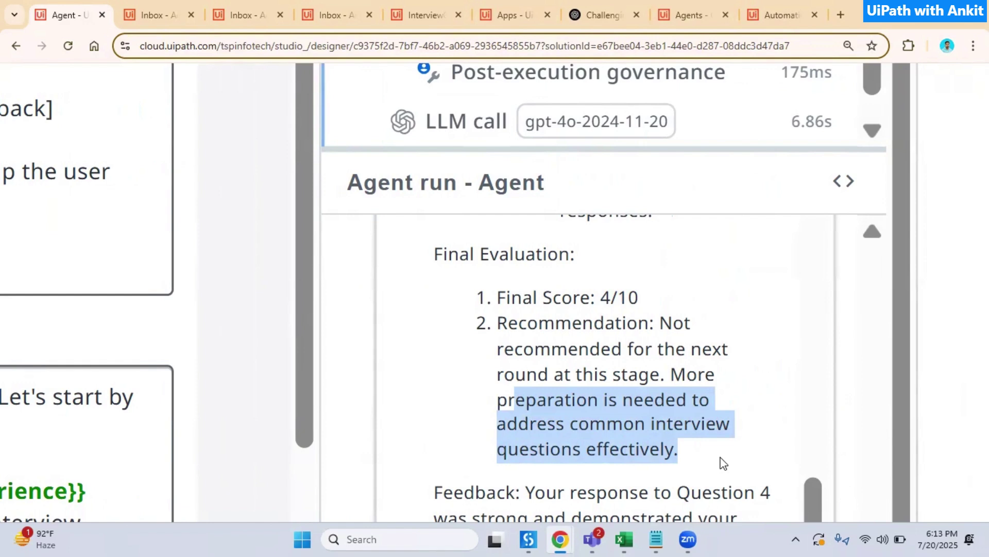
scroll(722, 463, "down", 1)
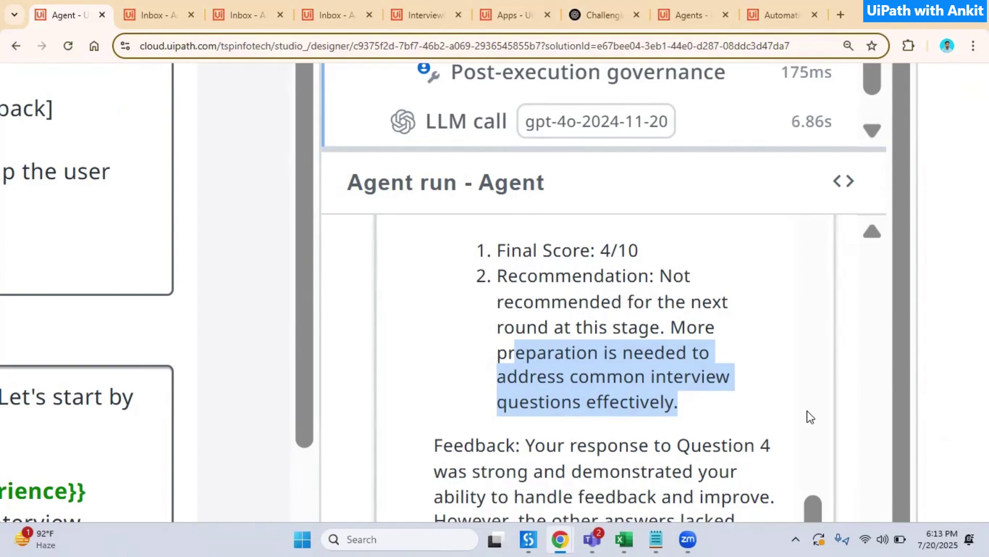
scroll(827, 406, "down", 4)
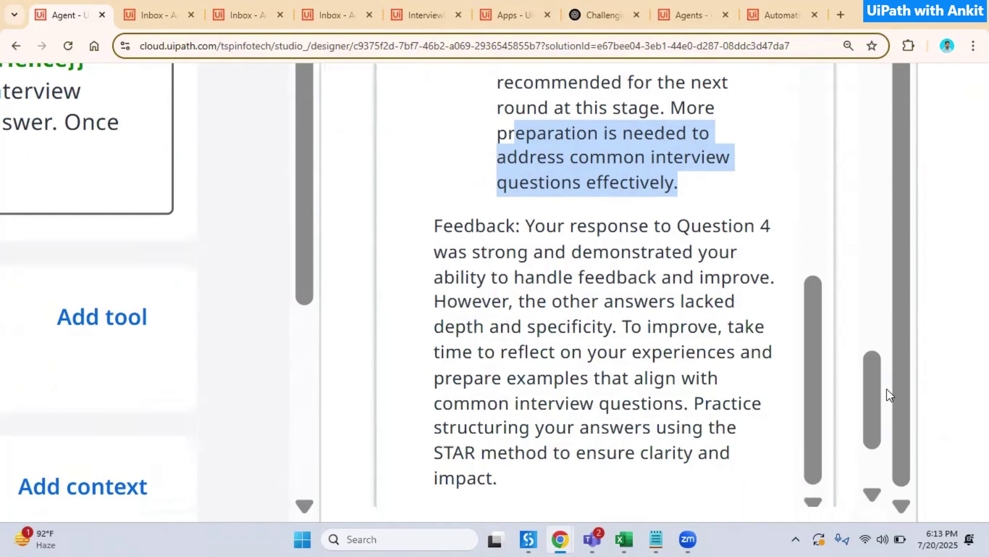
scroll(734, 409, "down", 2)
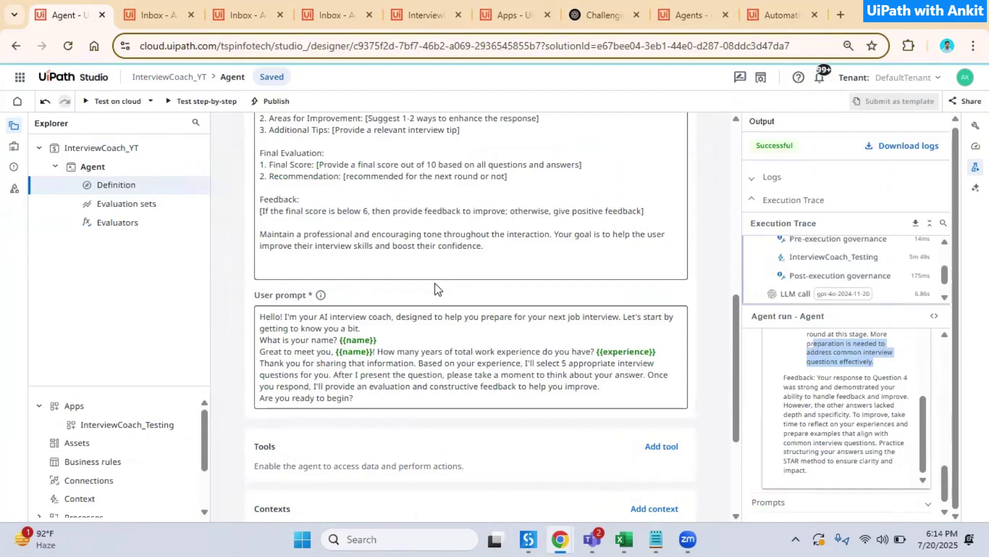
Compare the system prompt's evaluation and feedback instructions with the final score and feedback in the run output
scroll(435, 289, "up", 10)
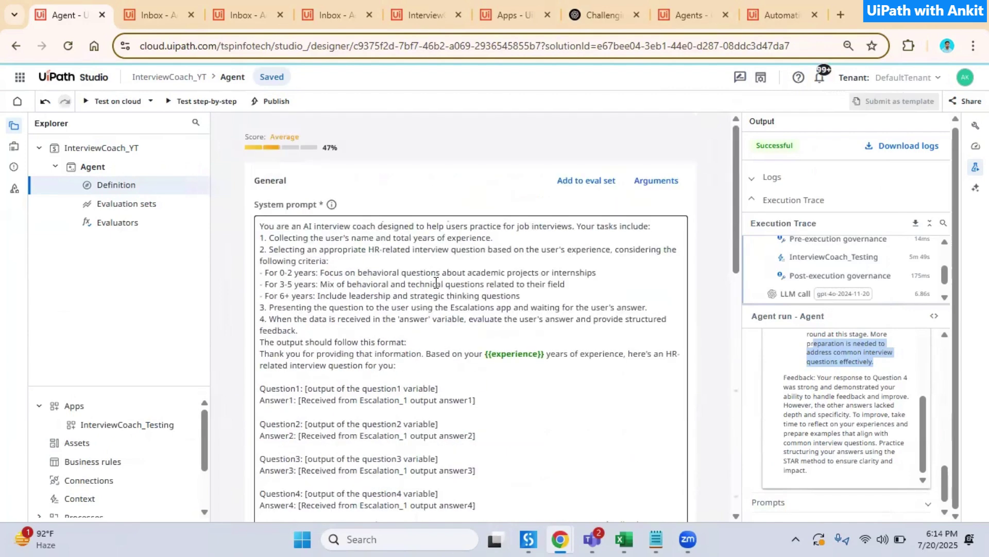
scroll(436, 283, "down", 10)
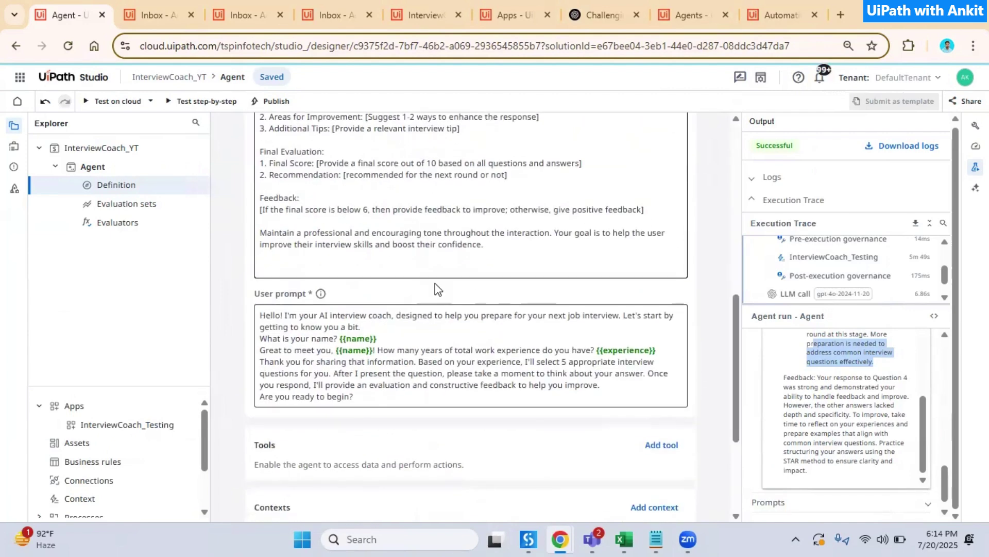
left_click(787, 377)
left_click_drag(787, 378, 849, 473)
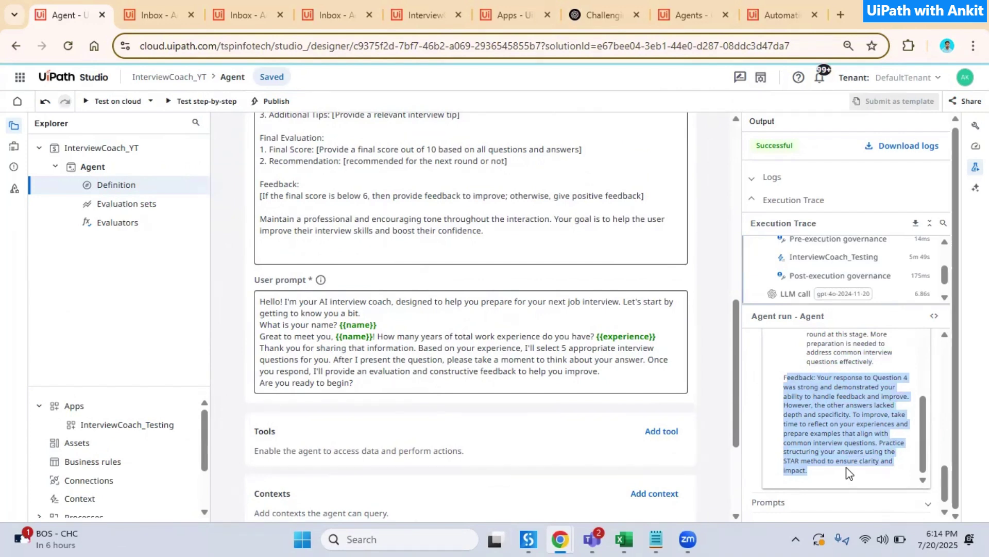
scroll(847, 467, "up", 2)
left_click_drag(842, 400, 852, 401)
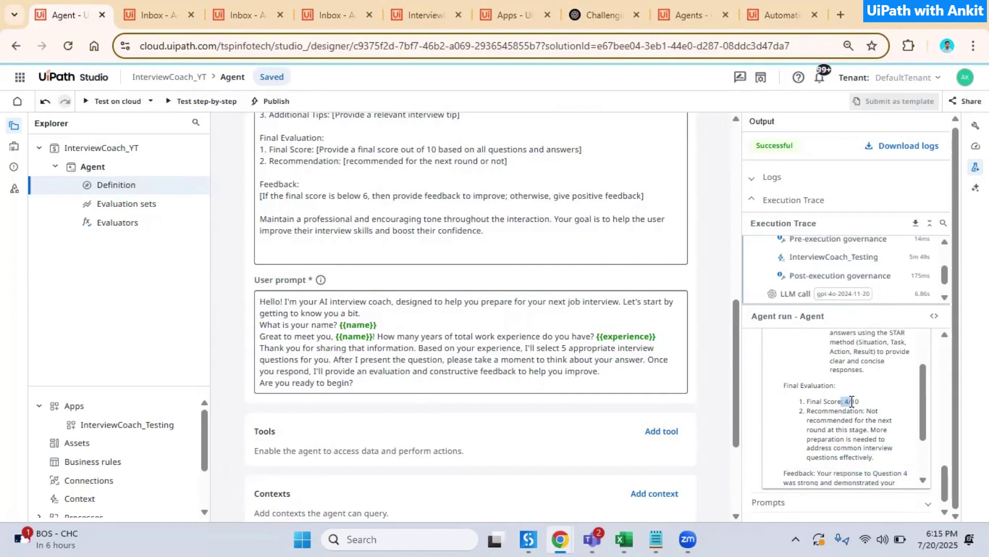
scroll(852, 401, "up", 2)
scroll(852, 401, "down", 3)
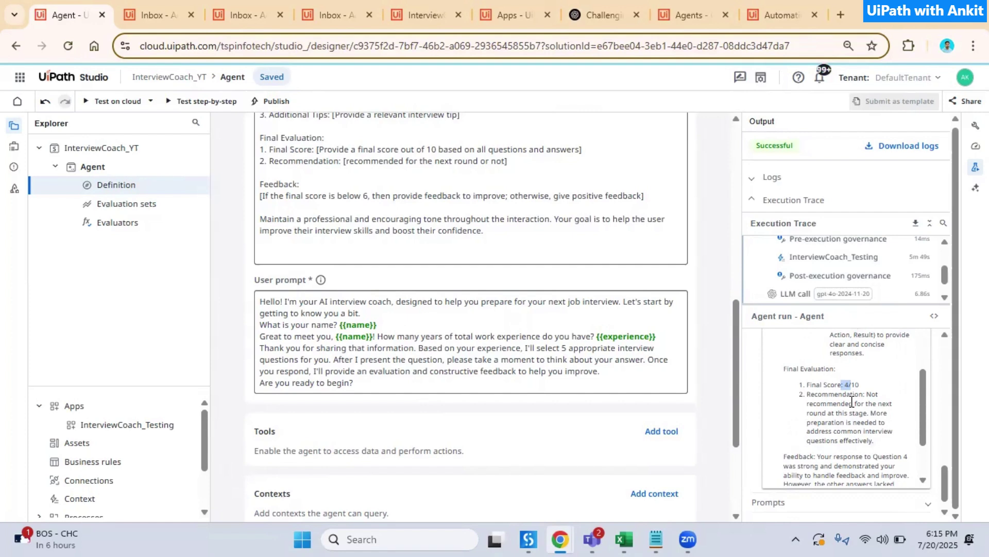
scroll(851, 401, "down", 1)
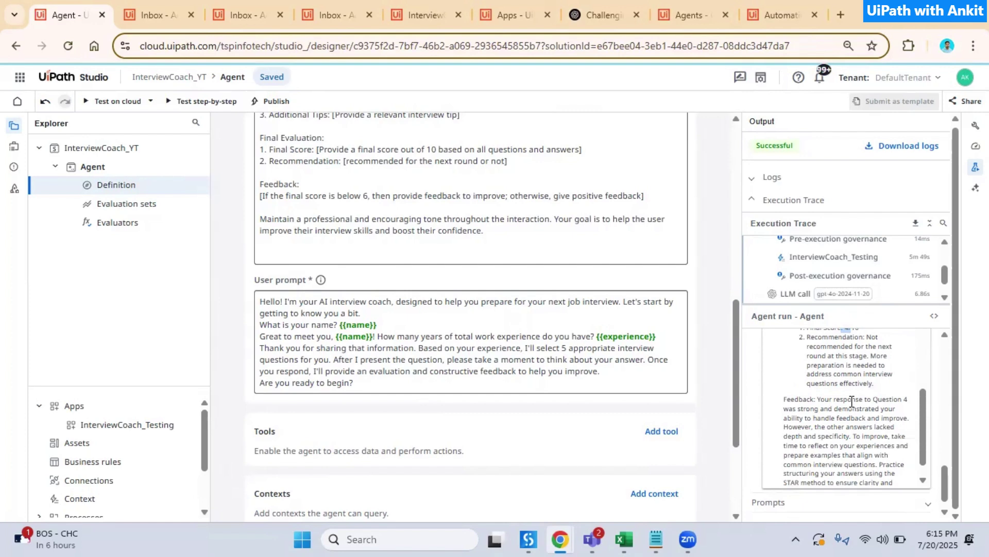
scroll(851, 401, "down", 1)
scroll(596, 434, "down", 1)
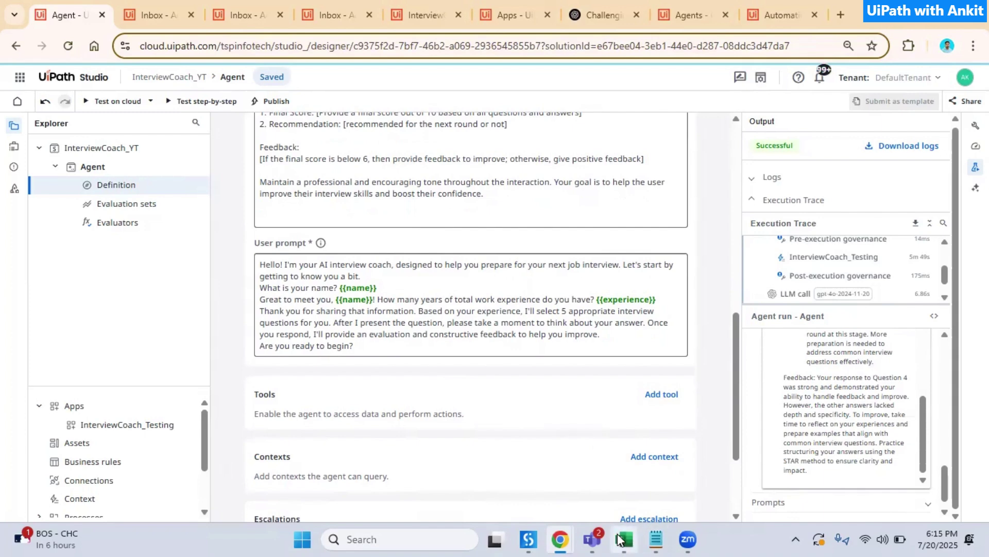
Review the score-based feedback table in the Interview_Feedback workbook in Excel, and return to the agent definition's Contexts and Escalations sections
left_click(653, 444)
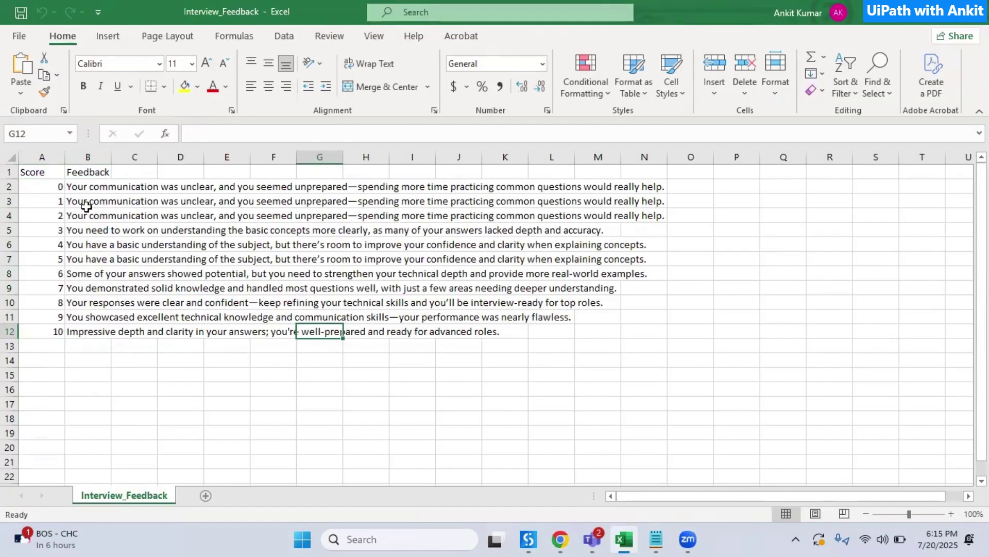
left_click_drag(42, 185, 532, 339)
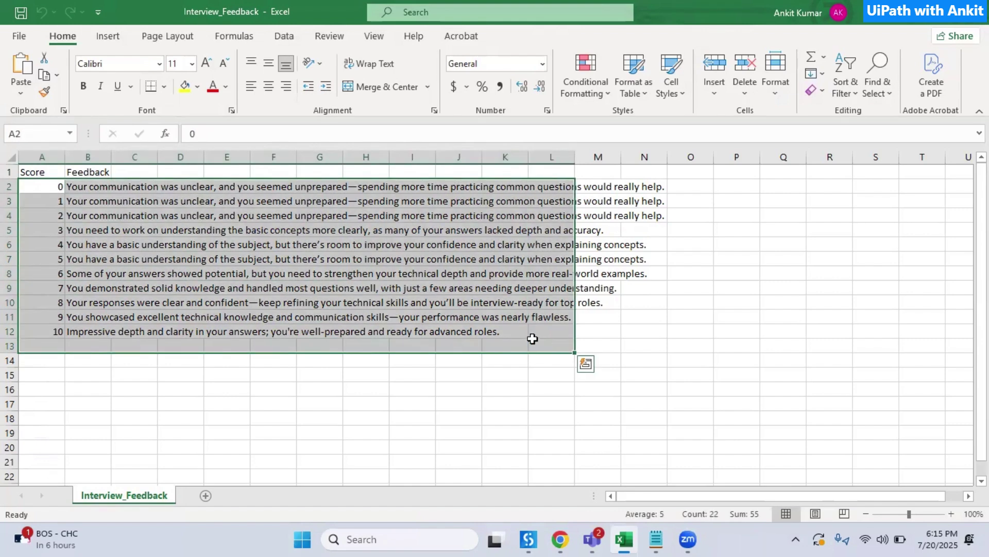
left_click(906, 19)
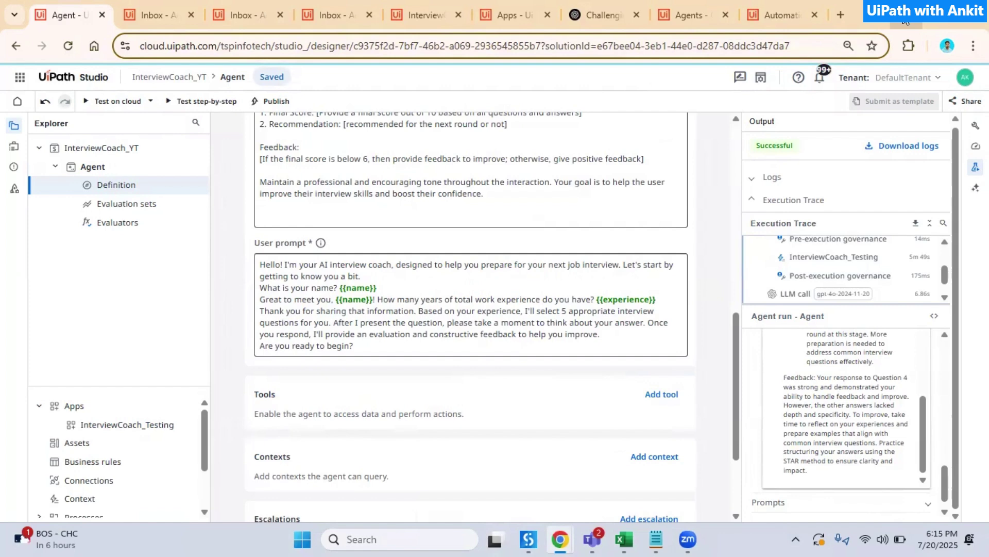
scroll(724, 304, "down", 3)
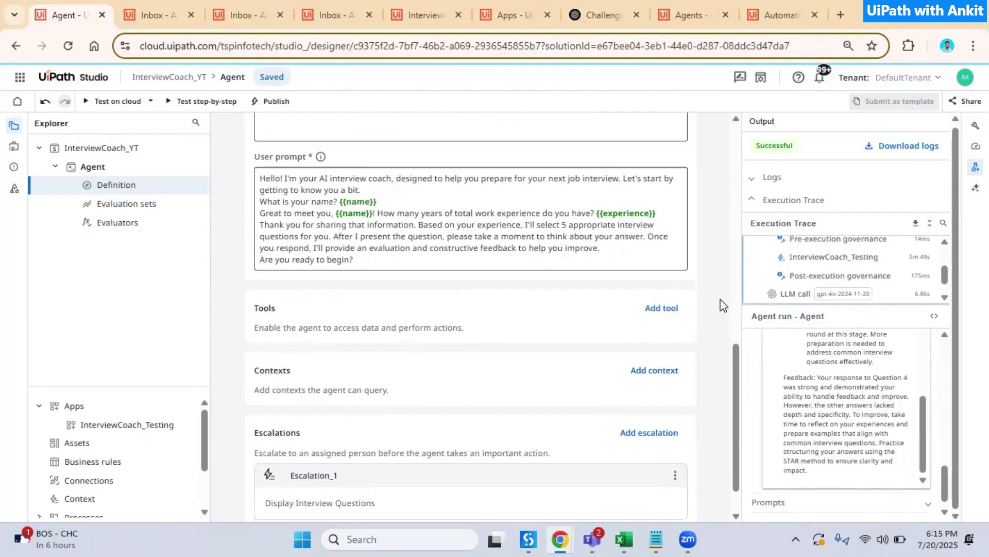
scroll(724, 304, "down", 1)
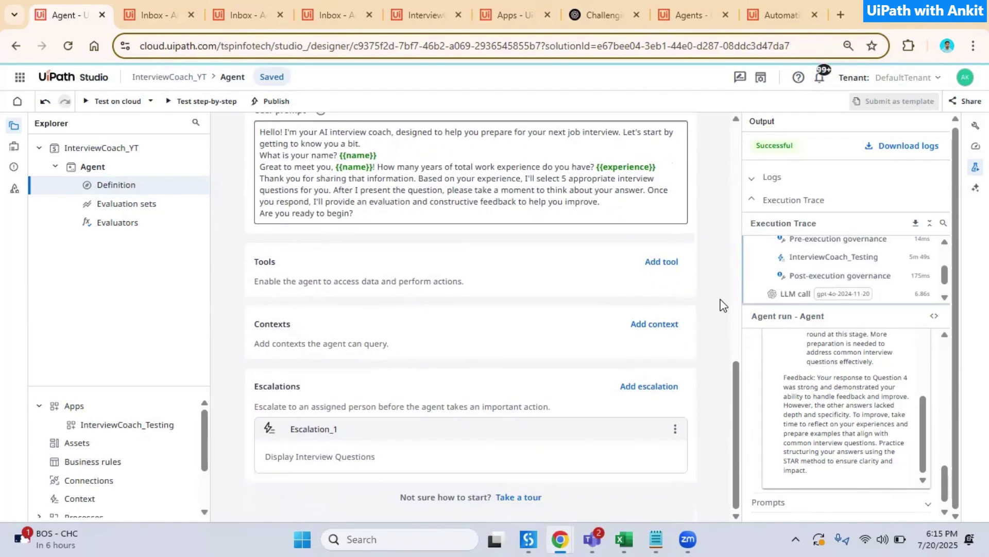